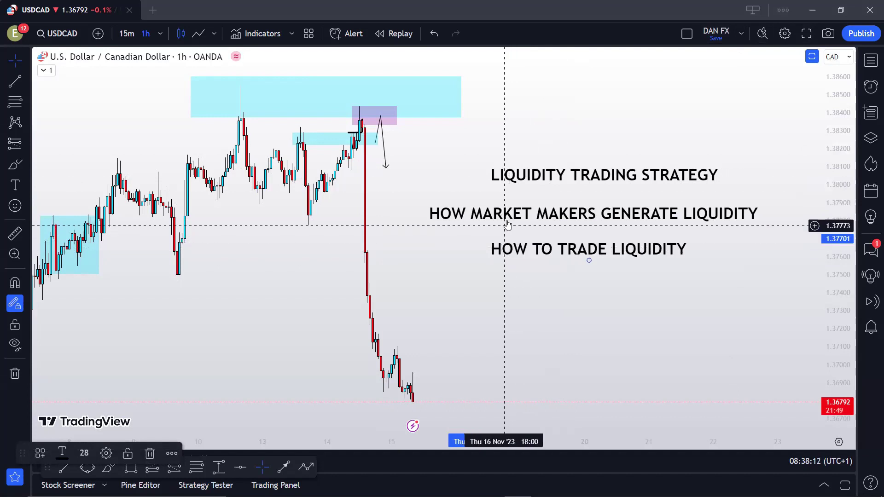
# Step: Move the "HOW TO TRADE LIQUIDITY" and "LIQUIDITY TRADING STRATEGY" headings to line up around the middle heading
pyautogui.moveTo(509, 220)
pyautogui.mouseDown()
pyautogui.moveTo(501, 221)
pyautogui.moveTo(509, 221)
pyautogui.mouseUp()
pyautogui.moveTo(517, 252); pyautogui.dragTo(511, 255)
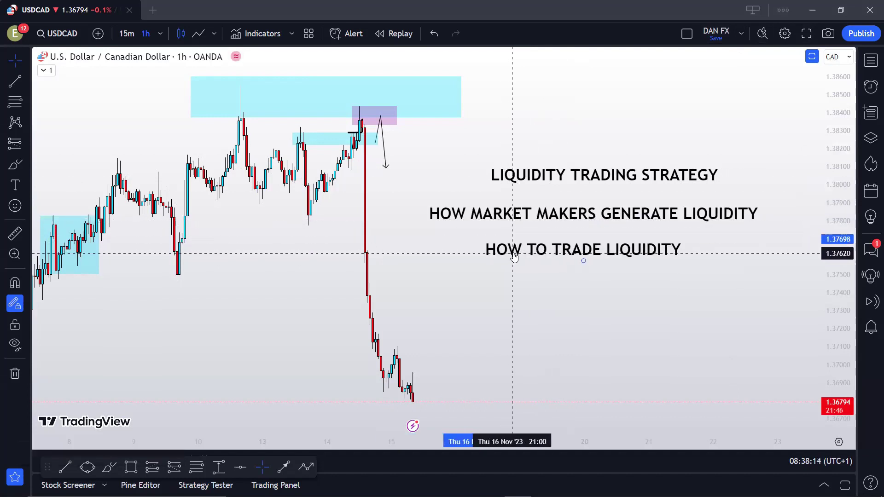
pyautogui.moveTo(530, 170); pyautogui.dragTo(523, 173)
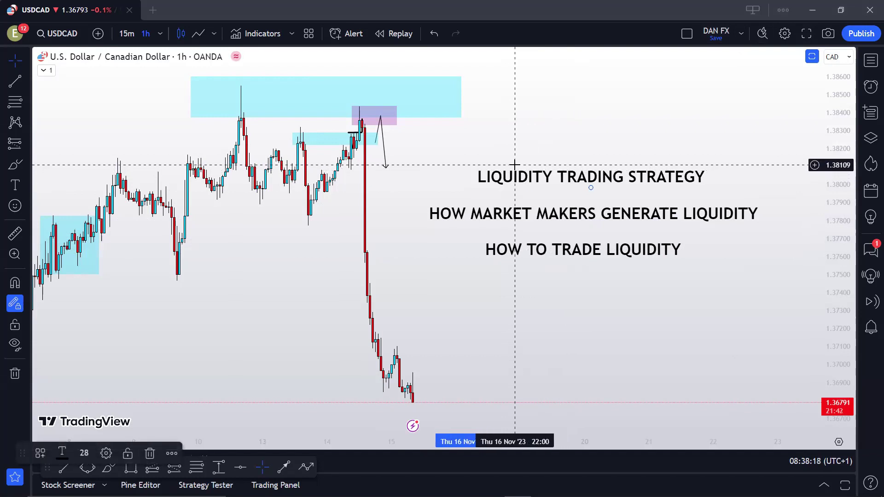
# Step: Measure the sharp USDCAD price drop from the purple zone down to the latest candle
pyautogui.click(15, 164)
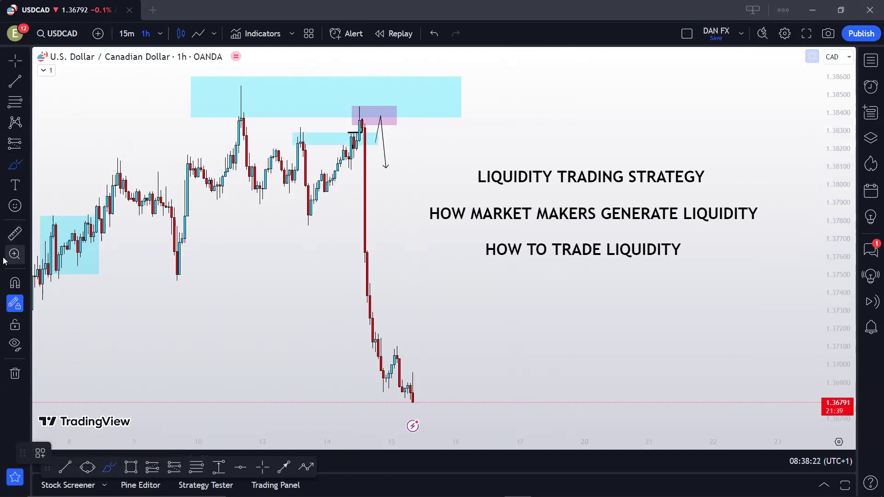
pyautogui.click(15, 233)
pyautogui.click(332, 123)
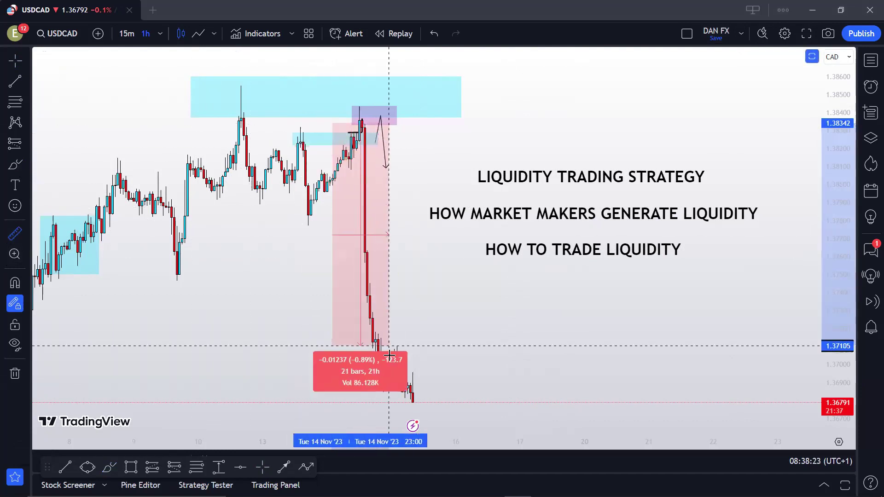
pyautogui.click(428, 391)
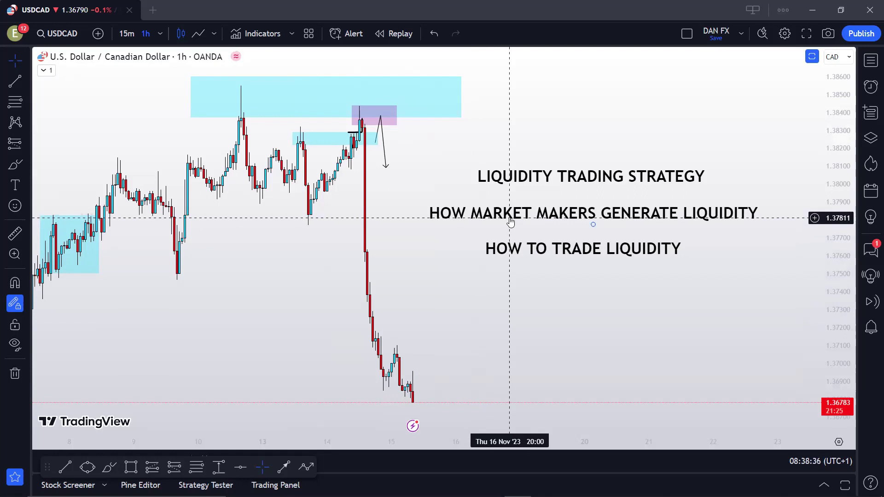
pyautogui.moveTo(509, 127); pyautogui.dragTo(540, 128)
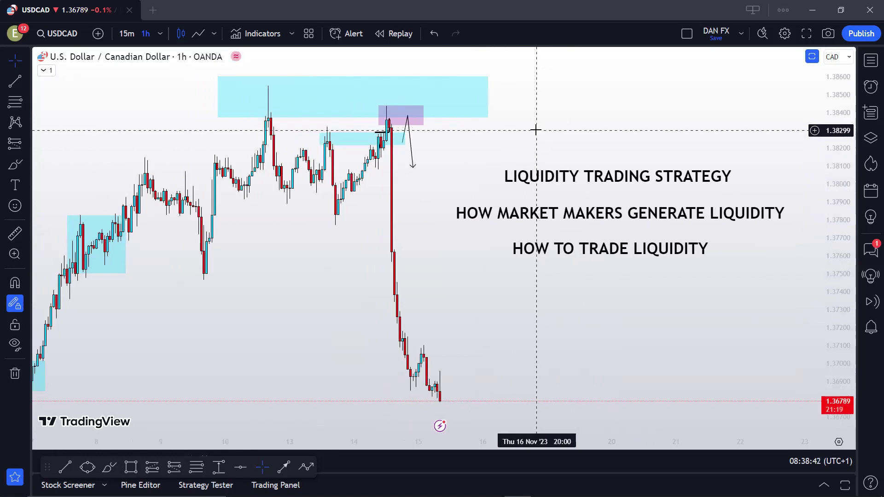
pyautogui.moveTo(539, 132); pyautogui.dragTo(549, 133)
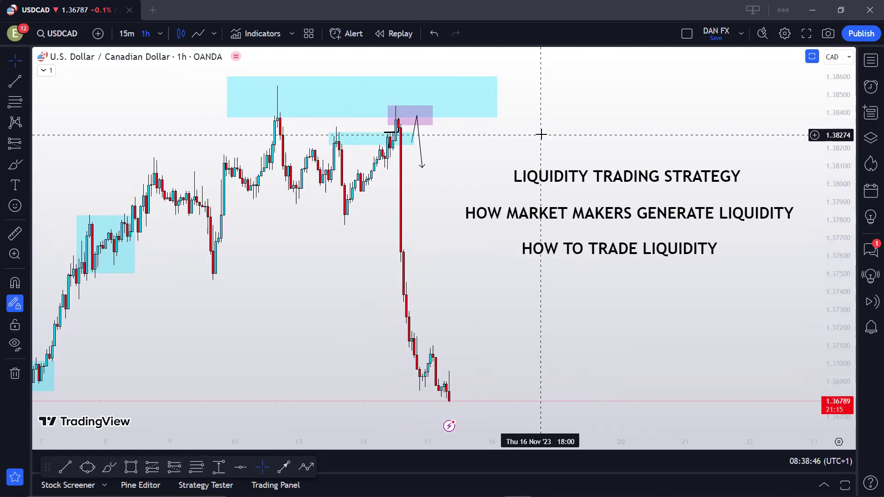
pyautogui.moveTo(541, 134)
pyautogui.mouseDown()
pyautogui.moveTo(552, 135)
pyautogui.moveTo(531, 138)
pyautogui.mouseUp()
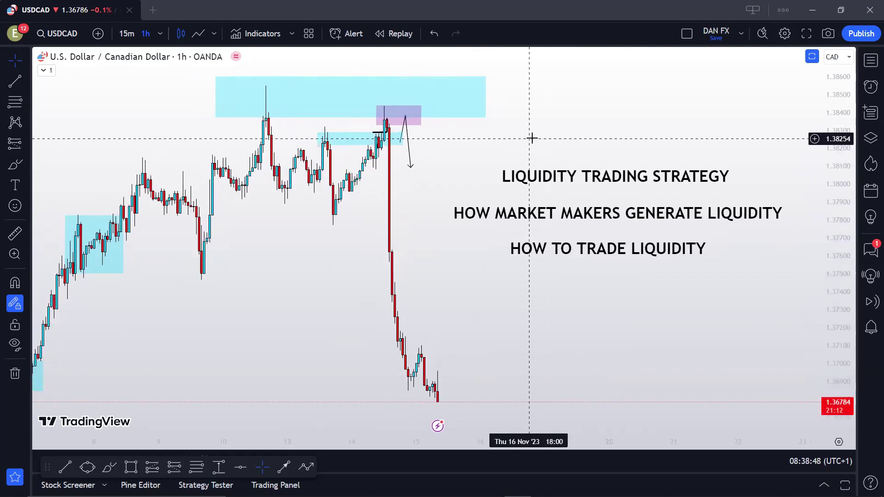
# Step: Switch the chart to the GBPUSD symbol from FOREX.com
pyautogui.write('GB')
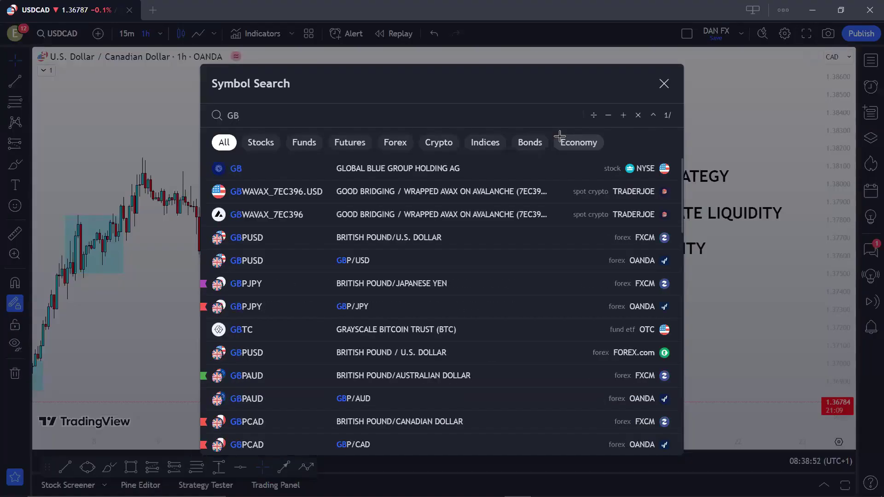
pyautogui.write('P')
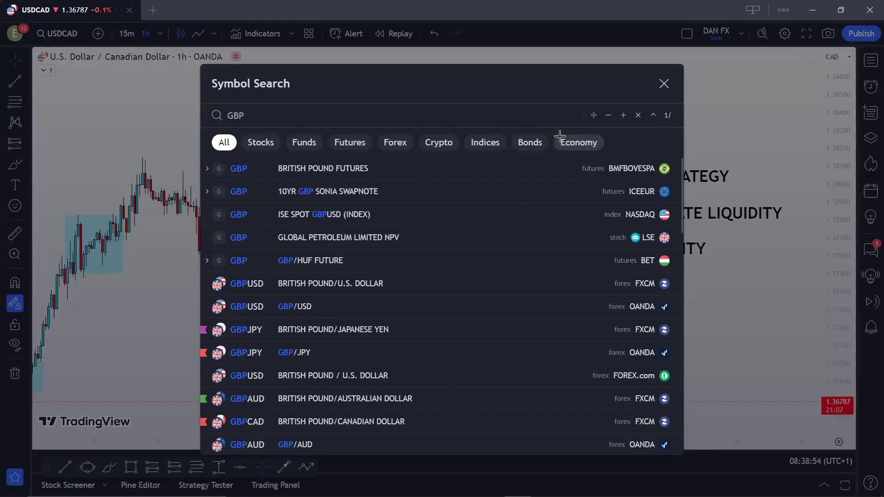
pyautogui.write('USD')
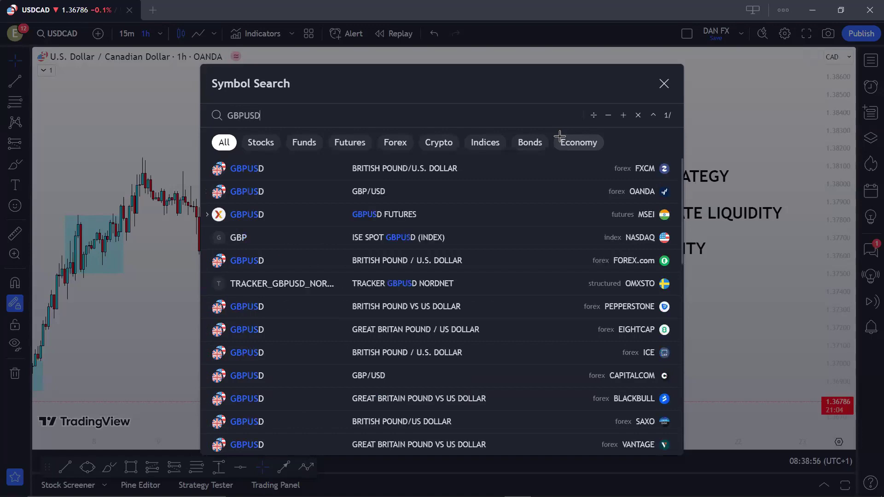
pyautogui.click(571, 214)
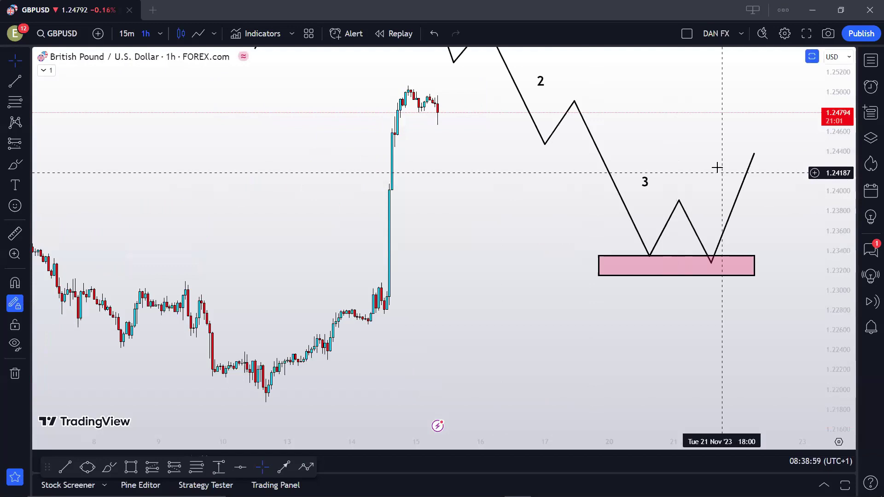
# Step: Remove the existing drawings from the GBPUSD chart and bring an empty area above the candles into view
pyautogui.rightClick(736, 151)
pyautogui.click(760, 391)
pyautogui.moveTo(825, 181); pyautogui.dragTo(842, 287)
pyautogui.moveTo(607, 125); pyautogui.dragTo(361, 424)
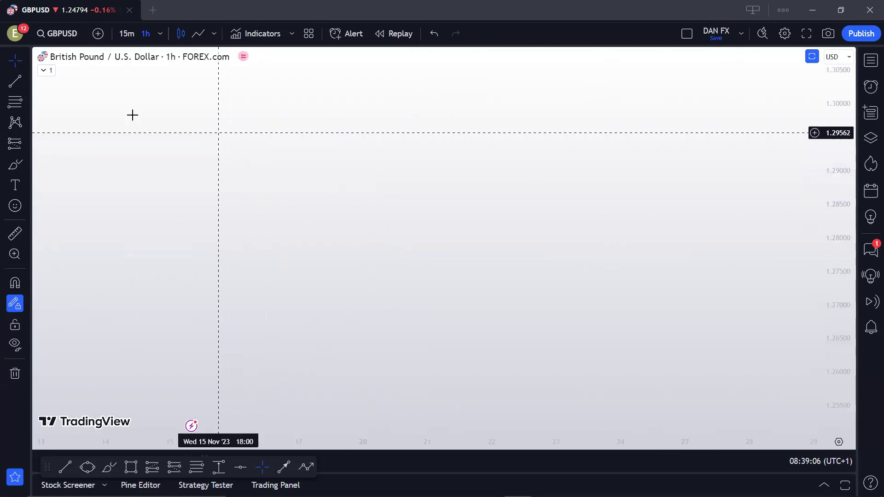
# Step: Draw a nearly horizontal trend line at about 1.291 from 14 Nov to 23 Nov
pyautogui.click(14, 82)
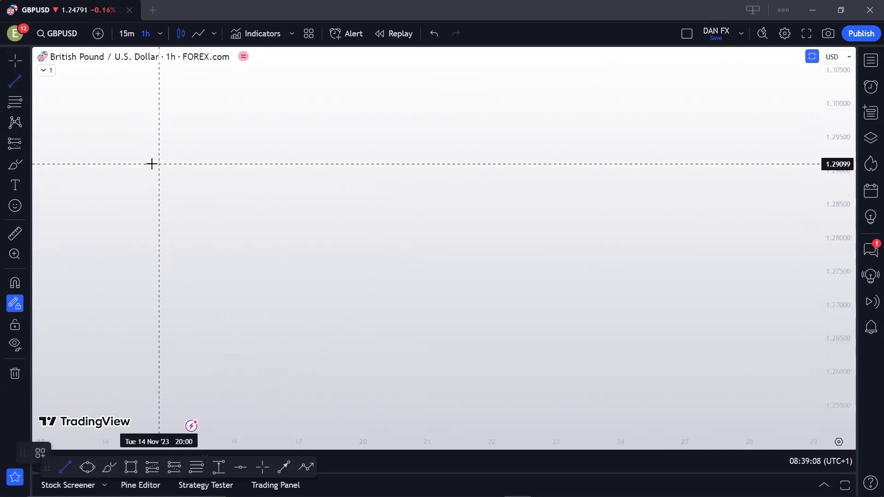
pyautogui.click(138, 161)
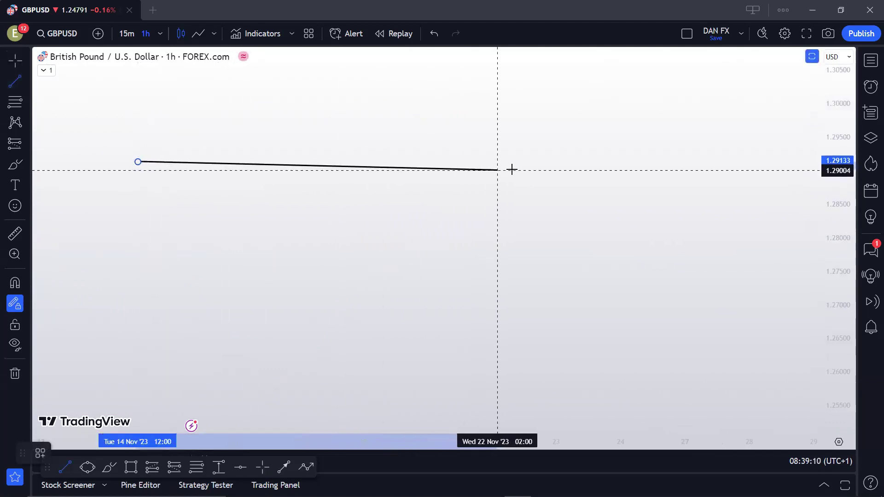
pyautogui.click(569, 162)
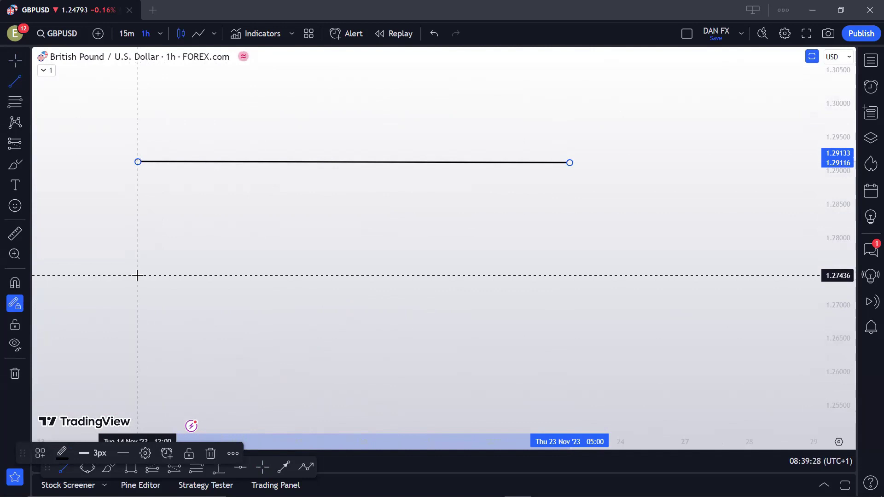
pyautogui.click(137, 276)
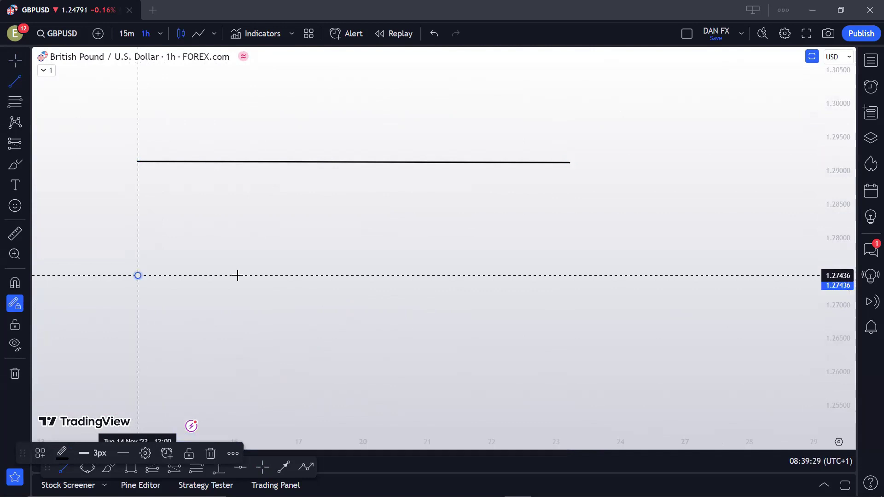
pyautogui.click(570, 286)
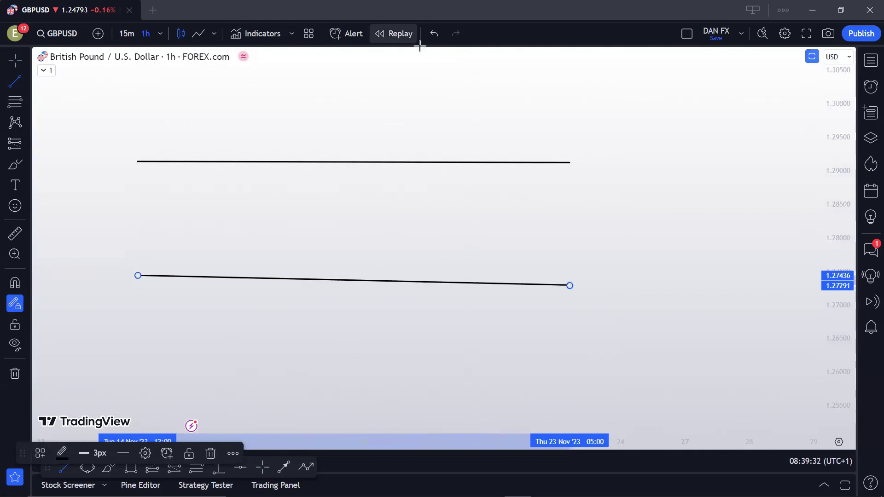
pyautogui.click(434, 33)
# Step: Draw a second nearly horizontal trend line at about 1.270 below the first, ending on 23 Nov
pyautogui.click(142, 300)
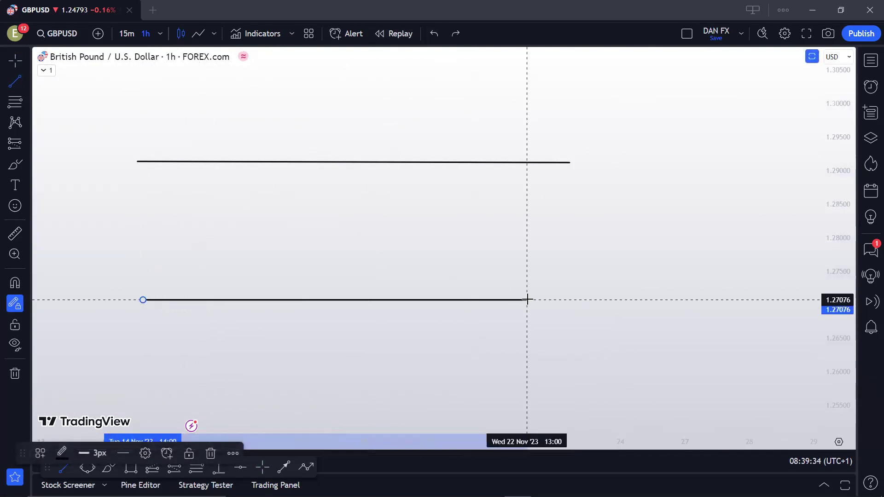
pyautogui.click(571, 303)
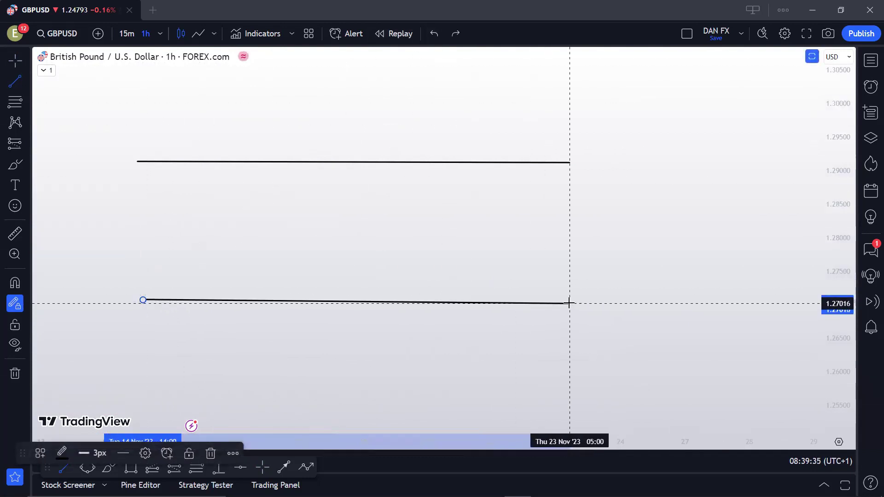
# Step: Draw a four-segment M-shaped zigzag between the two horizontal lines, with both peaks touching the upper line
pyautogui.click(143, 282)
pyautogui.click(186, 160)
pyautogui.click(234, 249)
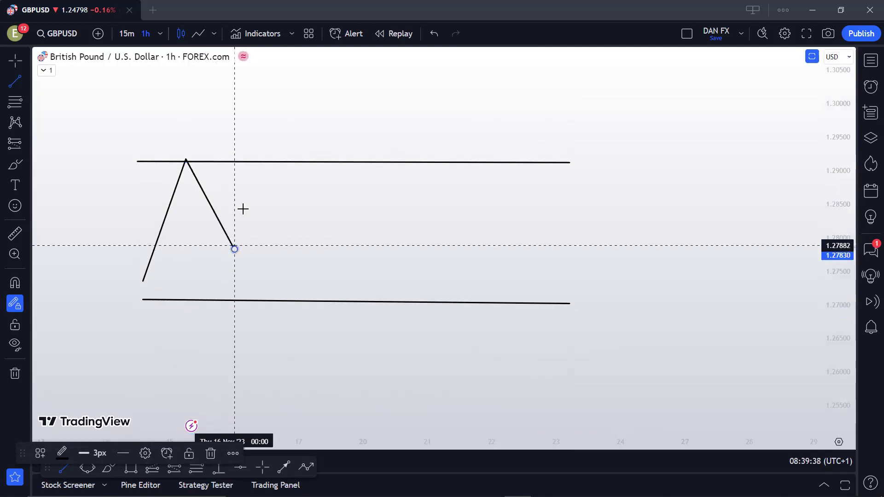
pyautogui.click(267, 160)
pyautogui.click(298, 264)
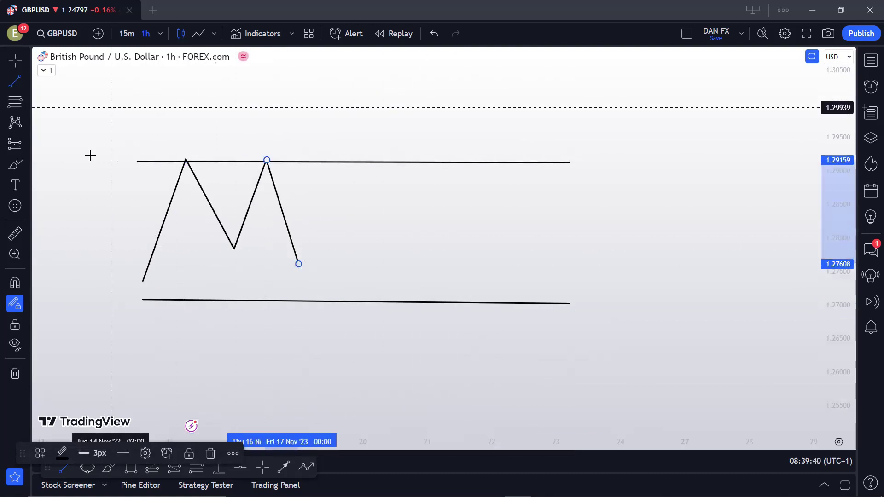
pyautogui.press('Escape')
pyautogui.moveTo(243, 166); pyautogui.dragTo(244, 164)
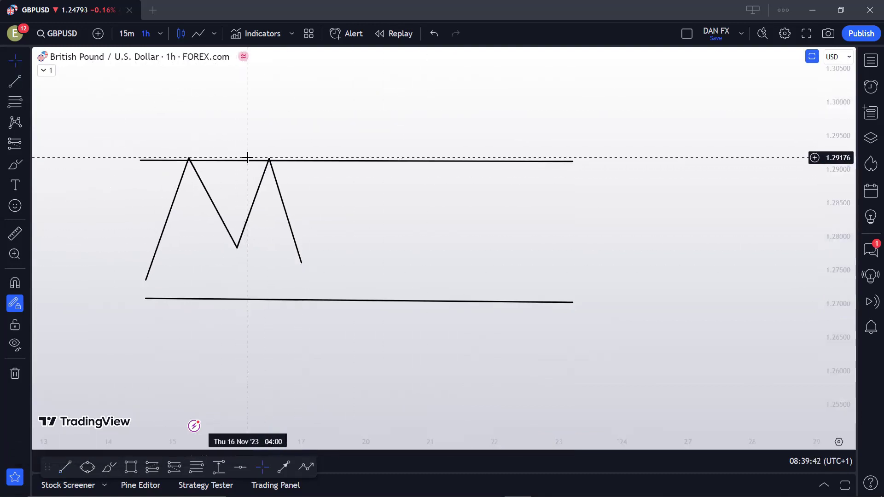
pyautogui.click(239, 162)
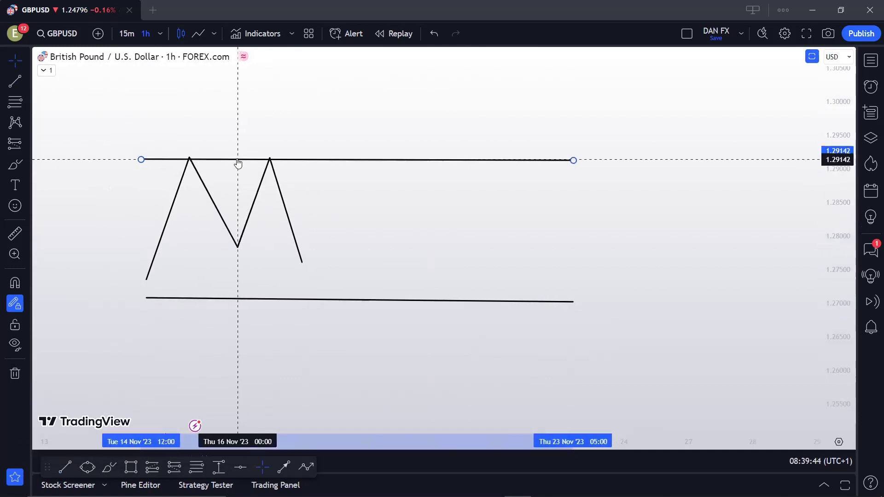
# Step: Continue the zigzag with trend lines that touch the lower line twice and rise again to about 1.279
pyautogui.click(15, 82)
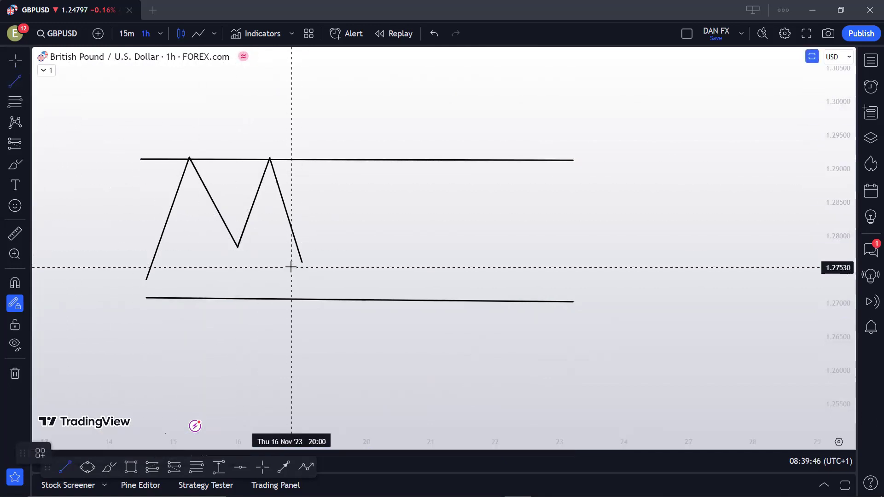
pyautogui.moveTo(300, 258)
pyautogui.mouseDown()
pyautogui.moveTo(331, 302)
pyautogui.moveTo(356, 264)
pyautogui.mouseUp()
pyautogui.moveTo(356, 264)
pyautogui.mouseDown()
pyautogui.moveTo(374, 299)
pyautogui.moveTo(386, 230)
pyautogui.moveTo(403, 239)
pyautogui.mouseUp()
pyautogui.click(493, 225)
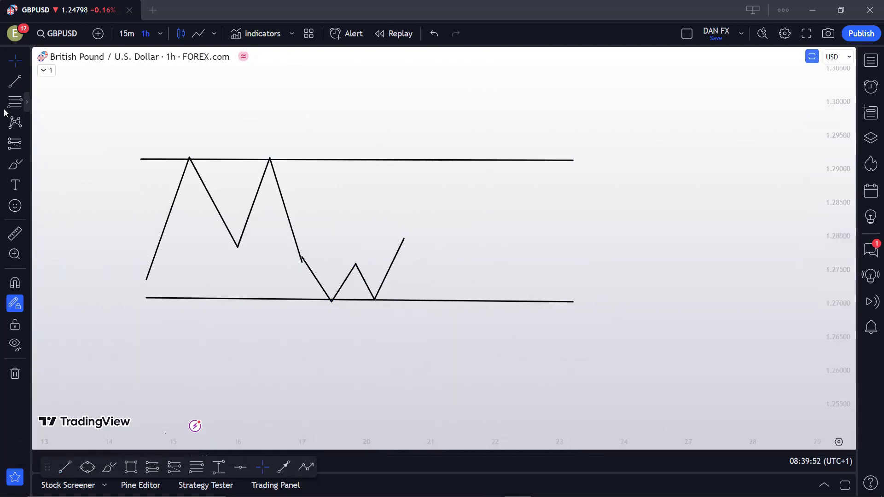
# Step: Add the text label "RESISTANCE" at the upper horizontal line
pyautogui.click(9, 164)
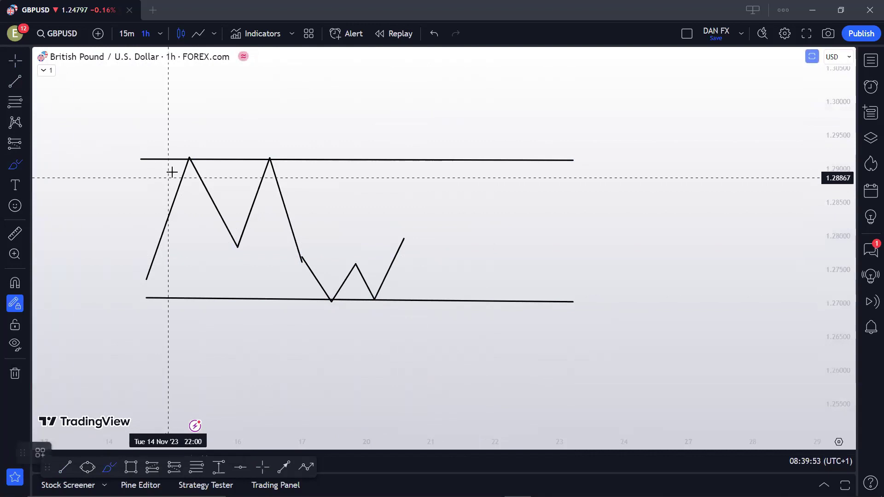
pyautogui.click(13, 87)
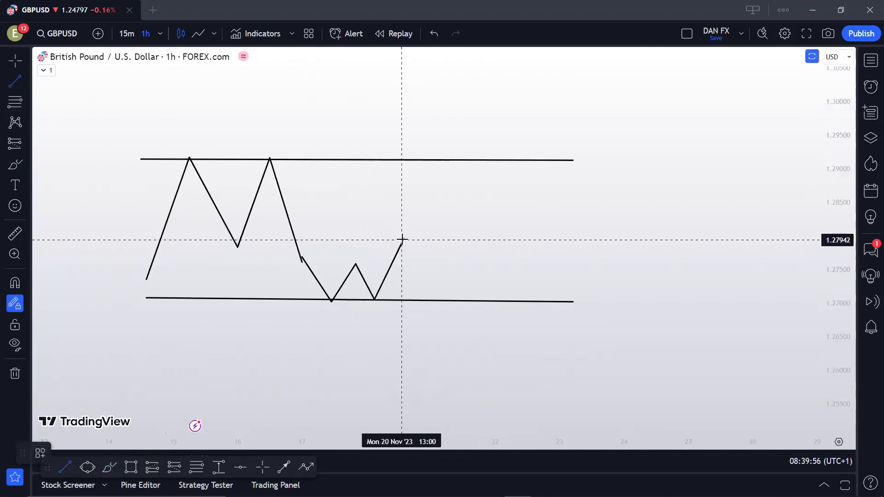
pyautogui.click(15, 185)
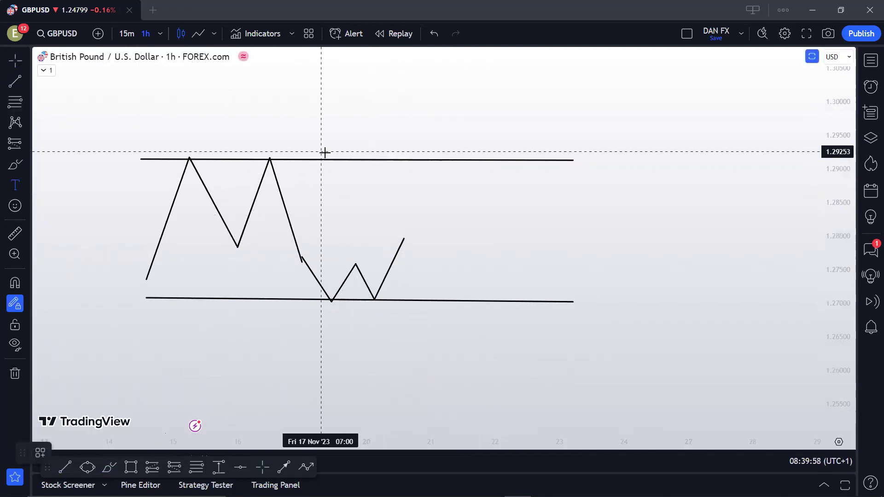
pyautogui.click(325, 153)
pyautogui.write('RE')
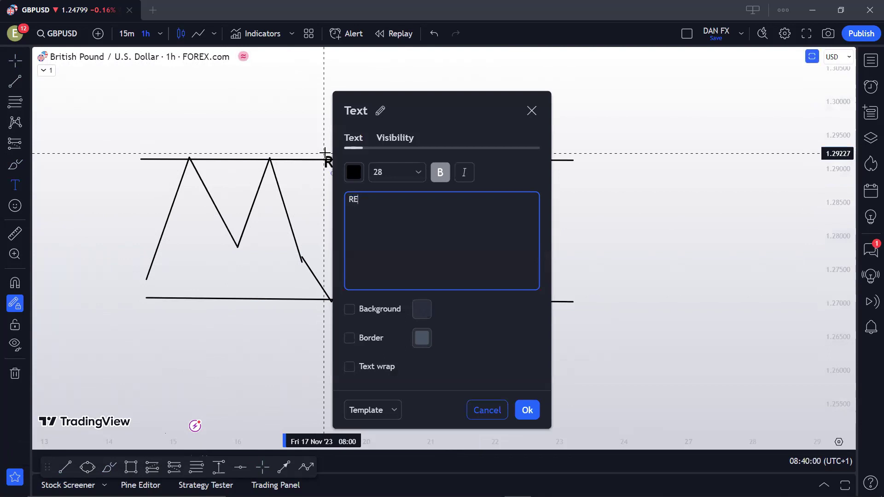
pyautogui.write('SISTANCE')
# Step: Add the text label "SUPPORT" below the lower horizontal line
pyautogui.click(306, 319)
pyautogui.write('SUPPOO')
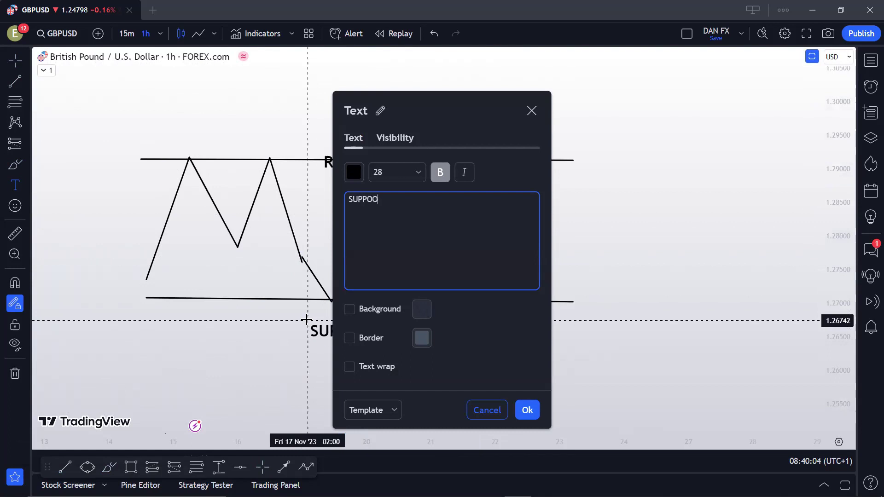
pyautogui.write('RT')
pyautogui.press('BackSpace')
pyautogui.press('BackSpace')
pyautogui.press('BackSpace')
pyautogui.click(172, 255)
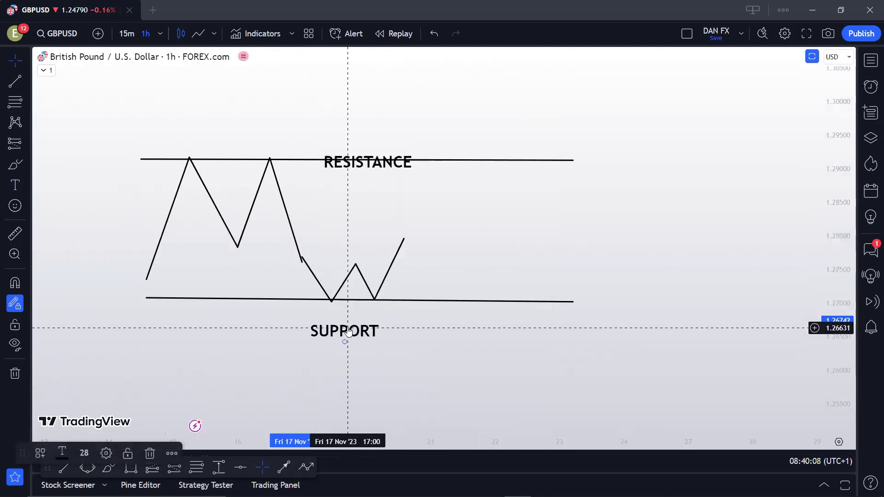
# Step: Reposition the SUPPORT label farther along beneath the lower line and the RESISTANCE label just above the upper line
pyautogui.moveTo(350, 327); pyautogui.dragTo(394, 323)
pyautogui.moveTo(365, 165); pyautogui.dragTo(376, 153)
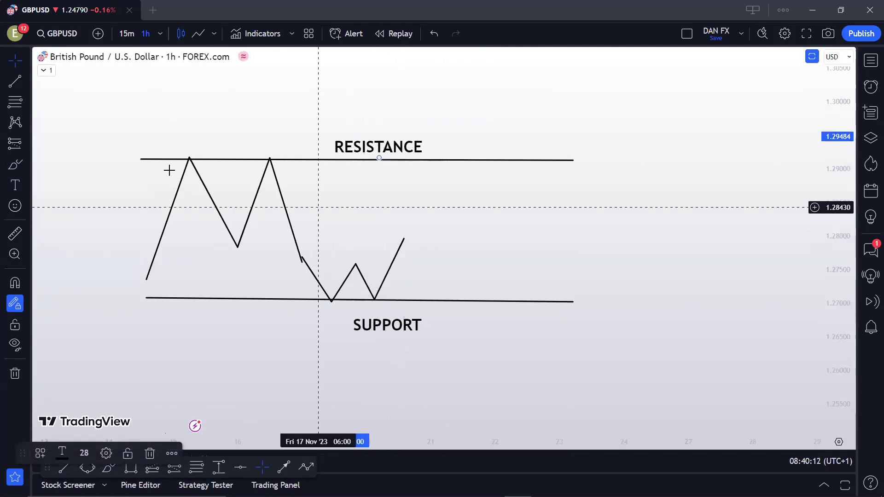
# Step: Extend the zigzag with trend lines up to the upper line, down to the lower line and up again to about 1.283
pyautogui.click(15, 90)
pyautogui.click(401, 244)
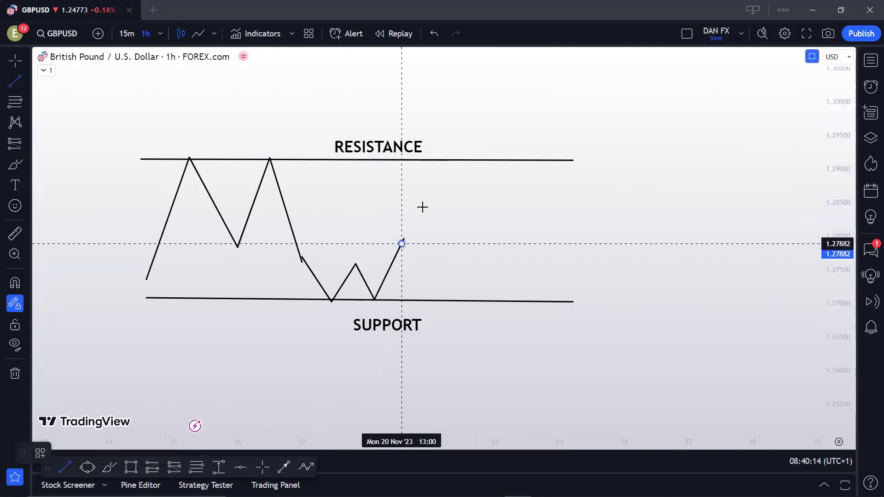
pyautogui.click(435, 160)
pyautogui.click(435, 160)
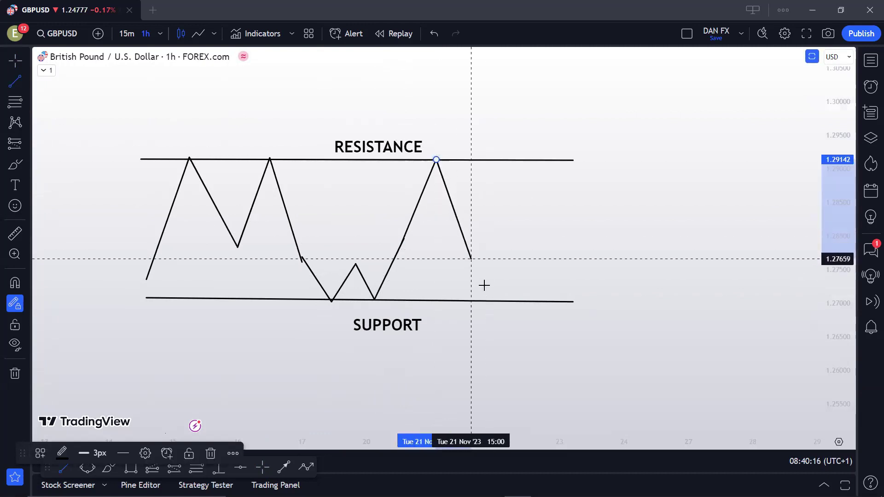
pyautogui.click(492, 300)
pyautogui.click(492, 300)
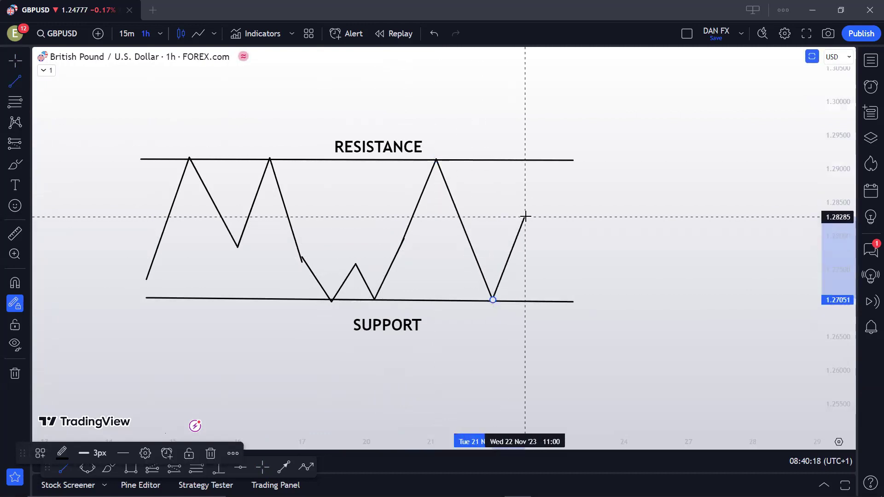
pyautogui.click(526, 216)
pyautogui.press('Escape')
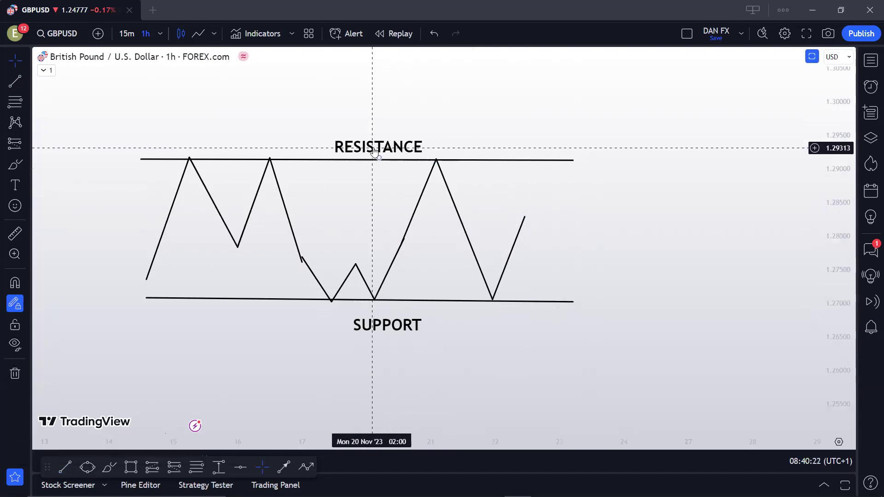
# Step: Move the RESISTANCE label higher above the upper line and the SUPPORT label lower beneath the lower line
pyautogui.moveTo(375, 148); pyautogui.dragTo(379, 114)
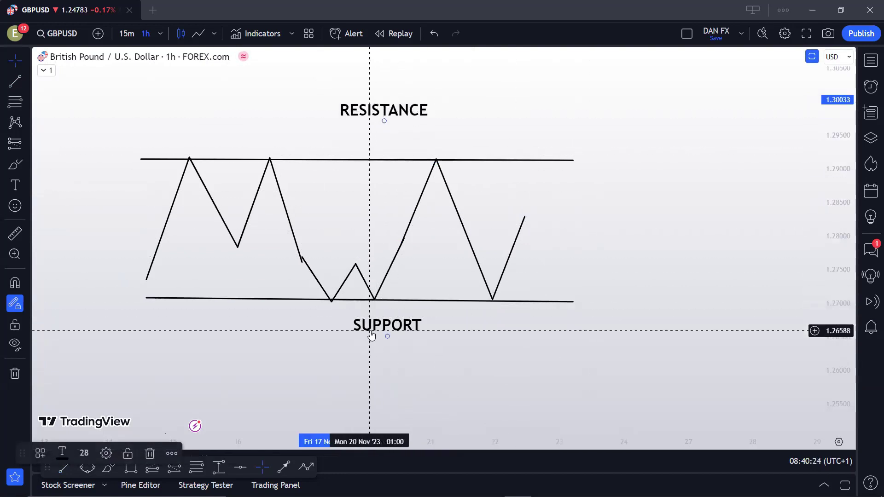
pyautogui.moveTo(369, 331); pyautogui.dragTo(380, 361)
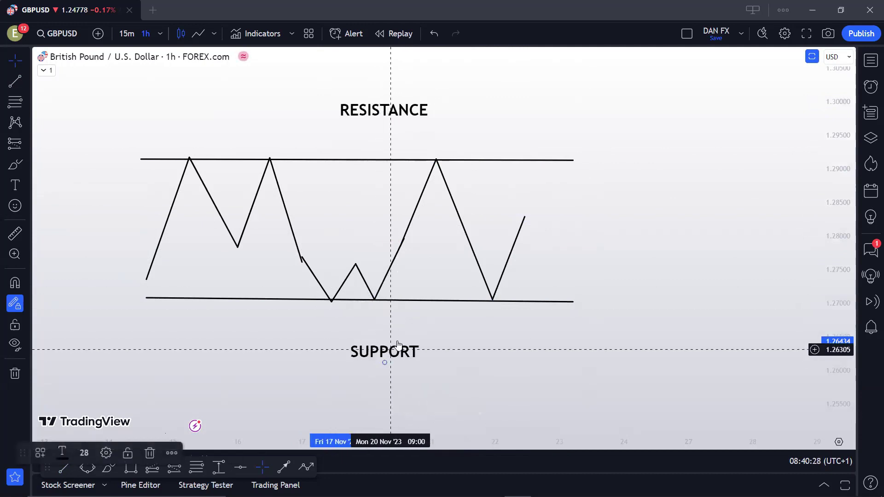
pyautogui.click(15, 81)
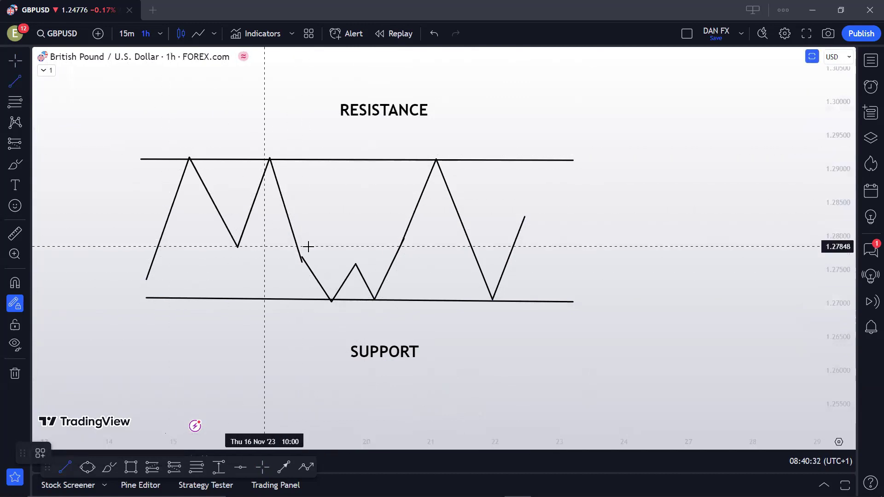
pyautogui.press('Escape')
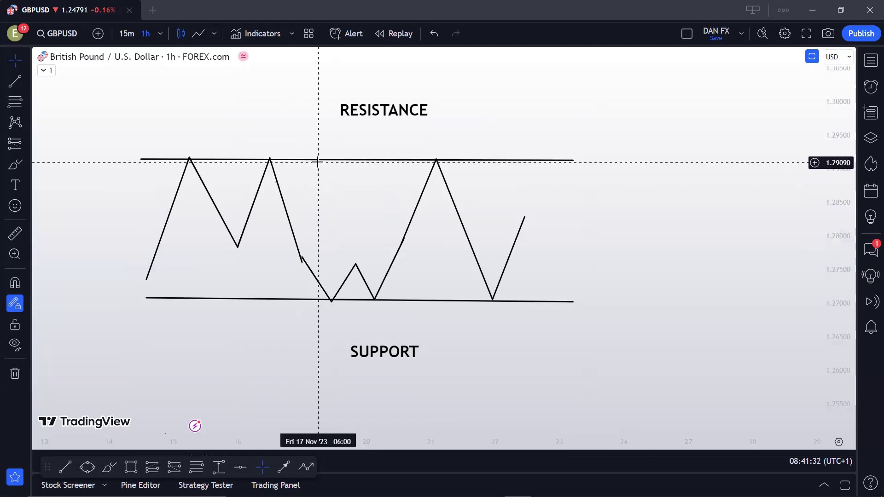
# Step: Nudge the upper line up slightly and draw second lines just above it at about 1.295 and just below the lower line at about 1.268
pyautogui.moveTo(313, 160); pyautogui.dragTo(316, 158)
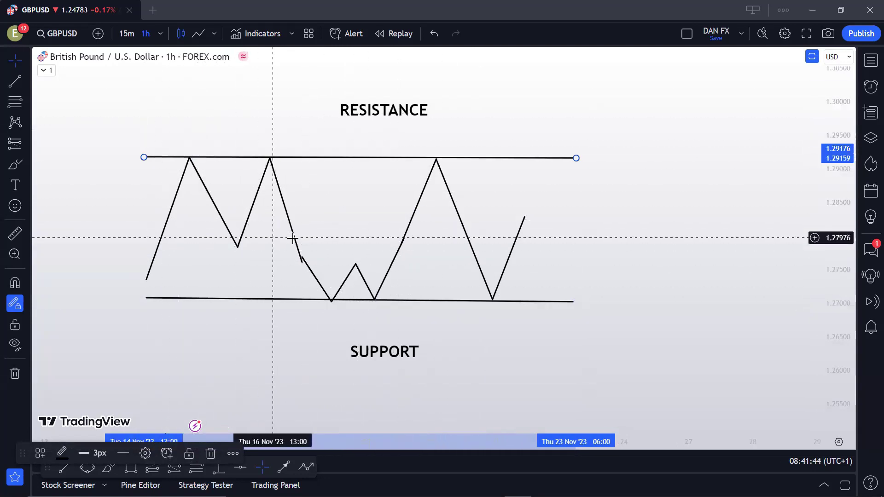
pyautogui.moveTo(327, 197); pyautogui.dragTo(302, 203)
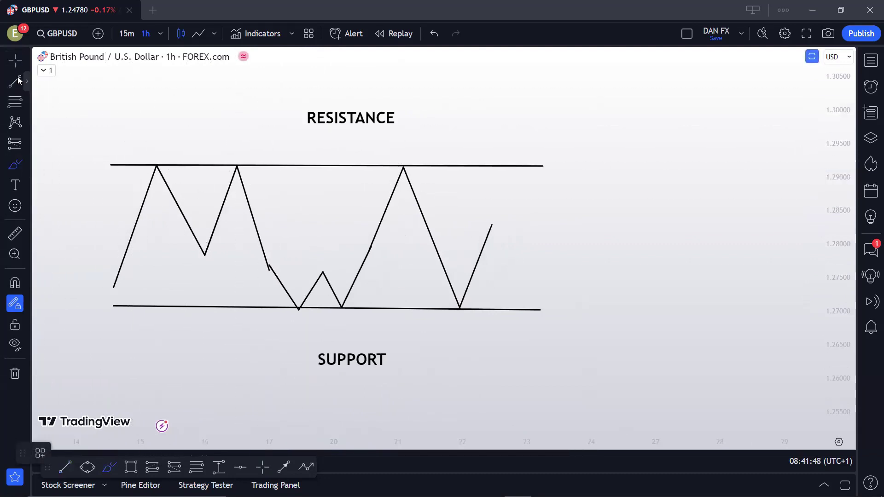
pyautogui.click(117, 141)
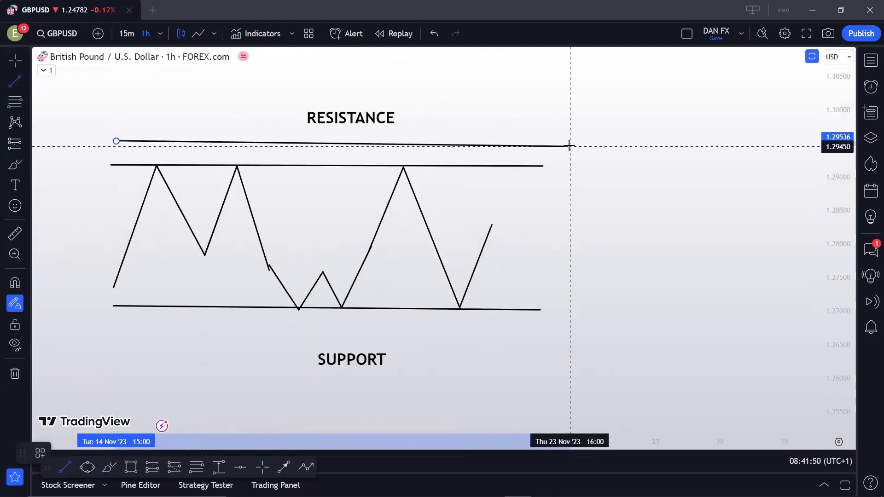
pyautogui.click(565, 141)
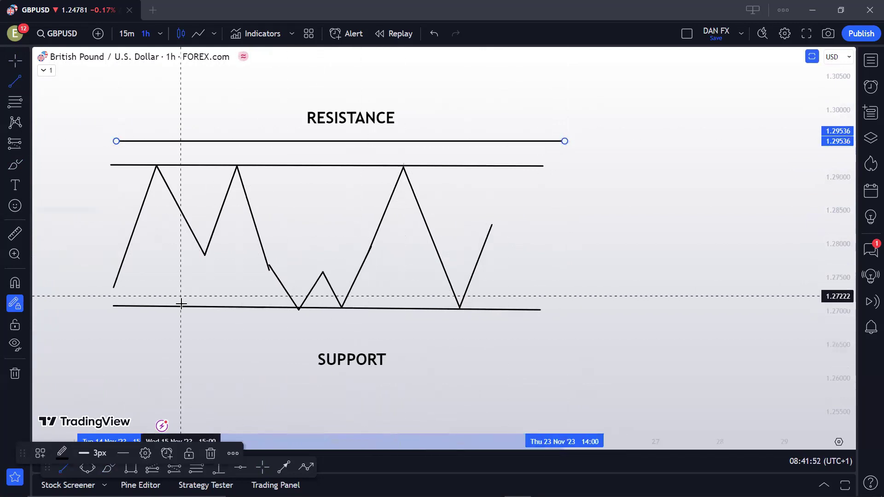
pyautogui.click(116, 326)
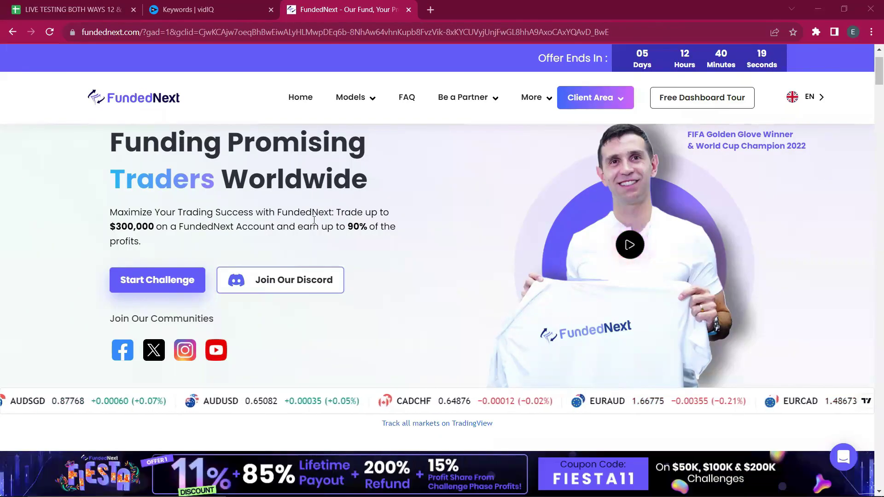
# Step: Switch to the FundedNext website in the browser and highlight the $300,000 funding and 90% profit share offer
pyautogui.moveTo(110, 226); pyautogui.dragTo(154, 225)
pyautogui.moveTo(348, 228); pyautogui.dragTo(367, 227)
pyautogui.click(348, 230)
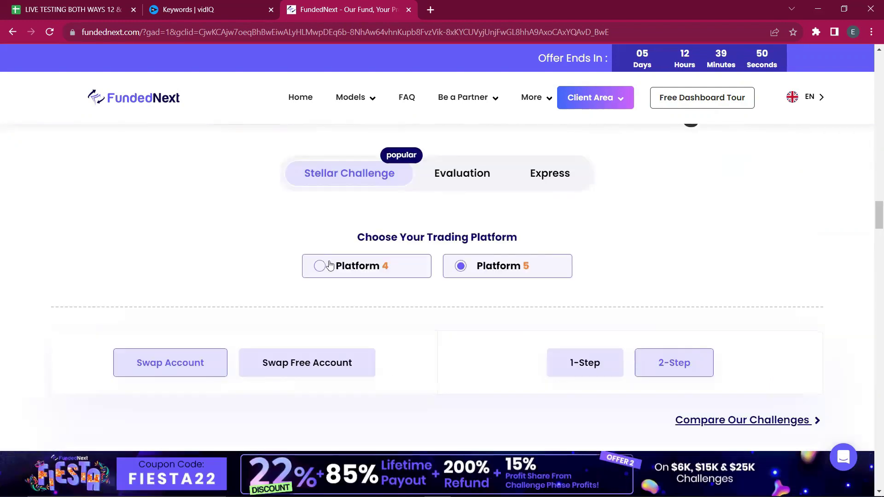
# Step: Review the Stellar Challenge's trading platform choices and its Swap Free Account option
pyautogui.moveTo(365, 238); pyautogui.dragTo(516, 235)
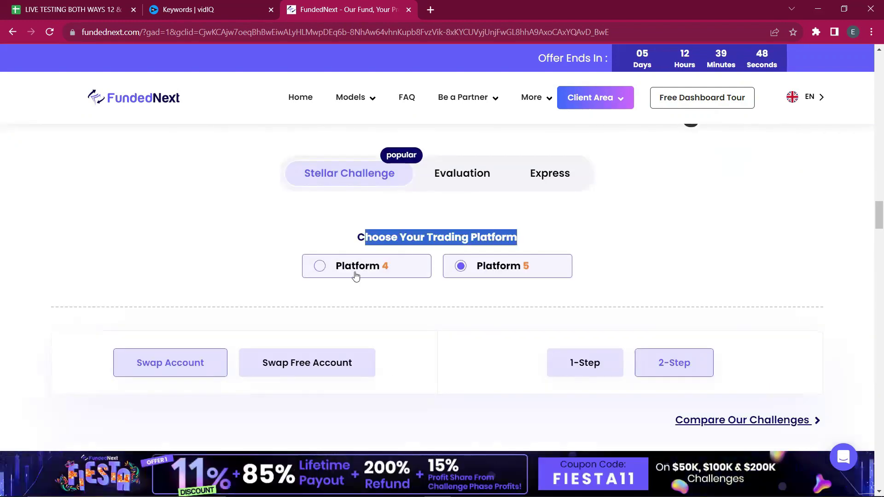
pyautogui.click(327, 273)
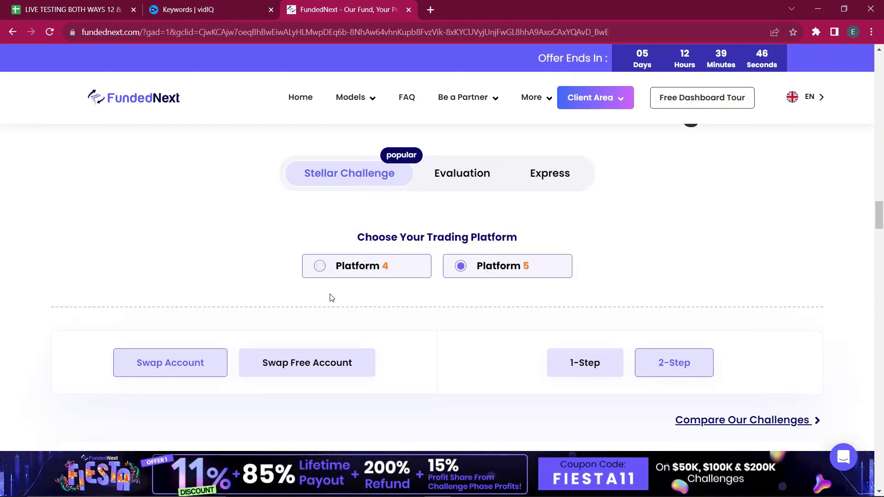
pyautogui.scroll(-1, 330, 298)
pyautogui.click(302, 308)
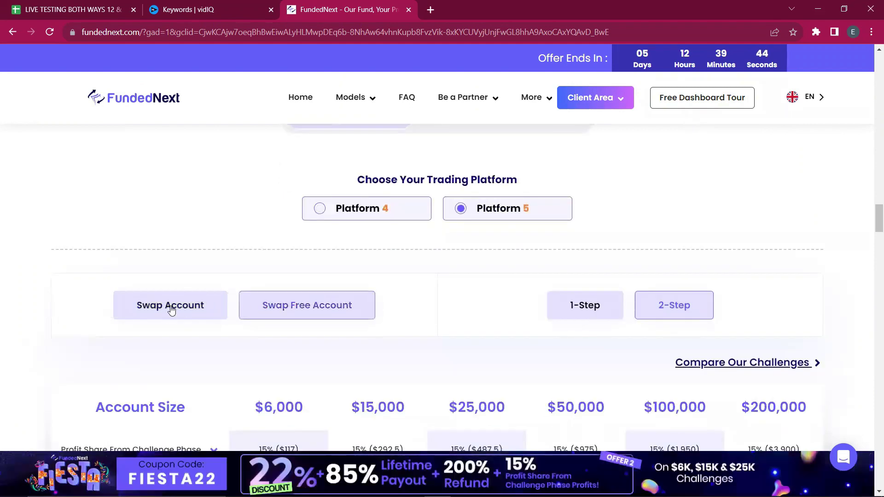
pyautogui.scroll(-5, 581, 315)
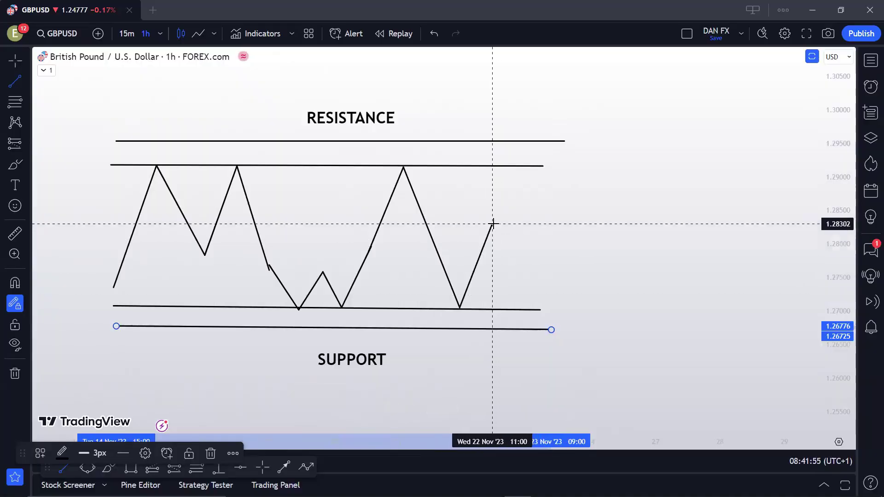
# Step: Back on the TradingView chart, extend the zigzag through both resistance lines to about 1.2996 and shift the RESISTANCE label toward the earlier peaks
pyautogui.click(491, 224)
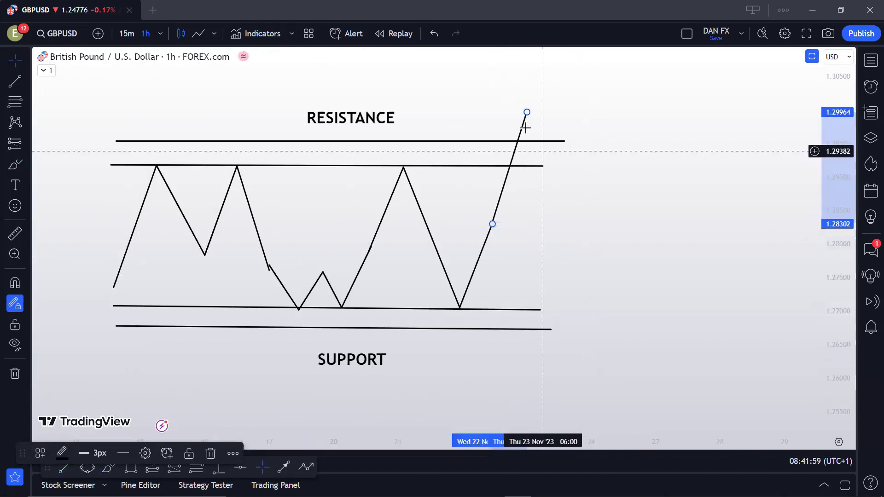
pyautogui.moveTo(347, 118); pyautogui.dragTo(273, 108)
# Step: Brush a stroke across the breakout and a retest path from the new peak, and undo both
pyautogui.click(109, 468)
pyautogui.moveTo(501, 146); pyautogui.dragTo(532, 171)
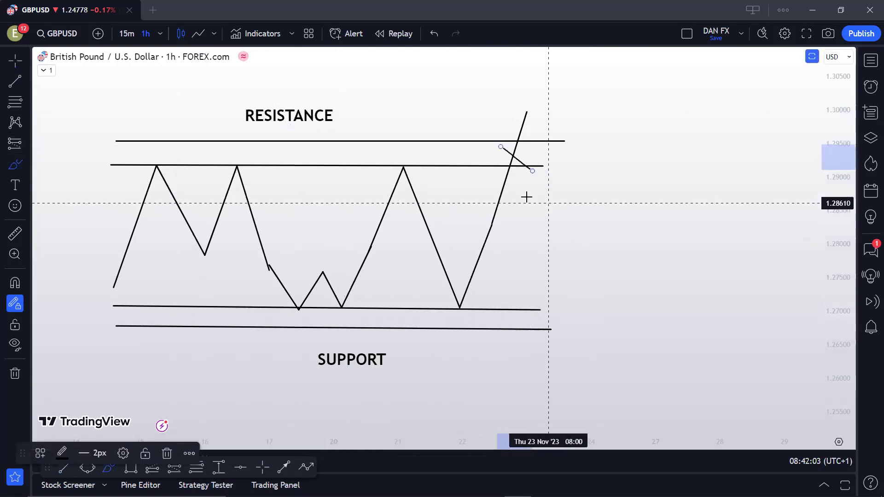
pyautogui.click(434, 34)
pyautogui.moveTo(526, 112)
pyautogui.mouseDown()
pyautogui.moveTo(551, 164)
pyautogui.moveTo(572, 88)
pyautogui.mouseUp()
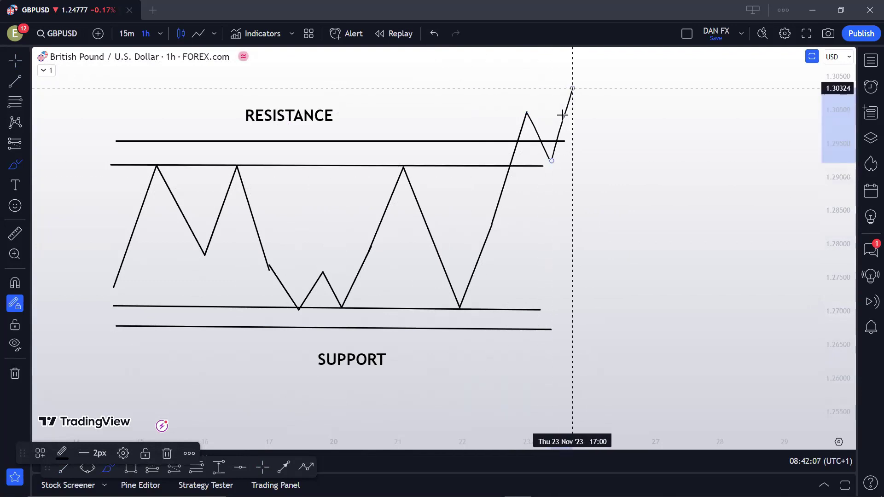
pyautogui.click(434, 33)
pyautogui.click(434, 33)
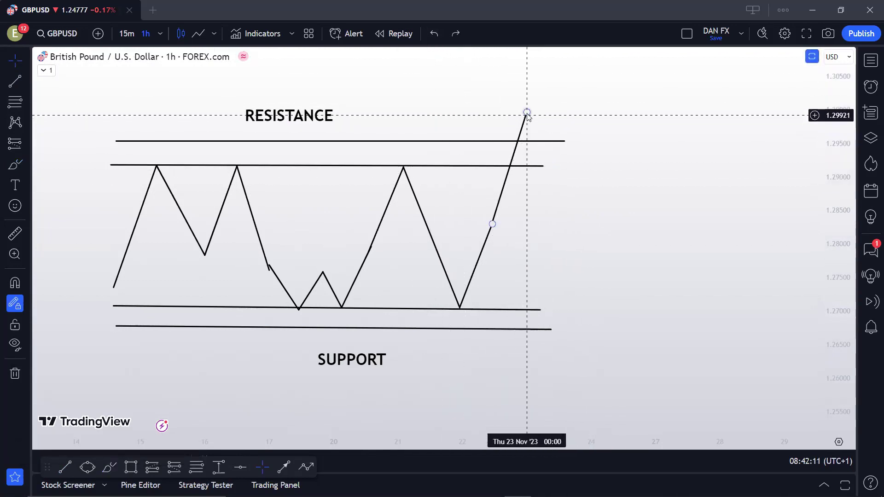
# Step: Raise the upper end of the breakout trend line slightly to about 1.300
pyautogui.moveTo(527, 115); pyautogui.dragTo(527, 111)
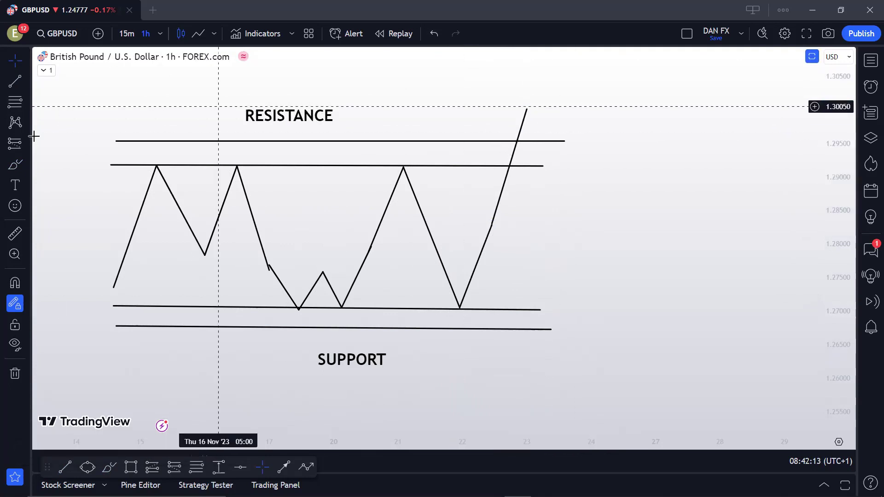
# Step: Brush hatch strokes across the breakout and an outline around the resistance zone, and undo the outline
pyautogui.click(15, 165)
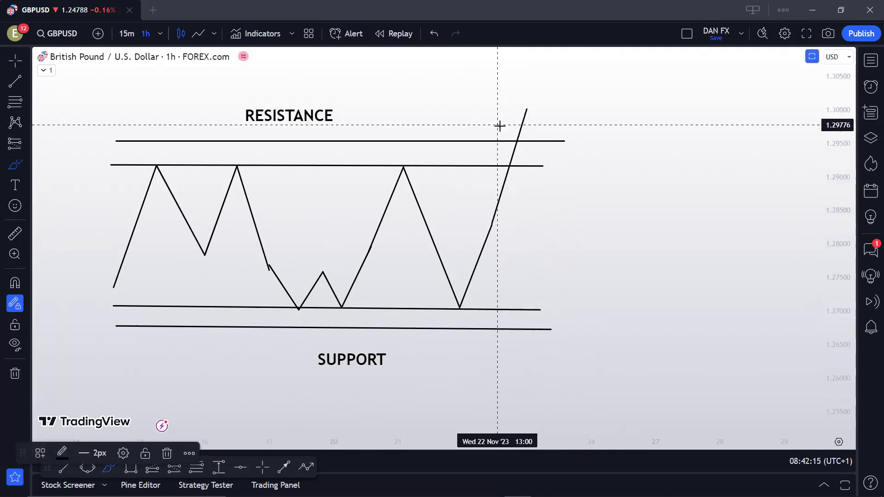
pyautogui.moveTo(499, 126); pyautogui.dragTo(533, 168)
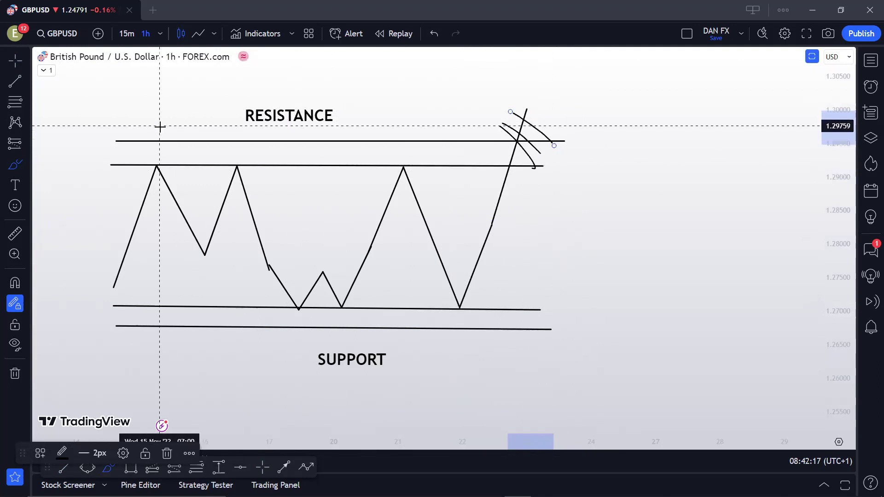
pyautogui.moveTo(158, 125)
pyautogui.mouseDown()
pyautogui.moveTo(99, 131)
pyautogui.moveTo(340, 156)
pyautogui.moveTo(620, 152)
pyautogui.moveTo(113, 124)
pyautogui.mouseUp()
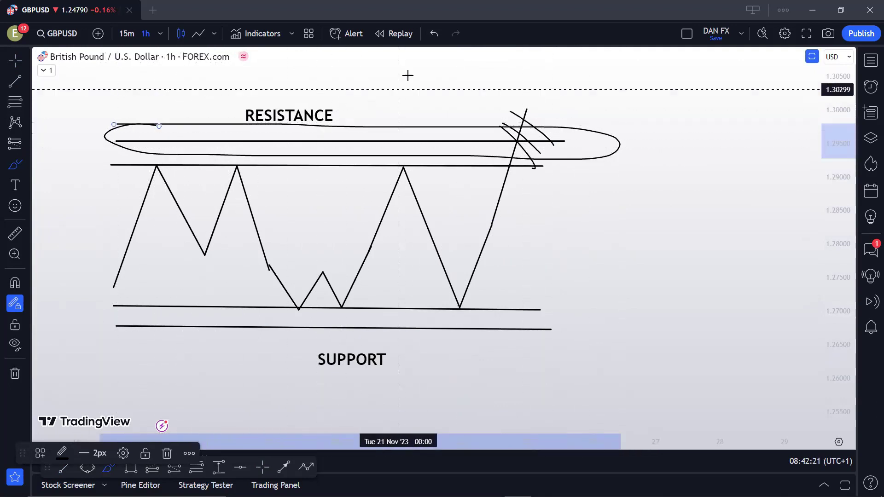
pyautogui.click(433, 33)
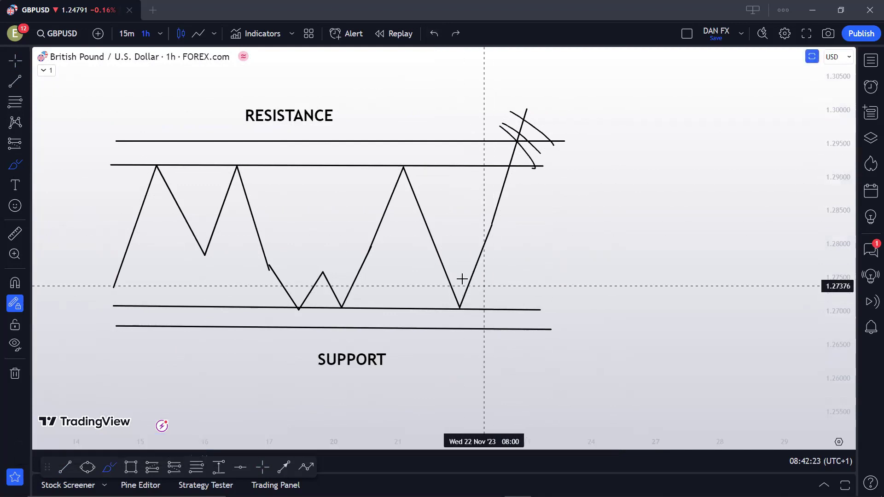
# Step: Brush loops around the last low and the breakout plus a stroke below resistance, and undo all brush marks
pyautogui.moveTo(478, 282)
pyautogui.mouseDown()
pyautogui.moveTo(495, 320)
pyautogui.moveTo(470, 302)
pyautogui.mouseUp()
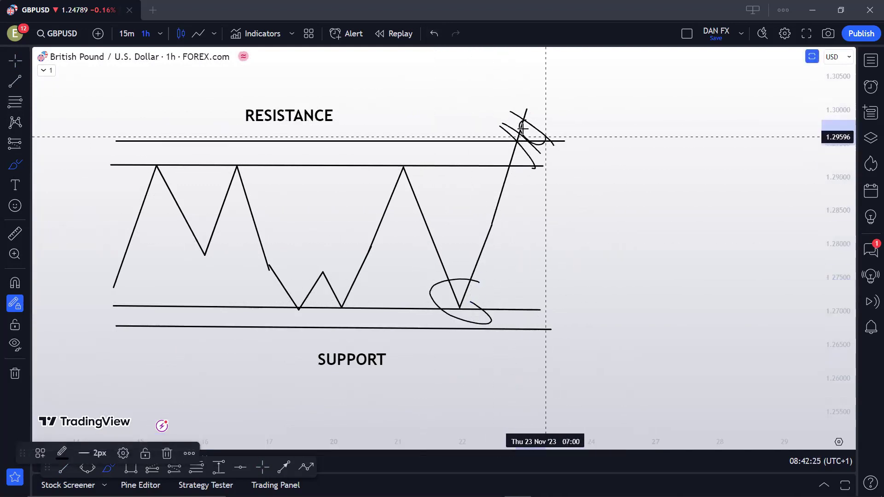
pyautogui.moveTo(523, 129); pyautogui.dragTo(478, 117)
pyautogui.click(433, 34)
pyautogui.click(434, 35)
pyautogui.moveTo(410, 190); pyautogui.dragTo(564, 197)
pyautogui.click(434, 33)
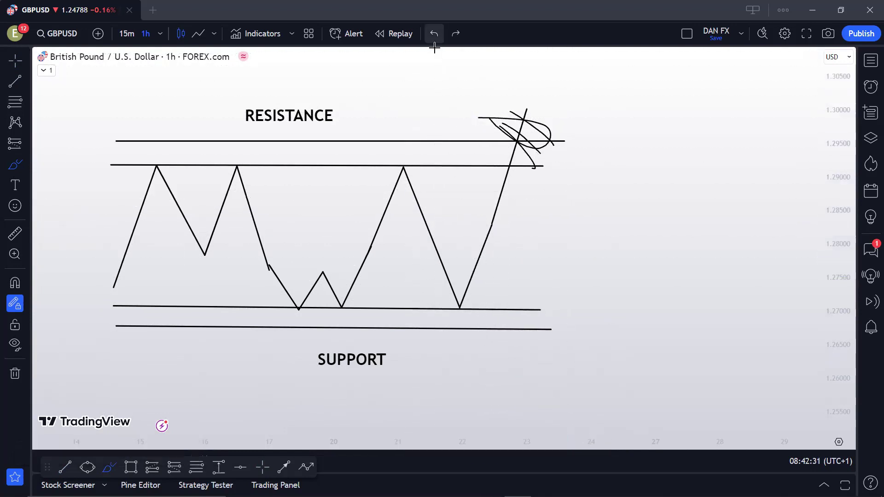
pyautogui.press('Escape')
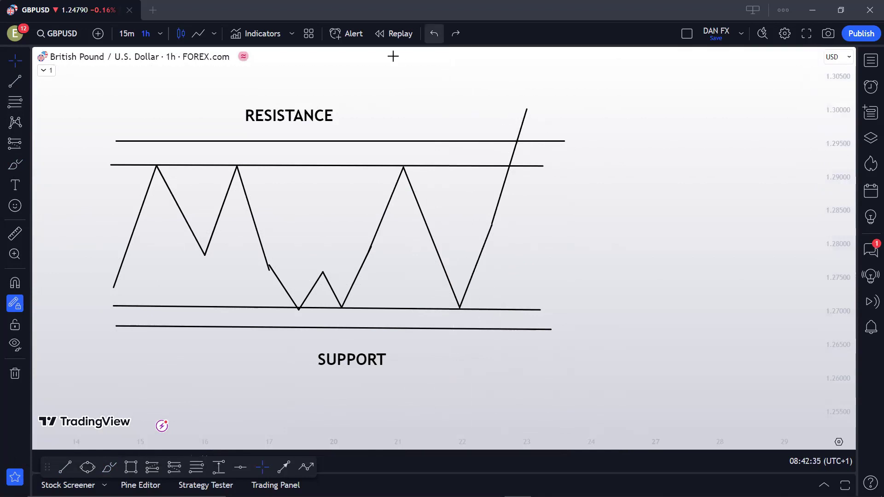
pyautogui.hotkey('alt', 't')
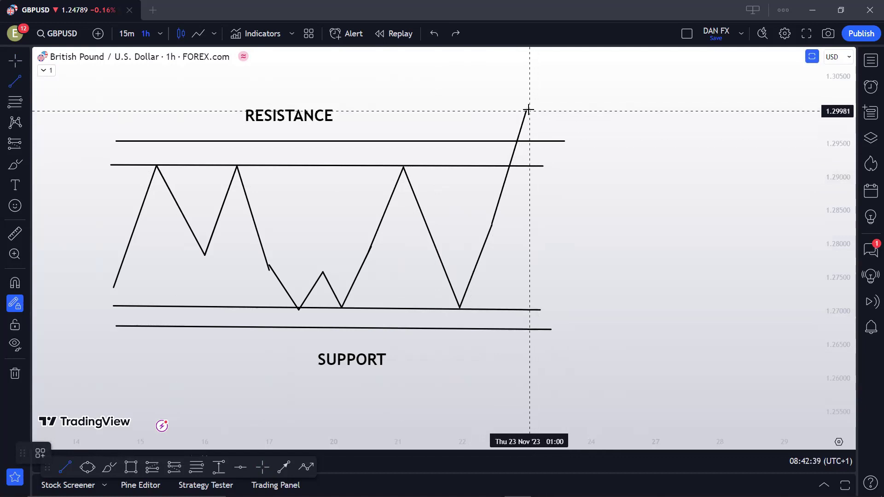
pyautogui.click(497, 148)
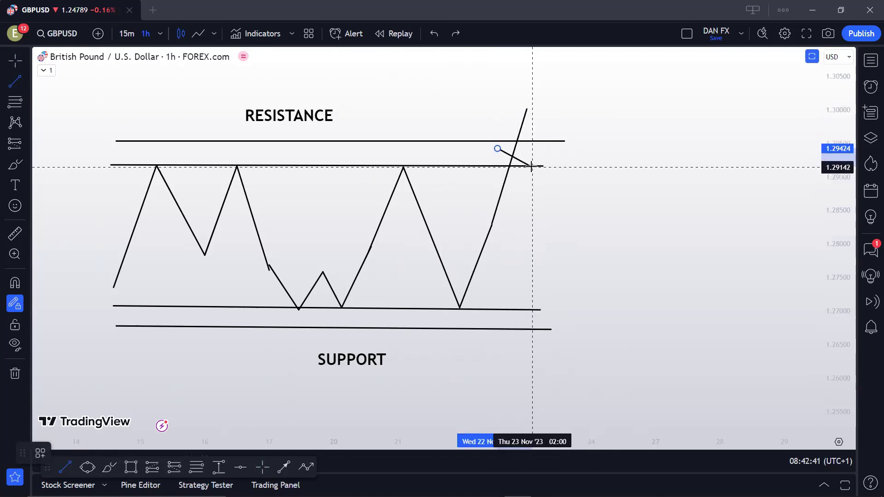
pyautogui.press('Escape')
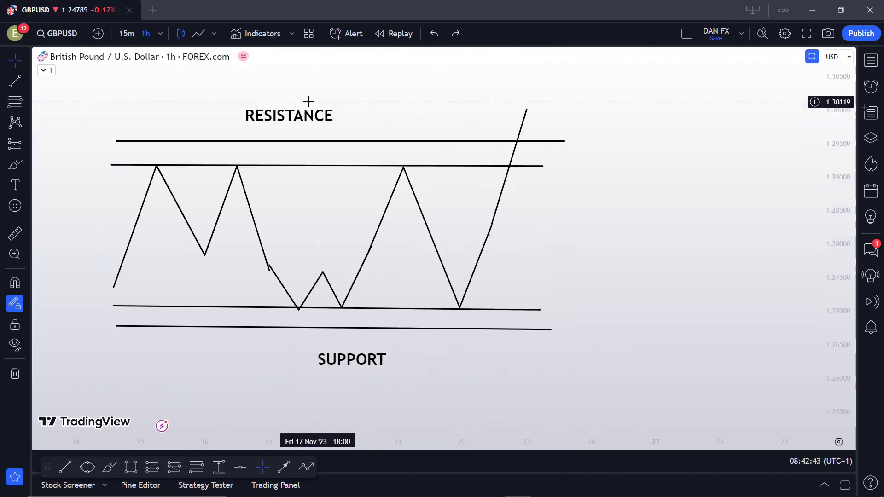
# Step: Draw a trend line from the breakout peak down to the inner resistance line at about 1.2916, and shift that resistance line to meet its end
pyautogui.click(15, 82)
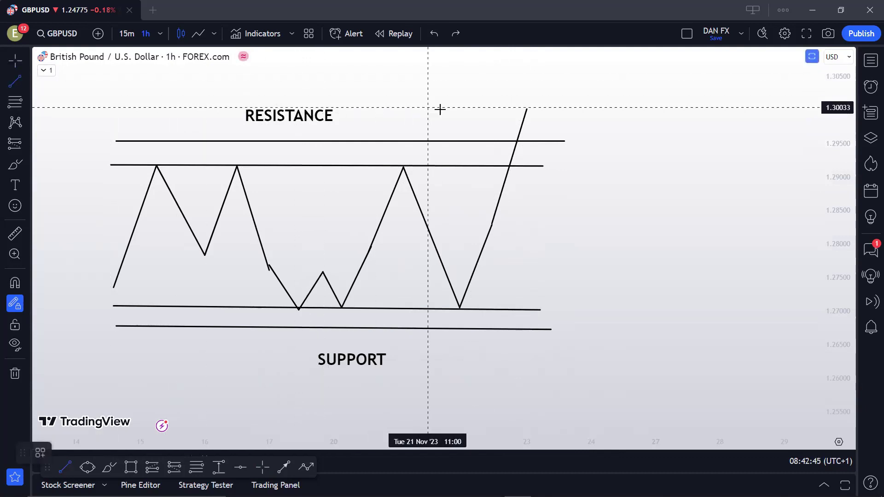
pyautogui.click(527, 108)
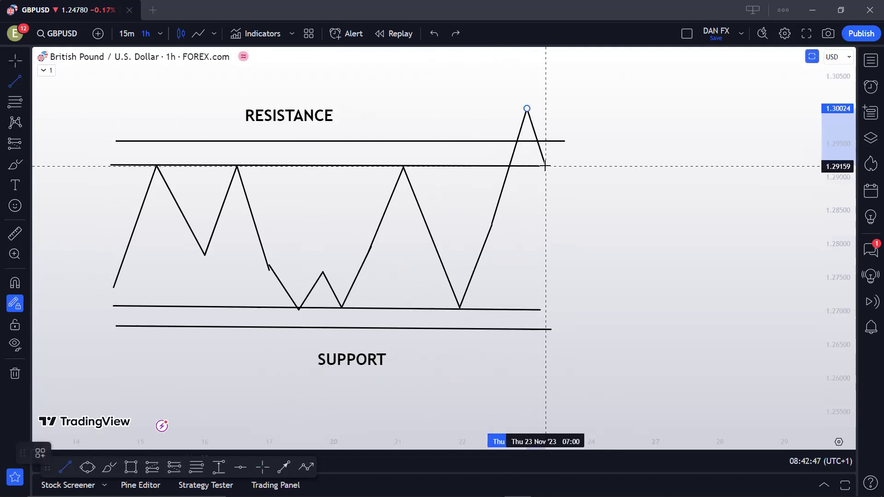
pyautogui.click(545, 165)
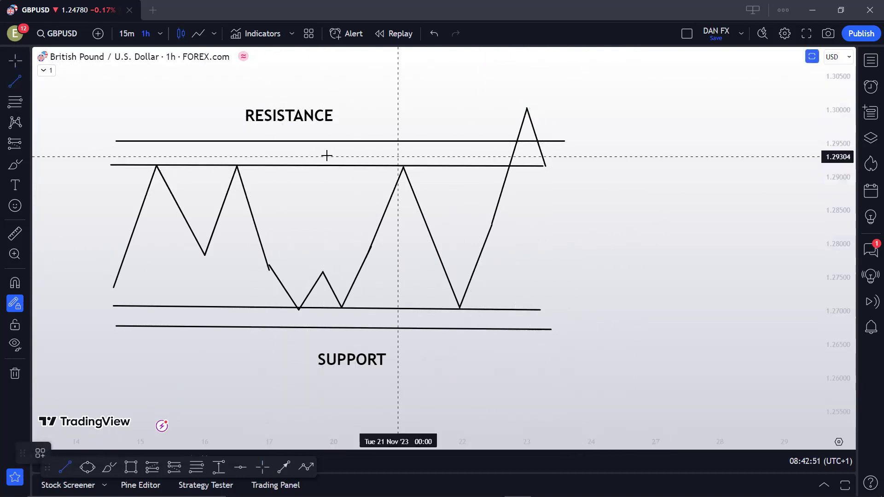
pyautogui.moveTo(338, 164); pyautogui.dragTo(354, 167)
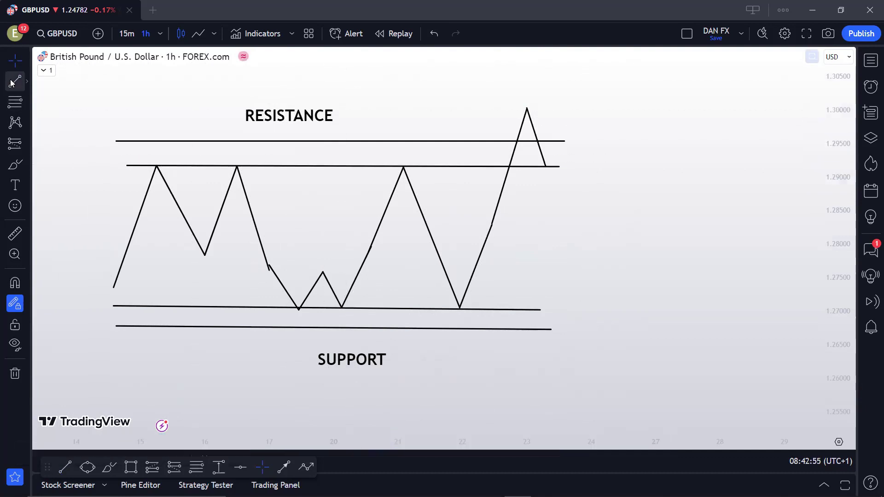
# Step: Draw a rising trend line from the retest low on the inner resistance line up to about 1.3015
pyautogui.hotkey('alt', 't')
pyautogui.click(548, 165)
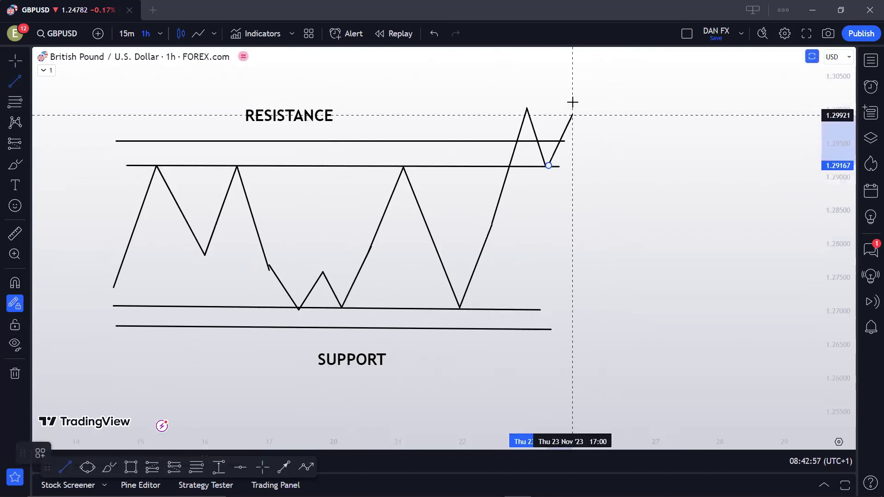
pyautogui.click(571, 99)
# Step: Brush hatch strokes across the breakout and the rise from the retest, plus a long stroke below resistance, and undo the long stroke
pyautogui.click(15, 164)
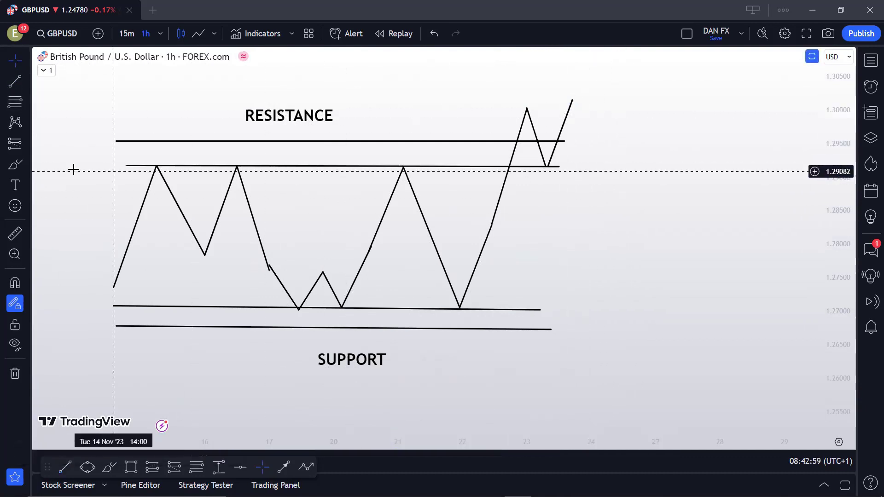
pyautogui.moveTo(500, 147); pyautogui.dragTo(519, 169)
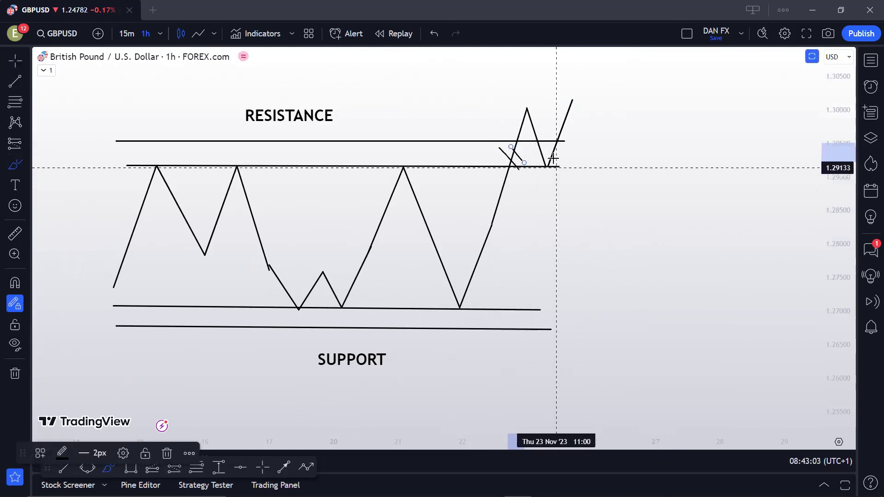
pyautogui.moveTo(548, 139); pyautogui.dragTo(572, 154)
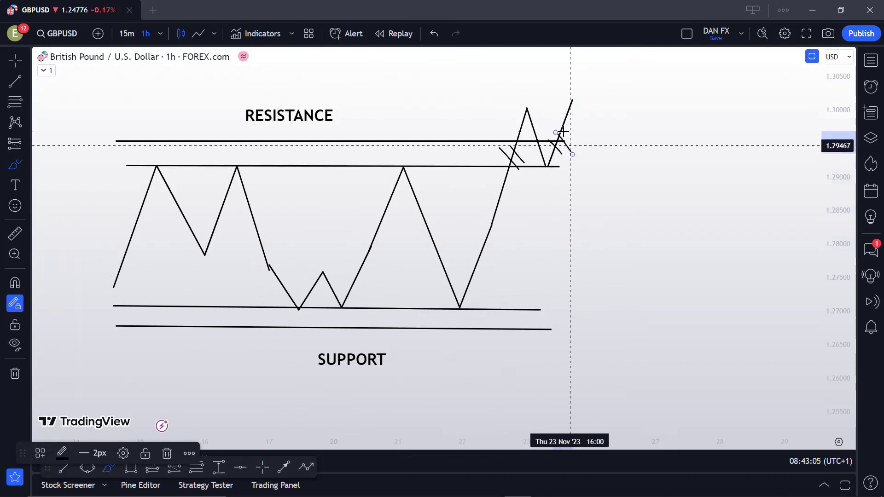
pyautogui.moveTo(556, 121); pyautogui.dragTo(578, 143)
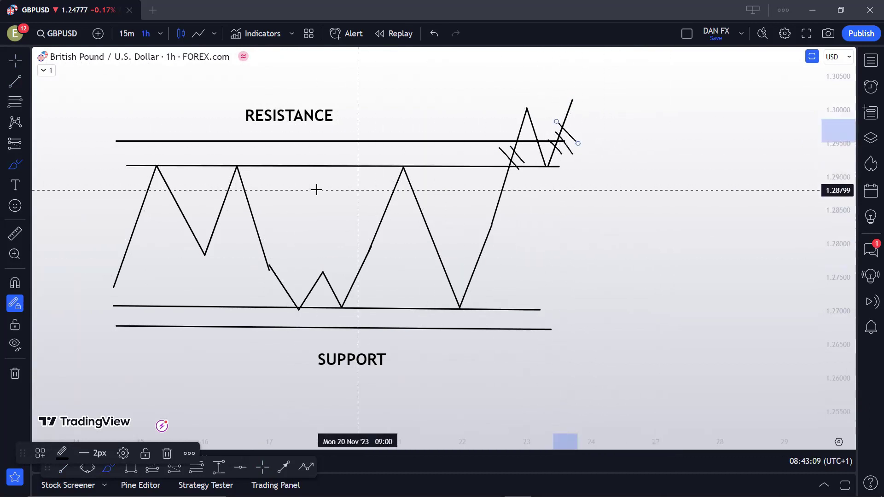
pyautogui.moveTo(272, 191)
pyautogui.mouseDown()
pyautogui.moveTo(559, 181)
pyautogui.moveTo(653, 187)
pyautogui.mouseUp()
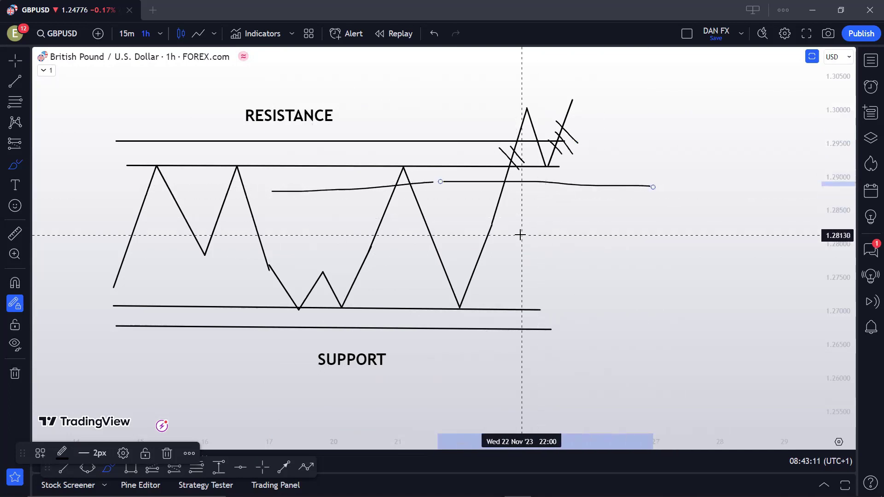
pyautogui.click(433, 35)
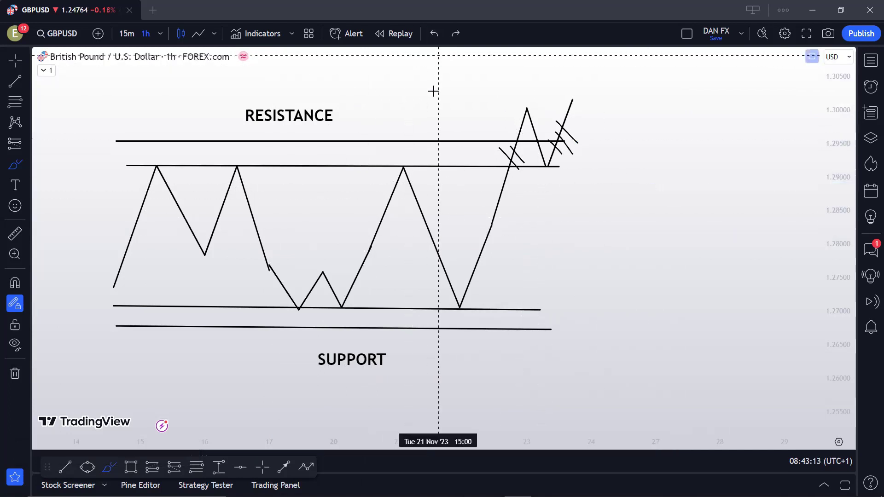
# Step: Draw two short trend lines forming an arrowhead at the tip of the rise from the retest
pyautogui.click(16, 82)
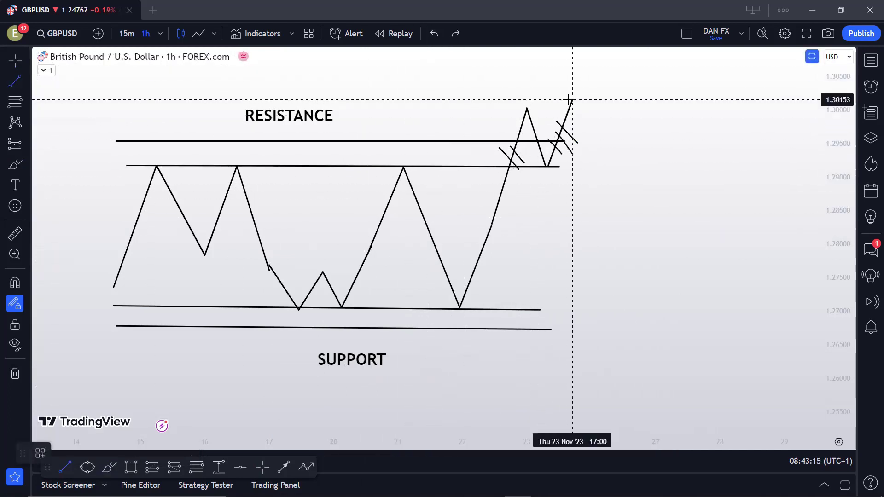
pyautogui.moveTo(573, 99)
pyautogui.mouseDown()
pyautogui.moveTo(575, 128)
pyautogui.moveTo(554, 110)
pyautogui.mouseUp()
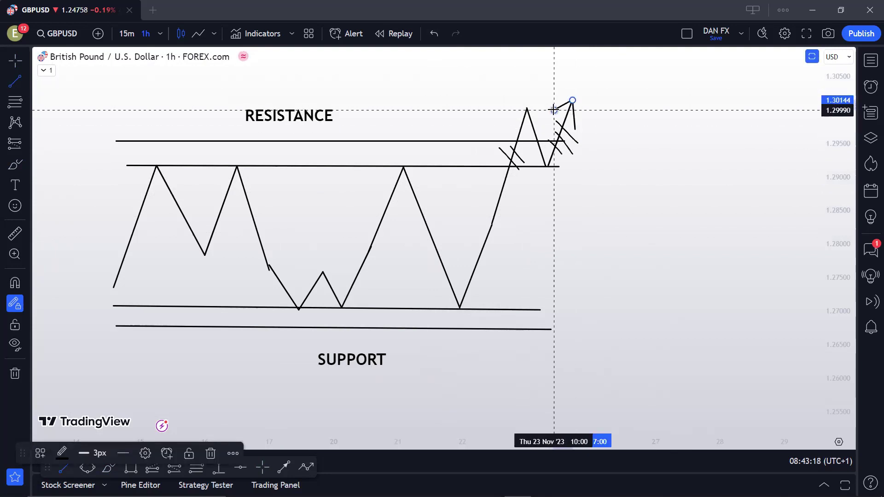
pyautogui.click(618, 199)
# Step: Draw a rising zigzag of trend lines from the end of the support zone, and undo the whole zigzag
pyautogui.hotkey('alt', 't')
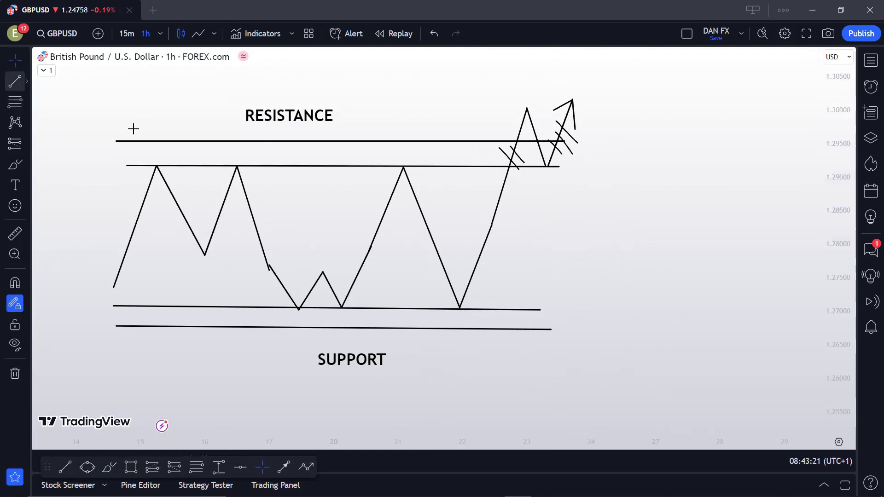
pyautogui.moveTo(535, 330)
pyautogui.mouseDown()
pyautogui.moveTo(570, 223)
pyautogui.moveTo(604, 266)
pyautogui.moveTo(631, 155)
pyautogui.moveTo(659, 200)
pyautogui.mouseUp()
pyautogui.click(659, 200)
pyautogui.click(677, 102)
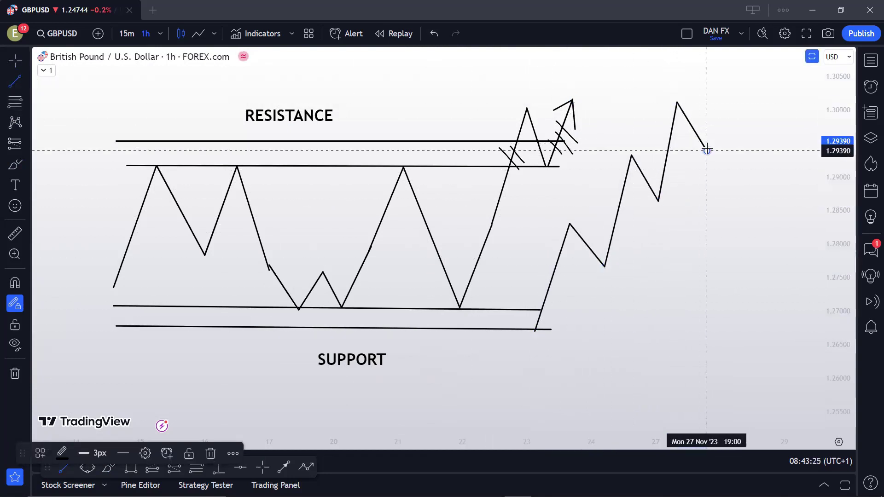
pyautogui.click(707, 150)
pyautogui.press('Escape')
pyautogui.hotkey('ctrl', 'z')
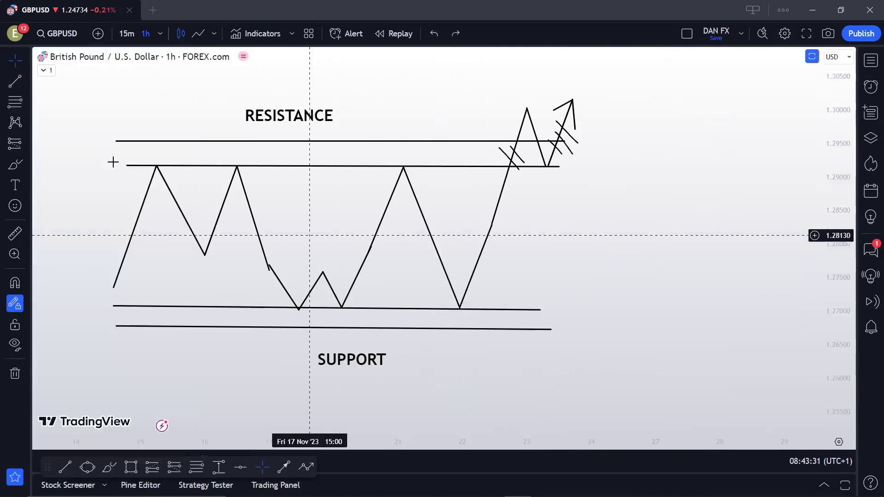
# Step: Brush circles around the last low, the retest low and the last two peaks, and undo all except the circle around the last low
pyautogui.click(14, 165)
pyautogui.moveTo(471, 283)
pyautogui.mouseDown()
pyautogui.moveTo(438, 314)
pyautogui.moveTo(469, 282)
pyautogui.mouseUp()
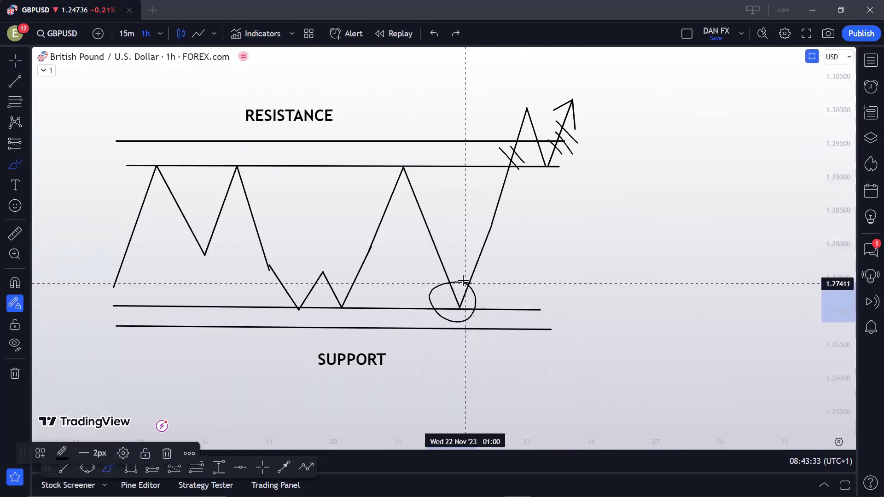
pyautogui.moveTo(551, 148)
pyautogui.mouseDown()
pyautogui.moveTo(529, 160)
pyautogui.moveTo(553, 148)
pyautogui.mouseUp()
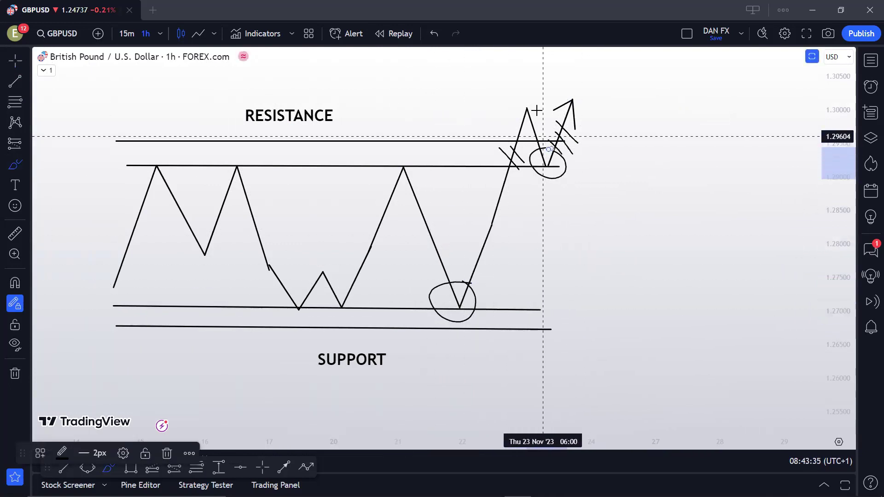
pyautogui.moveTo(510, 81); pyautogui.dragTo(529, 89)
pyautogui.moveTo(404, 149)
pyautogui.mouseDown()
pyautogui.moveTo(412, 173)
pyautogui.moveTo(390, 158)
pyautogui.mouseUp()
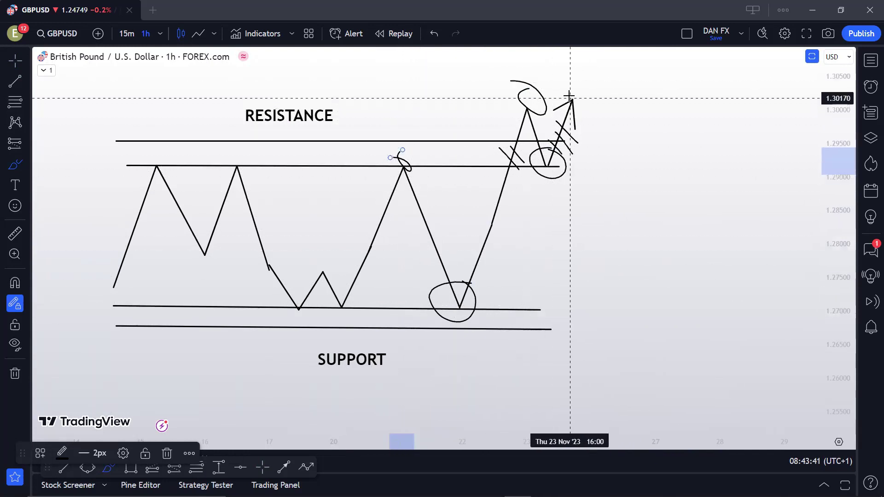
pyautogui.click(436, 43)
pyautogui.click(436, 44)
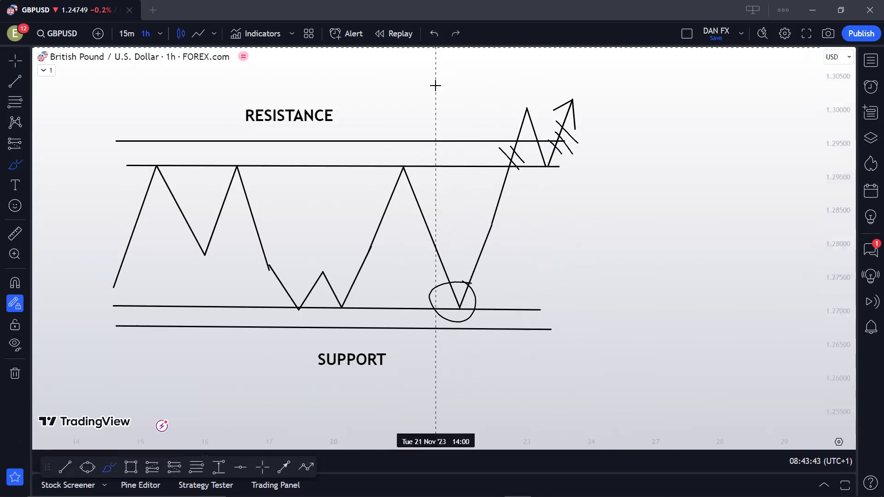
# Step: Draw a horizontal trend line across the new peaks at about 1.3008 and a falling one from the arrow tip to about 1.2778
pyautogui.click(15, 81)
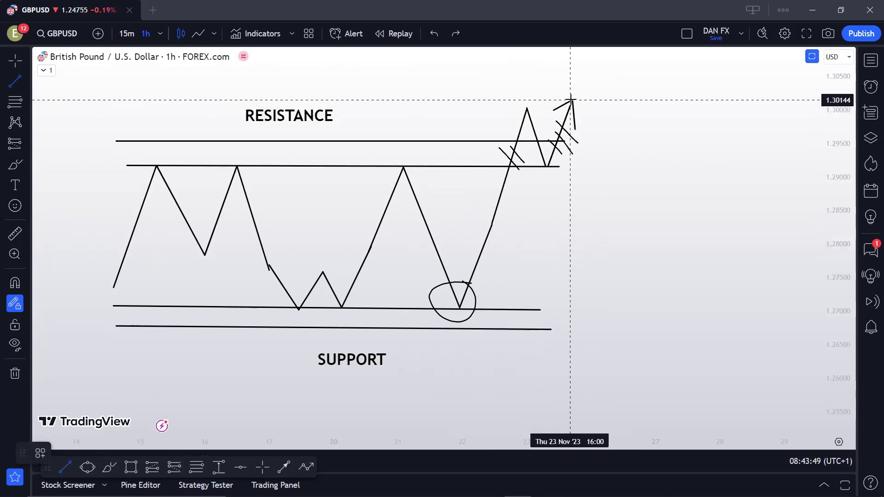
pyautogui.click(490, 104)
pyautogui.click(602, 104)
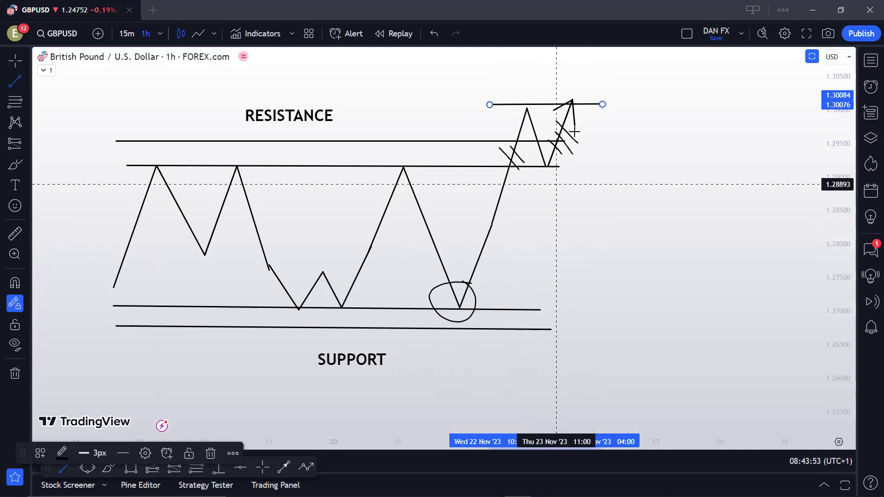
pyautogui.click(573, 100)
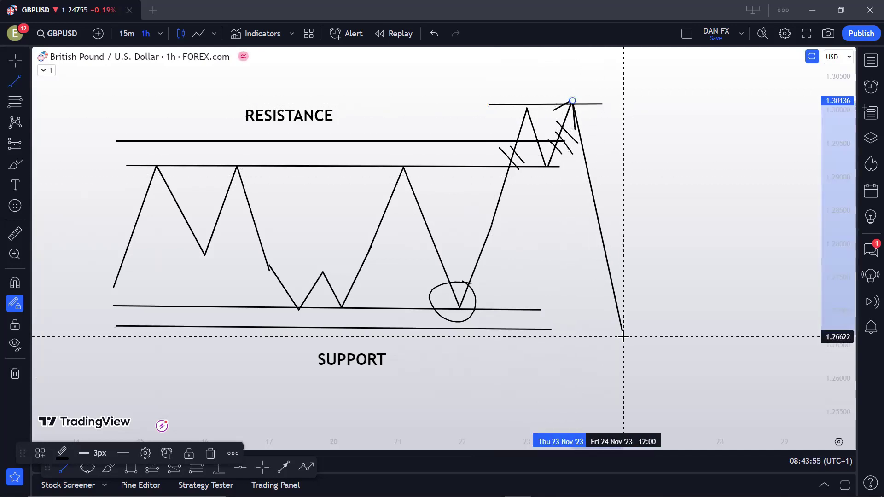
pyautogui.click(602, 259)
pyautogui.click(15, 81)
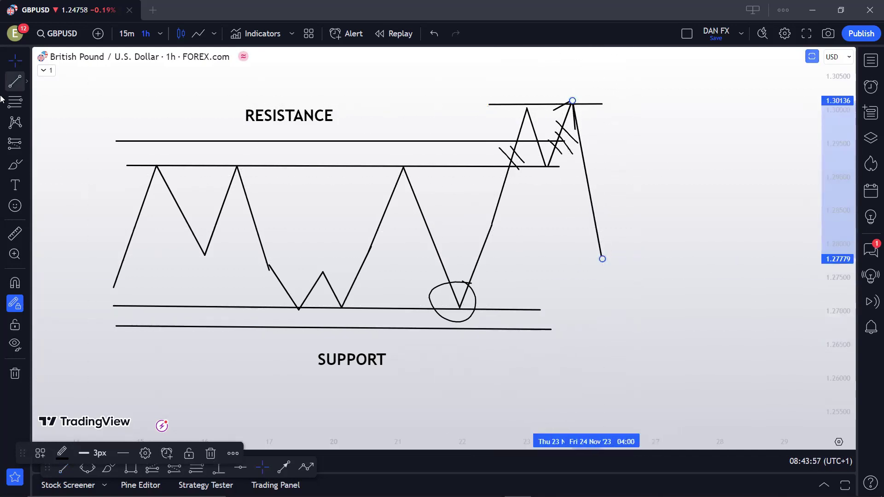
# Step: Brush a long loop below resistance and a stroke below support, and undo everything drawn after the first fall to the retest
pyautogui.click(12, 162)
pyautogui.moveTo(134, 201)
pyautogui.mouseDown()
pyautogui.moveTo(602, 187)
pyautogui.moveTo(424, 209)
pyautogui.moveTo(68, 226)
pyautogui.moveTo(239, 219)
pyautogui.mouseUp()
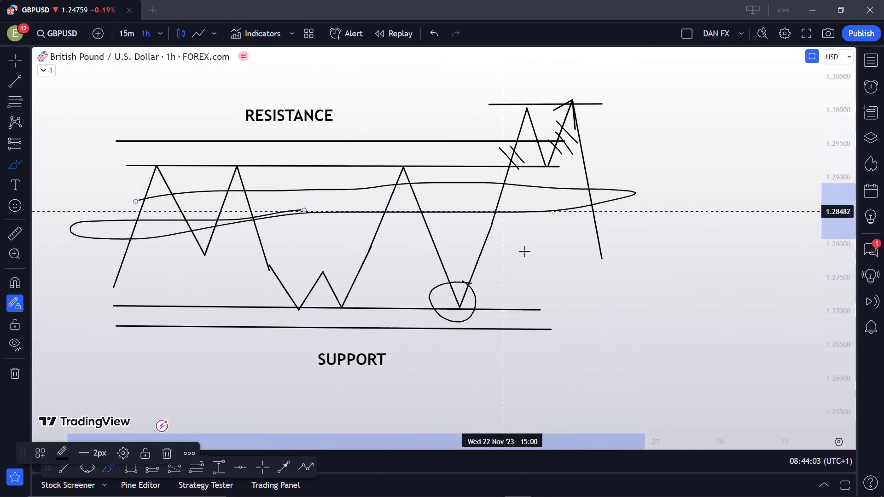
pyautogui.moveTo(130, 343); pyautogui.dragTo(656, 341)
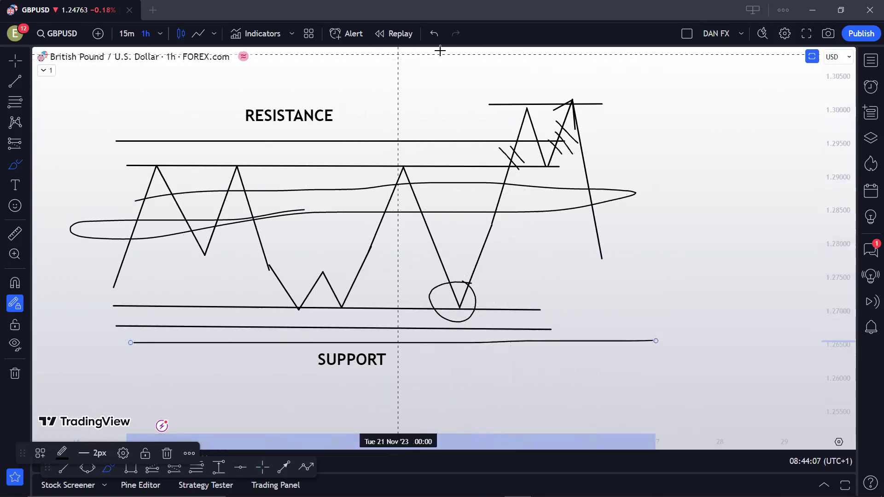
pyautogui.click(434, 33)
pyautogui.click(434, 33)
pyautogui.click(434, 33)
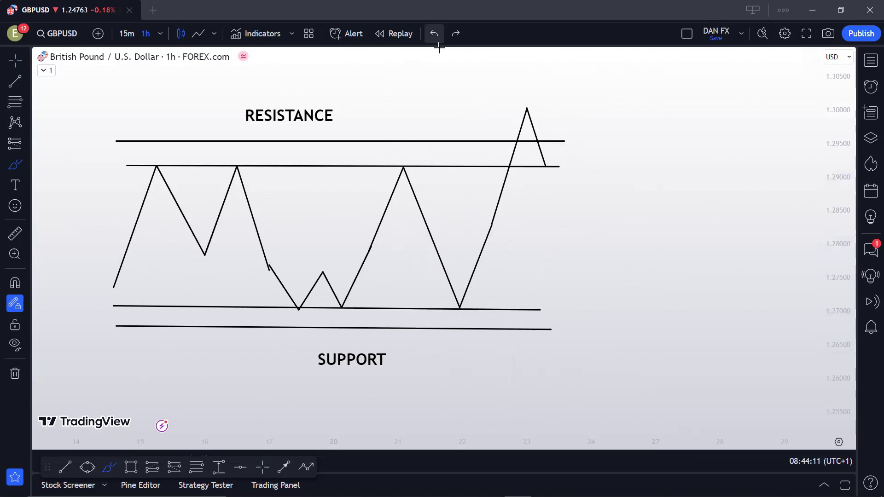
# Step: Extend the falling trend line from the breakout peak through the support zone to about 1.2623
pyautogui.click(15, 81)
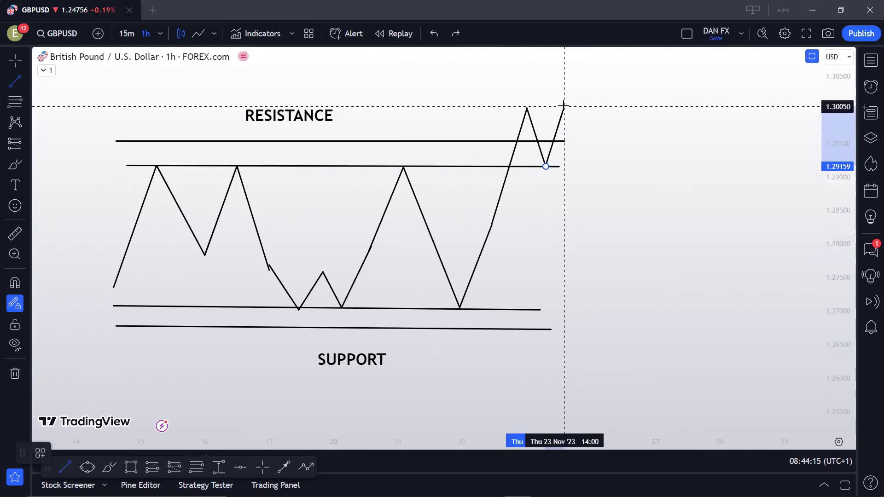
pyautogui.press('Escape')
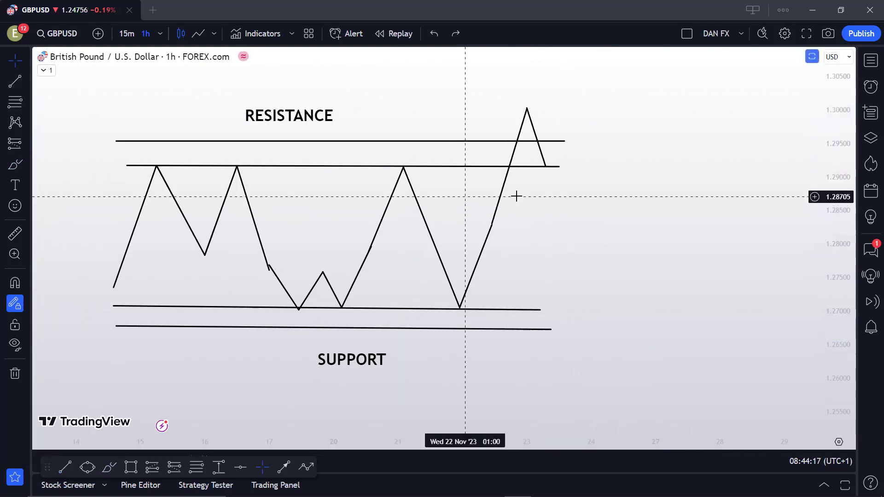
pyautogui.moveTo(546, 167); pyautogui.dragTo(586, 364)
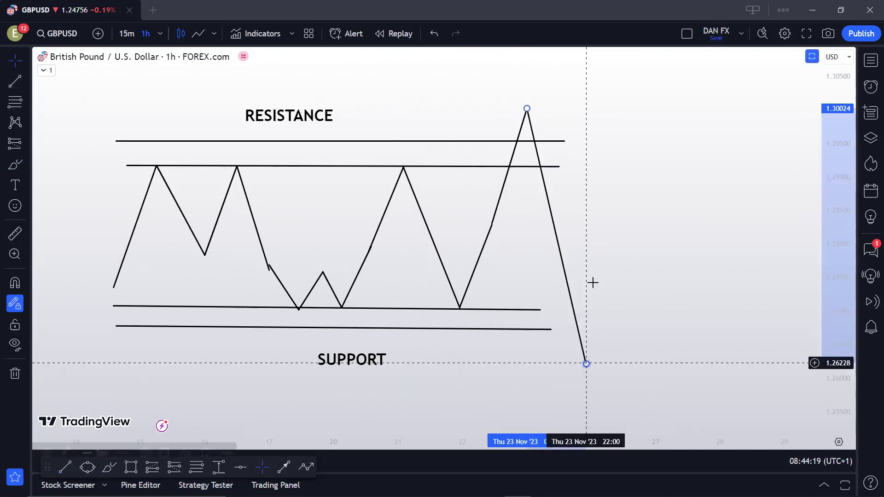
# Step: Brush two long strokes below resistance, and undo them with the falling line's extension and the inner resistance line's shift
pyautogui.click(15, 164)
pyautogui.moveTo(143, 196); pyautogui.dragTo(656, 194)
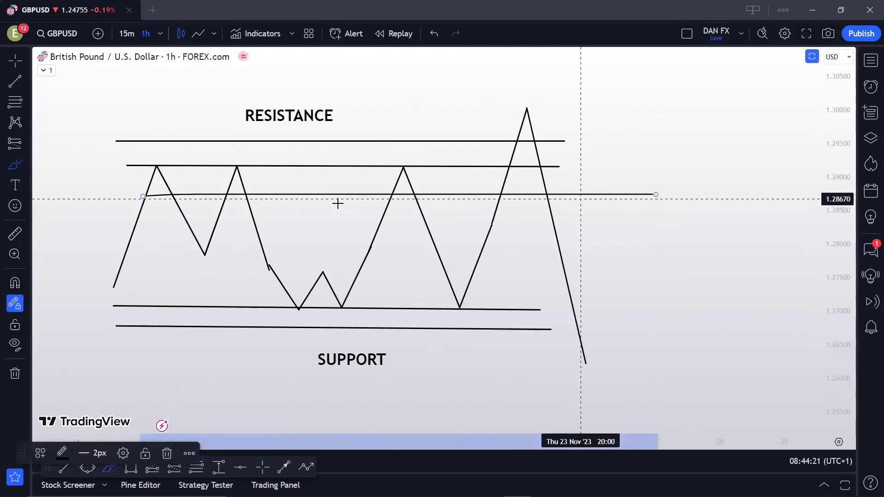
pyautogui.moveTo(175, 170); pyautogui.dragTo(629, 173)
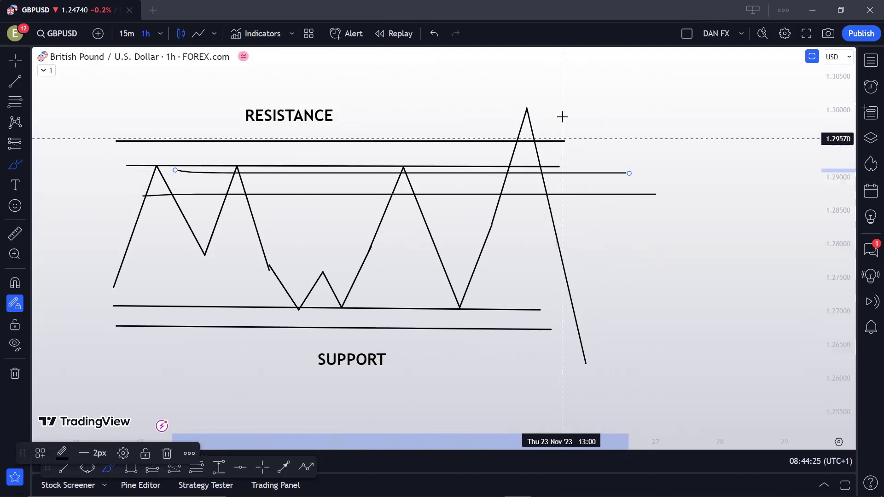
pyautogui.click(432, 36)
pyautogui.click(433, 36)
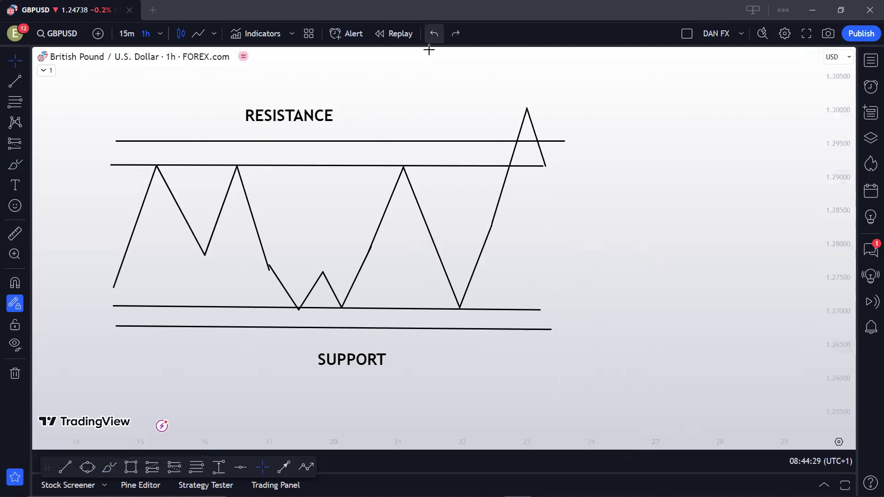
# Step: Remove all drawings from the GBPUSD chart
pyautogui.rightClick(602, 130)
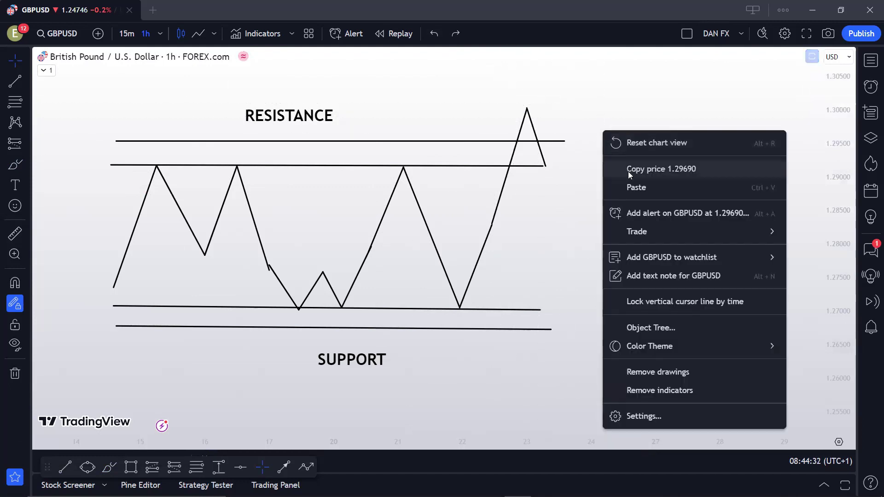
pyautogui.click(656, 372)
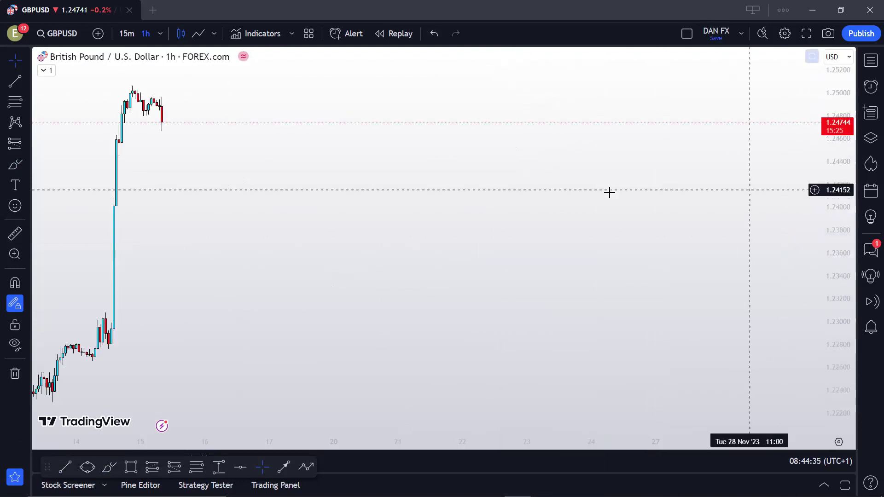
# Step: Add a text note reading "1. RETAIL TRADER TREND" and "2. MARKET MAKER TREND" and place it beside the latest candles at about 1.2517
pyautogui.click(15, 184)
pyautogui.click(267, 181)
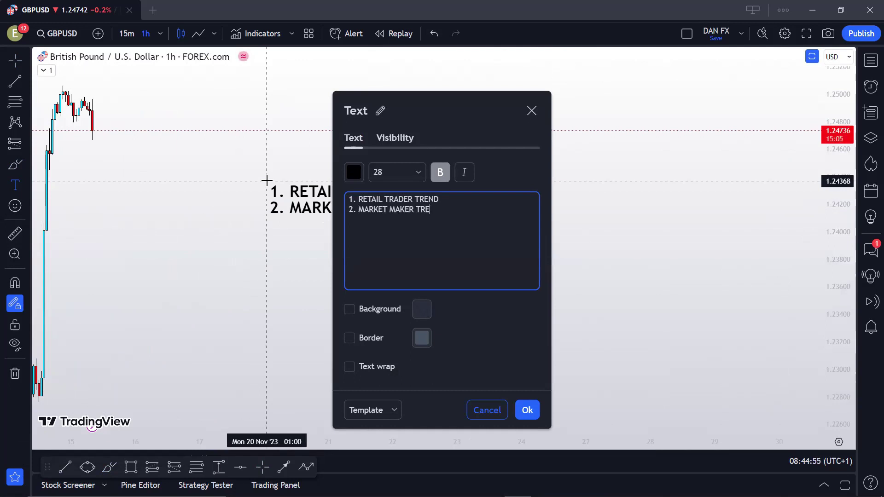
pyautogui.click(260, 196)
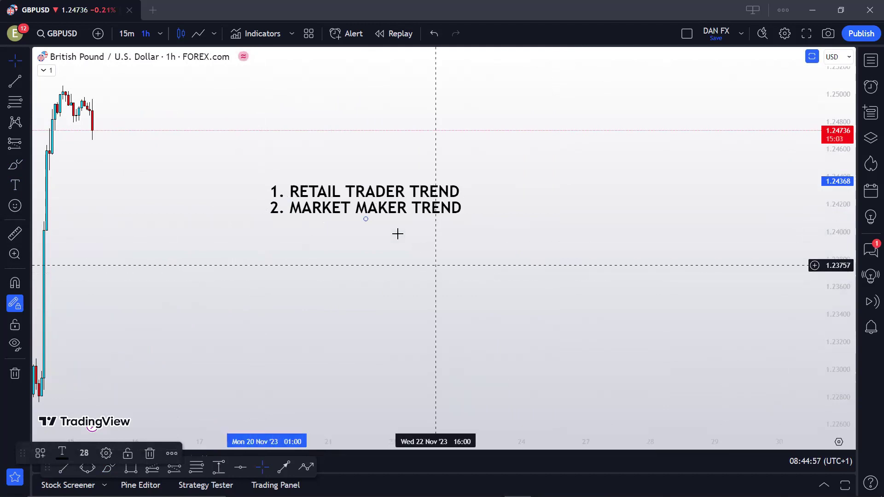
pyautogui.moveTo(347, 212); pyautogui.dragTo(155, 89)
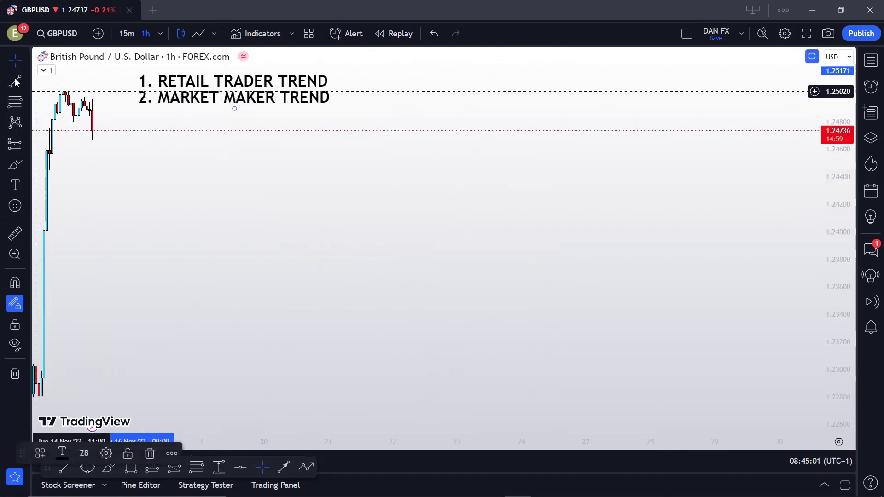
# Step: Sketch a rising zigzag from about 1.228 to 1.247 and beside it a falling zigzag back to about 1.2281 with trend lines
pyautogui.click(16, 82)
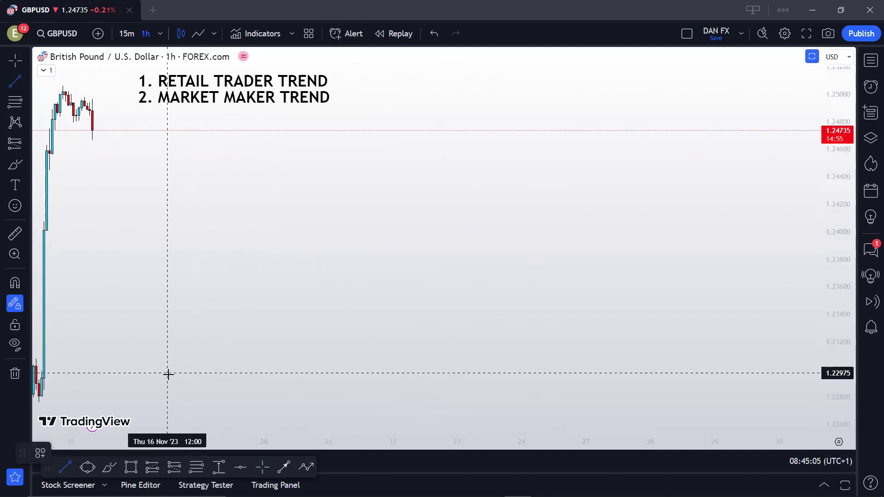
pyautogui.moveTo(154, 394)
pyautogui.mouseDown()
pyautogui.moveTo(175, 290)
pyautogui.moveTo(199, 335)
pyautogui.moveTo(216, 229)
pyautogui.moveTo(233, 259)
pyautogui.moveTo(247, 182)
pyautogui.moveTo(254, 205)
pyautogui.moveTo(266, 147)
pyautogui.moveTo(317, 237)
pyautogui.moveTo(327, 188)
pyautogui.moveTo(353, 262)
pyautogui.moveTo(371, 235)
pyautogui.moveTo(388, 317)
pyautogui.moveTo(414, 262)
pyautogui.moveTo(442, 395)
pyautogui.mouseUp()
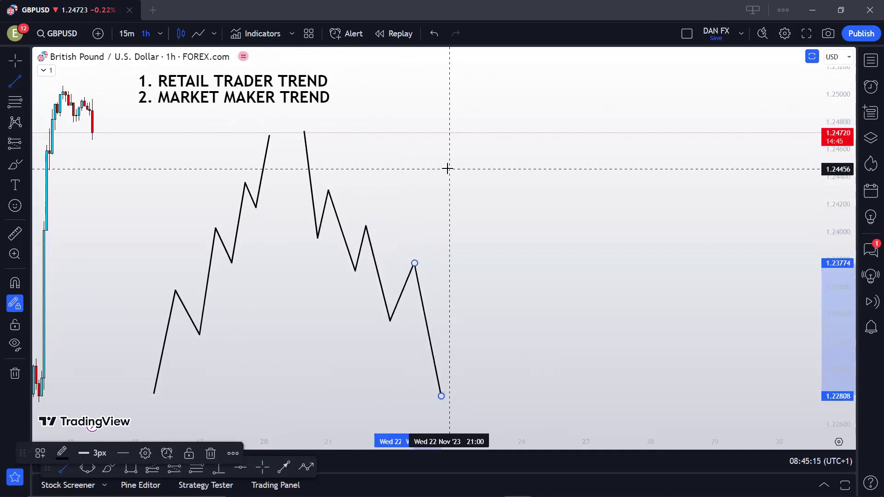
pyautogui.press('Escape')
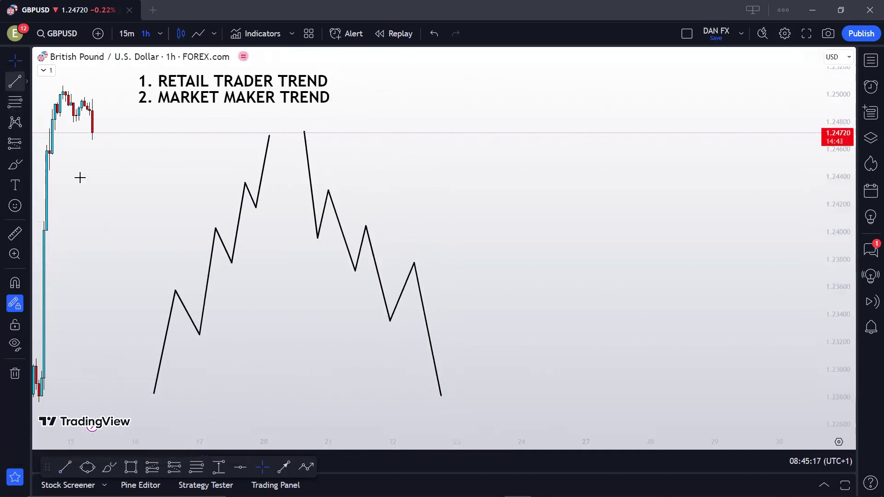
# Step: Enclose the rising and falling zigzags each in a channel of two trend lines along their highs and lows
pyautogui.hotkey('alt', 't')
pyautogui.moveTo(181, 372); pyautogui.dragTo(274, 189)
pyautogui.moveTo(160, 325); pyautogui.dragTo(257, 155)
pyautogui.moveTo(317, 171)
pyautogui.mouseDown()
pyautogui.moveTo(465, 337)
pyautogui.moveTo(473, 332)
pyautogui.mouseUp()
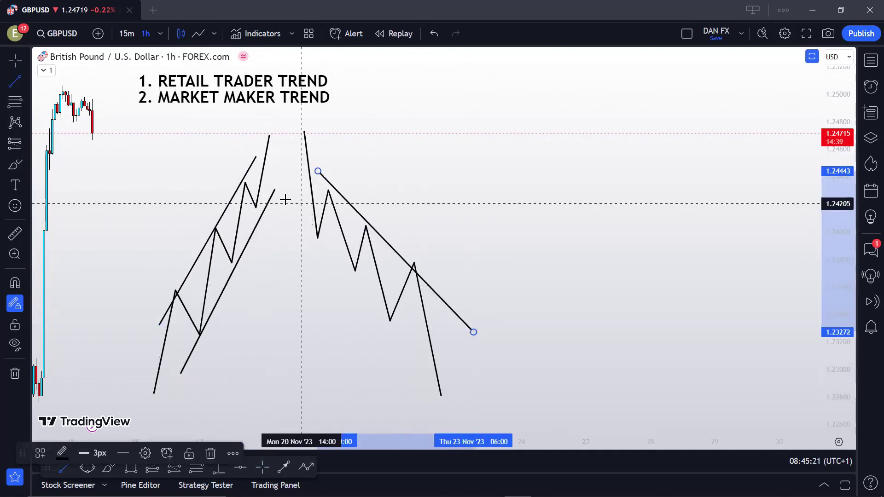
pyautogui.moveTo(285, 200); pyautogui.dragTo(383, 328)
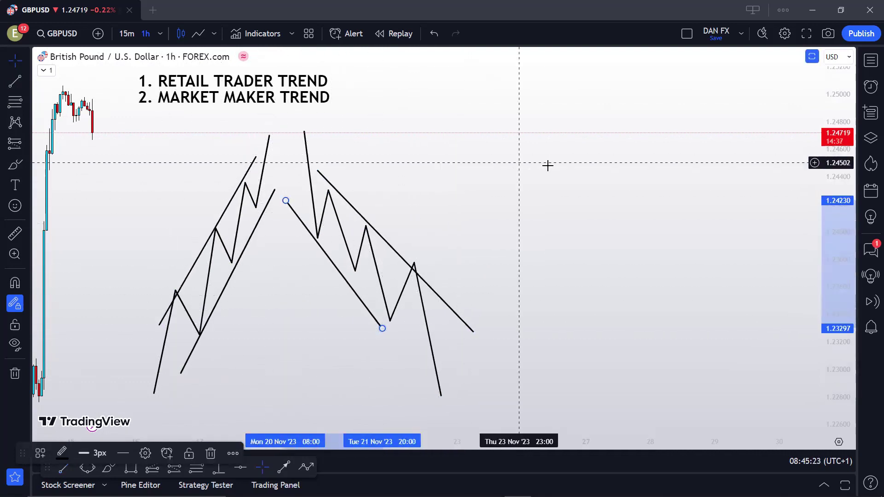
# Step: Shift the falling channel's upper trend line slightly upward so it meets the zigzag's last swing high
pyautogui.moveTo(538, 164); pyautogui.dragTo(597, 143)
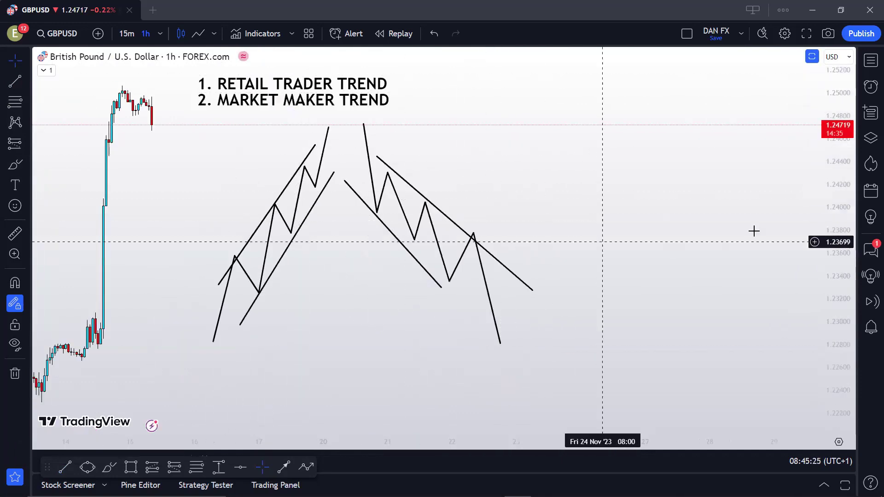
pyautogui.moveTo(752, 276); pyautogui.dragTo(530, 296)
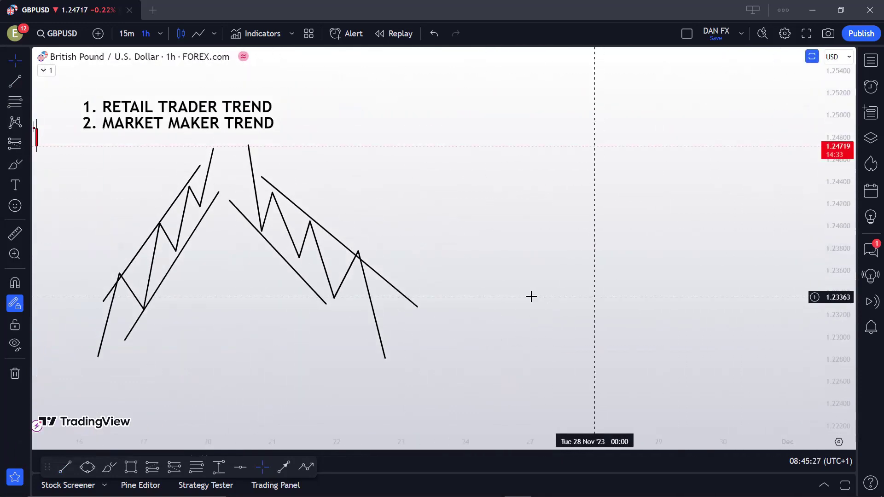
pyautogui.scroll(-1, 602, 266)
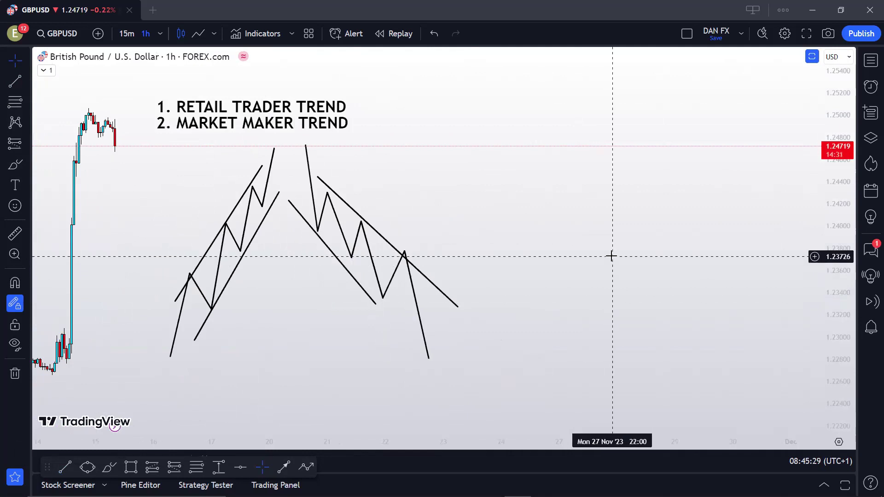
pyautogui.moveTo(527, 255); pyautogui.dragTo(449, 237)
pyautogui.hotkey('alt', 't')
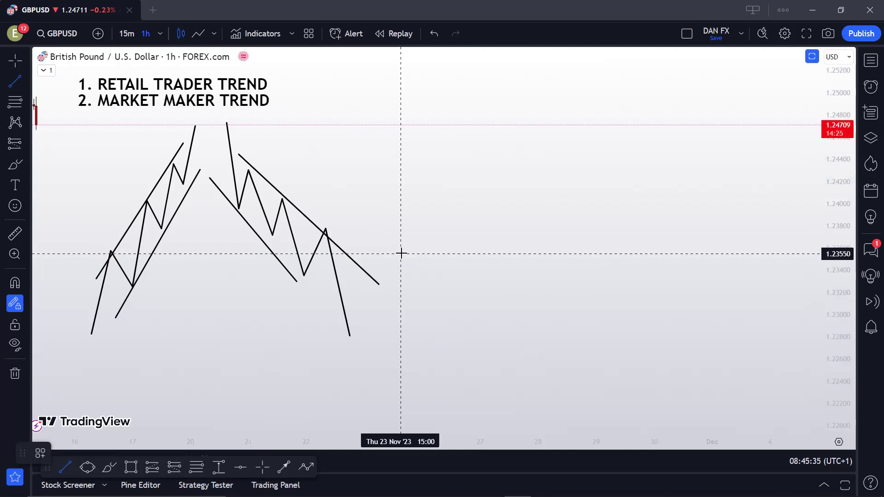
pyautogui.press('Escape')
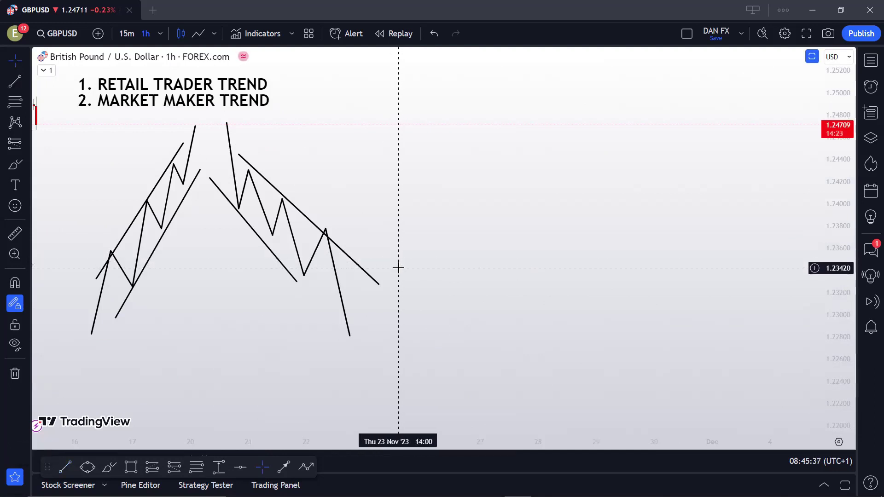
pyautogui.moveTo(359, 264); pyautogui.dragTo(361, 261)
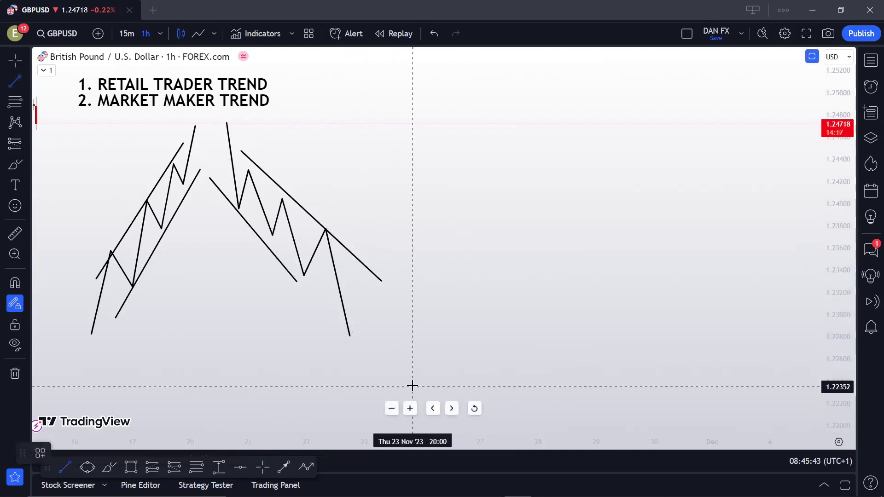
# Step: Sketch a second rising zigzag from about 1.2240 to 1.2457 and a falling zigzag back to about 1.2241, after the first pair
pyautogui.click(410, 288)
pyautogui.click(411, 288)
pyautogui.click(427, 323)
pyautogui.click(427, 322)
pyautogui.moveTo(446, 217); pyautogui.dragTo(447, 217)
pyautogui.moveTo(446, 217)
pyautogui.mouseDown()
pyautogui.moveTo(466, 247)
pyautogui.moveTo(490, 140)
pyautogui.mouseUp()
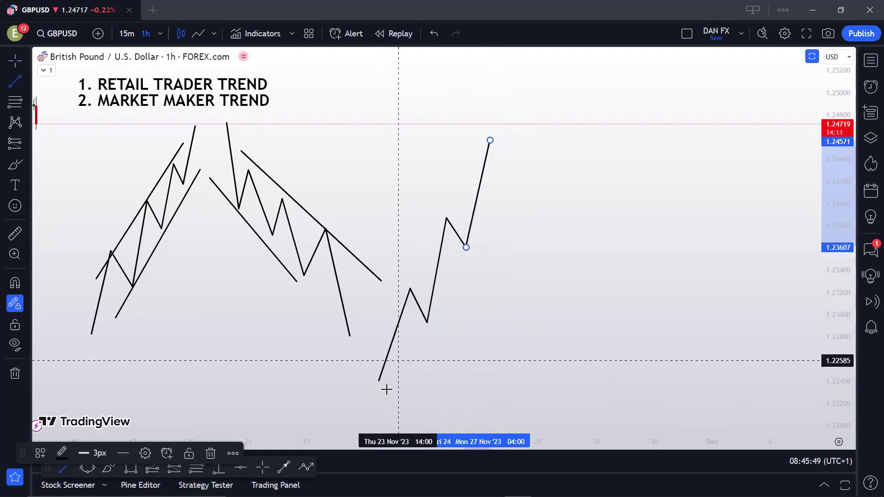
pyautogui.moveTo(509, 139)
pyautogui.mouseDown()
pyautogui.moveTo(539, 221)
pyautogui.moveTo(552, 201)
pyautogui.moveTo(584, 300)
pyautogui.moveTo(611, 272)
pyautogui.moveTo(642, 380)
pyautogui.mouseUp()
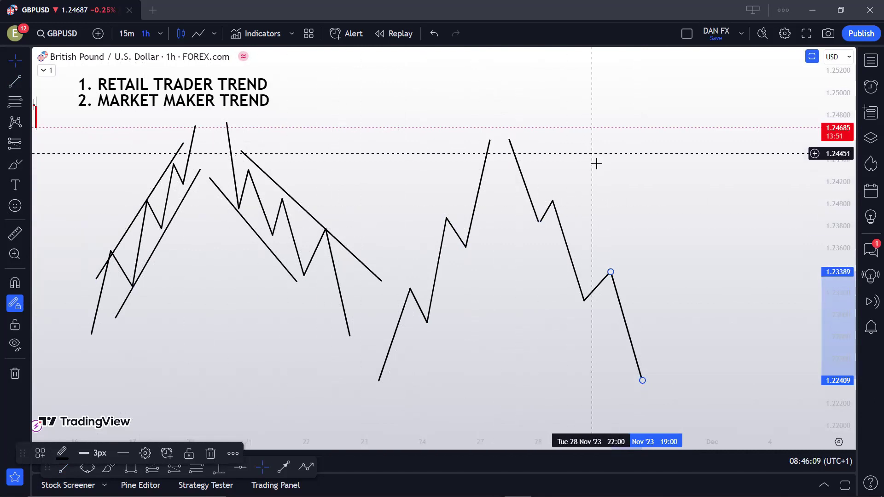
# Step: Sketch a falling zigzag with three small pullbacks from about 1.2854 to 1.2616 in an empty chart area above the earlier drawings
pyautogui.moveTo(361, 115); pyautogui.dragTo(337, 363)
pyautogui.moveTo(359, 147); pyautogui.dragTo(322, 307)
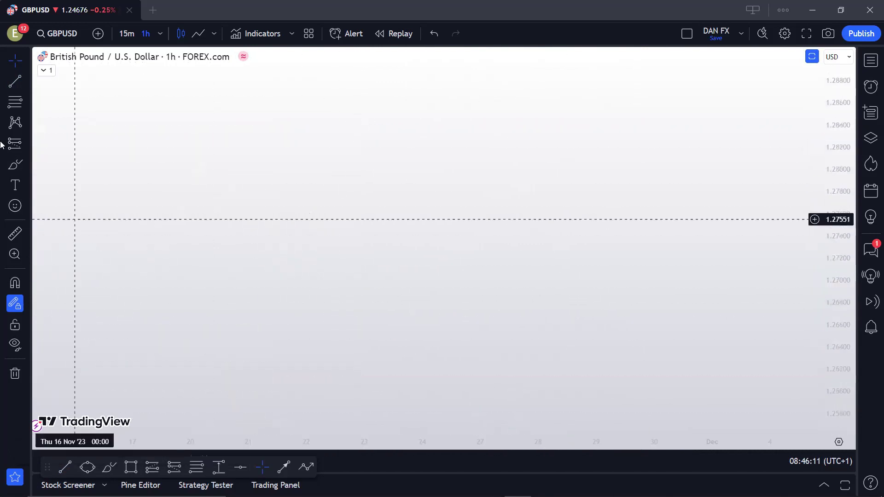
pyautogui.click(15, 81)
pyautogui.moveTo(96, 108)
pyautogui.mouseDown()
pyautogui.moveTo(125, 167)
pyautogui.moveTo(135, 141)
pyautogui.mouseUp()
pyautogui.moveTo(135, 141); pyautogui.dragTo(171, 212)
pyautogui.moveTo(170, 212); pyautogui.dragTo(277, 362)
pyautogui.press('Escape')
pyautogui.moveTo(293, 217); pyautogui.dragTo(304, 228)
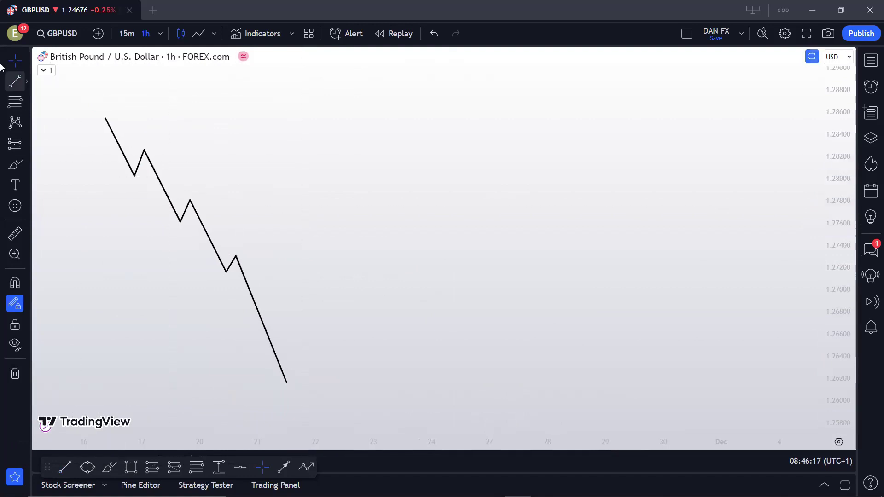
pyautogui.click(19, 61)
pyautogui.click(16, 81)
pyautogui.hotkey('alt', 't')
pyautogui.moveTo(139, 112)
pyautogui.mouseDown()
pyautogui.moveTo(256, 277)
pyautogui.moveTo(284, 289)
pyautogui.mouseUp()
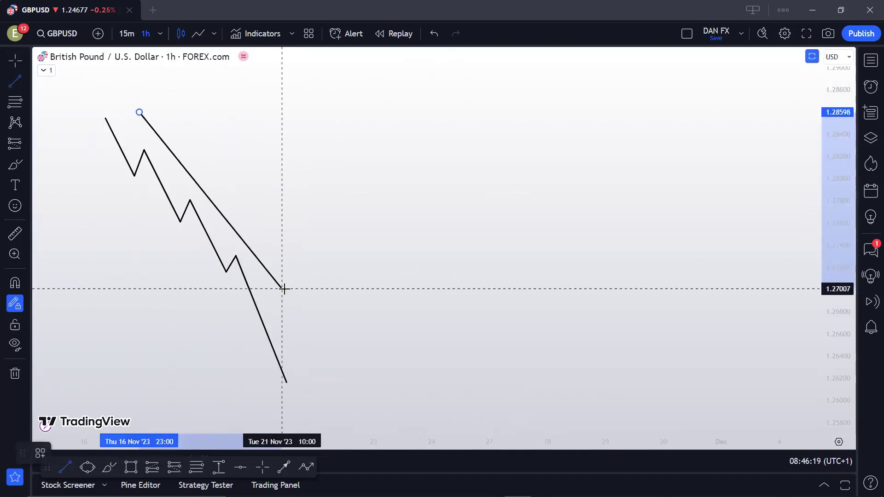
pyautogui.press('Escape')
# Step: Draw two falling arrows parallel to the zigzag, one above it from about 1.2866 to 1.2721 and one below it ending near 1.2688
pyautogui.click(283, 468)
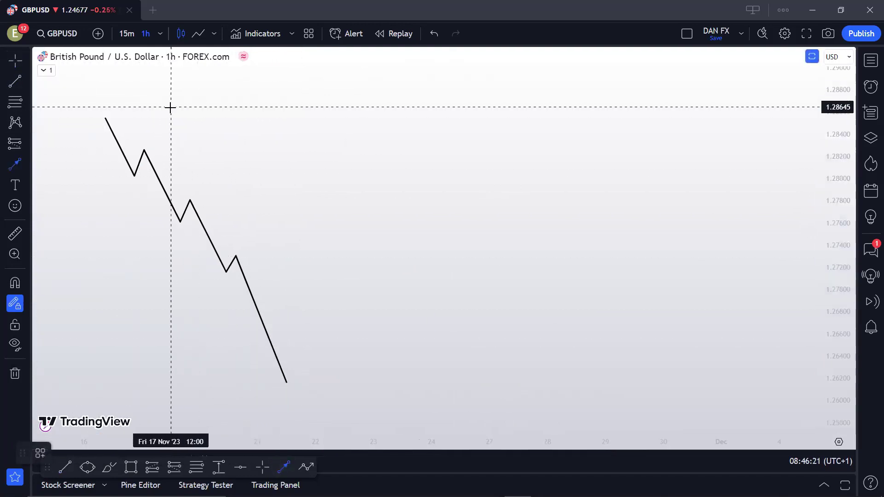
pyautogui.moveTo(169, 105); pyautogui.dragTo(290, 263)
pyautogui.click(290, 264)
pyautogui.click(93, 453)
pyautogui.click(95, 426)
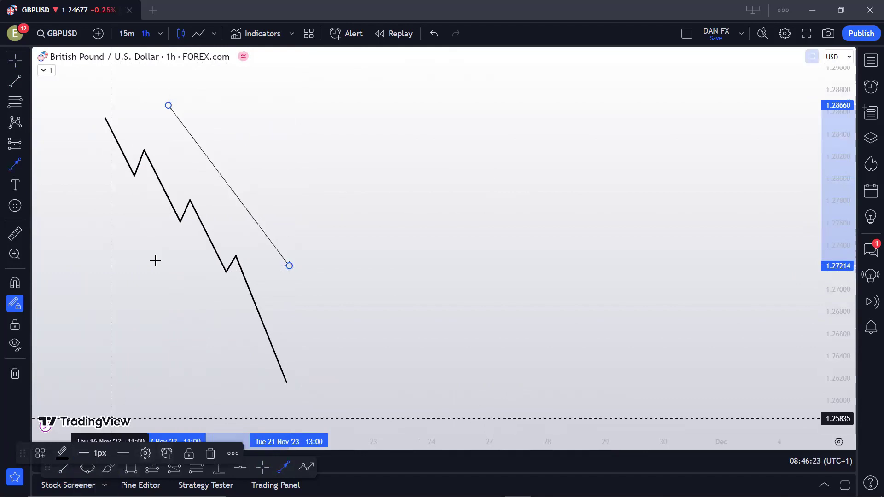
pyautogui.moveTo(72, 148)
pyautogui.mouseDown()
pyautogui.moveTo(192, 313)
pyautogui.moveTo(193, 302)
pyautogui.mouseUp()
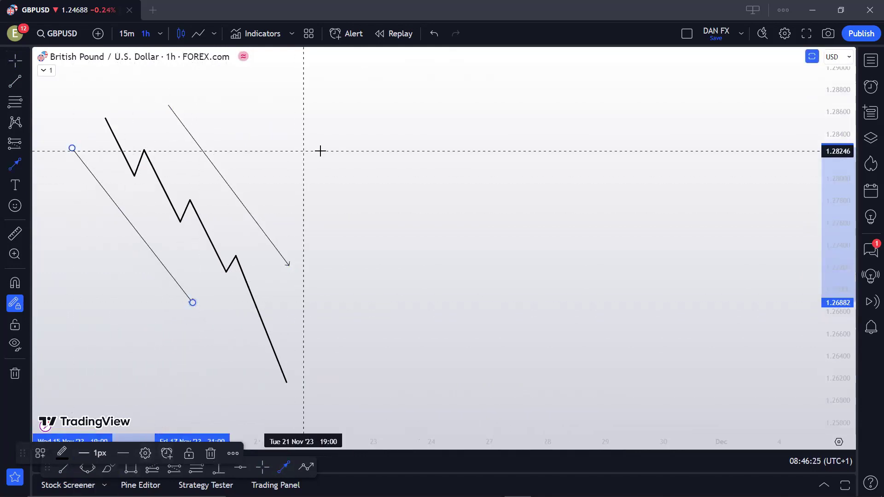
pyautogui.click(323, 198)
# Step: Extend the falling zigzag with a W-shaped double bottom up to about 1.2727 and a short pullback to about 1.2697
pyautogui.click(16, 82)
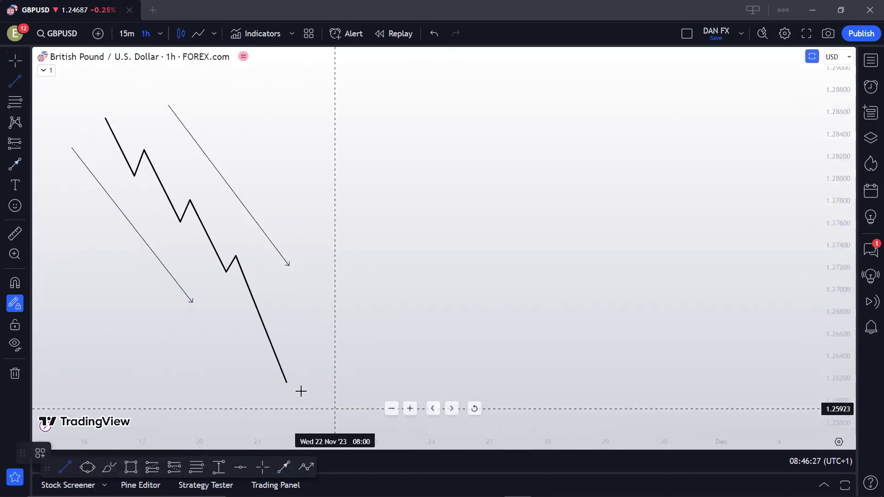
pyautogui.moveTo(286, 382)
pyautogui.mouseDown()
pyautogui.moveTo(316, 320)
pyautogui.moveTo(337, 379)
pyautogui.moveTo(357, 215)
pyautogui.moveTo(367, 228)
pyautogui.moveTo(361, 260)
pyautogui.mouseUp()
pyautogui.click(366, 228)
pyautogui.rightClick(387, 206)
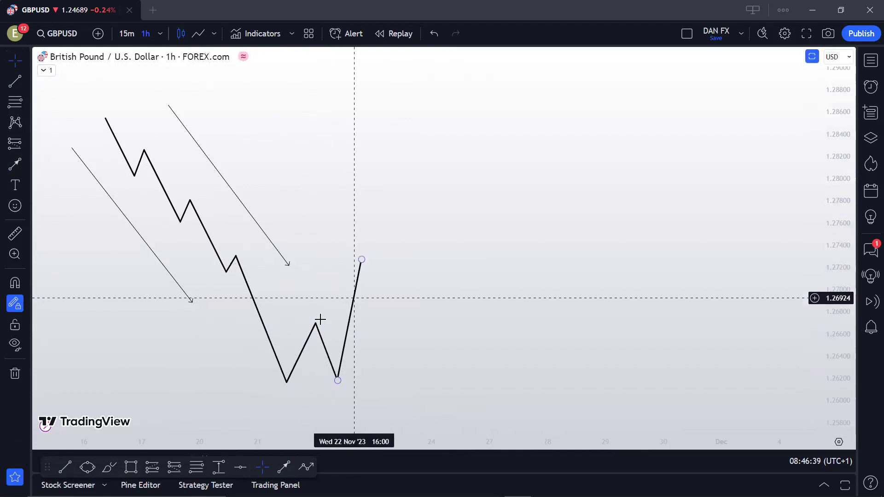
pyautogui.click(280, 242)
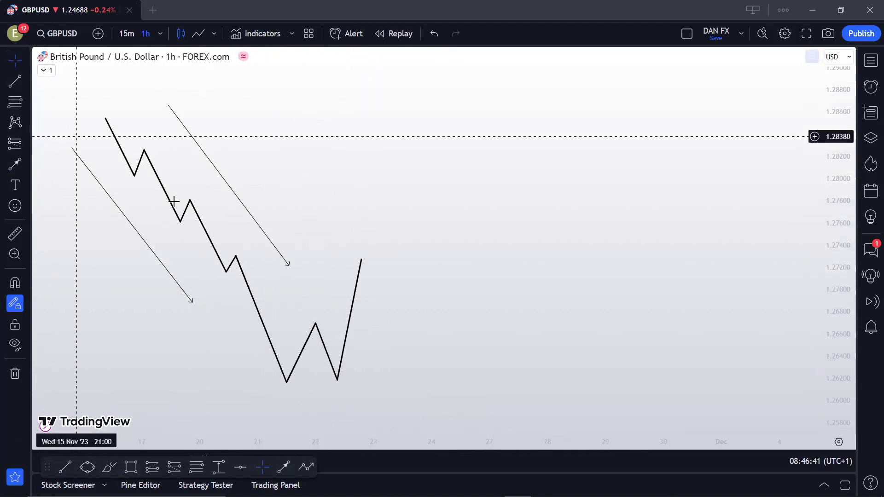
pyautogui.hotkey('alt', 't')
pyautogui.click(359, 261)
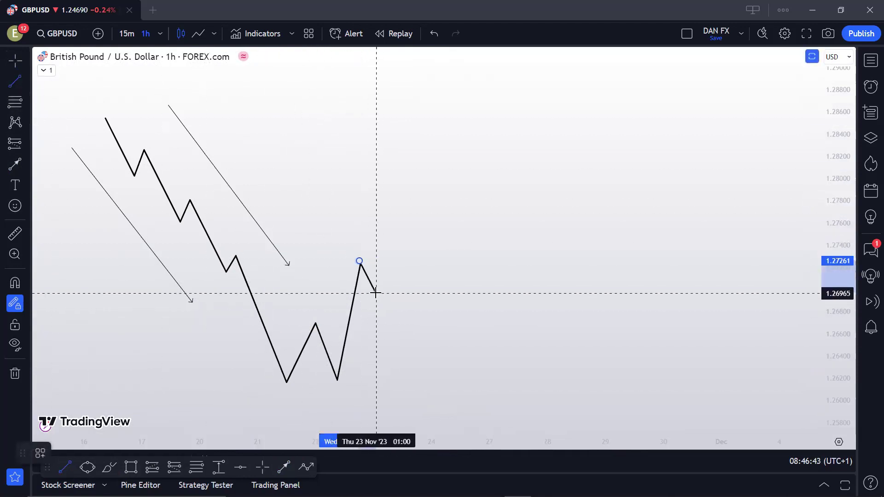
pyautogui.click(375, 293)
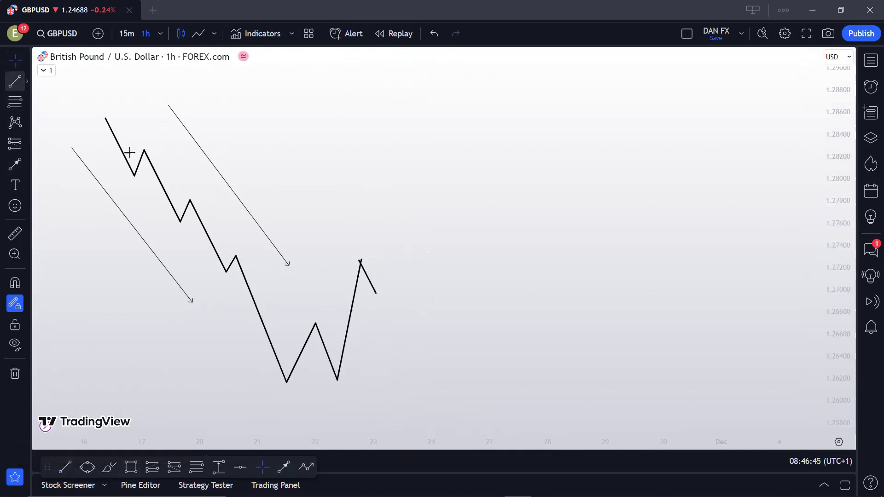
# Step: Draw a falling trend line across the highs from about 1.2832 to 1.2676, and clone it to a parallel line touching the first bottom
pyautogui.click(15, 82)
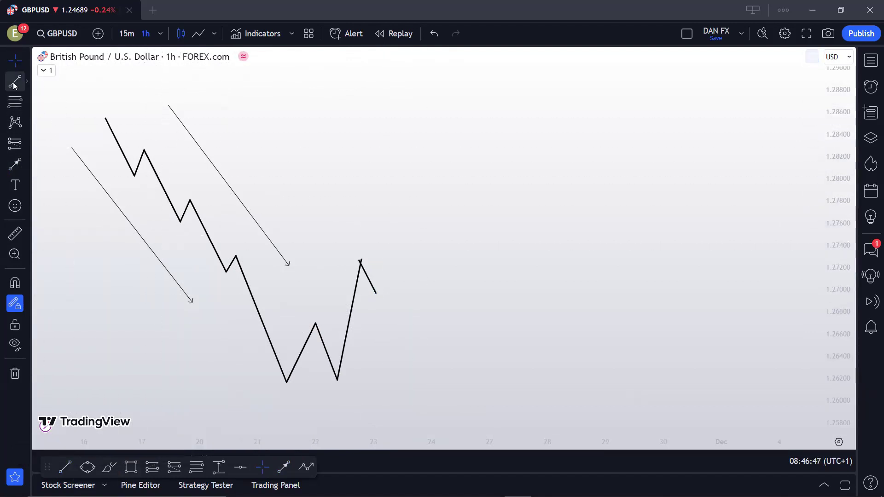
pyautogui.click(144, 143)
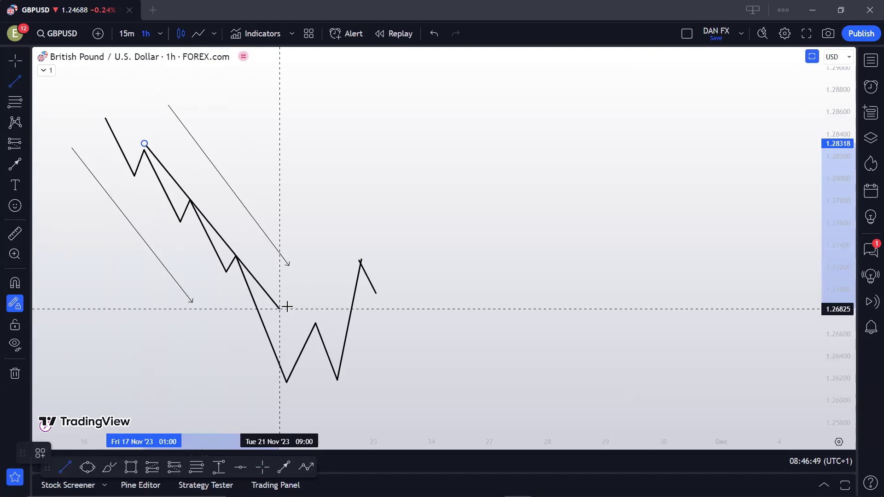
pyautogui.click(472, 316)
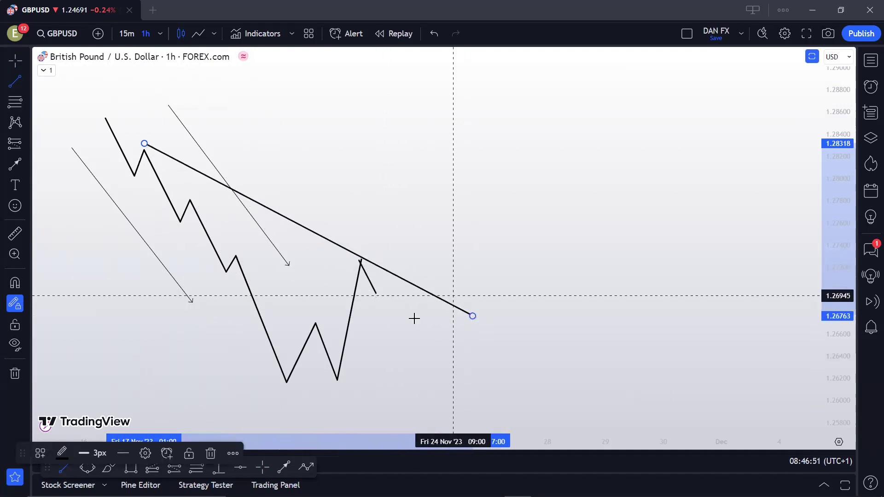
pyautogui.click(233, 453)
pyautogui.click(252, 437)
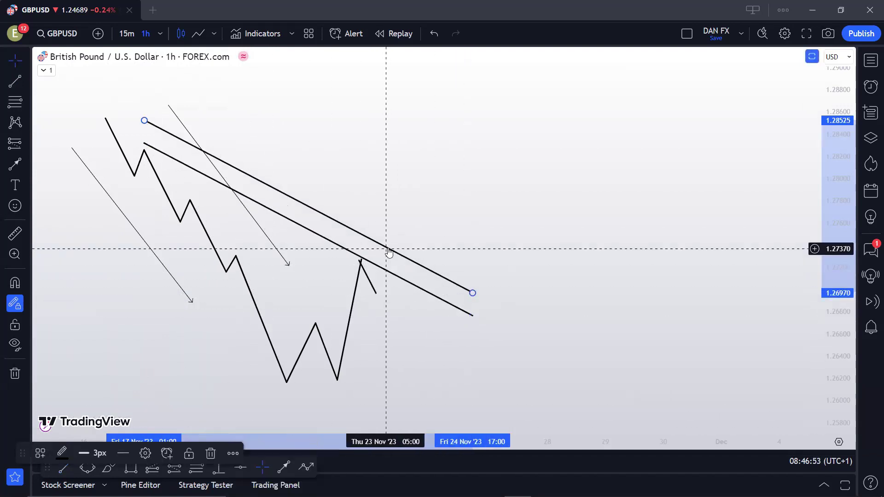
pyautogui.moveTo(388, 252)
pyautogui.mouseDown()
pyautogui.moveTo(242, 368)
pyautogui.moveTo(260, 374)
pyautogui.mouseUp()
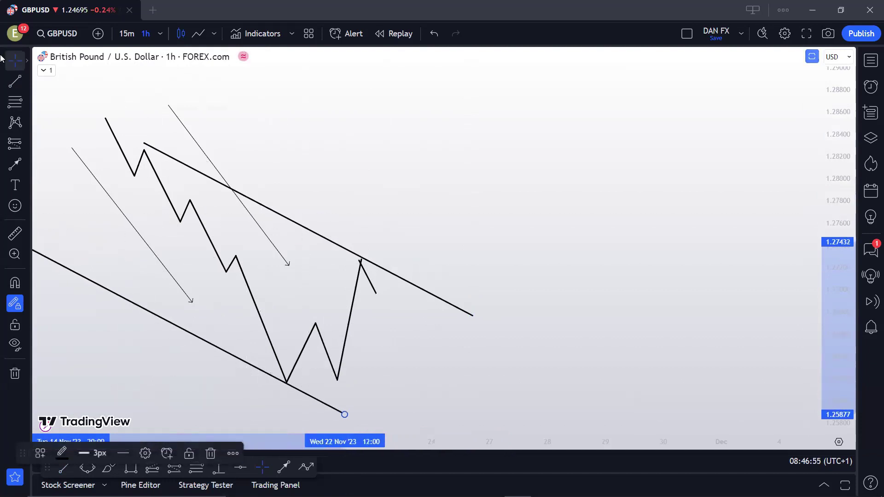
pyautogui.click(15, 81)
pyautogui.click(372, 290)
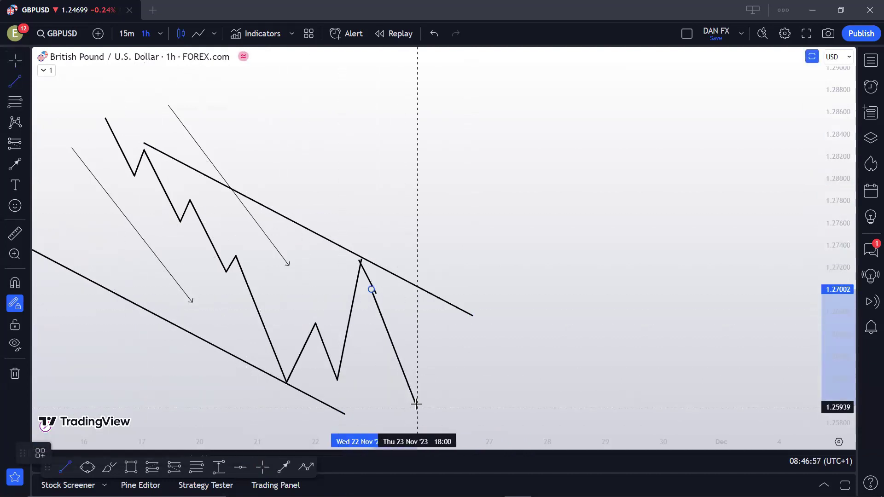
pyautogui.press('Escape')
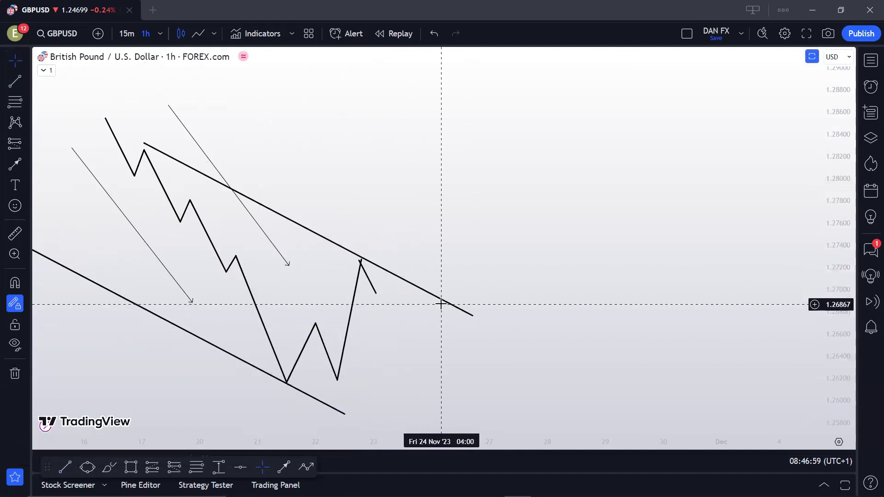
# Step: Delete the upper falling trend line that runs across the zigzag's highs
pyautogui.press('Delete')
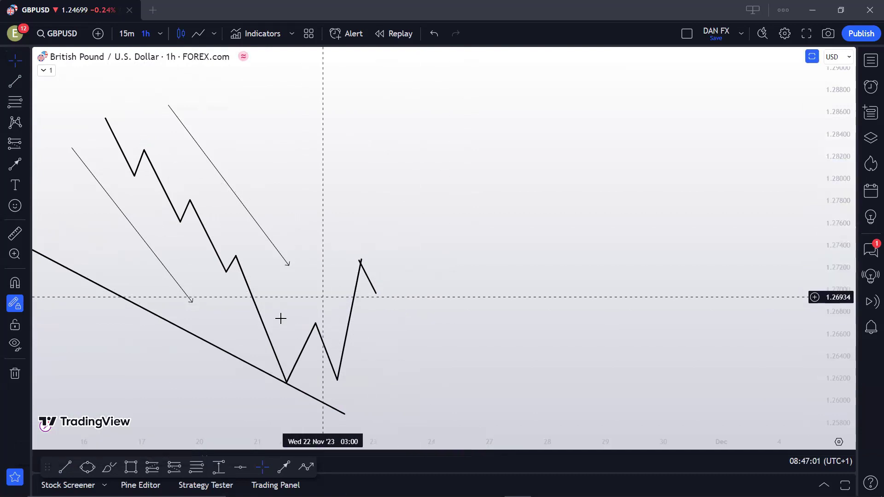
# Step: Delete the remaining falling trend line that touches the first bottom of the zigzag
pyautogui.click(235, 359)
pyautogui.press('Delete')
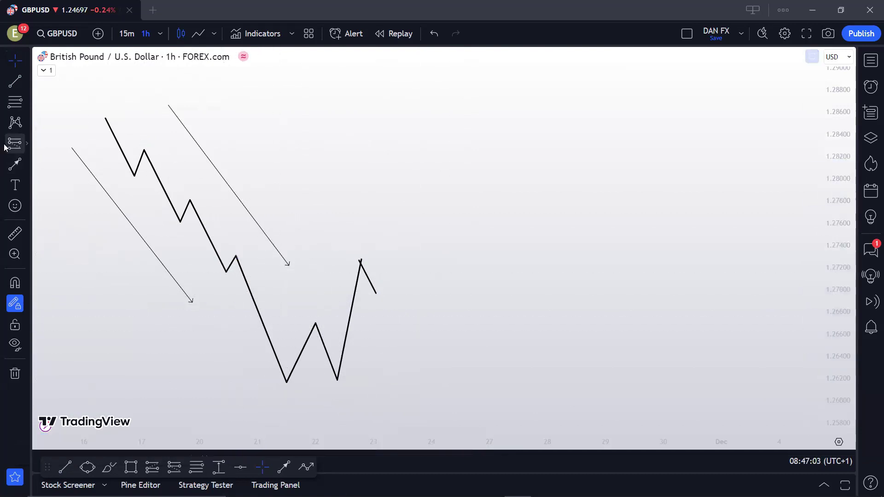
pyautogui.click(130, 469)
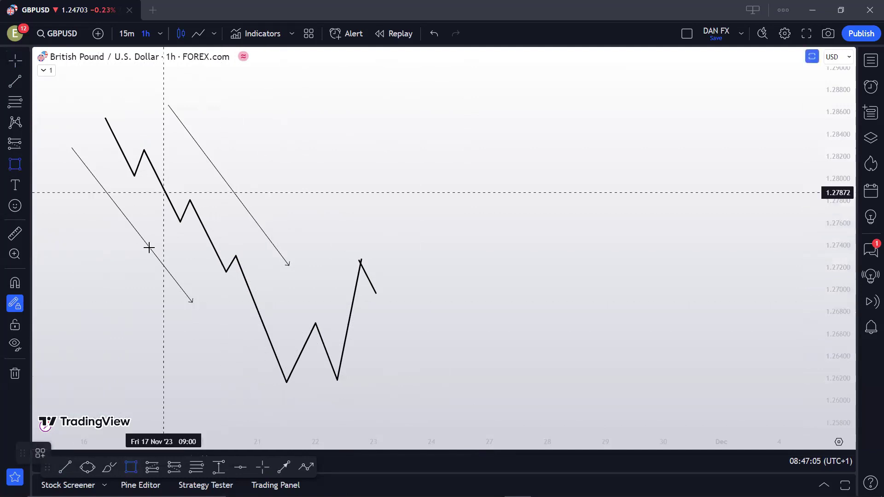
pyautogui.moveTo(340, 376)
pyautogui.mouseDown()
pyautogui.moveTo(386, 242)
pyautogui.moveTo(376, 260)
pyautogui.mouseUp()
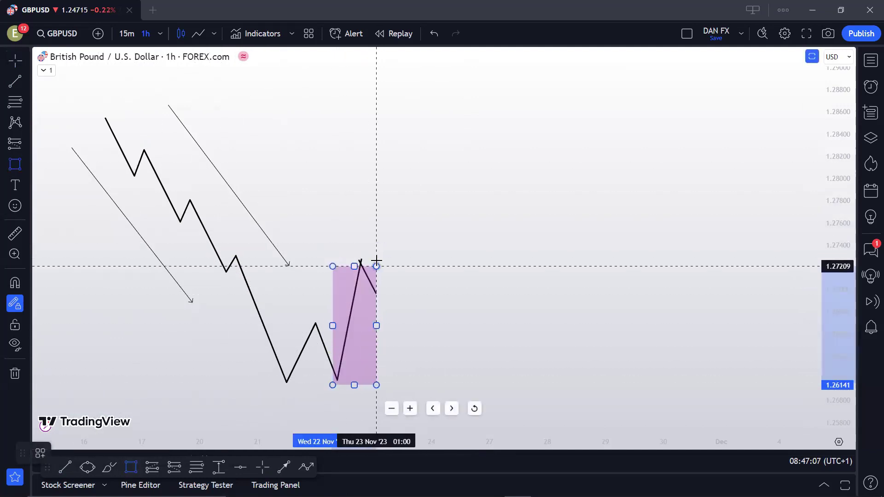
pyautogui.press('Escape')
pyautogui.click(15, 82)
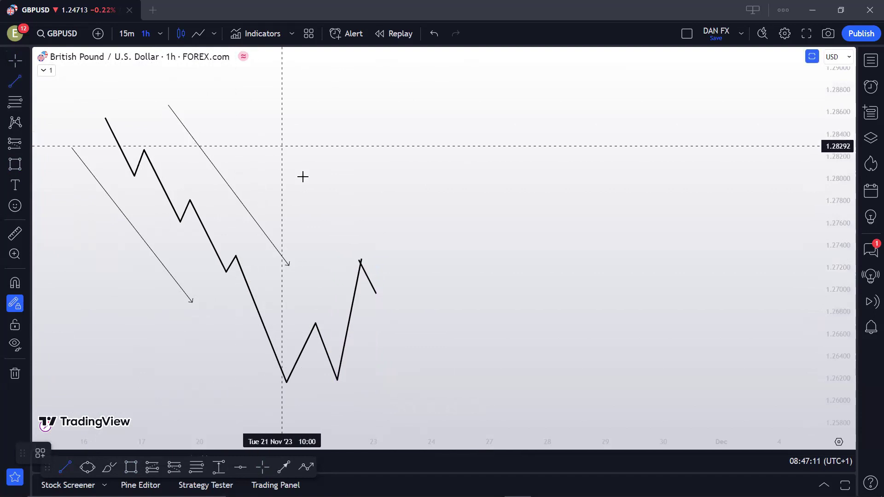
pyautogui.click(15, 164)
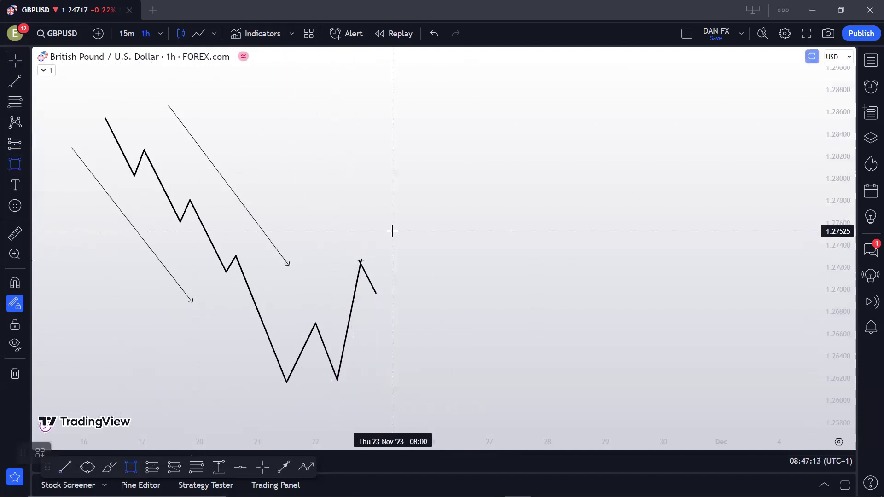
pyautogui.click(330, 383)
pyautogui.click(380, 258)
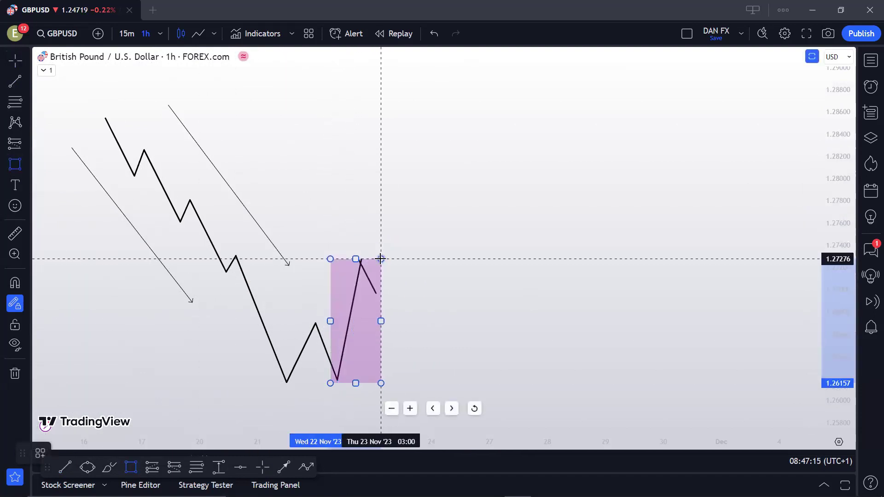
pyautogui.press('Delete')
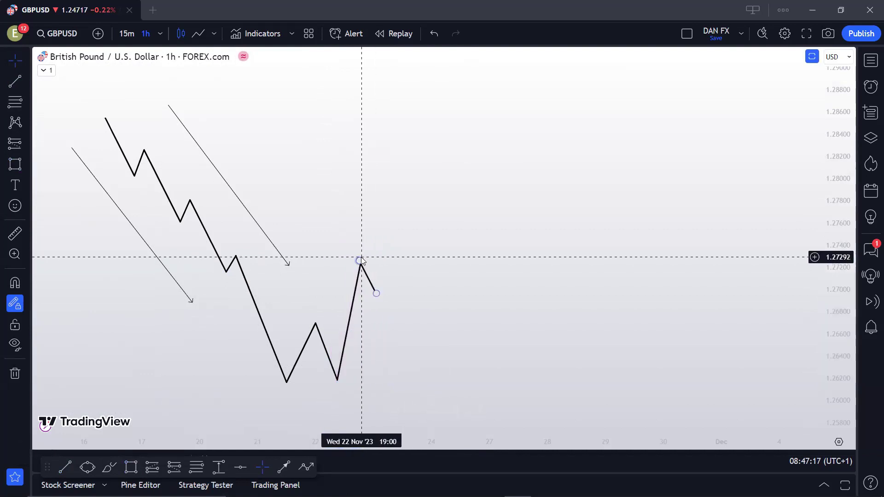
# Step: Extend the zigzag with a steep rising trend line from the pullback low near 1.2696 up to about 1.2824
pyautogui.click(15, 82)
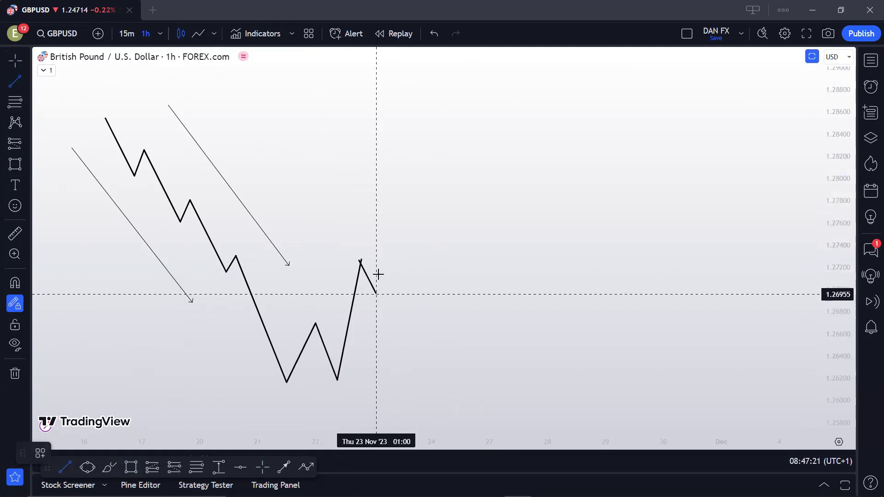
pyautogui.click(376, 293)
pyautogui.click(409, 152)
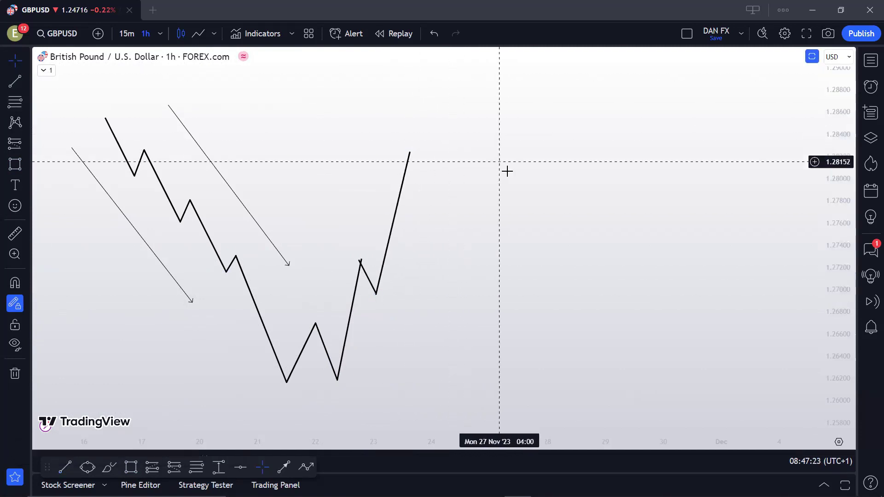
pyautogui.moveTo(514, 162); pyautogui.dragTo(510, 195)
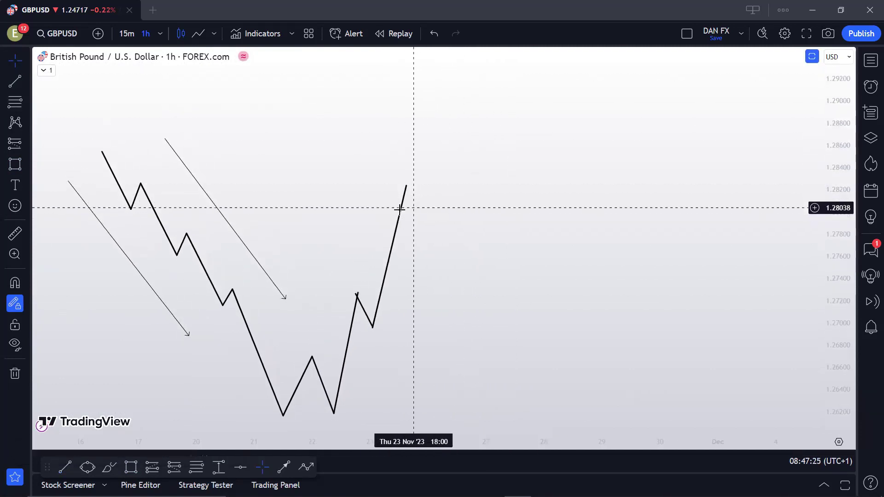
pyautogui.click(26, 164)
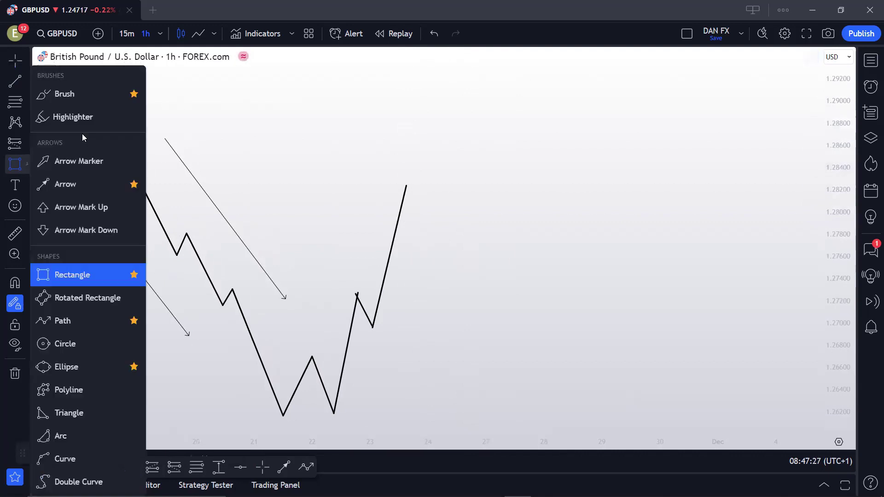
pyautogui.click(65, 93)
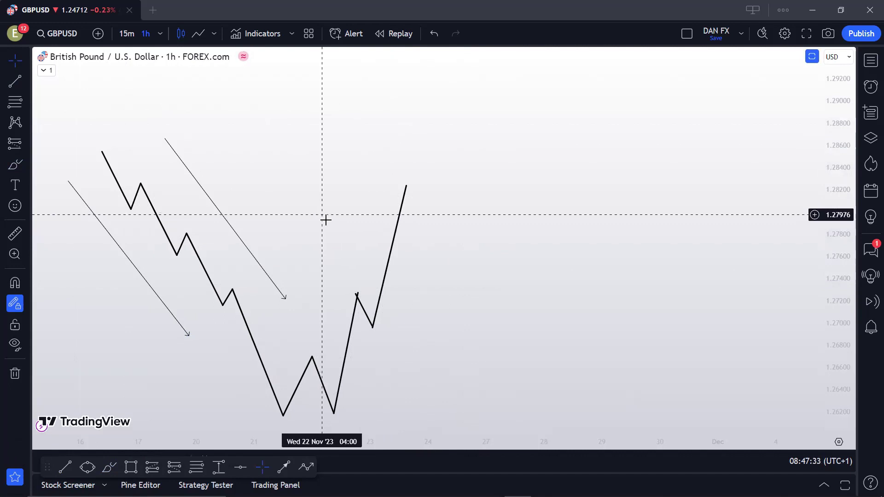
pyautogui.click(14, 82)
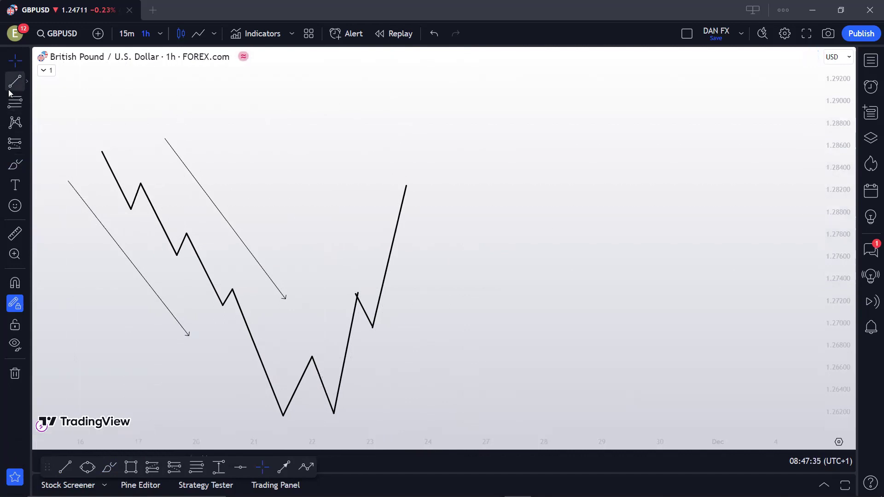
pyautogui.click(349, 289)
pyautogui.click(401, 291)
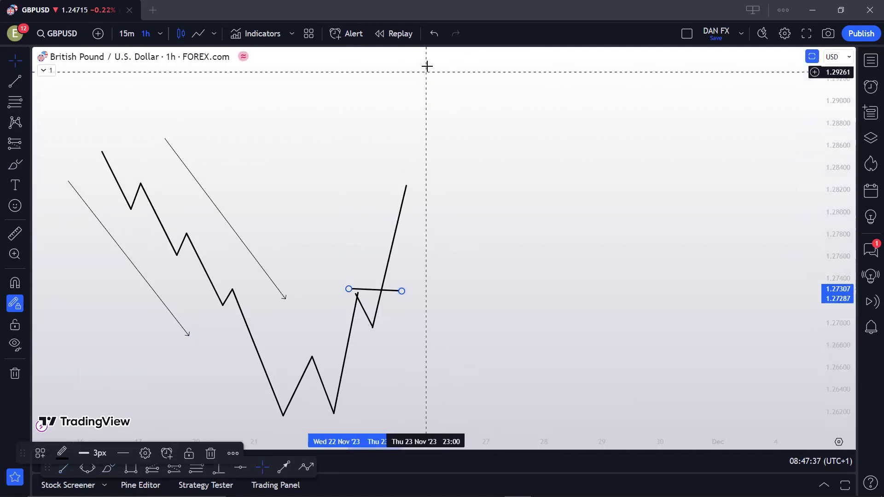
pyautogui.click(434, 33)
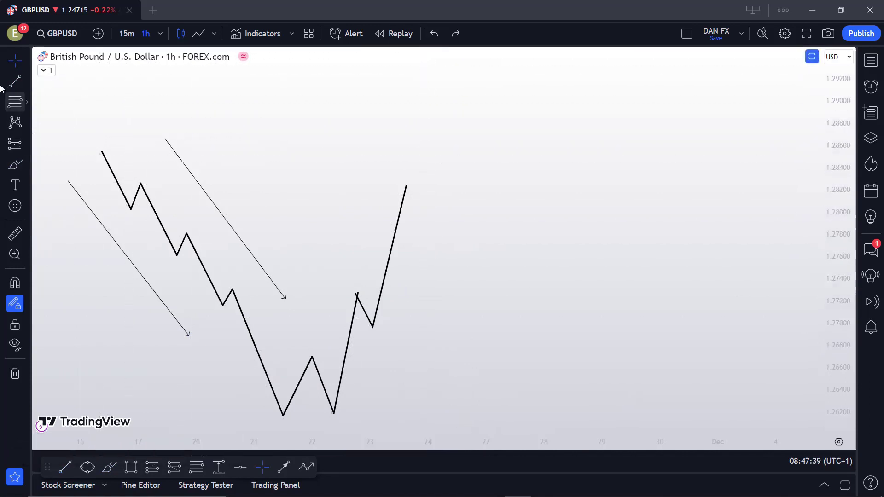
# Step: Draw a short pullback line from the new high at about 1.2825 down to about 1.2796
pyautogui.click(15, 82)
pyautogui.click(407, 185)
pyautogui.click(419, 216)
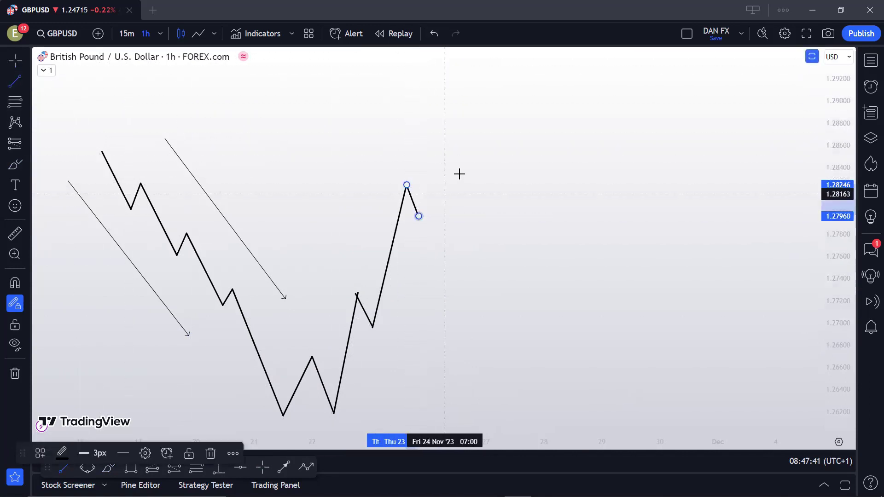
pyautogui.moveTo(474, 159); pyautogui.dragTo(468, 161)
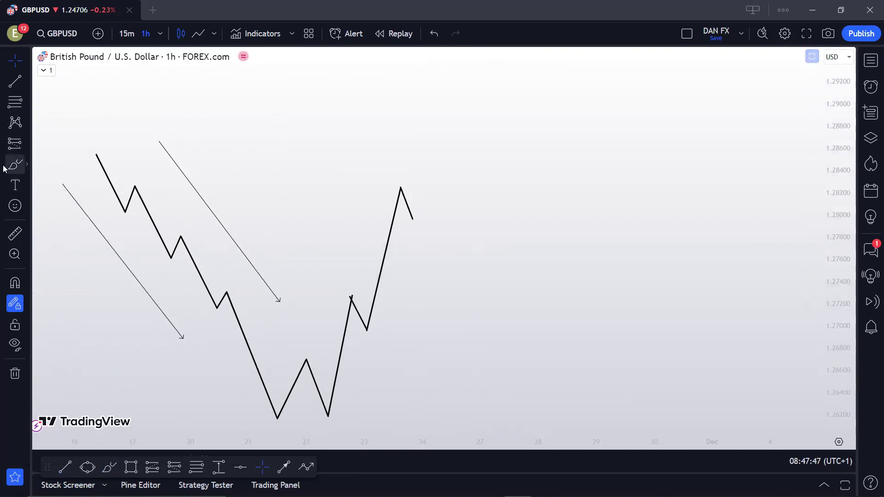
# Step: Cover the first two rising legs with rectangles, one from about 1.2613 to 1.2729 and one from about 1.2697 to 1.2826
pyautogui.click(27, 164)
pyautogui.click(60, 275)
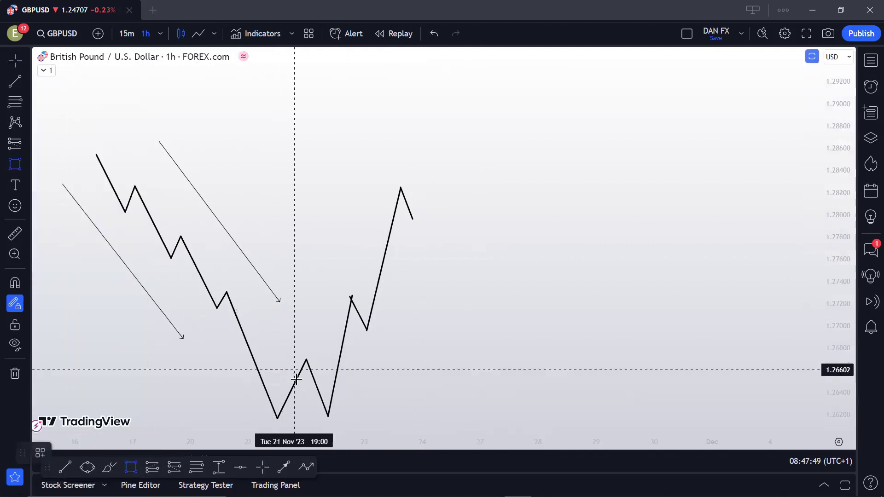
pyautogui.click(318, 421)
pyautogui.click(363, 293)
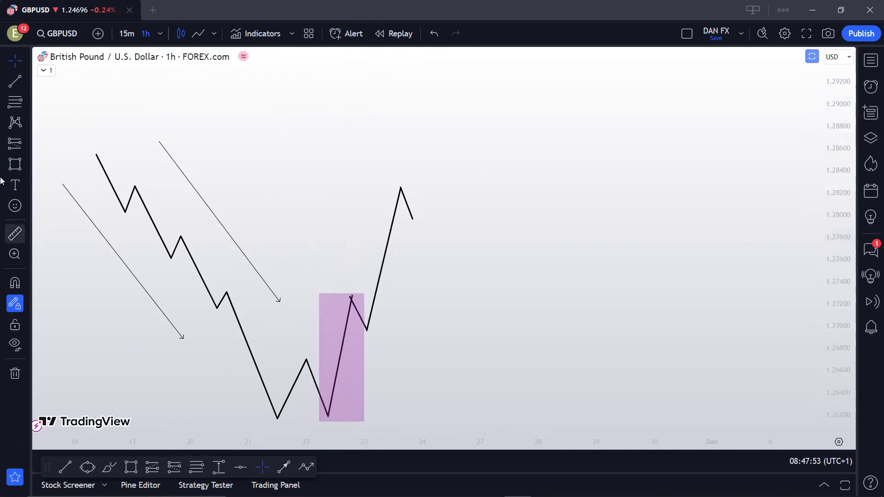
pyautogui.hotkey('alt', 'shift', 'r')
pyautogui.click(364, 334)
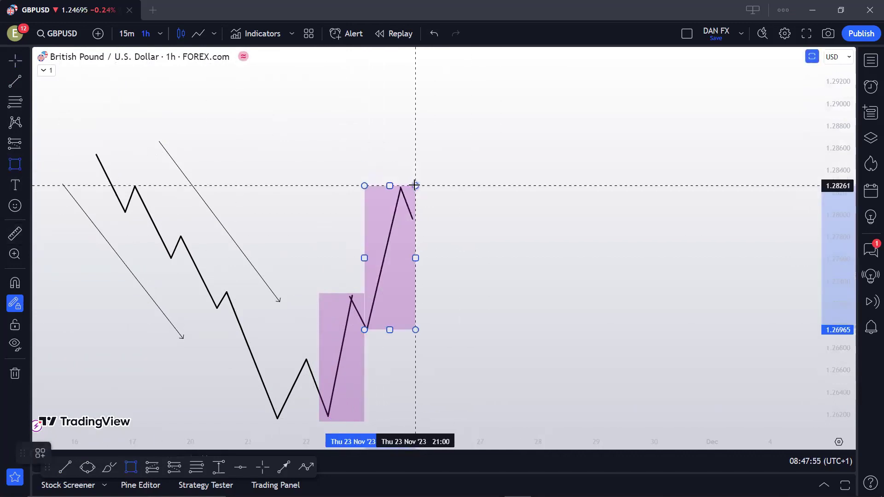
pyautogui.click(414, 183)
pyautogui.click(479, 160)
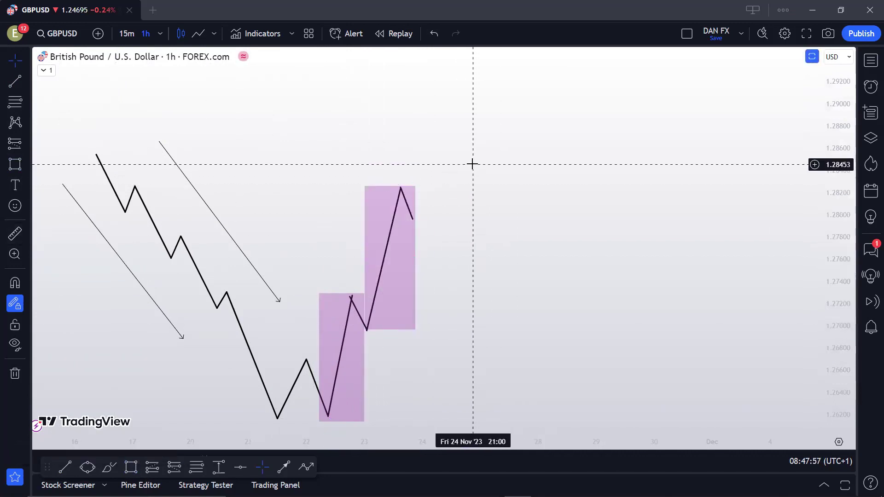
# Step: Extend the zigzag with a third rising leg from about 1.2796 to 1.2904 and cover it with a rectangle from about 1.2795 to 1.2907
pyautogui.click(65, 467)
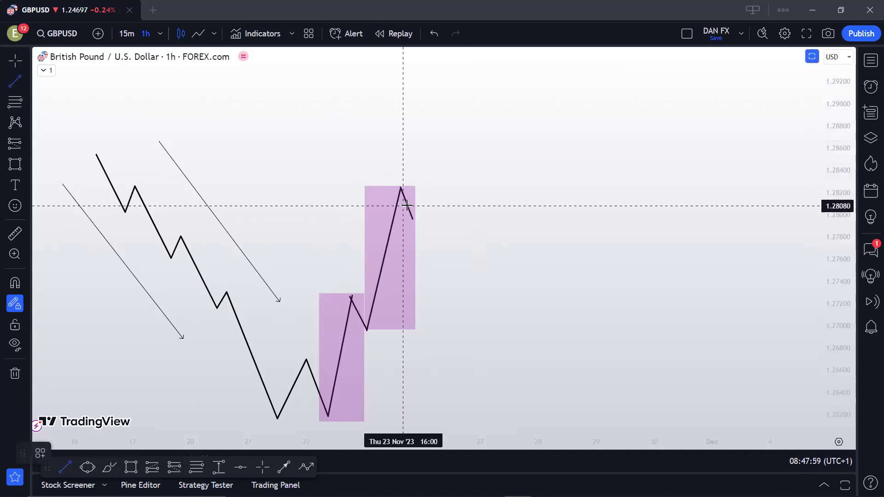
pyautogui.click(413, 219)
pyautogui.click(441, 99)
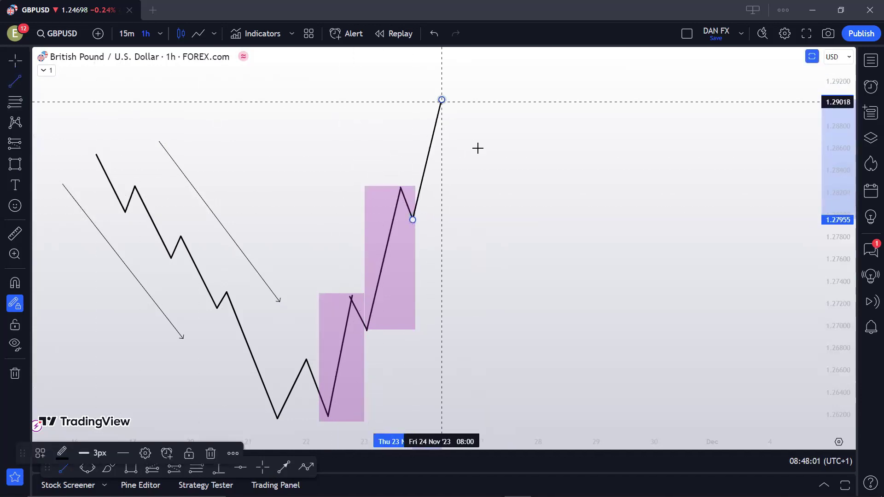
pyautogui.click(15, 164)
pyautogui.click(413, 239)
pyautogui.click(449, 119)
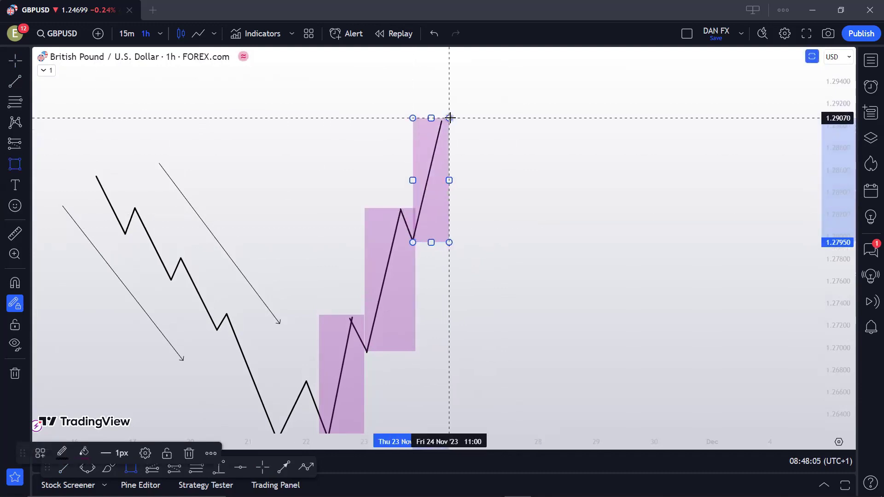
pyautogui.moveTo(502, 119); pyautogui.dragTo(503, 94)
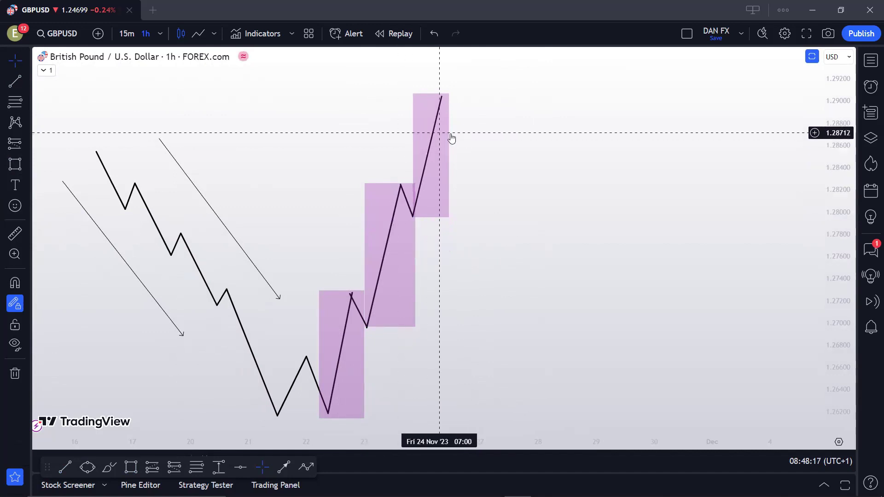
# Step: Draw short falling lines across the two pullbacks, from about 1.2728 to 1.2696 and from about 1.2825 to 1.2802
pyautogui.hotkey('alt', 't')
pyautogui.press('Escape')
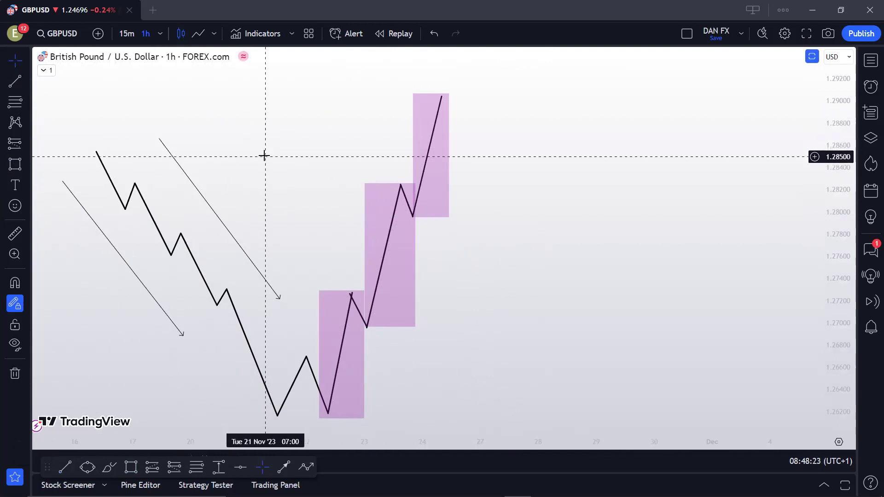
pyautogui.hotkey('alt', 't')
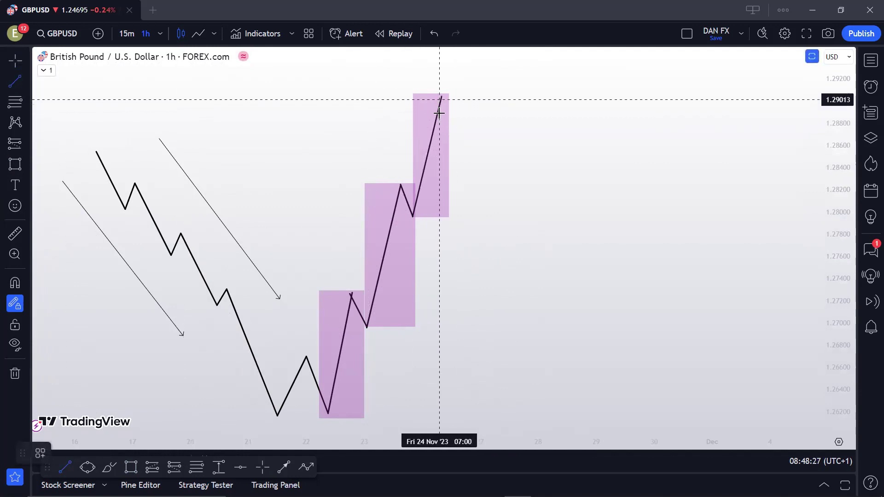
pyautogui.click(337, 292)
pyautogui.click(376, 327)
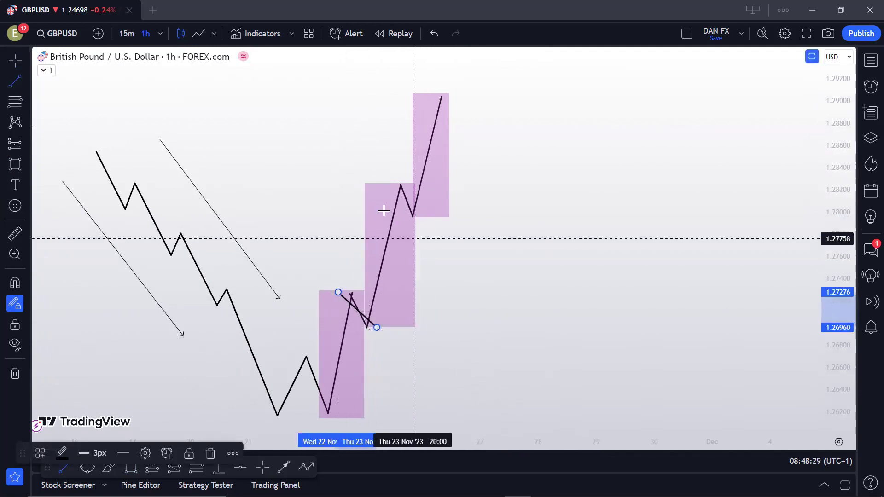
pyautogui.click(381, 185)
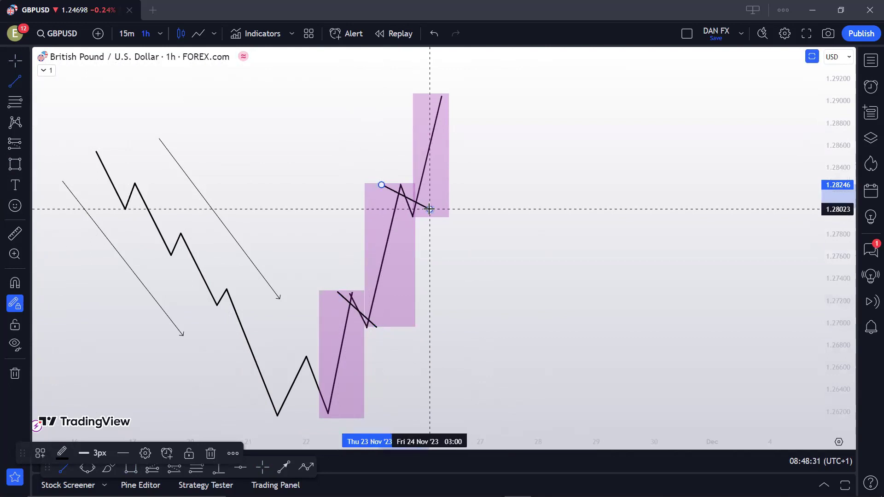
pyautogui.click(429, 209)
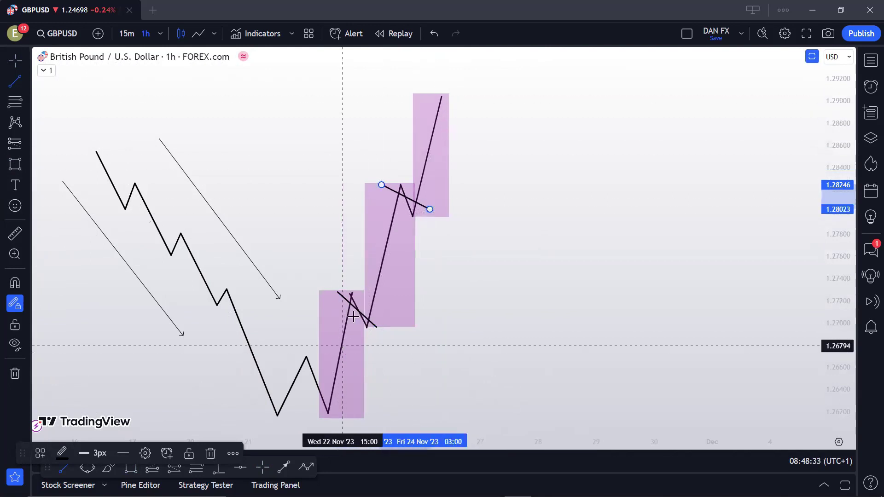
pyautogui.click(440, 94)
pyautogui.click(467, 140)
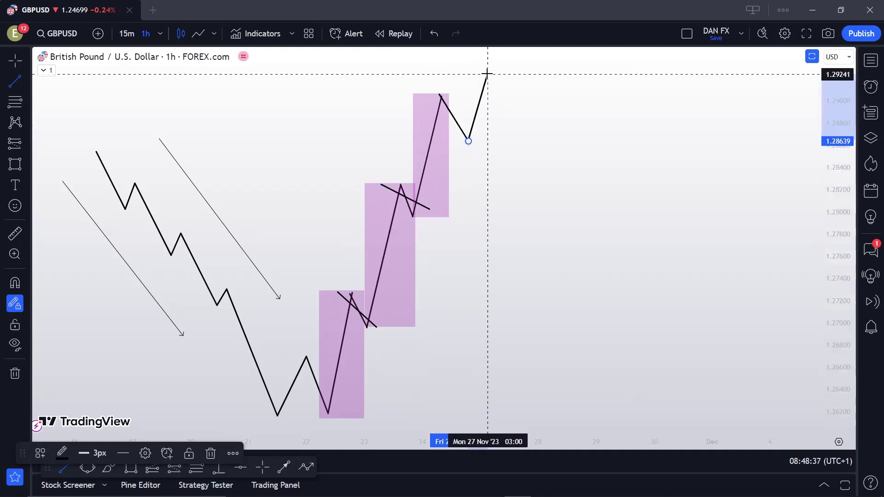
pyautogui.press('Escape')
pyautogui.hotkey('ctrl', 'z')
# Step: Draw five short, mostly downward-sloping trend lines crossing the third rising leg, stacked upward from about 1.2837 to 1.2903
pyautogui.click(15, 82)
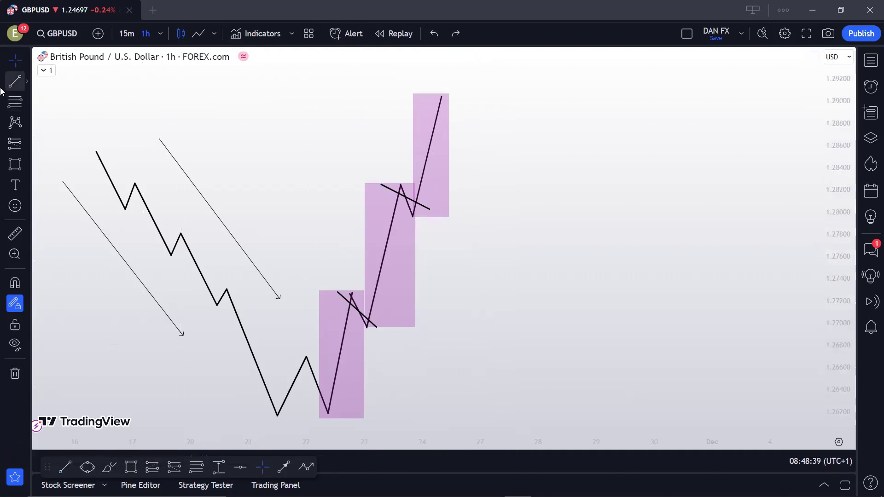
pyautogui.click(401, 171)
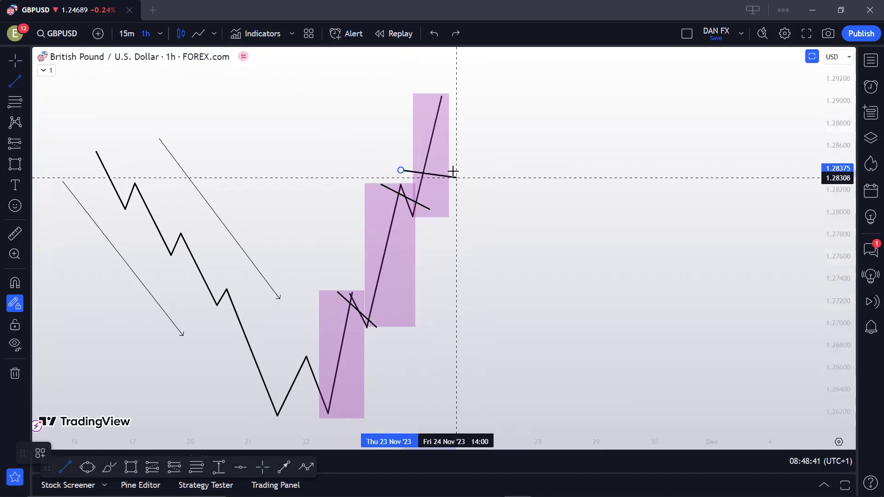
pyautogui.click(451, 171)
pyautogui.click(410, 141)
pyautogui.click(456, 157)
pyautogui.click(420, 119)
pyautogui.click(476, 137)
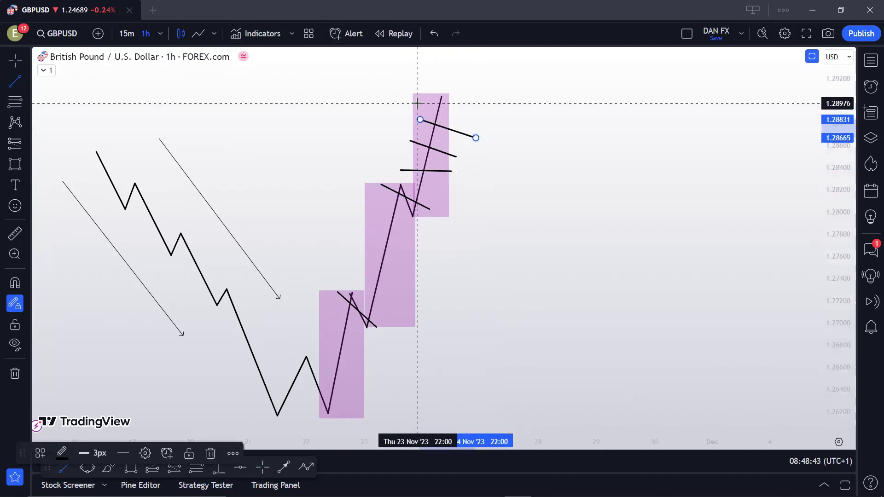
pyautogui.click(417, 103)
pyautogui.click(469, 121)
pyautogui.click(427, 98)
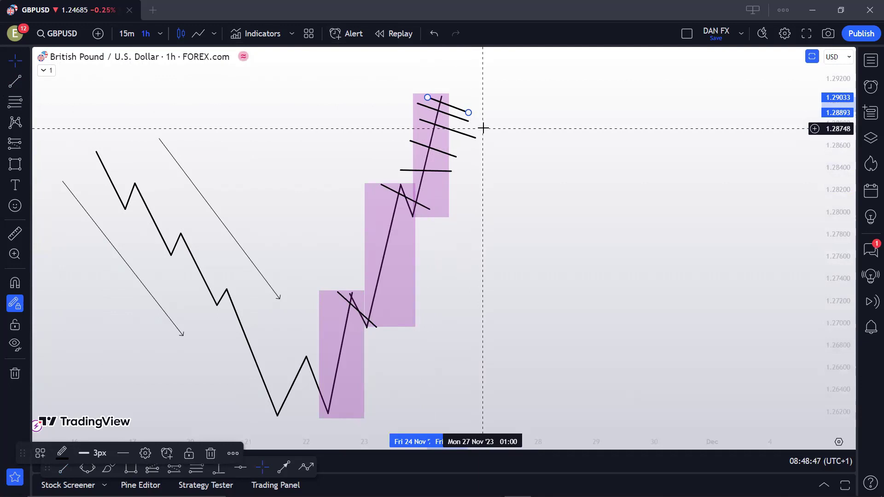
# Step: Undo the five short trend lines crossing the third rising leg
pyautogui.click(469, 113)
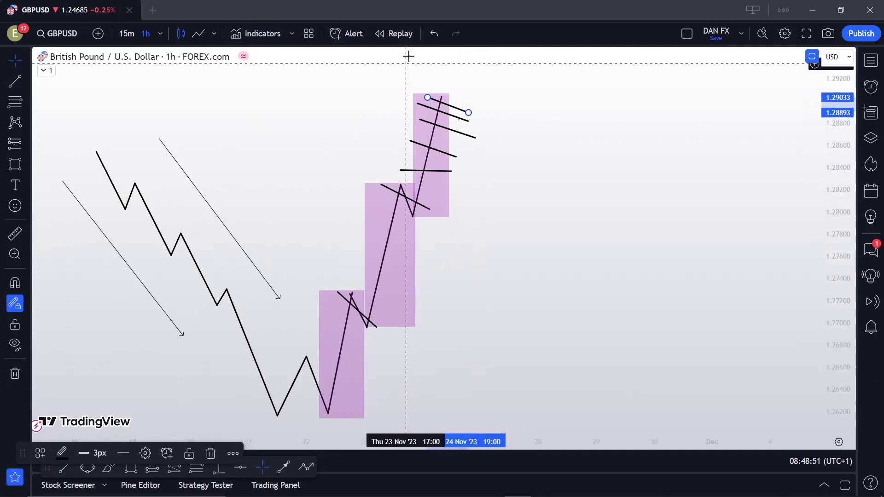
pyautogui.hotkey('ctrl', 'z')
pyautogui.hotkey('ctrl', 'z')
pyautogui.hotkey('ctrl', 'z')
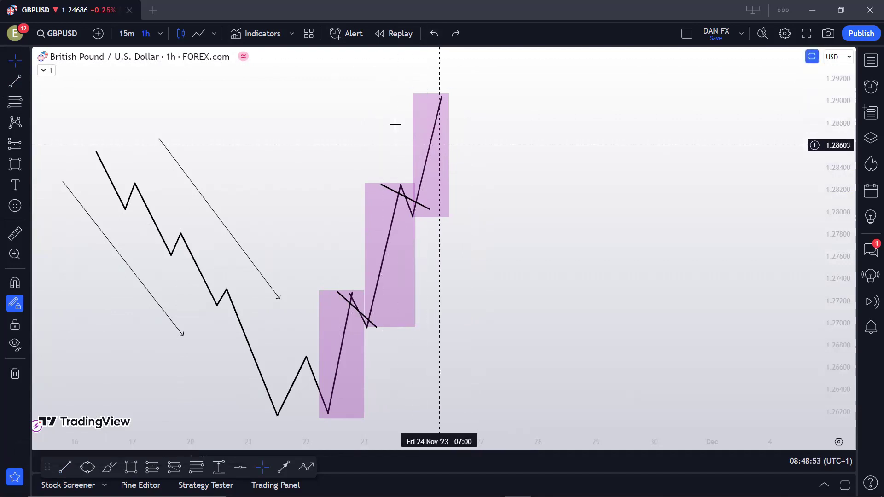
# Step: Extend the zigzag with a pullback line from about 1.2905 to 1.2854 and a rising line from there to about 1.2927
pyautogui.moveTo(492, 115); pyautogui.dragTo(432, 144)
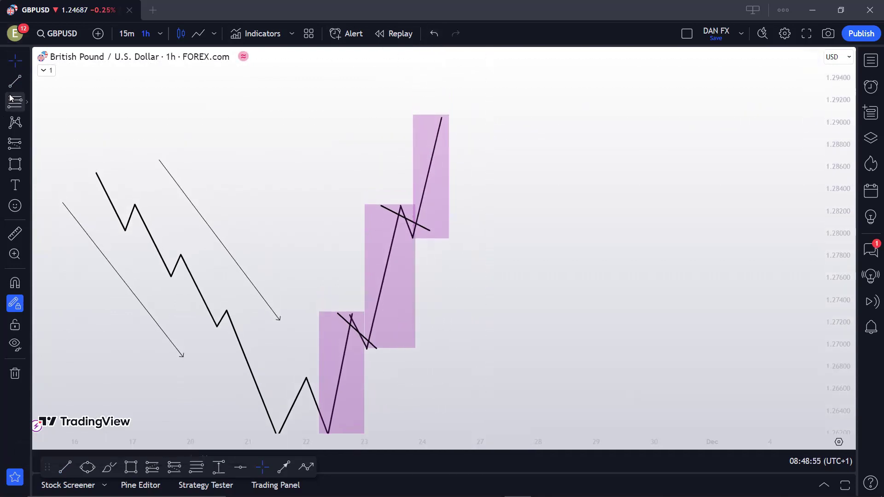
pyautogui.click(15, 82)
pyautogui.click(442, 120)
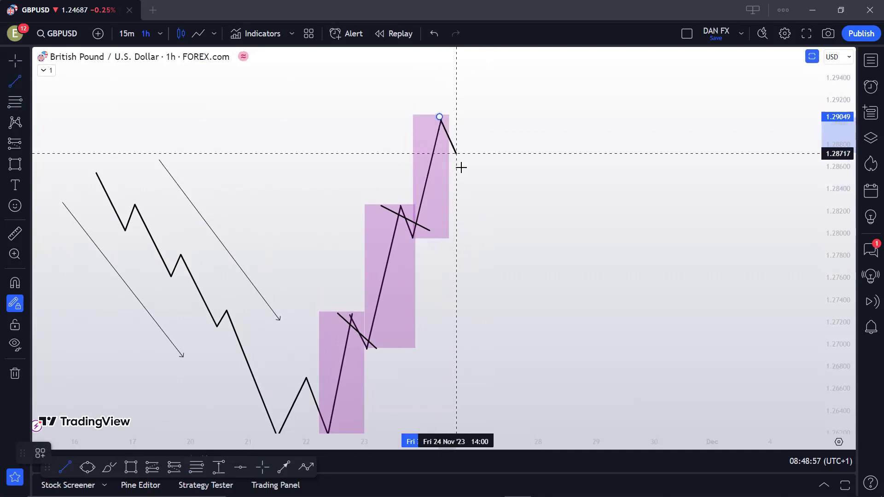
pyautogui.click(462, 172)
pyautogui.click(389, 115)
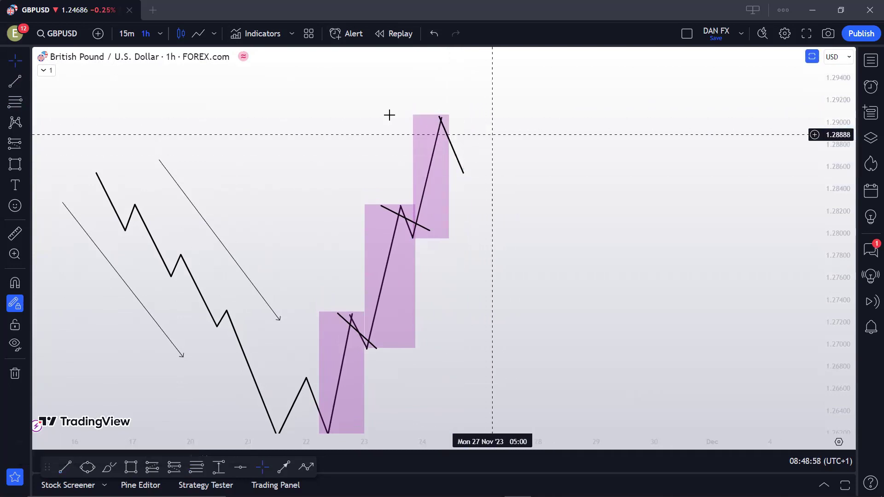
pyautogui.click(15, 81)
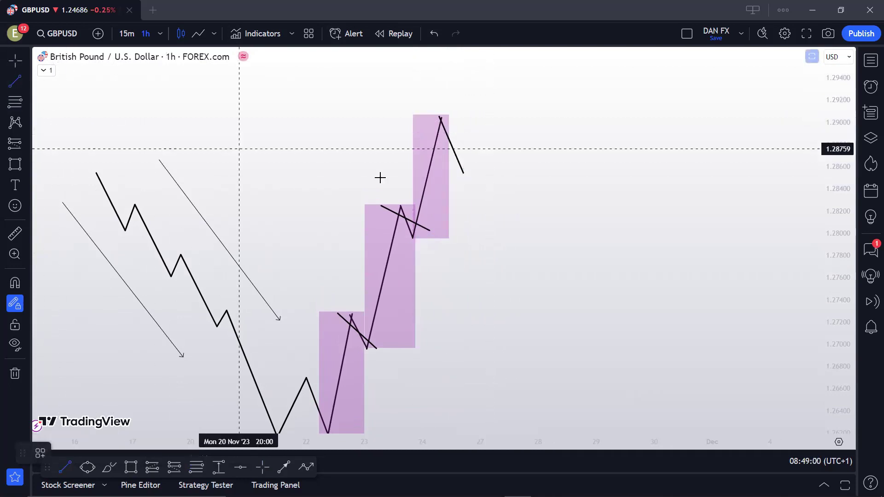
pyautogui.click(465, 167)
pyautogui.click(484, 92)
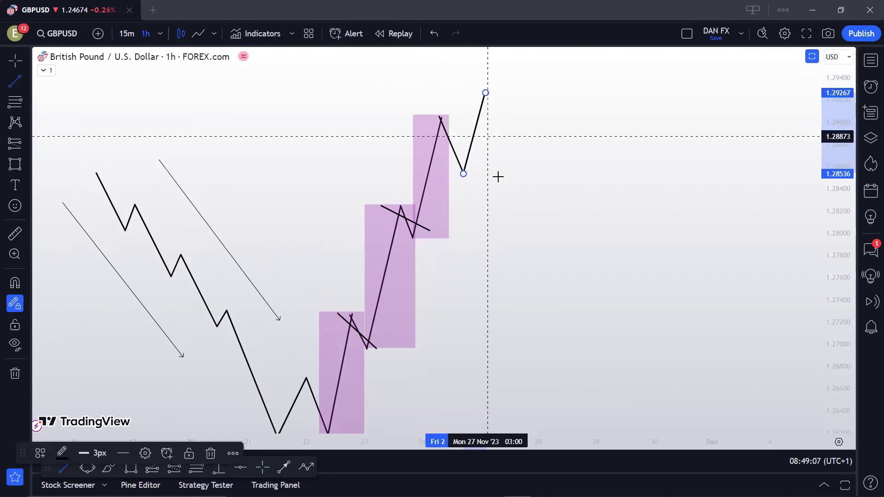
pyautogui.click(491, 222)
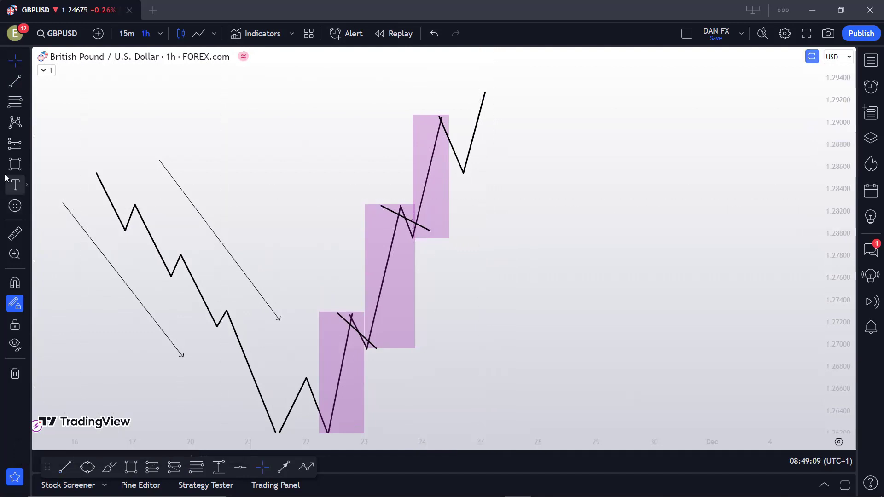
# Step: Circle the two crossed-out pullbacks between the rectangles freehand with the Brush
pyautogui.click(26, 165)
pyautogui.click(71, 93)
pyautogui.moveTo(362, 303)
pyautogui.mouseDown()
pyautogui.moveTo(325, 317)
pyautogui.moveTo(361, 345)
pyautogui.moveTo(354, 319)
pyautogui.mouseUp()
pyautogui.moveTo(408, 194)
pyautogui.mouseDown()
pyautogui.moveTo(382, 205)
pyautogui.moveTo(389, 198)
pyautogui.mouseUp()
# Step: Mark the third pullback and the new high with freehand strokes, undoing each stroke
pyautogui.moveTo(458, 107)
pyautogui.mouseDown()
pyautogui.moveTo(442, 104)
pyautogui.moveTo(449, 186)
pyautogui.mouseUp()
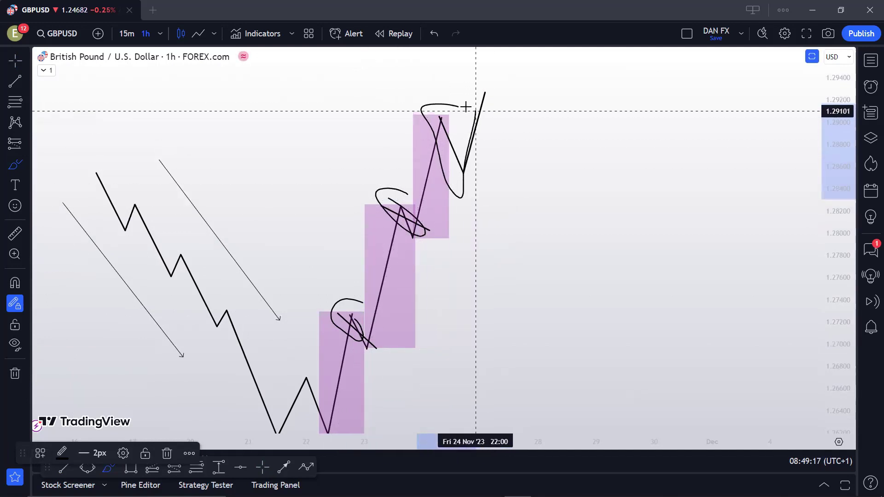
pyautogui.click(435, 40)
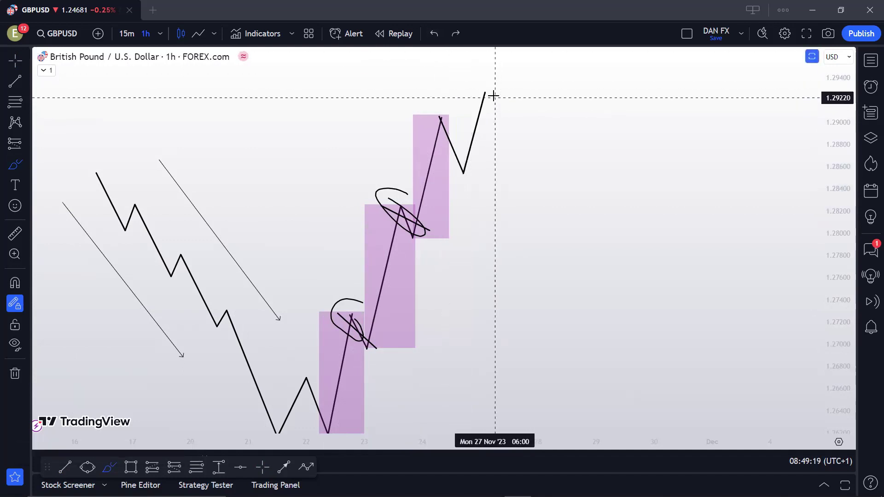
pyautogui.moveTo(493, 105)
pyautogui.mouseDown()
pyautogui.moveTo(487, 92)
pyautogui.moveTo(461, 97)
pyautogui.mouseUp()
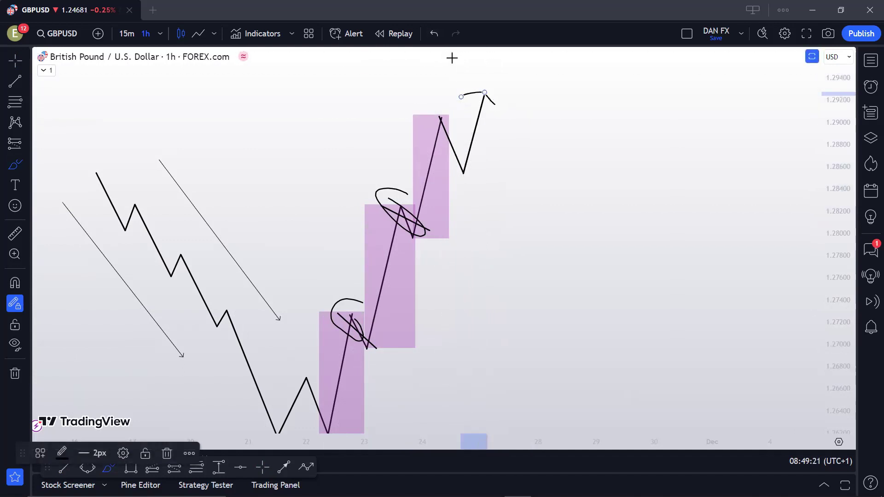
pyautogui.hotkey('ctrl', 'z')
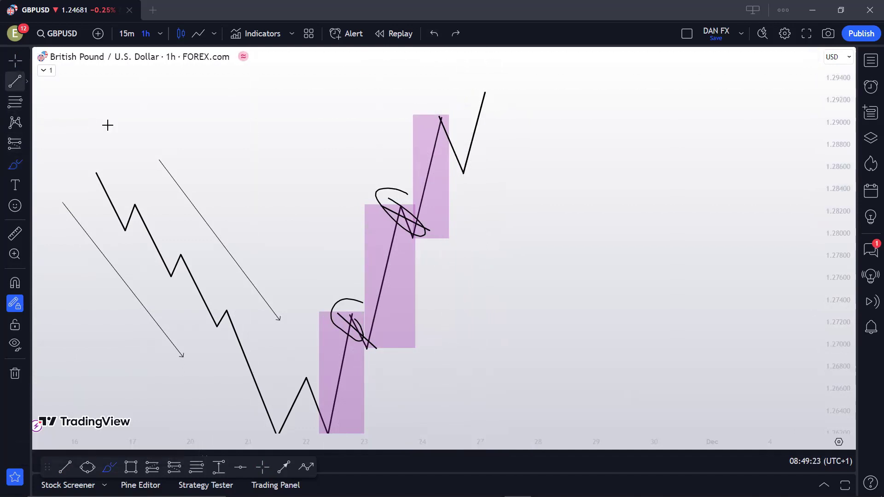
# Step: Draw a steep falling trend line from the final high at about 1.2927 down to about 1.2767
pyautogui.hotkey('alt', 't')
pyautogui.click(483, 93)
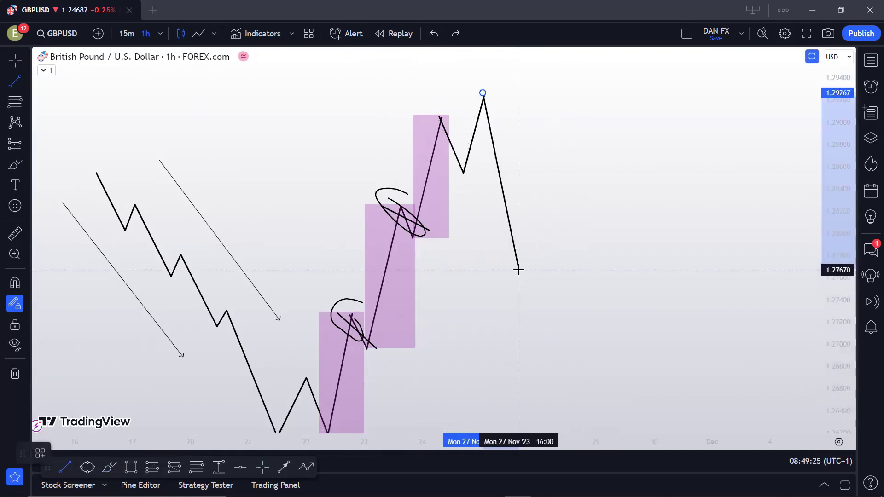
pyautogui.click(518, 269)
pyautogui.click(588, 164)
pyautogui.moveTo(603, 164)
pyautogui.mouseDown()
pyautogui.moveTo(615, 152)
pyautogui.moveTo(603, 152)
pyautogui.mouseUp()
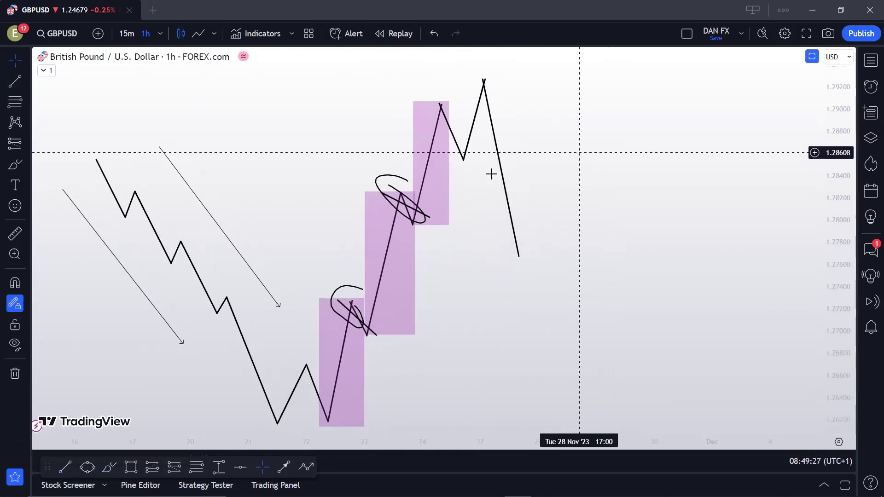
# Step: Draw six short downward-sloping Brush strokes across the third rising leg and the final rising leg
pyautogui.click(15, 165)
pyautogui.moveTo(358, 163); pyautogui.dragTo(442, 188)
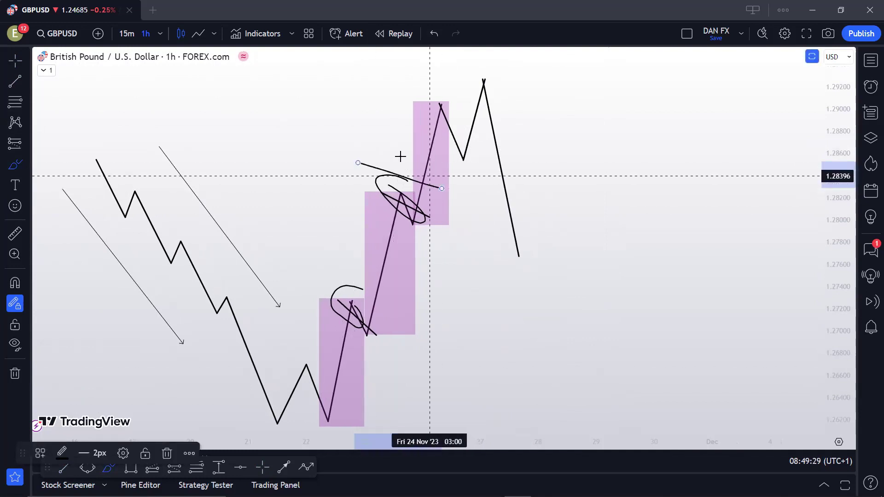
pyautogui.moveTo(403, 158); pyautogui.dragTo(458, 177)
pyautogui.moveTo(405, 139)
pyautogui.mouseDown()
pyautogui.moveTo(454, 153)
pyautogui.moveTo(502, 152)
pyautogui.mouseUp()
pyautogui.moveTo(469, 118); pyautogui.dragTo(487, 127)
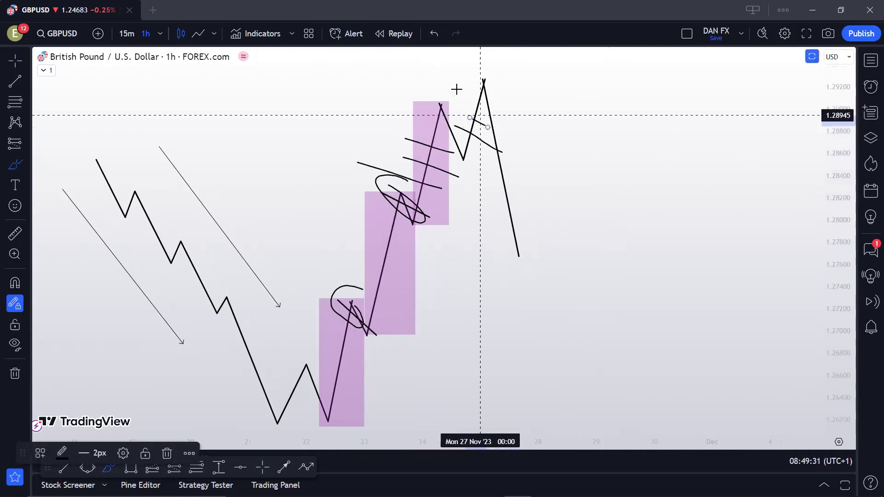
pyautogui.moveTo(458, 91); pyautogui.dragTo(497, 111)
# Step: Draw two long Brush lines across the falling leg, one level at about 1.2845 and one rising from about 1.2784 to 1.2804
pyautogui.moveTo(394, 172); pyautogui.dragTo(536, 170)
pyautogui.moveTo(383, 238); pyautogui.dragTo(598, 215)
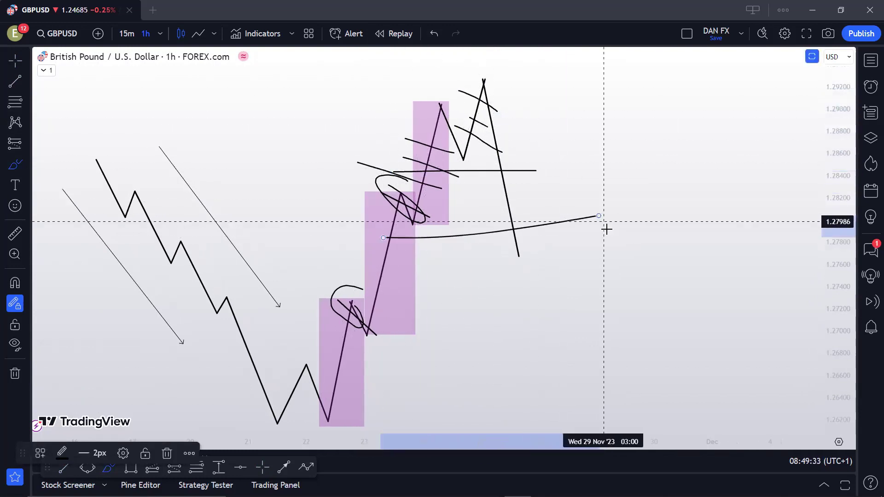
pyautogui.press('Escape')
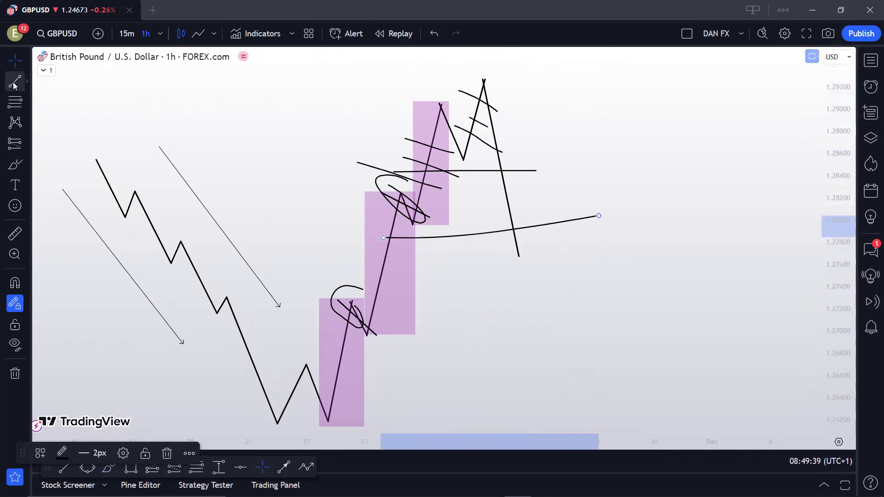
# Step: Continue the decline with trend lines up to about 1.2811, down to 1.2692, up to 1.2724 and down to 1.2608
pyautogui.hotkey('alt', 't')
pyautogui.click(518, 256)
pyautogui.click(521, 256)
pyautogui.click(560, 208)
pyautogui.click(560, 208)
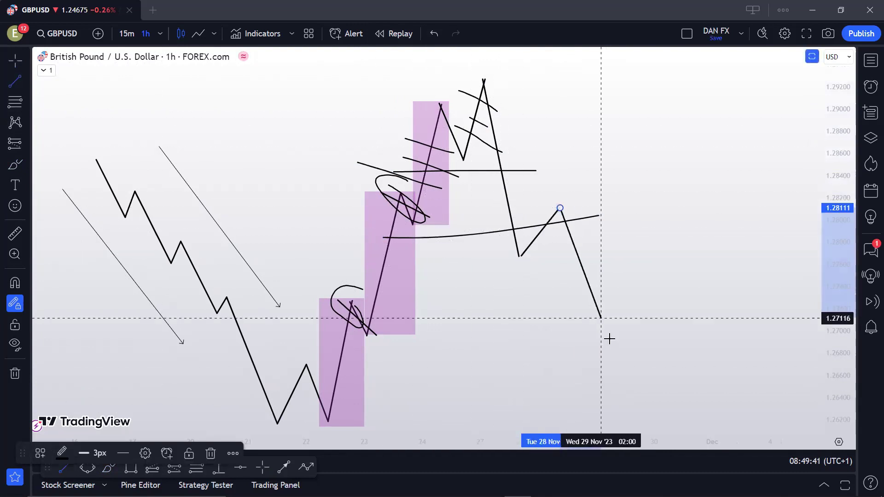
pyautogui.click(611, 339)
pyautogui.click(610, 339)
pyautogui.click(622, 304)
pyautogui.click(625, 304)
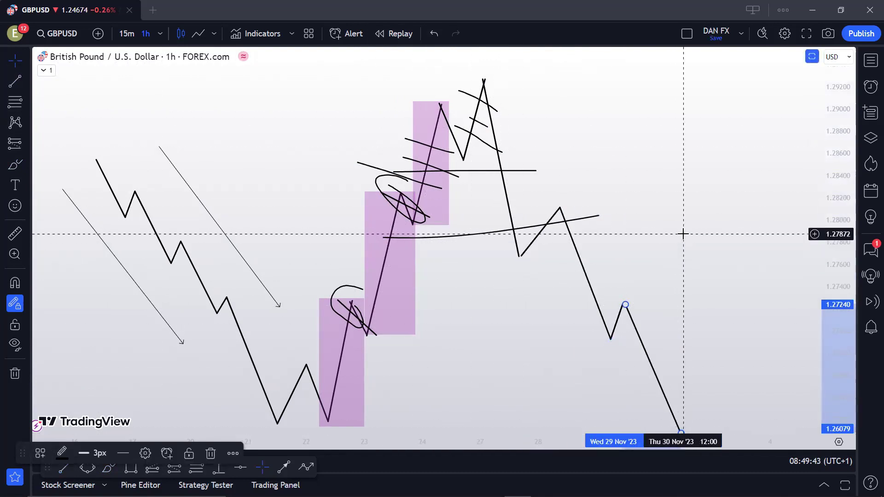
pyautogui.press('Escape')
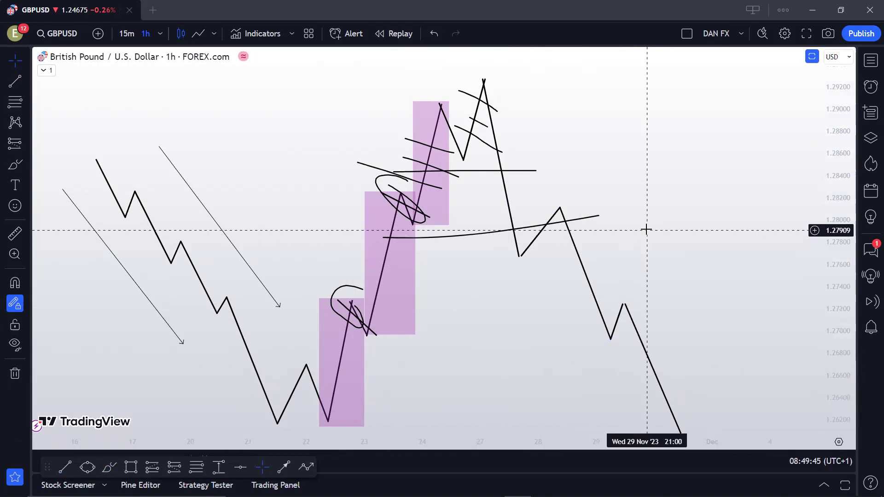
# Step: Circle the double-peak area at the top of the sketch repeatedly with the Brush
pyautogui.click(15, 165)
pyautogui.moveTo(497, 72)
pyautogui.mouseDown()
pyautogui.moveTo(399, 93)
pyautogui.moveTo(533, 157)
pyautogui.moveTo(440, 55)
pyautogui.moveTo(405, 73)
pyautogui.mouseUp()
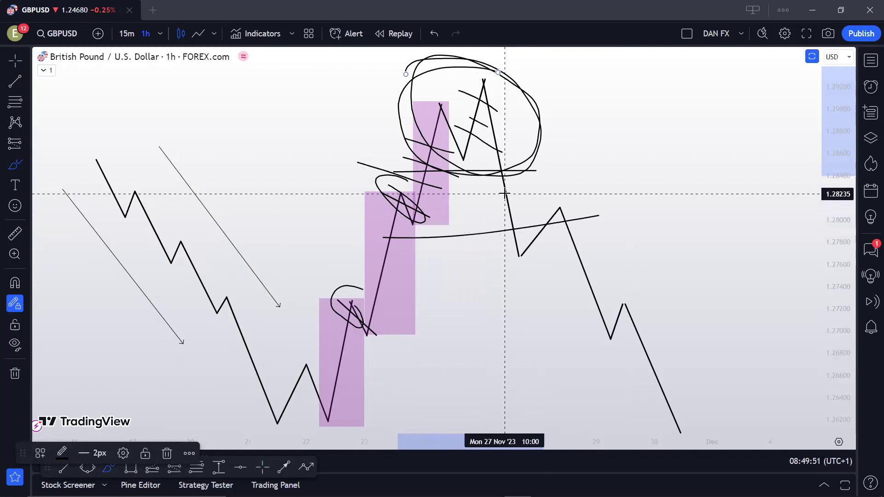
pyautogui.moveTo(491, 85)
pyautogui.mouseDown()
pyautogui.moveTo(436, 69)
pyautogui.moveTo(497, 189)
pyautogui.moveTo(410, 100)
pyautogui.mouseUp()
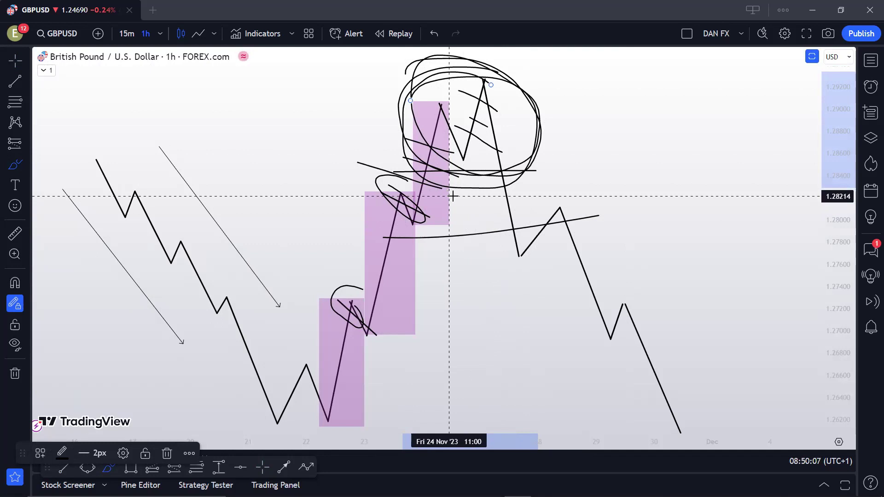
pyautogui.press('Escape')
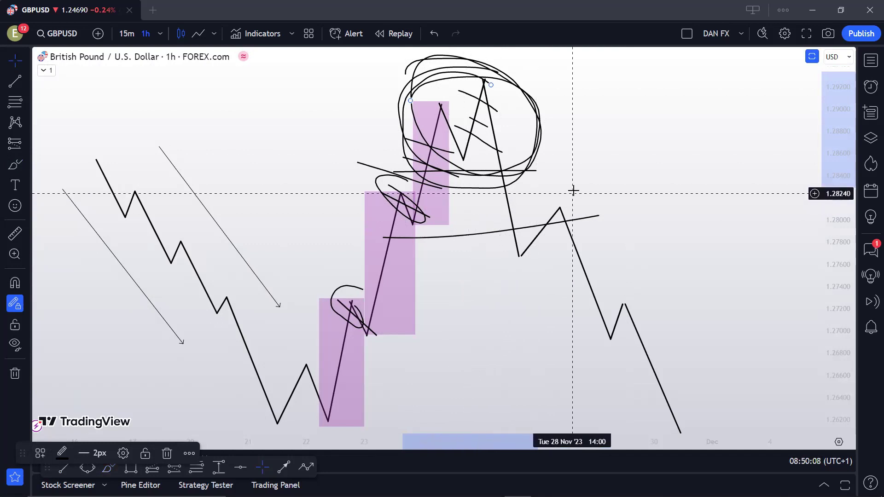
# Step: Remove all drawings from the GBPUSD chart
pyautogui.rightClick(605, 189)
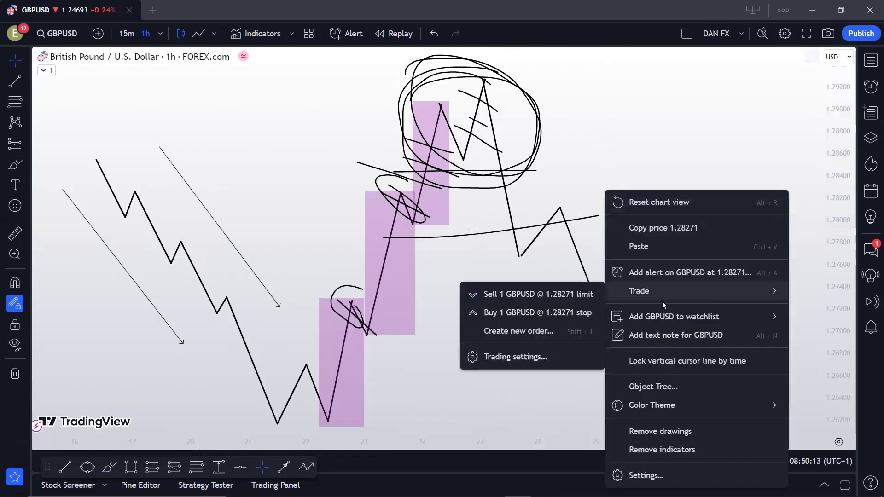
pyautogui.click(657, 435)
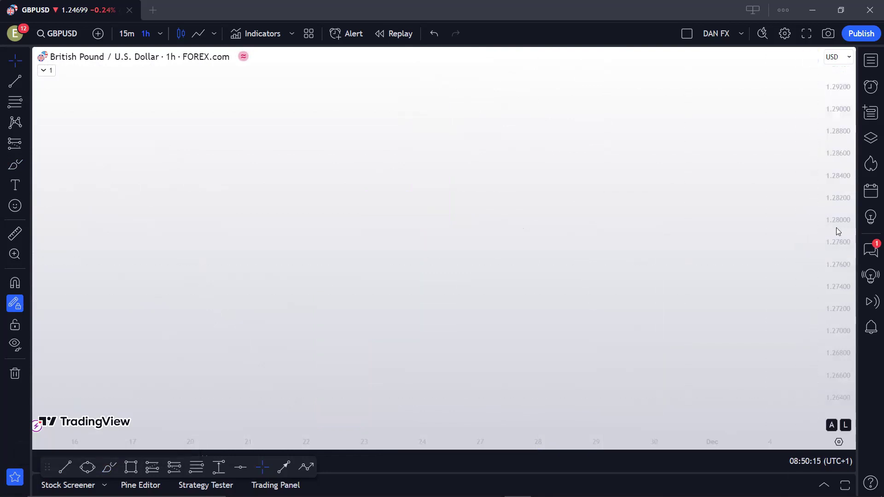
pyautogui.moveTo(374, 115); pyautogui.dragTo(545, 131)
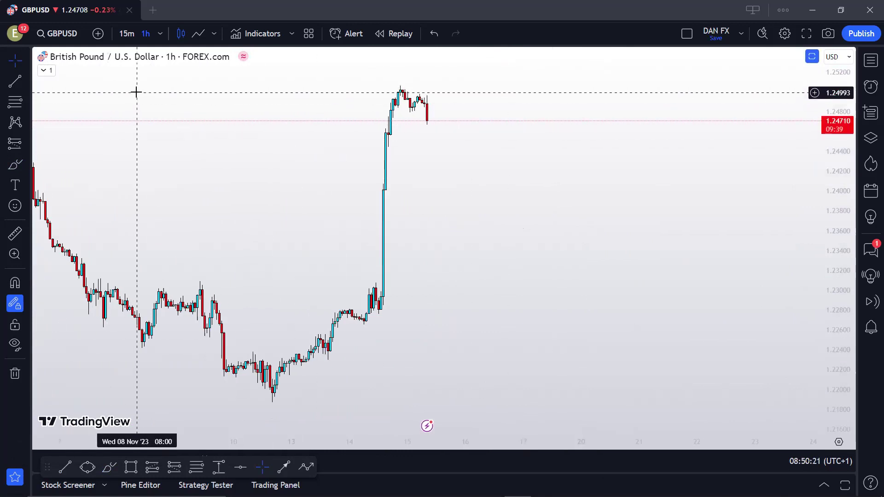
# Step: Switch the chart to USDCAD from the watchlist and hide the watchlist
pyautogui.click(870, 63)
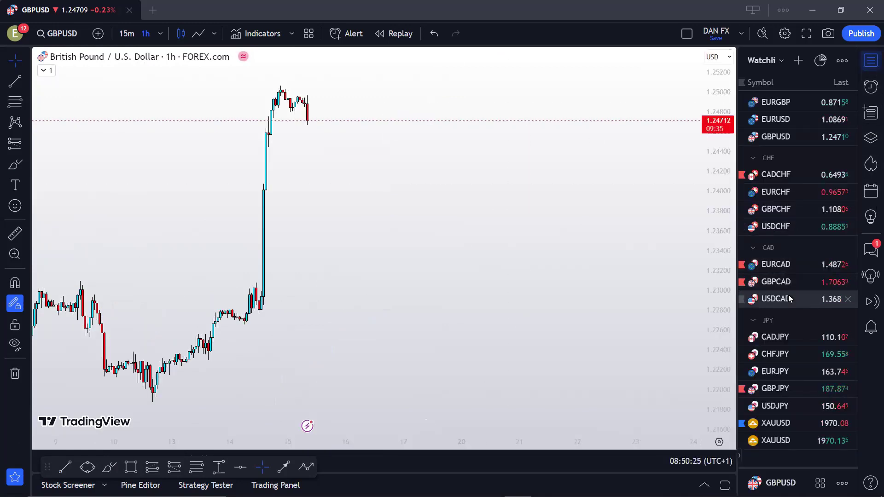
pyautogui.click(788, 298)
pyautogui.click(871, 60)
# Step: Reposition the "HOW TO TRADE LIQUIDITY" text slightly beneath the other two headings
pyautogui.moveTo(582, 113); pyautogui.dragTo(616, 134)
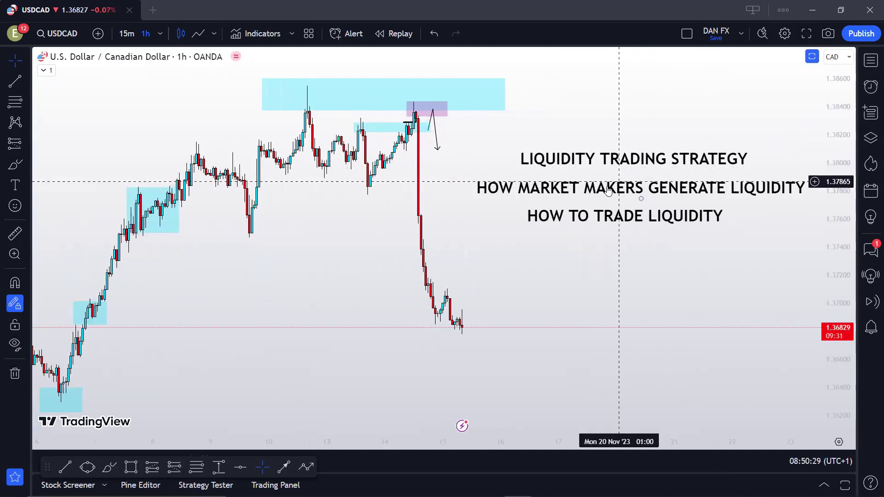
pyautogui.moveTo(588, 216); pyautogui.dragTo(603, 224)
pyautogui.doubleClick(583, 220)
pyautogui.click(587, 118)
# Step: Examine the USDCAD hourly price history, from the earlier rise and decline through the highlighted zones up to the latest drop
pyautogui.click(338, 272)
pyautogui.hscroll(-6, 611, 292)
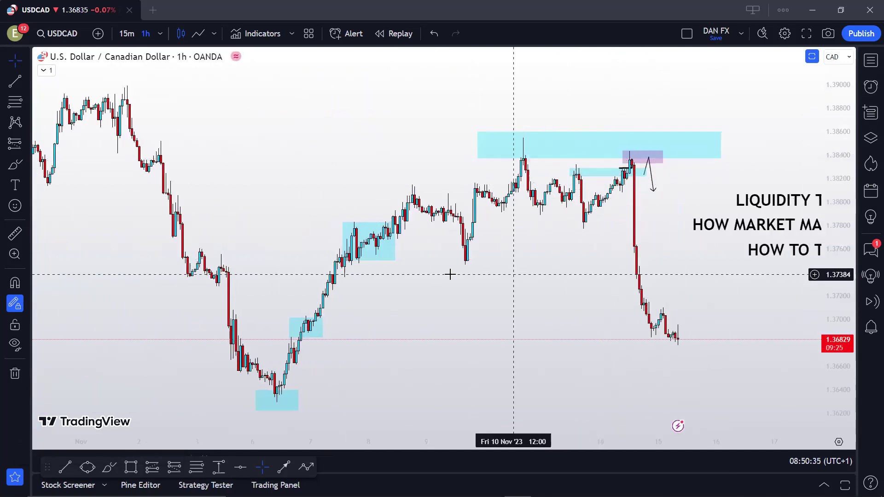
pyautogui.hscroll(4, 488, 246)
pyautogui.rightClick(401, 229)
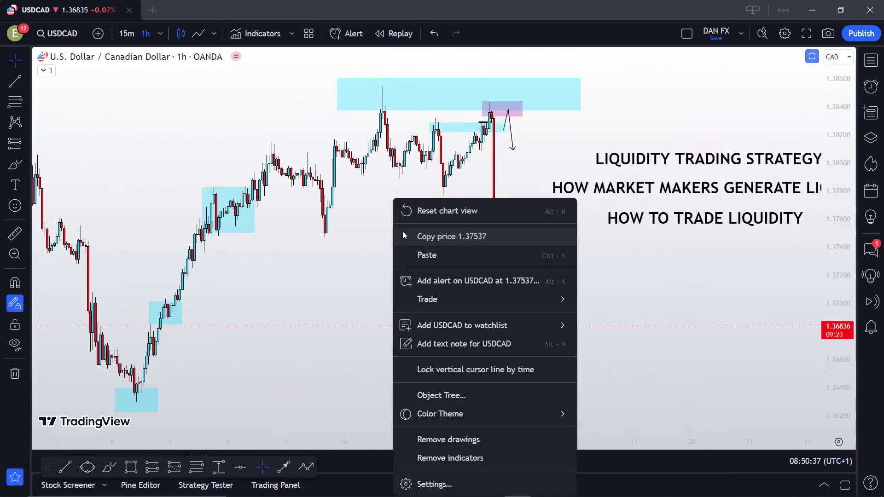
pyautogui.click(354, 233)
pyautogui.scroll(-5, 330, 187)
pyautogui.scroll(5, 338, 186)
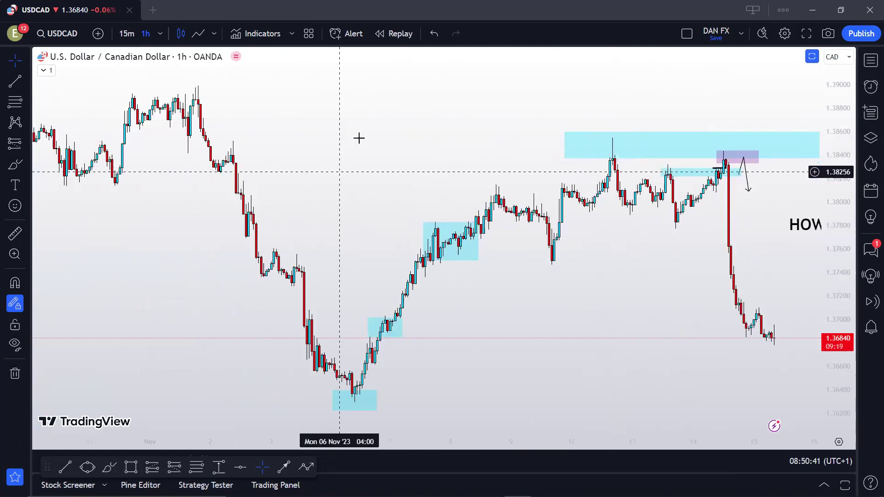
pyautogui.moveTo(446, 124); pyautogui.dragTo(490, 129)
pyautogui.scroll(-4, 491, 130)
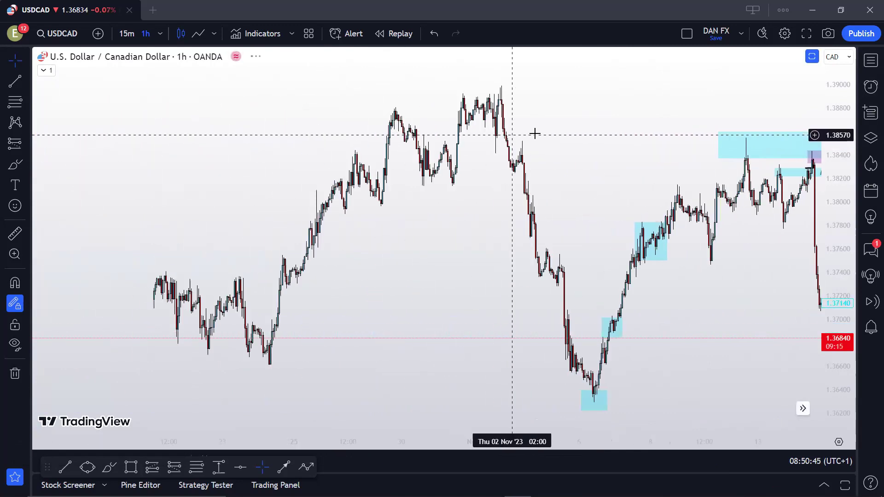
pyautogui.scroll(2, 460, 131)
pyautogui.scroll(2, 421, 207)
pyautogui.moveTo(477, 128); pyautogui.dragTo(305, 151)
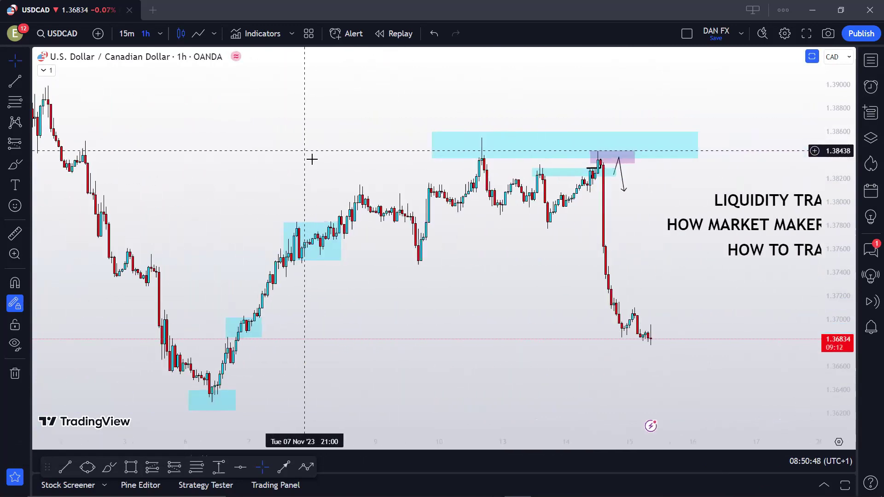
# Step: Turn on session breaks in the chart's event settings
pyautogui.rightClick(477, 237)
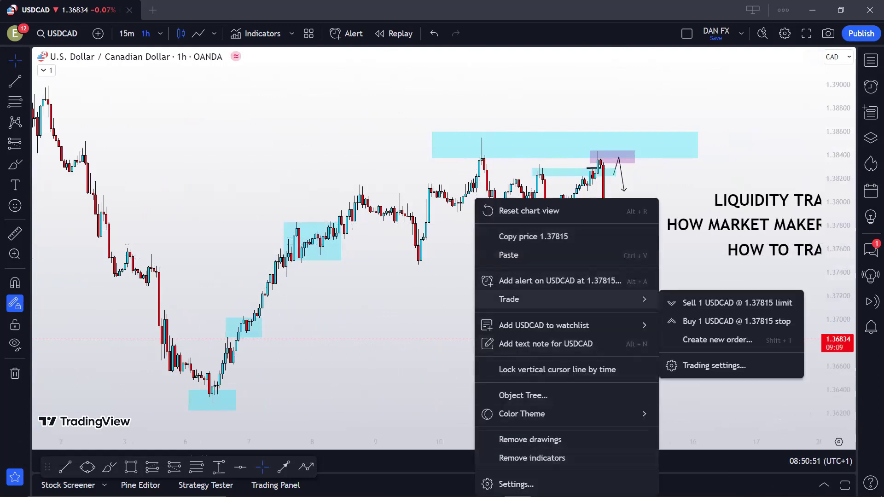
pyautogui.click(510, 483)
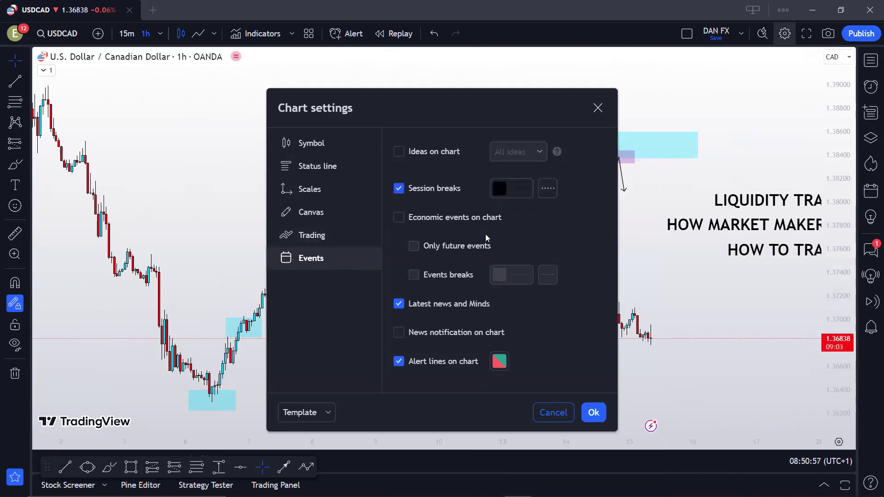
pyautogui.click(596, 413)
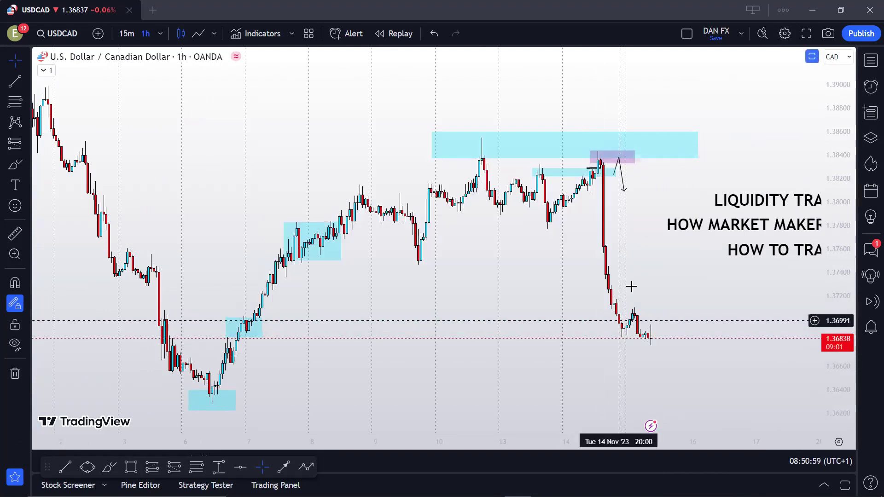
# Step: Mark the separate trading days with short brush strokes beneath the candles, undo all the strokes and return to the cross cursor
pyautogui.moveTo(639, 268); pyautogui.dragTo(532, 275)
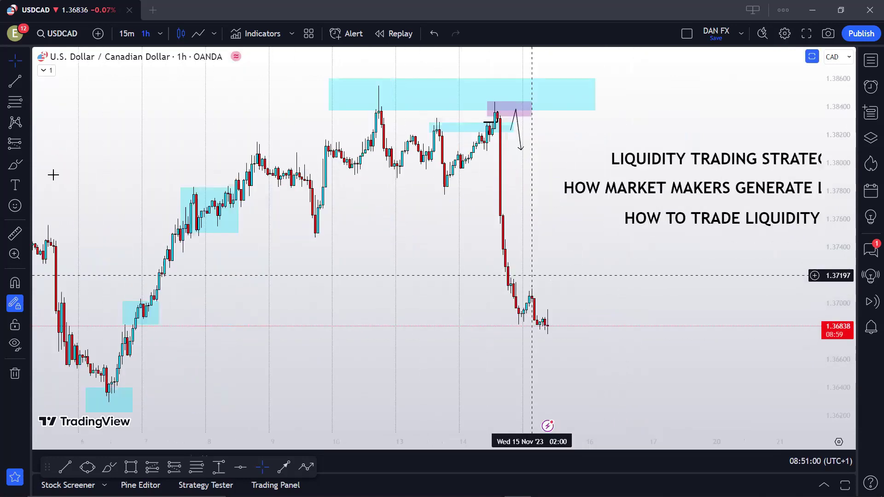
pyautogui.click(22, 173)
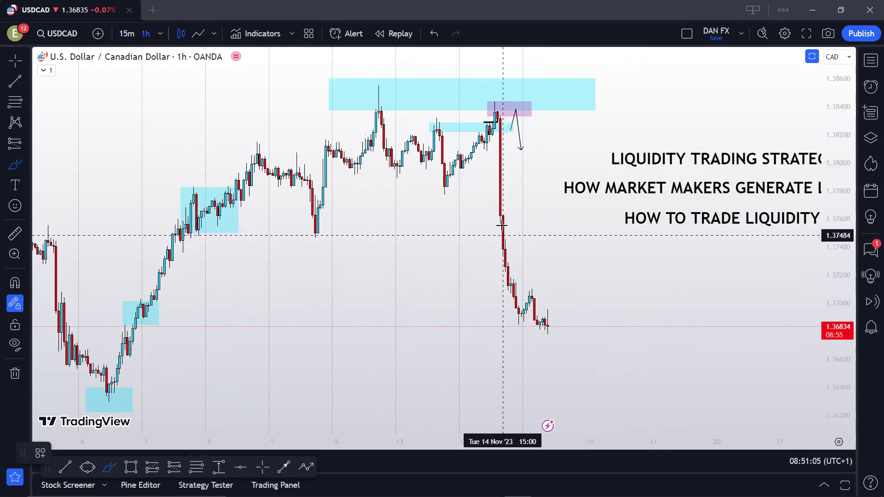
pyautogui.moveTo(464, 217); pyautogui.dragTo(524, 218)
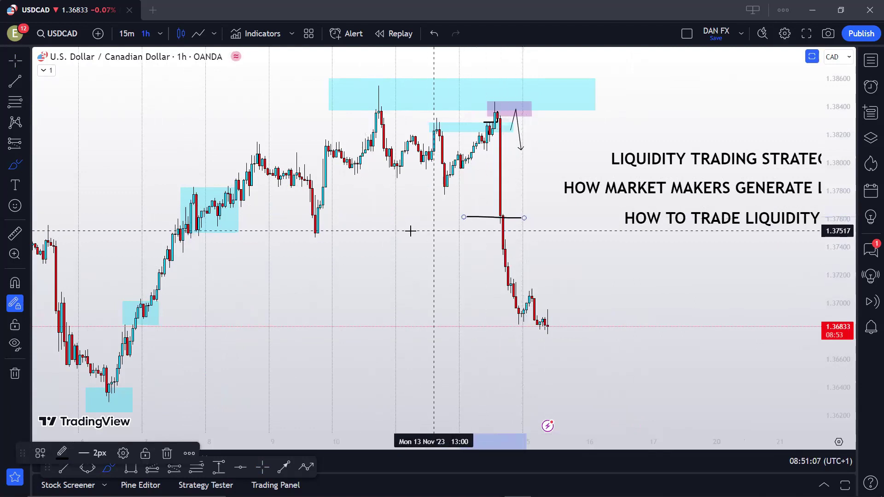
pyautogui.moveTo(395, 228); pyautogui.dragTo(449, 231)
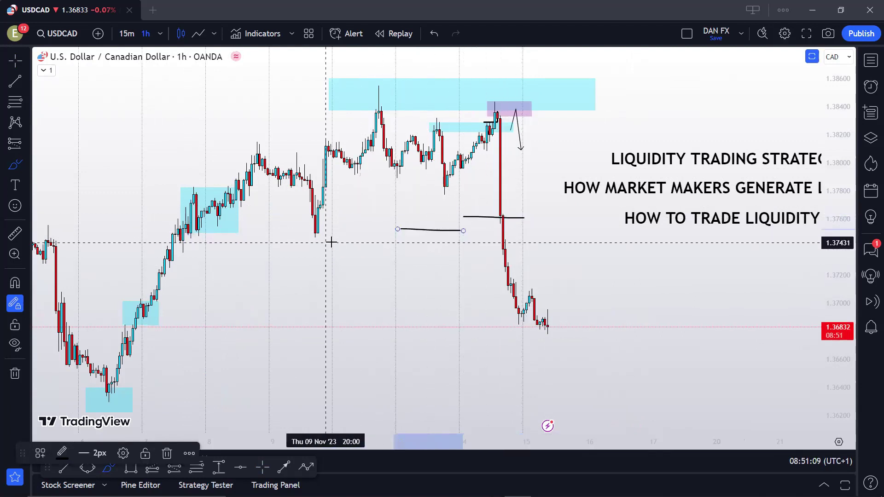
pyautogui.moveTo(328, 242); pyautogui.dragTo(395, 243)
pyautogui.moveTo(299, 293); pyautogui.dragTo(302, 319)
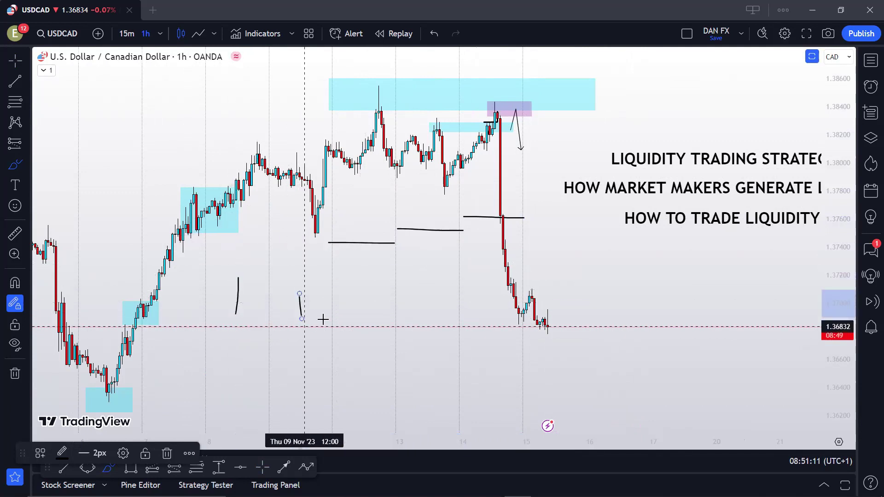
pyautogui.moveTo(362, 292); pyautogui.dragTo(370, 321)
pyautogui.moveTo(420, 298); pyautogui.dragTo(438, 334)
pyautogui.moveTo(483, 308); pyautogui.dragTo(492, 330)
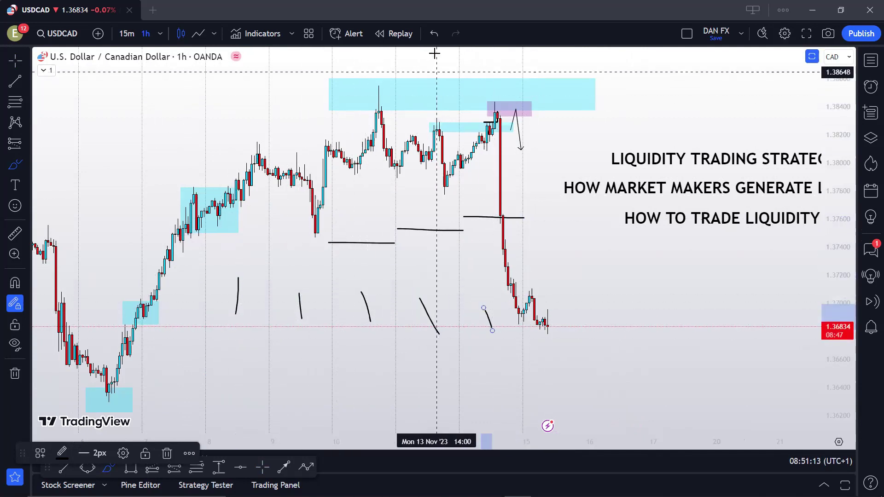
pyautogui.click(433, 33)
pyautogui.click(434, 33)
pyautogui.click(434, 33)
pyautogui.click(434, 33)
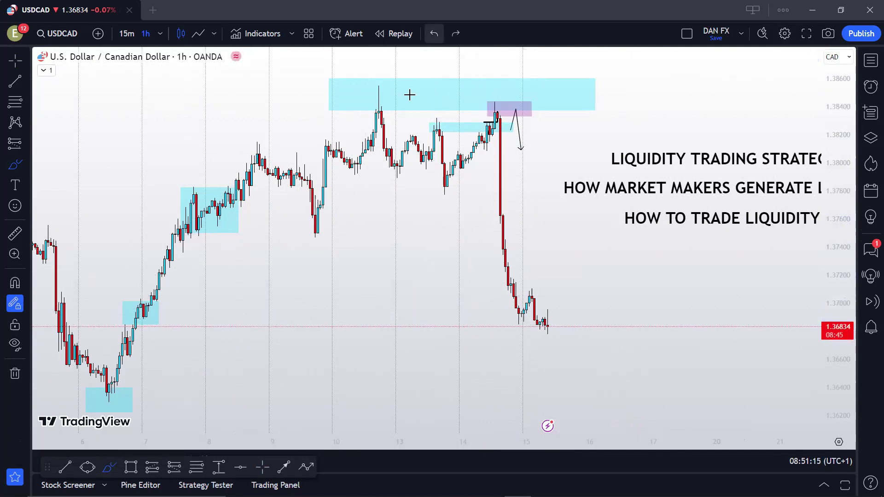
pyautogui.click(15, 61)
# Step: Unhide the chart's session range and week/day separator indicator and collapse the indicator legend
pyautogui.click(46, 71)
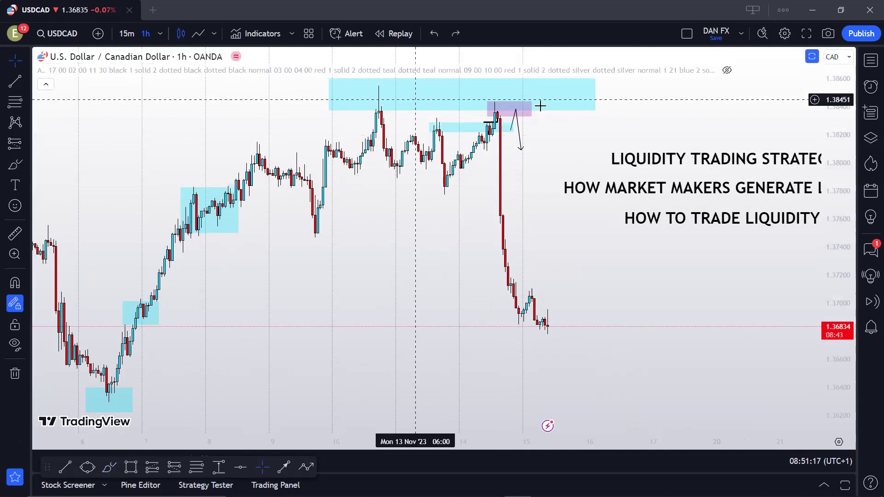
pyautogui.click(727, 70)
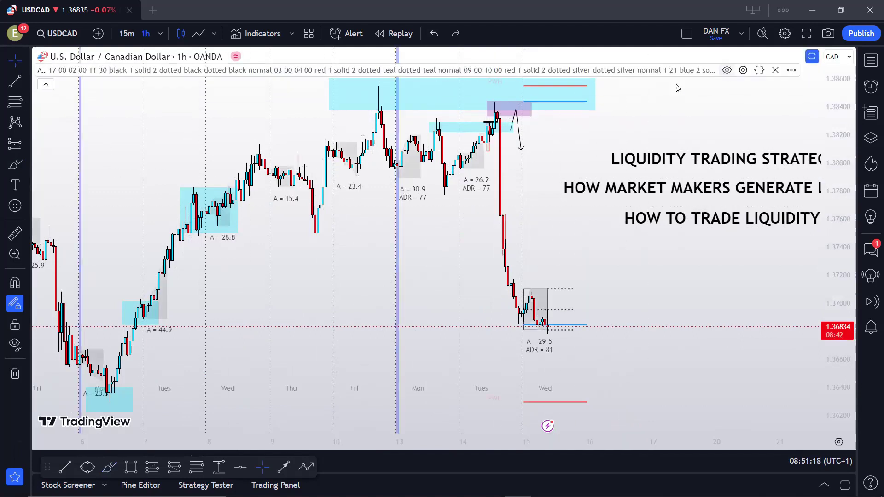
pyautogui.click(46, 84)
# Step: Circle the row of weekday labels along the chart with the brush and undo the stroke
pyautogui.moveTo(174, 124); pyautogui.dragTo(245, 146)
pyautogui.scroll(1, 328, 275)
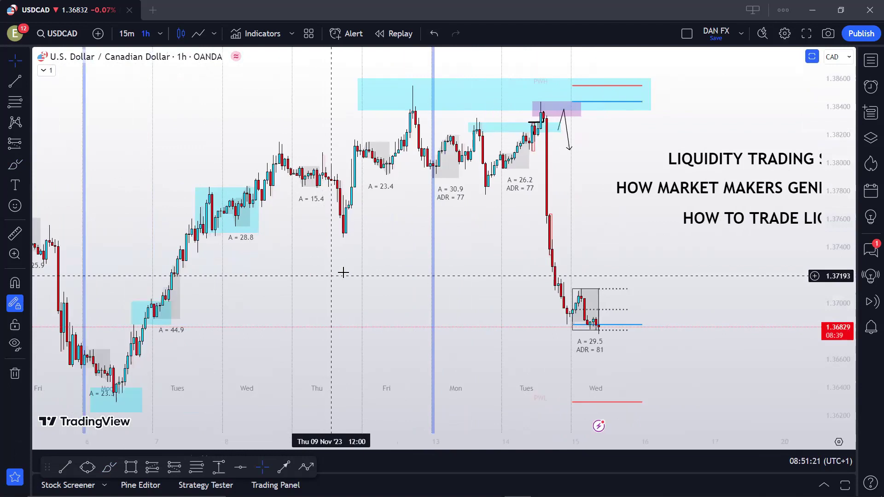
pyautogui.click(14, 164)
pyautogui.moveTo(324, 372)
pyautogui.mouseDown()
pyautogui.moveTo(212, 375)
pyautogui.moveTo(175, 405)
pyautogui.moveTo(583, 363)
pyautogui.moveTo(258, 364)
pyautogui.mouseUp()
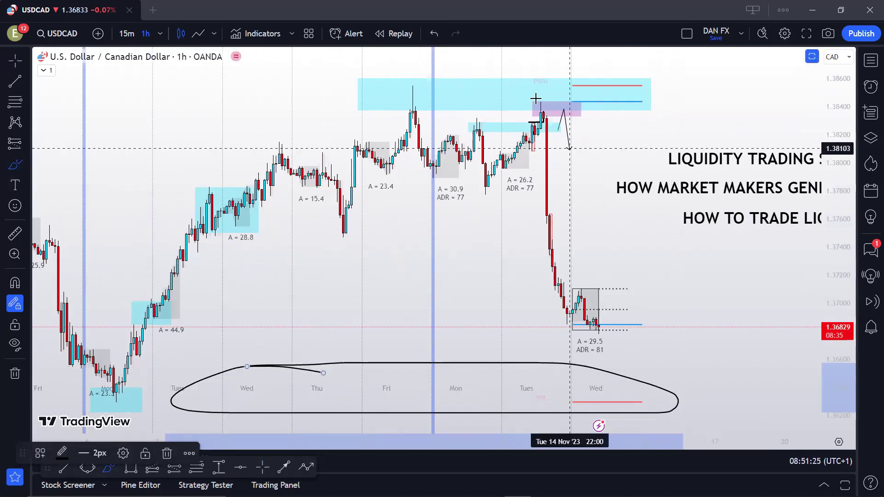
pyautogui.click(433, 33)
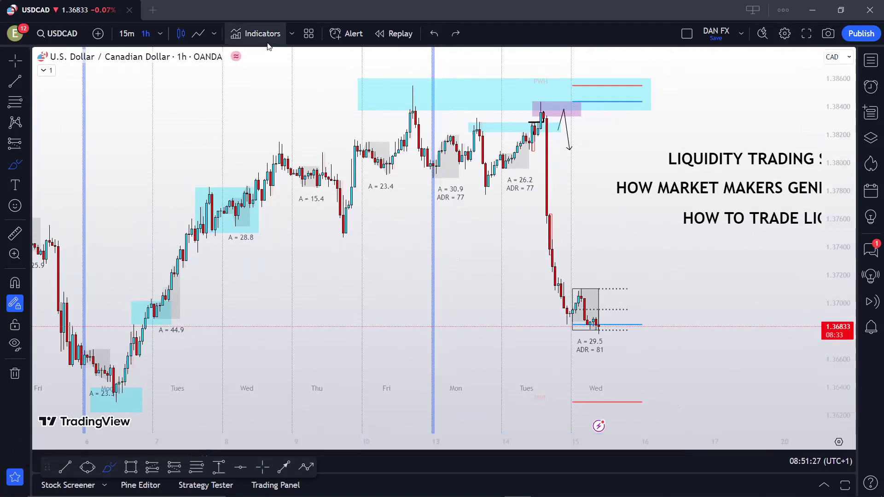
# Step: View the favorite indicators list containing the FXN Asian Session Range scripts and close it
pyautogui.click(258, 34)
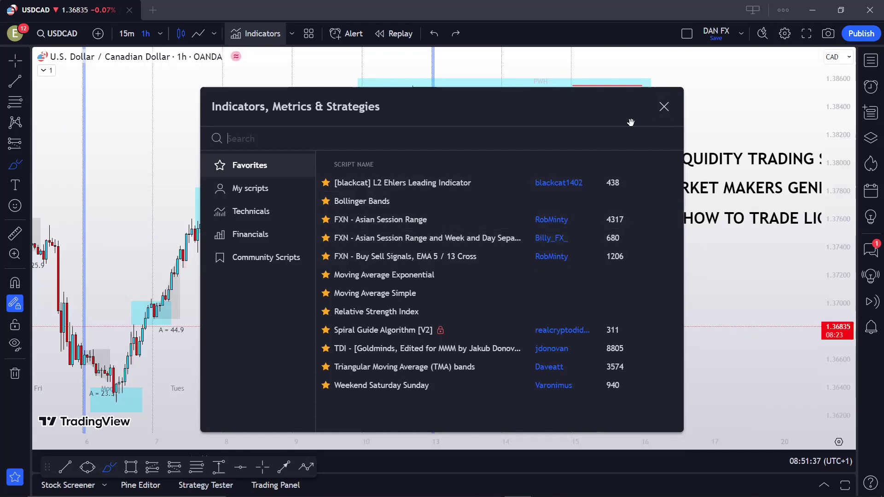
pyautogui.click(664, 107)
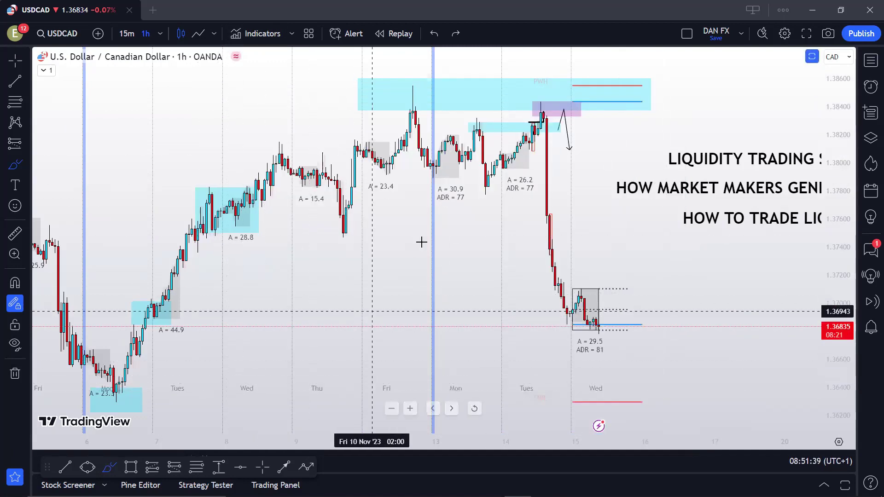
# Step: Mark the blue week separators before 6 and 13 November with freehand brush strokes and undo them
pyautogui.scroll(-3, 113, 172)
pyautogui.moveTo(261, 159)
pyautogui.mouseDown()
pyautogui.moveTo(290, 201)
pyautogui.moveTo(301, 161)
pyautogui.moveTo(267, 150)
pyautogui.mouseUp()
pyautogui.moveTo(555, 128)
pyautogui.mouseDown()
pyautogui.moveTo(534, 119)
pyautogui.moveTo(538, 194)
pyautogui.mouseUp()
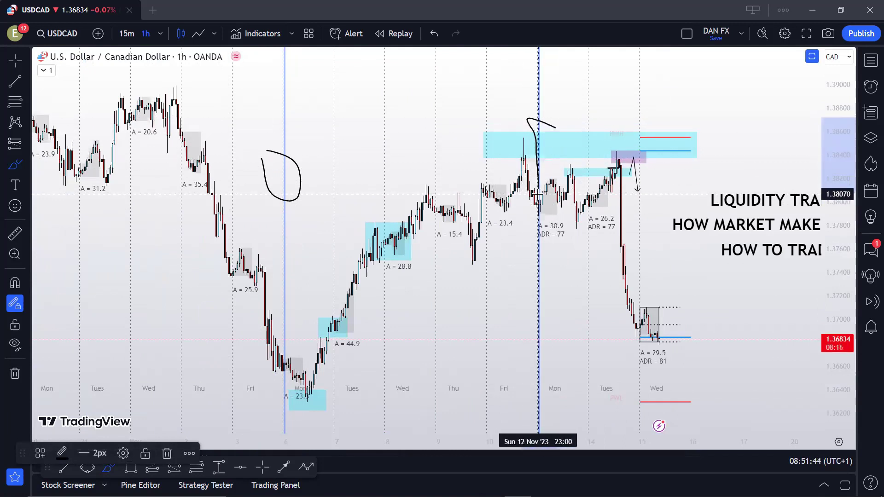
pyautogui.click(435, 36)
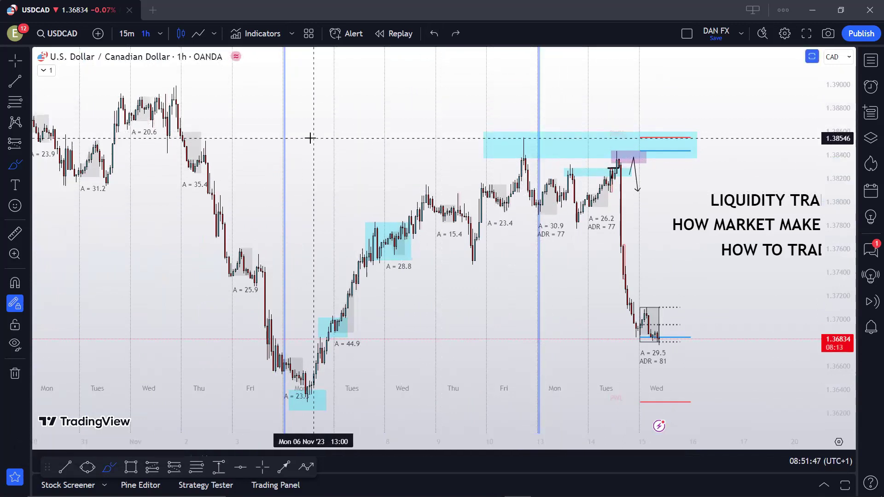
# Step: Draw two short horizontal brush strokes around the 6 November week separator, undo them and return to the cross cursor
pyautogui.moveTo(313, 139); pyautogui.dragTo(360, 140)
pyautogui.moveTo(313, 200); pyautogui.dragTo(261, 192)
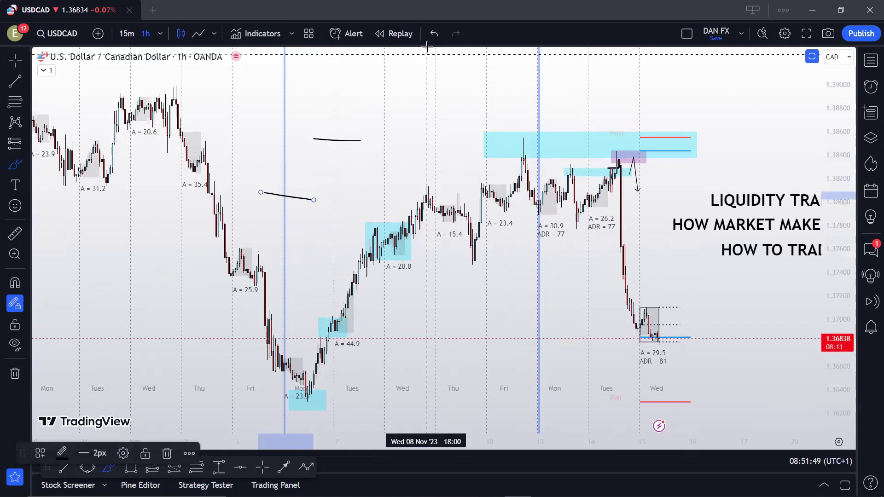
pyautogui.click(434, 34)
pyautogui.click(433, 34)
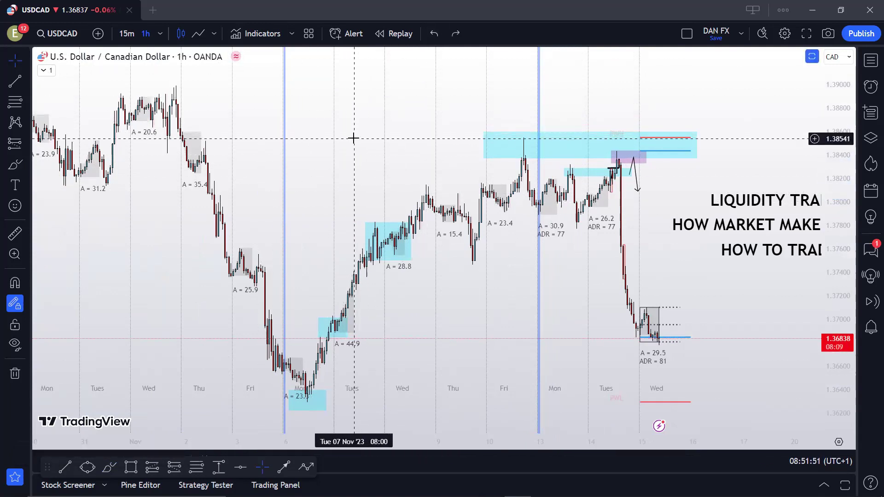
# Step: Examine the weekly and daily divisions across USDCAD price action from late October through the mid-November drop
pyautogui.scroll(-2, 395, 112)
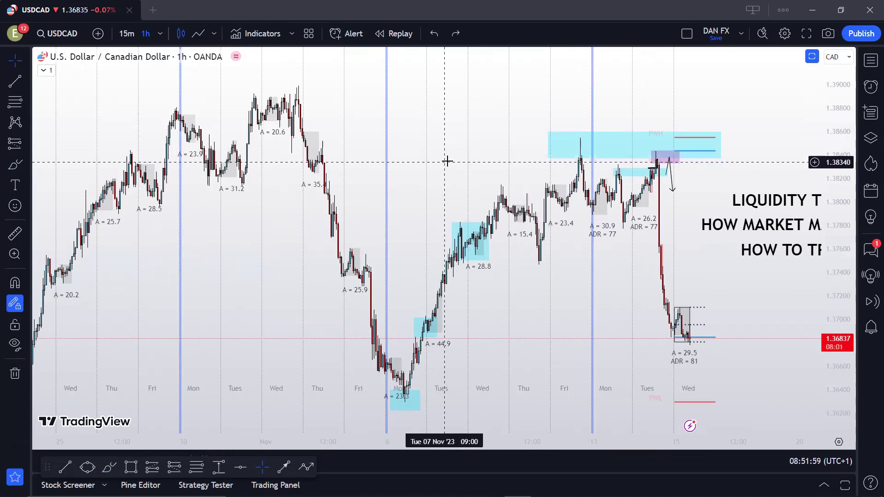
pyautogui.moveTo(450, 161); pyautogui.dragTo(288, 194)
pyautogui.scroll(4, 432, 254)
pyautogui.moveTo(383, 282); pyautogui.dragTo(524, 175)
pyautogui.scroll(3, 359, 272)
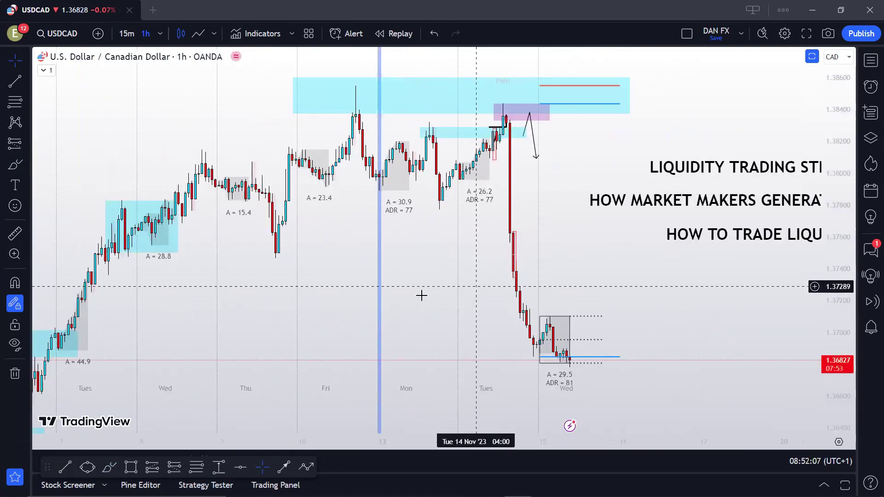
pyautogui.moveTo(426, 294); pyautogui.dragTo(568, 280)
pyautogui.scroll(-3, 449, 259)
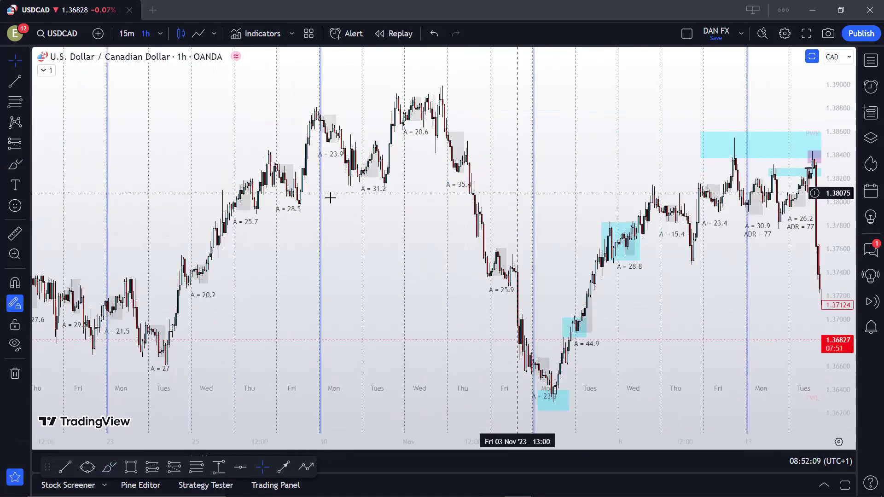
pyautogui.scroll(3, 480, 319)
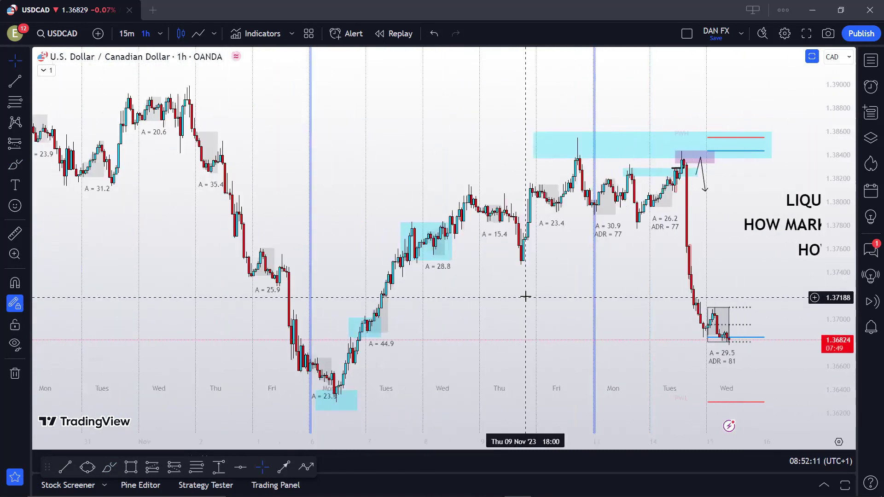
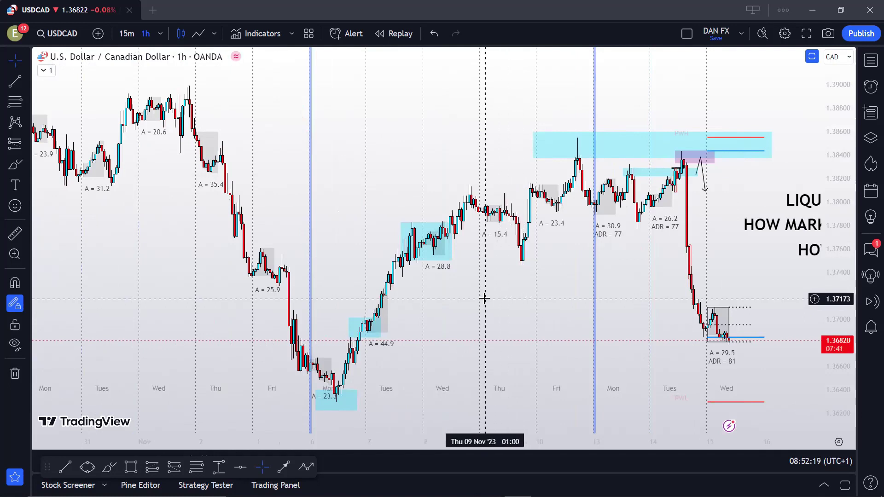
pyautogui.moveTo(490, 298); pyautogui.dragTo(498, 299)
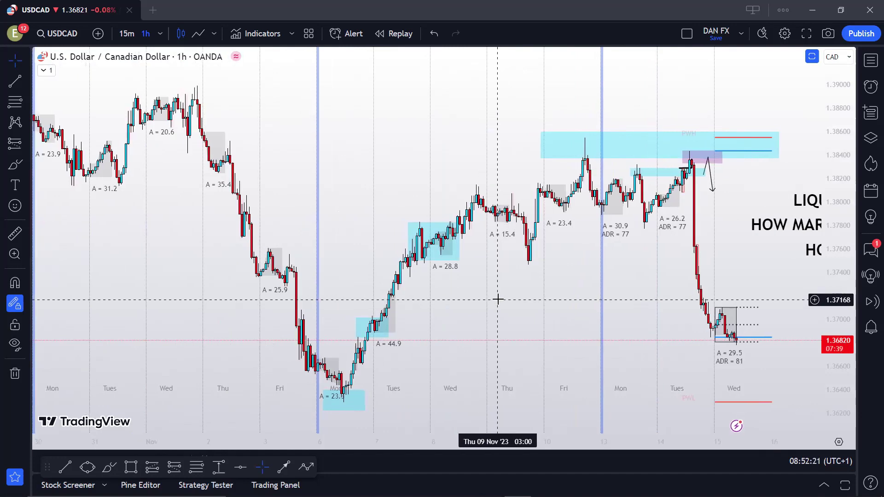
pyautogui.hscroll(-10, 497, 299)
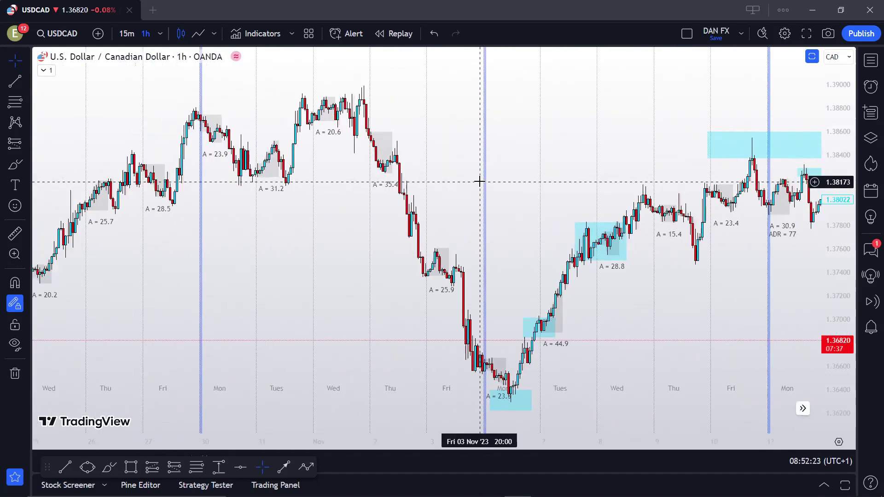
pyautogui.hscroll(4, 480, 182)
pyautogui.click(16, 164)
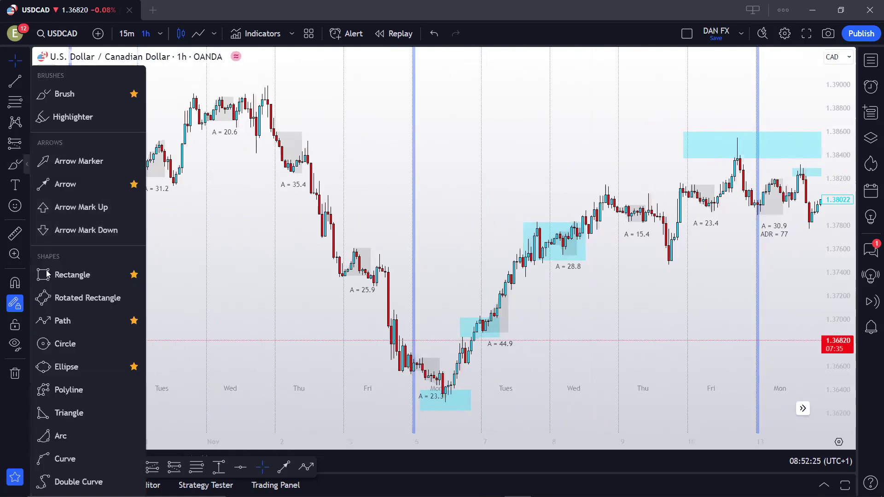
pyautogui.click(60, 272)
pyautogui.moveTo(168, 79); pyautogui.dragTo(288, 120)
pyautogui.press('Delete')
# Step: Draw a rising trend line from below the 24 October low, about 1.3648, up to 2 November at about 1.3865
pyautogui.scroll(-3, 221, 131)
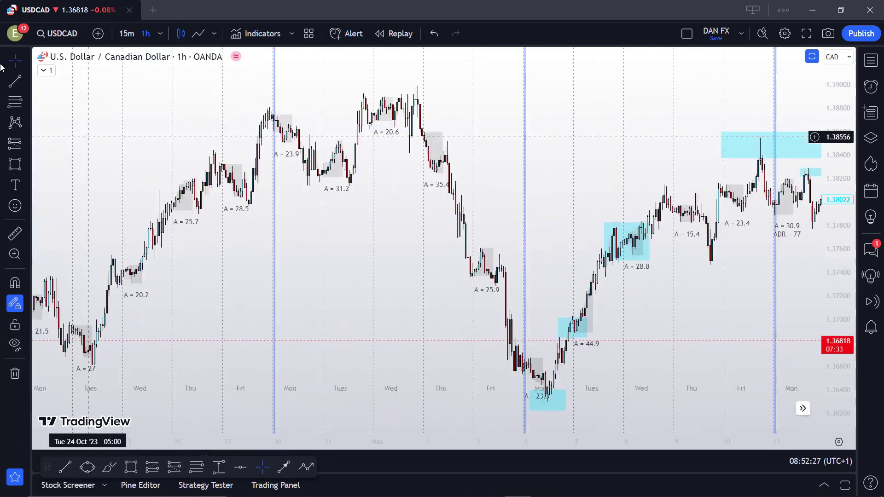
pyautogui.click(26, 61)
pyautogui.click(15, 81)
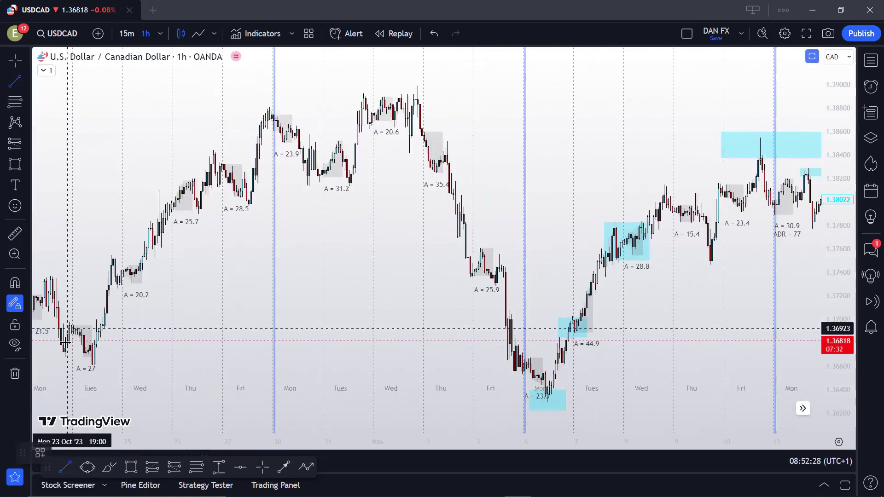
pyautogui.click(444, 125)
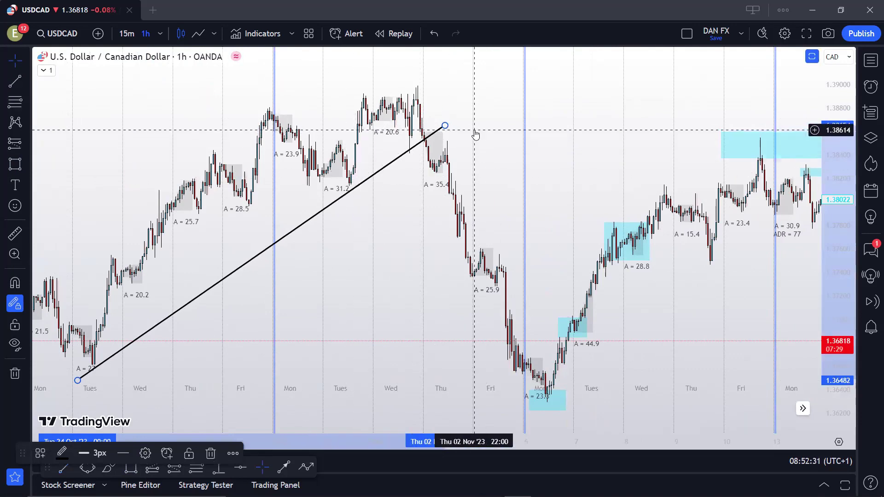
pyautogui.click(475, 130)
# Step: Draw a flat purple rectangle across the swing highs between 31 October and 2 November, near 1.3900
pyautogui.scroll(3, 475, 131)
pyautogui.click(15, 165)
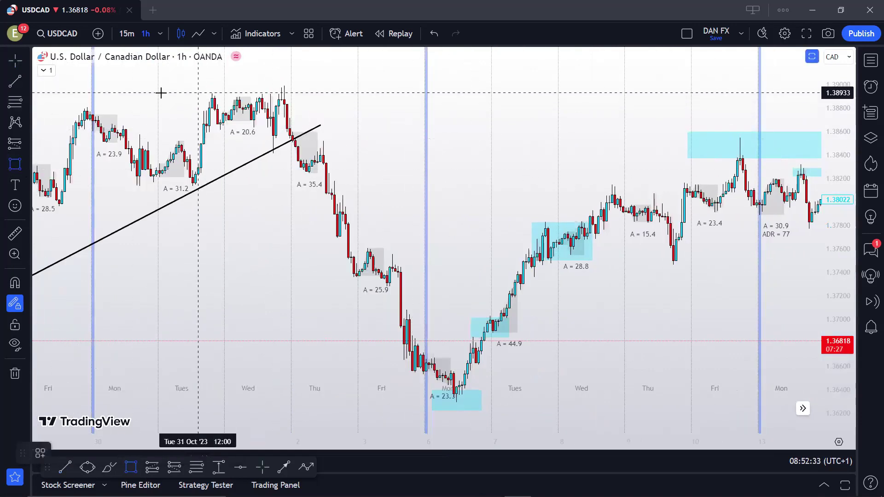
pyautogui.scroll(-4, 312, 93)
pyautogui.scroll(1, 371, 81)
pyautogui.moveTo(375, 81); pyautogui.dragTo(461, 98)
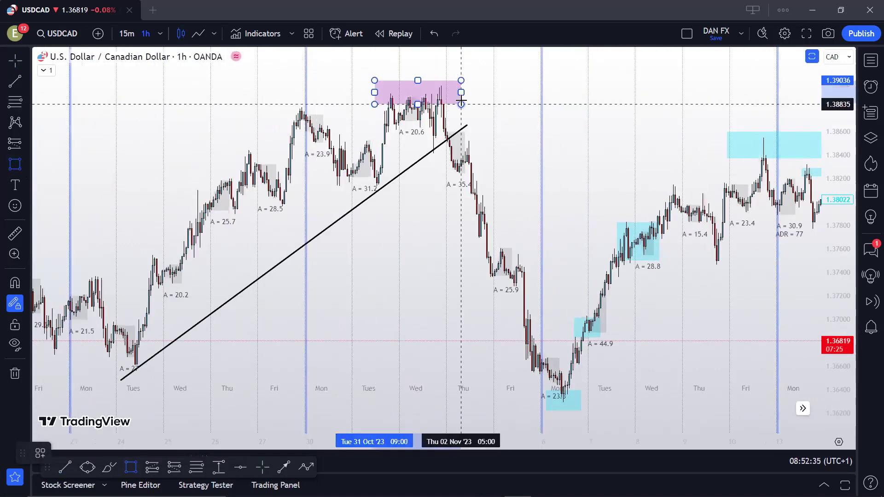
pyautogui.click(556, 134)
pyautogui.moveTo(557, 134); pyautogui.dragTo(497, 135)
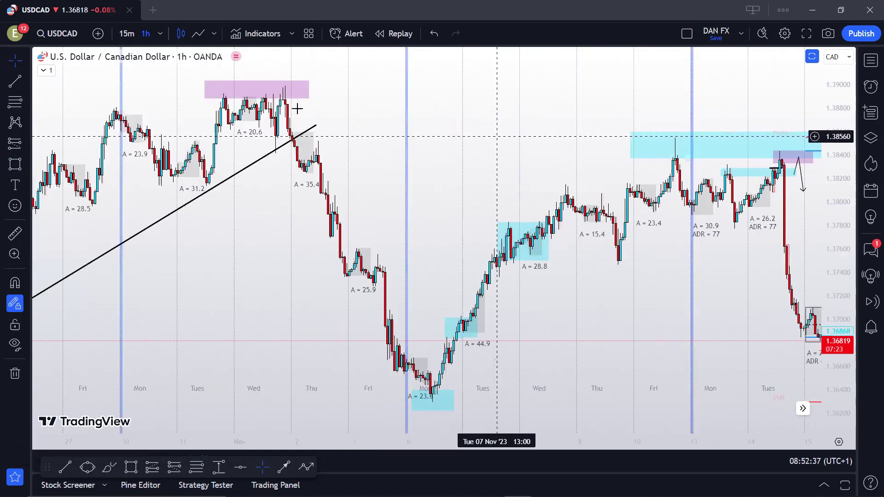
# Step: Draw three purple rectangles over the successive downward legs from the 1 November high to the 6 November week separator
pyautogui.click(15, 165)
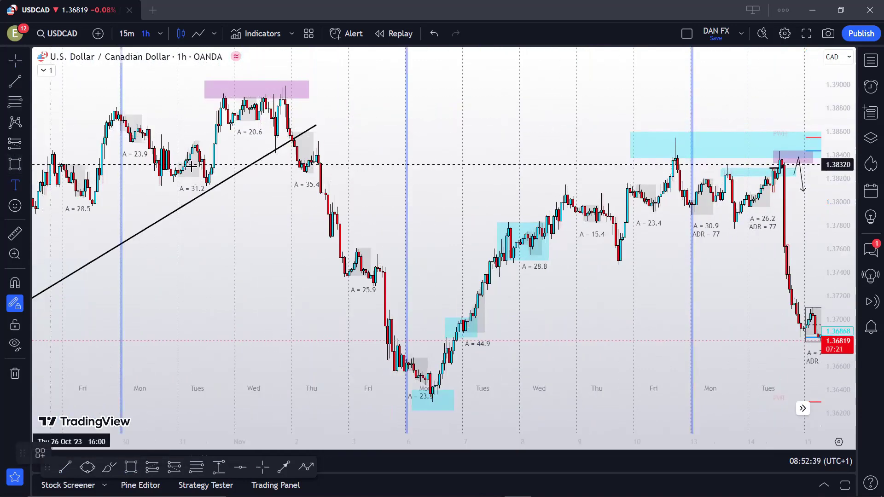
pyautogui.moveTo(275, 87); pyautogui.dragTo(328, 183)
pyautogui.moveTo(314, 144)
pyautogui.mouseDown()
pyautogui.moveTo(354, 274)
pyautogui.moveTo(408, 375)
pyautogui.mouseUp()
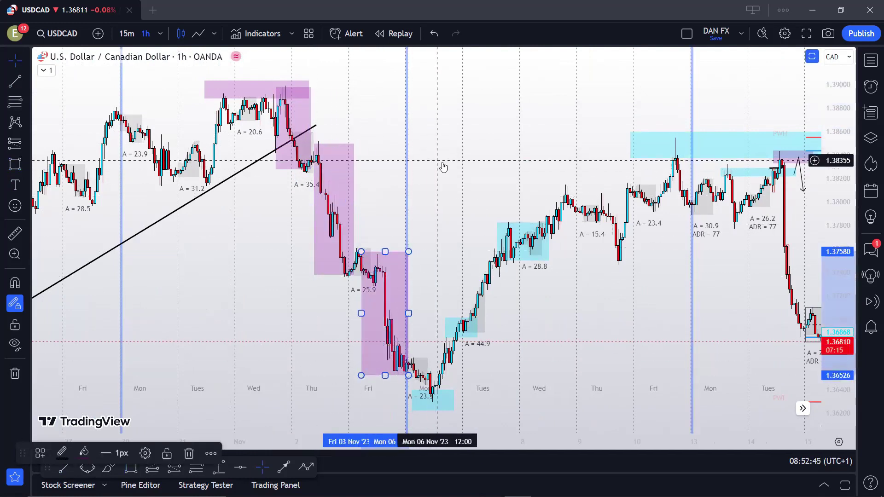
pyautogui.press('Escape')
pyautogui.click(26, 164)
pyautogui.rightClick(379, 133)
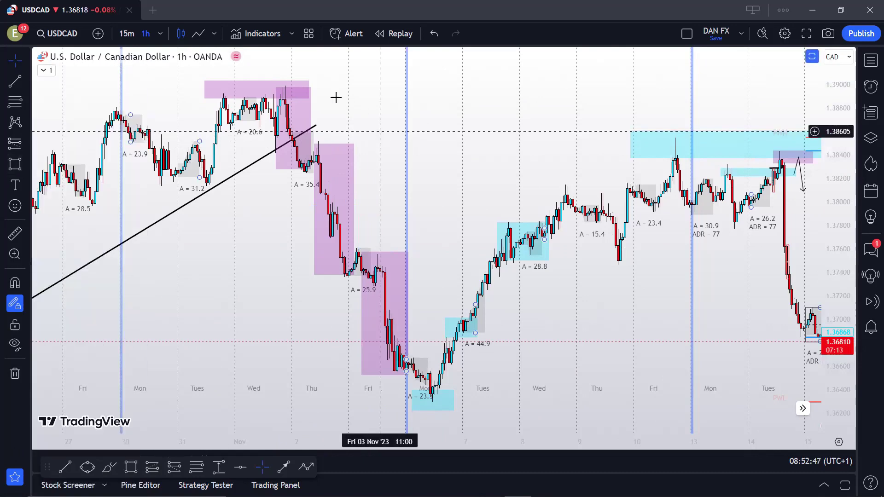
pyautogui.press('Escape')
# Step: Switch the chart to a line display and outline the falling legs and pullbacks from 1 November with freehand brush strokes
pyautogui.click(198, 33)
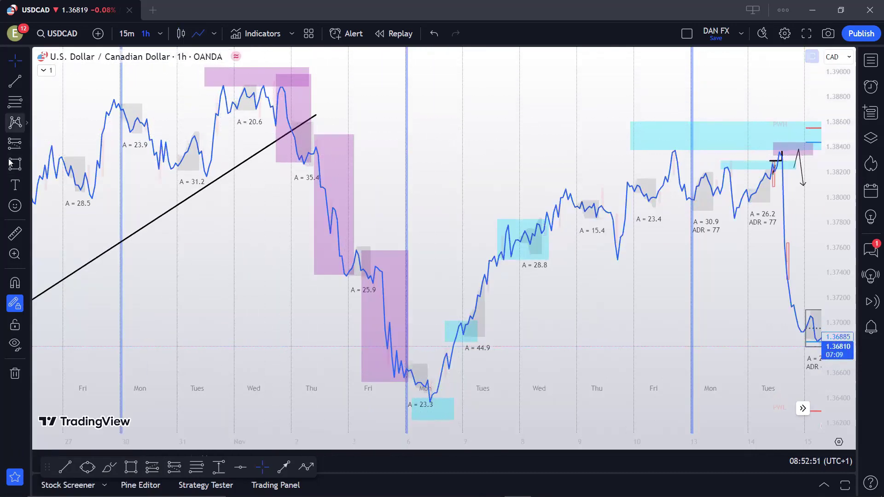
pyautogui.click(26, 164)
pyautogui.click(64, 94)
pyautogui.moveTo(275, 85)
pyautogui.mouseDown()
pyautogui.moveTo(276, 117)
pyautogui.moveTo(304, 171)
pyautogui.mouseUp()
pyautogui.moveTo(292, 92); pyautogui.dragTo(266, 79)
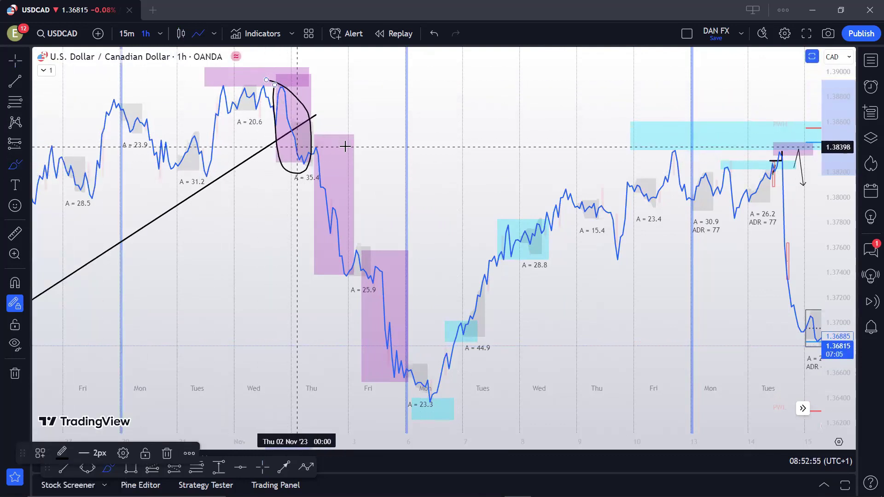
pyautogui.moveTo(298, 147)
pyautogui.mouseDown()
pyautogui.moveTo(328, 257)
pyautogui.moveTo(353, 281)
pyautogui.mouseUp()
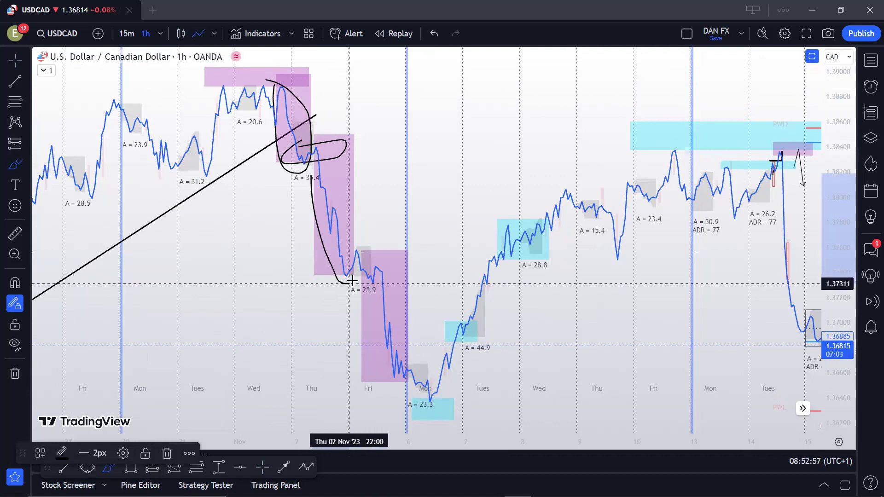
pyautogui.moveTo(350, 196); pyautogui.dragTo(311, 175)
pyautogui.moveTo(339, 250)
pyautogui.mouseDown()
pyautogui.moveTo(396, 278)
pyautogui.moveTo(348, 255)
pyautogui.mouseUp()
pyautogui.moveTo(375, 291)
pyautogui.mouseDown()
pyautogui.moveTo(389, 378)
pyautogui.moveTo(511, 209)
pyautogui.mouseUp()
# Step: Undo the brush strokes around the falling legs and switch the chart back to candles
pyautogui.hotkey('ctrl', 'z')
pyautogui.hotkey('ctrl', 'z')
pyautogui.hotkey('ctrl', 'z')
pyautogui.hotkey('ctrl', 'z')
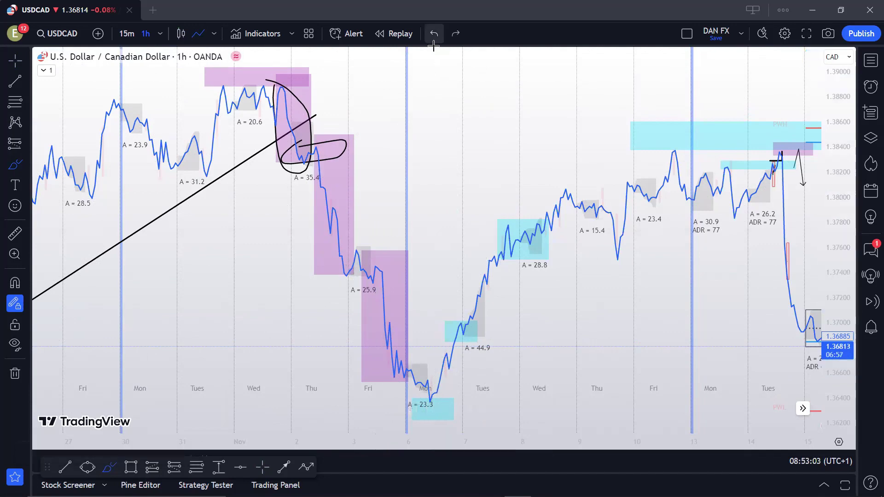
pyautogui.click(181, 34)
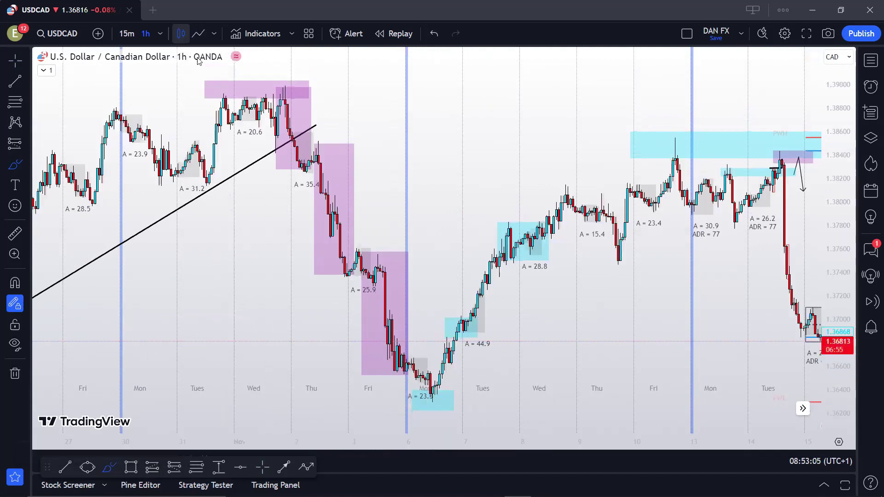
# Step: Mark the trend line break inside the first purple leg with a short brush stroke and delete that stroke
pyautogui.moveTo(305, 109); pyautogui.dragTo(289, 160)
pyautogui.scroll(-5, 233, 246)
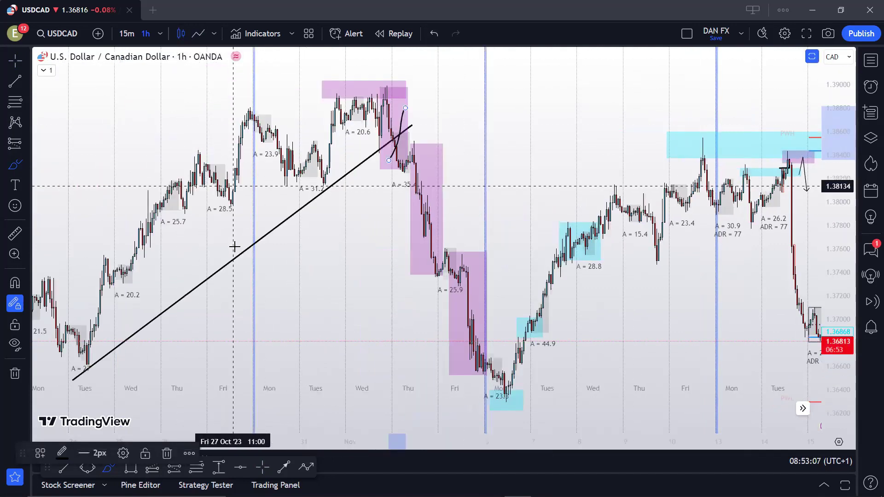
pyautogui.scroll(4, 339, 219)
pyautogui.press('Escape')
pyautogui.moveTo(447, 154); pyautogui.dragTo(590, 154)
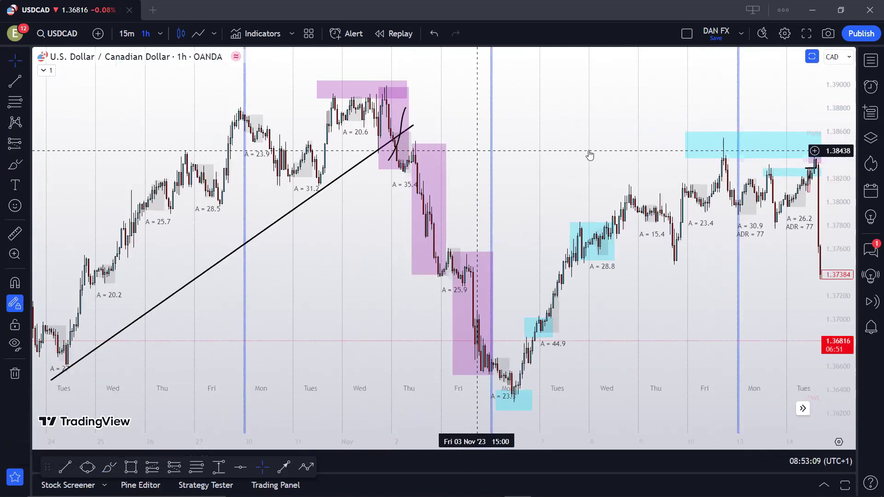
pyautogui.click(515, 110)
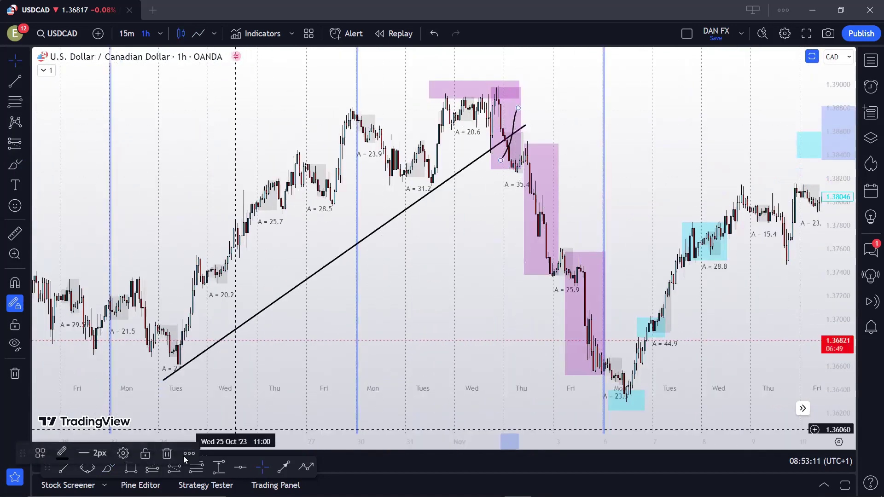
pyautogui.click(168, 455)
# Step: Shorten and steepen the trend line towards the 31 October low, and undo a brush arc around the 2 November pullback
pyautogui.moveTo(330, 321); pyautogui.dragTo(445, 311)
pyautogui.scroll(2, 466, 304)
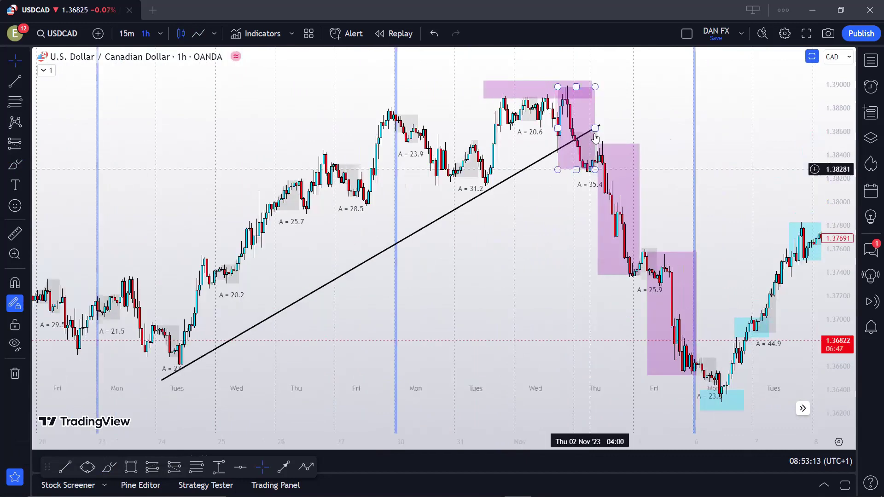
pyautogui.click(595, 129)
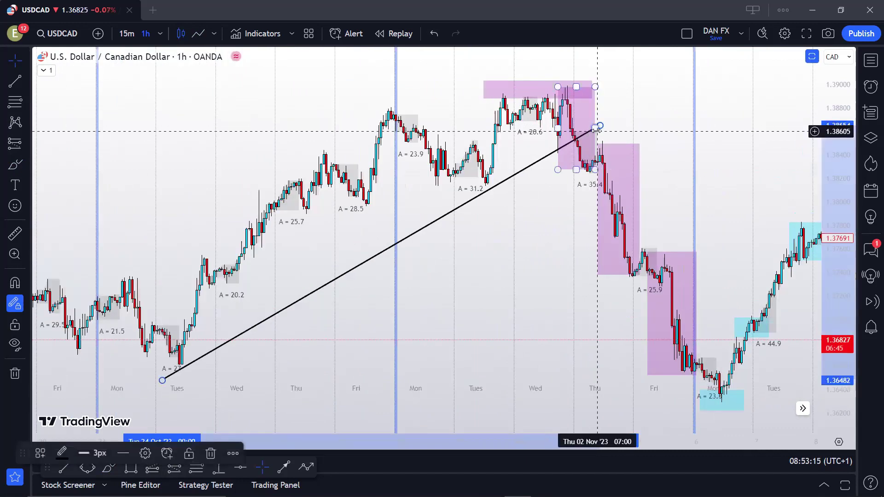
pyautogui.moveTo(600, 125)
pyautogui.mouseDown()
pyautogui.moveTo(559, 123)
pyautogui.moveTo(597, 162)
pyautogui.mouseUp()
pyautogui.click(617, 129)
pyautogui.click(15, 165)
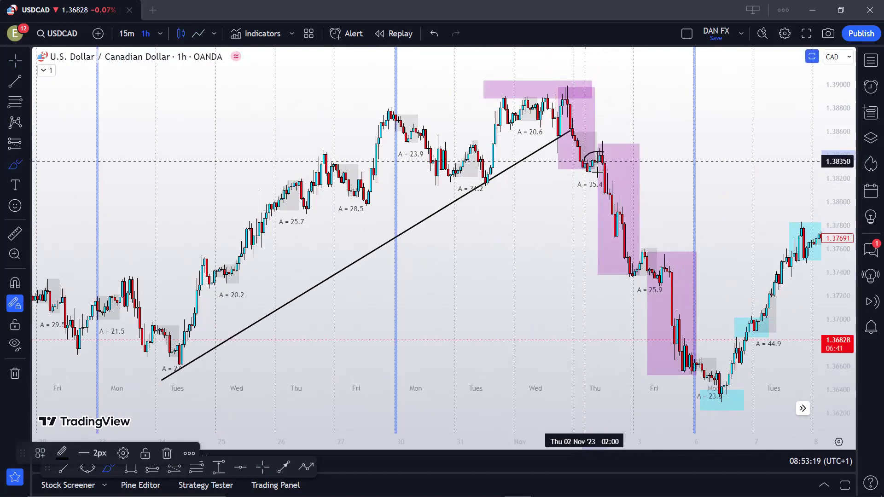
pyautogui.hotkey('ctrl', 'z')
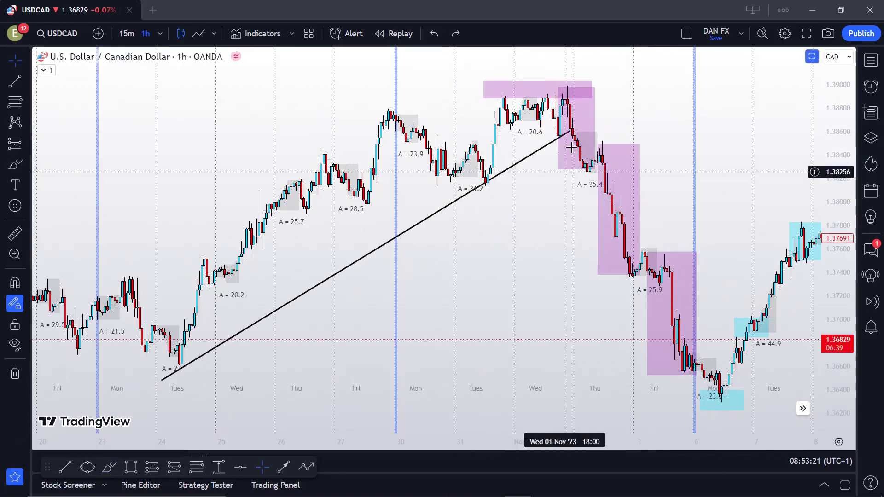
# Step: Re-angle the trend line so it touches the 31 October low and ends on 2 November above the first drop
pyautogui.moveTo(571, 133); pyautogui.dragTo(699, 123)
pyautogui.scroll(-2, 607, 161)
pyautogui.scroll(-2, 607, 161)
pyautogui.scroll(4, 606, 161)
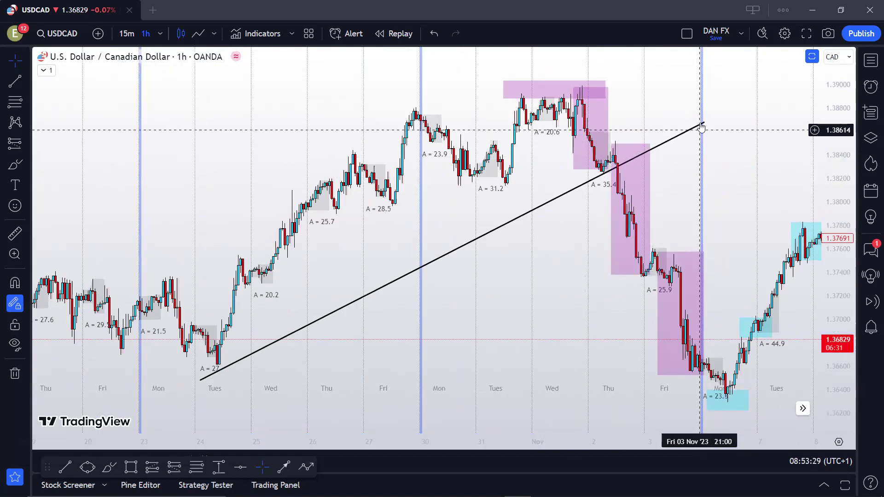
pyautogui.moveTo(701, 127)
pyautogui.mouseDown()
pyautogui.moveTo(502, 107)
pyautogui.moveTo(546, 130)
pyautogui.moveTo(588, 138)
pyautogui.moveTo(614, 131)
pyautogui.moveTo(612, 119)
pyautogui.mouseUp()
pyautogui.moveTo(543, 198); pyautogui.dragTo(626, 224)
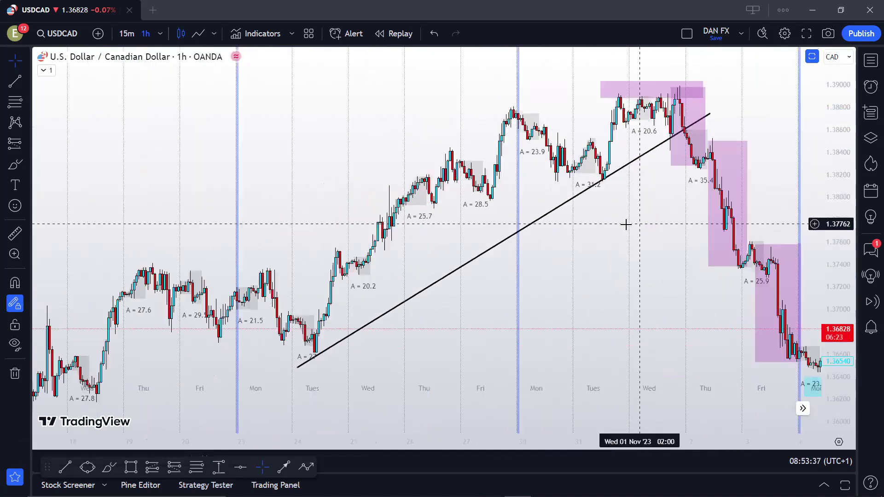
# Step: Circle the trend line touches at the 24 October, 31 October and 1 November lows with freehand brush strokes
pyautogui.click(15, 164)
pyautogui.moveTo(122, 356)
pyautogui.mouseDown()
pyautogui.moveTo(173, 385)
pyautogui.moveTo(144, 358)
pyautogui.mouseUp()
pyautogui.moveTo(530, 174); pyautogui.dragTo(539, 190)
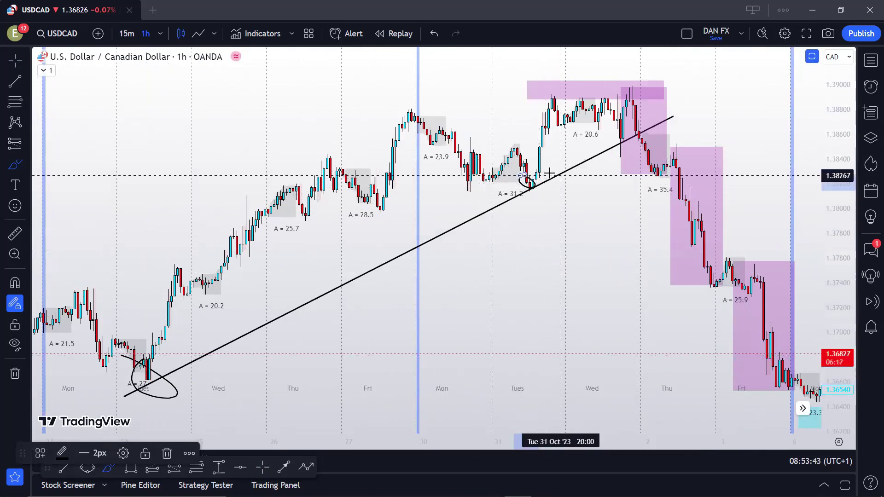
pyautogui.scroll(4, 506, 175)
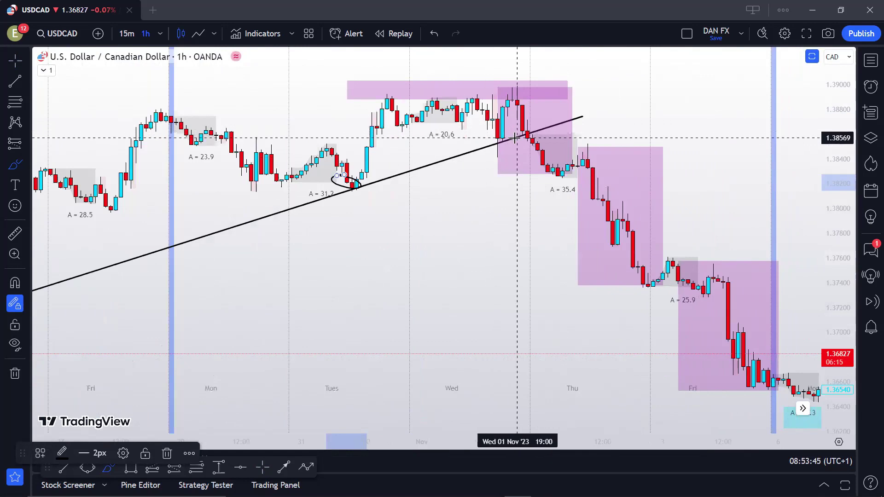
pyautogui.scroll(-4, 514, 138)
pyautogui.scroll(2, 605, 150)
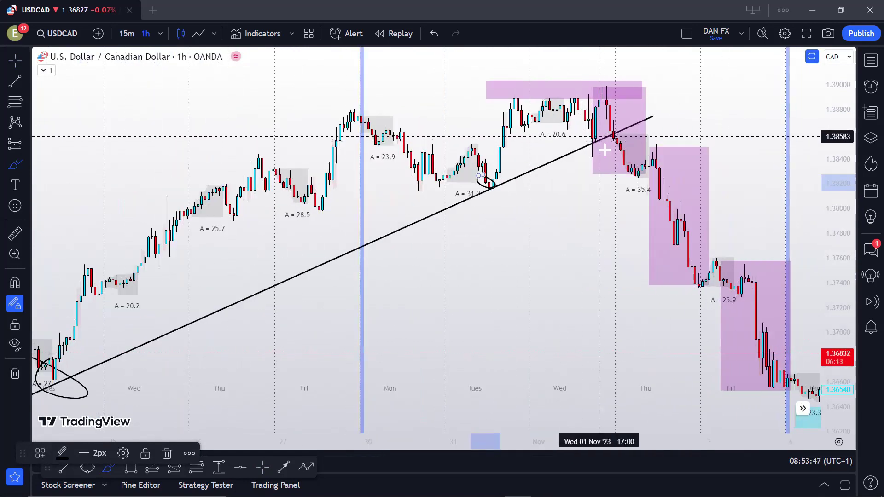
pyautogui.scroll(3, 598, 147)
pyautogui.moveTo(494, 153); pyautogui.dragTo(527, 143)
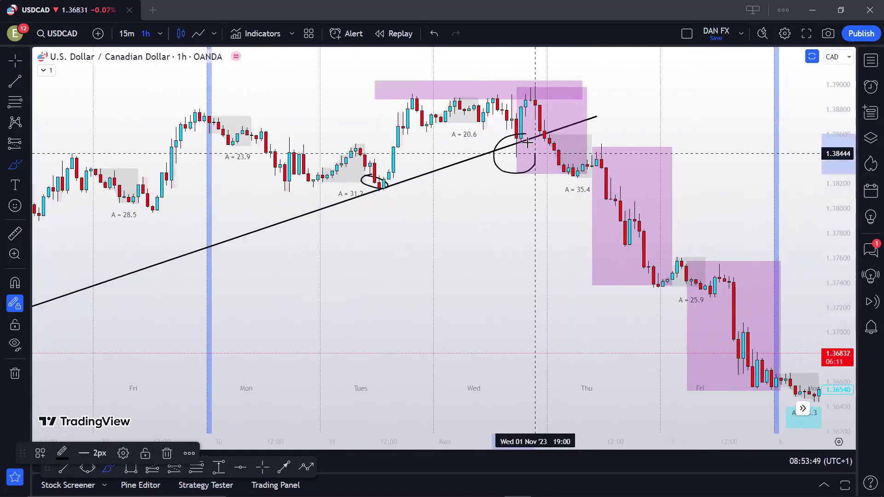
pyautogui.scroll(-5, 460, 179)
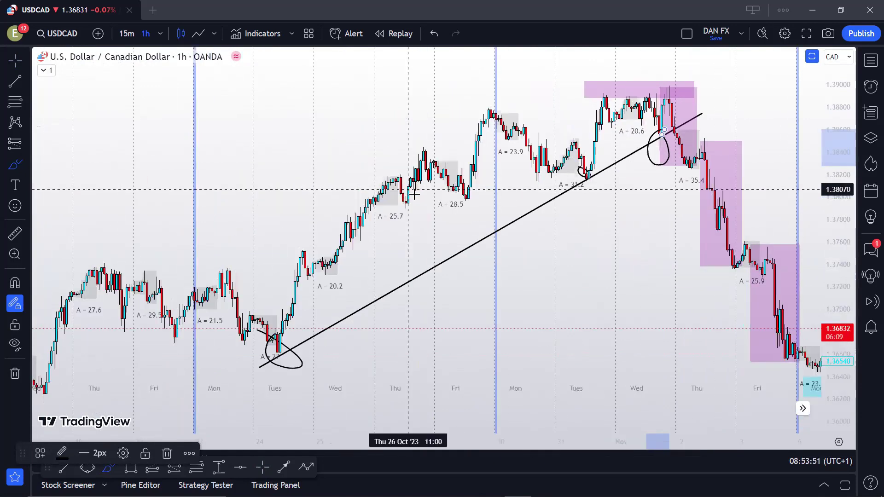
# Step: Add several short diagonal brush strokes across the 1 November candles above the circled touch and leave the brush
pyautogui.scroll(6, 461, 179)
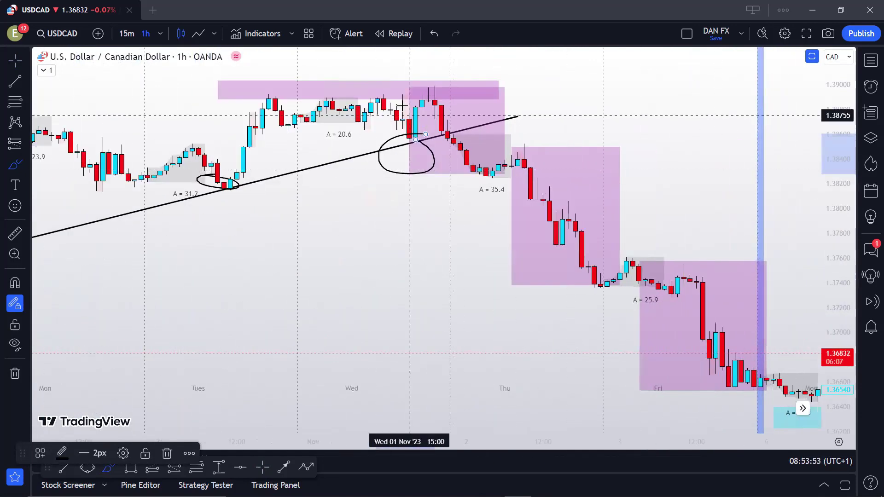
pyautogui.moveTo(450, 129); pyautogui.dragTo(455, 128)
pyautogui.moveTo(399, 114)
pyautogui.mouseDown()
pyautogui.moveTo(435, 140)
pyautogui.moveTo(429, 126)
pyautogui.mouseUp()
pyautogui.moveTo(410, 80); pyautogui.dragTo(447, 112)
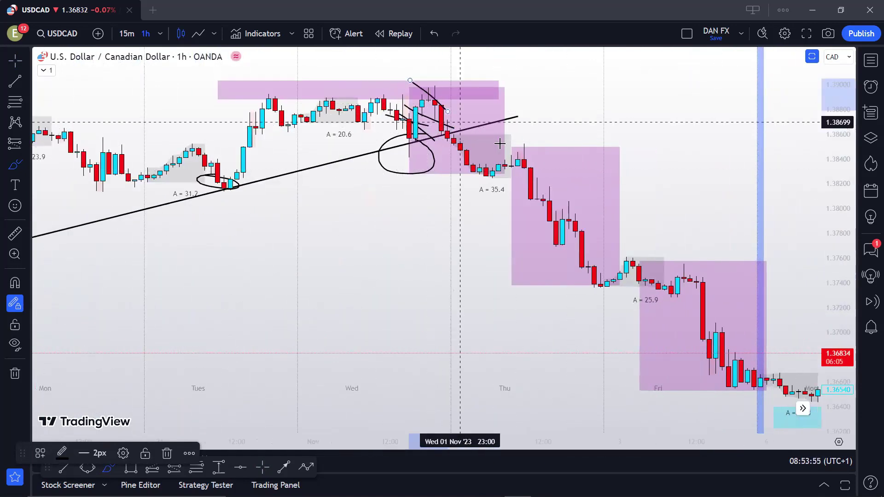
pyautogui.scroll(-1, 508, 187)
pyautogui.scroll(-1, 551, 152)
pyautogui.press('Escape')
# Step: Draw a descending trend line from the 1 November high to 6 November near 1.36452, and shift its start slightly earlier
pyautogui.moveTo(554, 220); pyautogui.dragTo(268, 192)
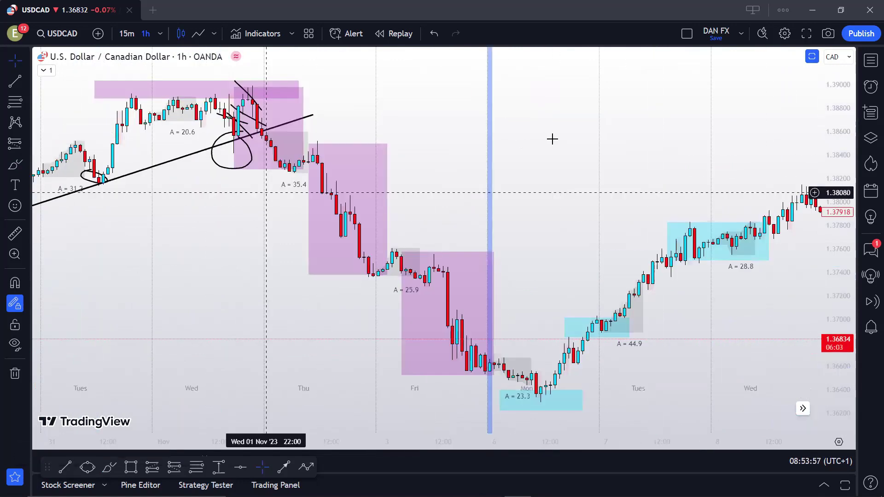
pyautogui.scroll(-1, 560, 140)
pyautogui.moveTo(587, 140); pyautogui.dragTo(404, 145)
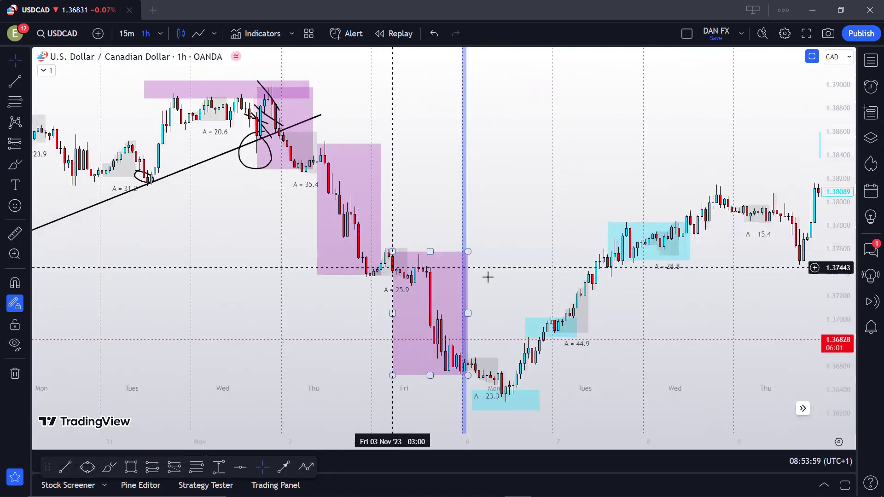
pyautogui.click(15, 81)
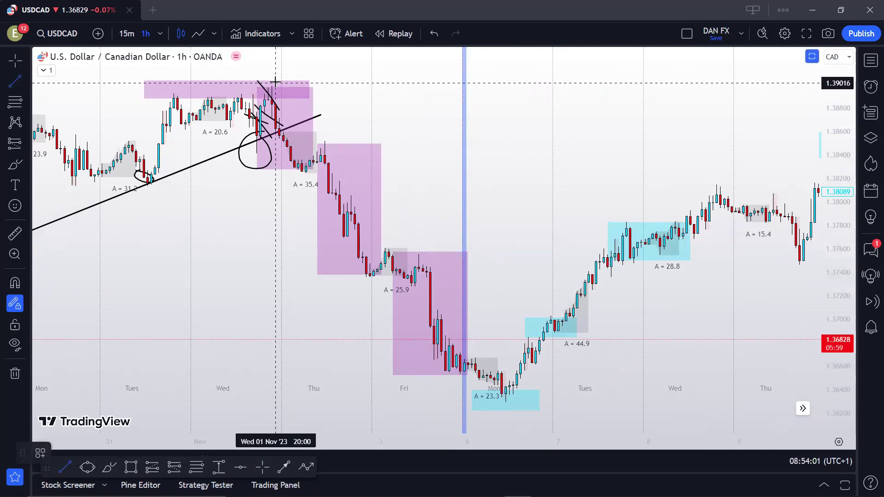
pyautogui.moveTo(275, 82); pyautogui.dragTo(524, 383)
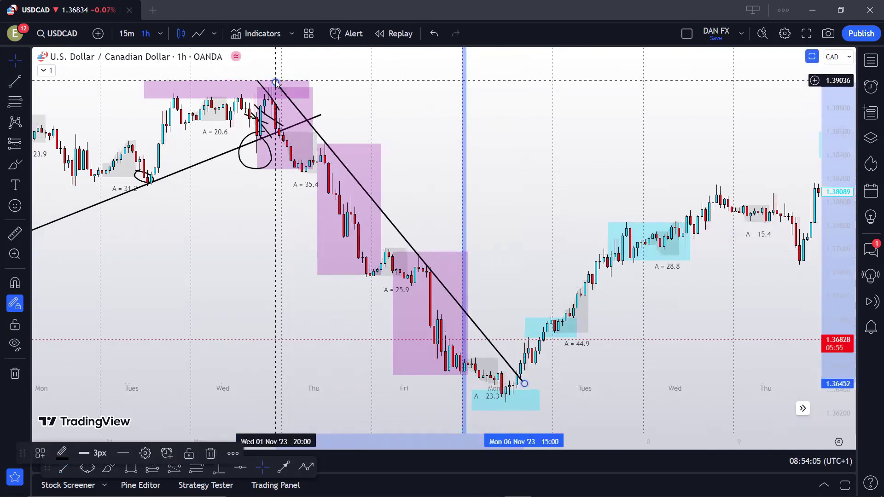
pyautogui.moveTo(276, 82); pyautogui.dragTo(270, 83)
pyautogui.click(393, 128)
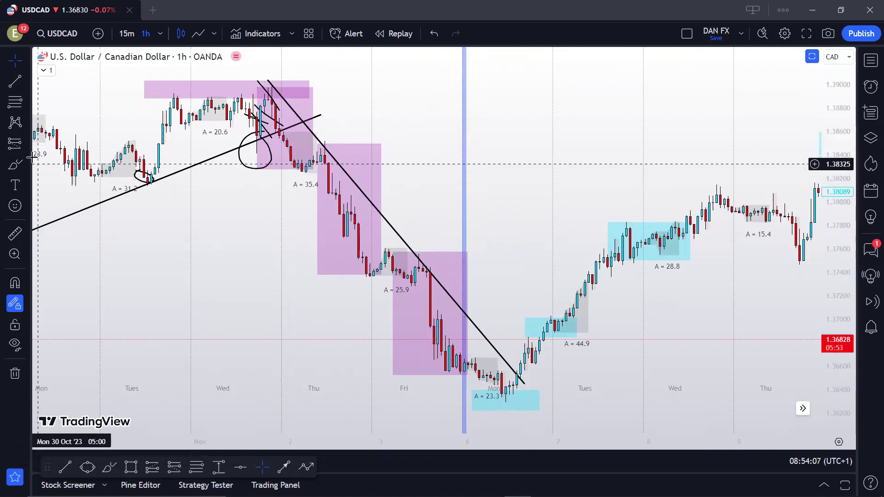
# Step: Circle the descending line's touches at the 1, 2 and 3 November highs, and undo the extra circle around 6 November
pyautogui.click(15, 164)
pyautogui.moveTo(291, 100); pyautogui.dragTo(279, 105)
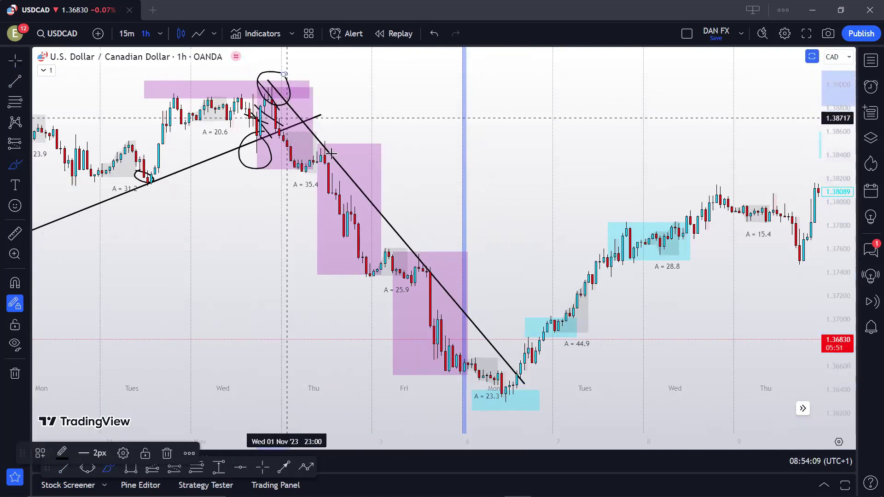
pyautogui.moveTo(332, 124); pyautogui.dragTo(332, 134)
pyautogui.moveTo(430, 241)
pyautogui.mouseDown()
pyautogui.moveTo(398, 249)
pyautogui.moveTo(407, 238)
pyautogui.mouseUp()
pyautogui.moveTo(513, 364)
pyautogui.mouseDown()
pyautogui.moveTo(489, 371)
pyautogui.moveTo(490, 350)
pyautogui.mouseUp()
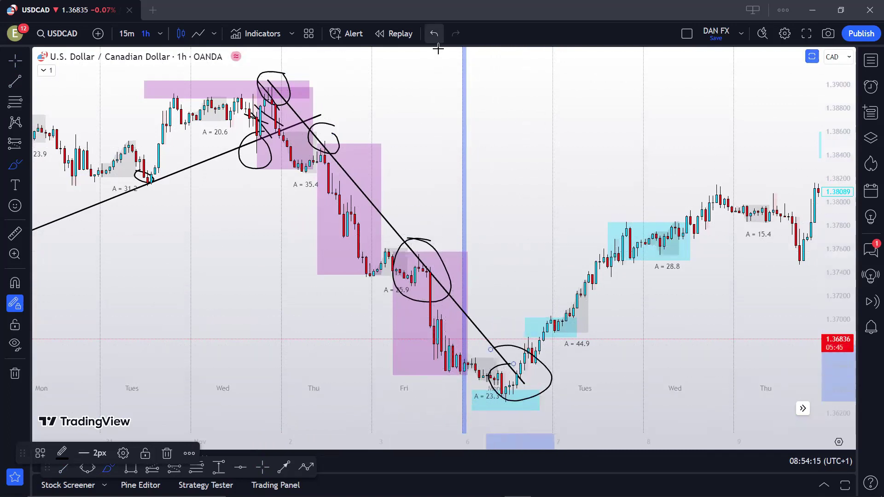
pyautogui.click(434, 34)
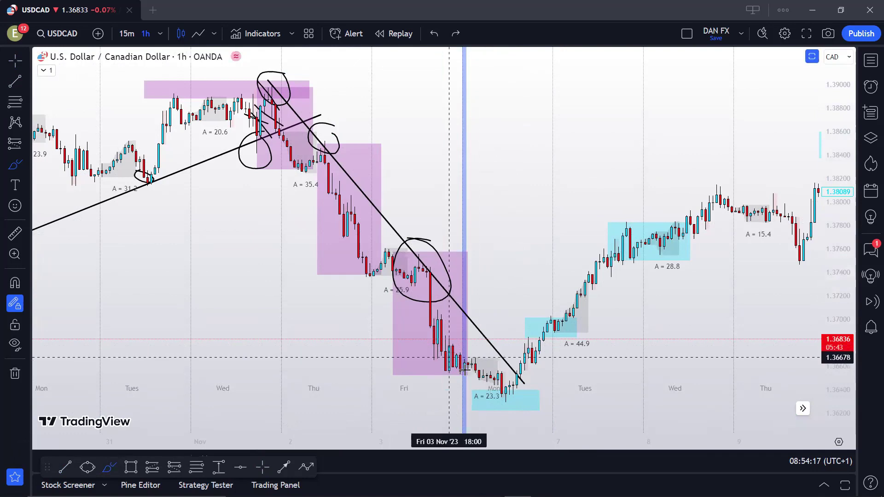
pyautogui.press('Escape')
# Step: Cover the rising daily legs of 6, 7 and 8 November with three purple rectangles
pyautogui.moveTo(578, 172); pyautogui.dragTo(366, 171)
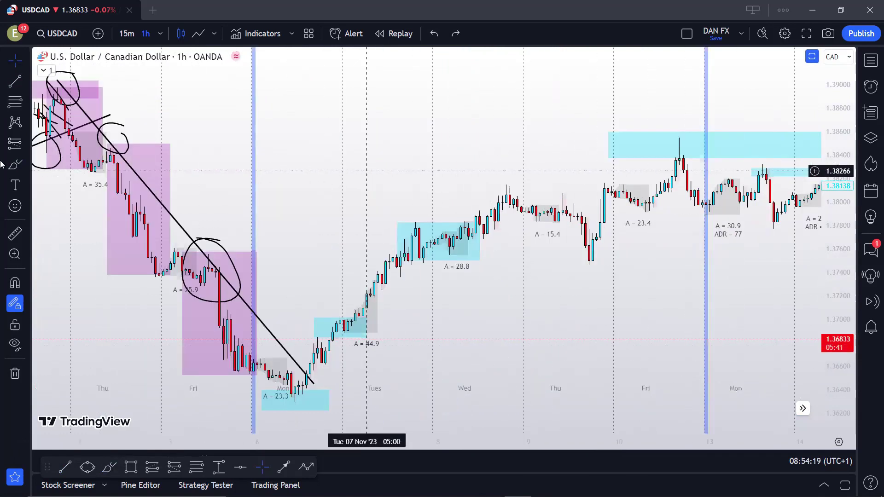
pyautogui.click(16, 165)
pyautogui.click(69, 275)
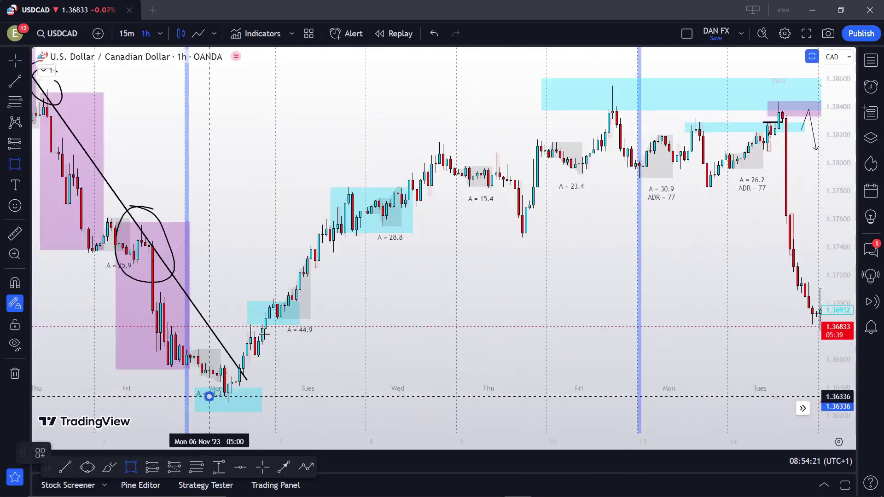
pyautogui.moveTo(209, 396); pyautogui.dragTo(353, 191)
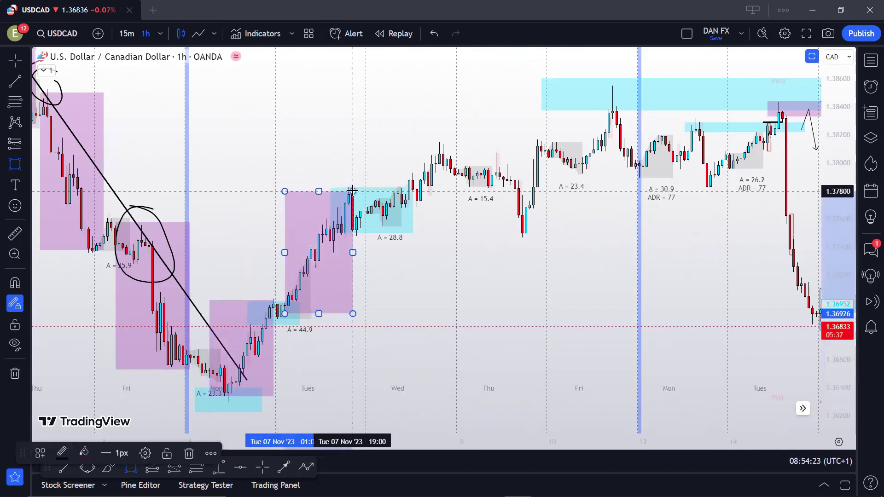
pyautogui.moveTo(405, 208); pyautogui.dragTo(439, 141)
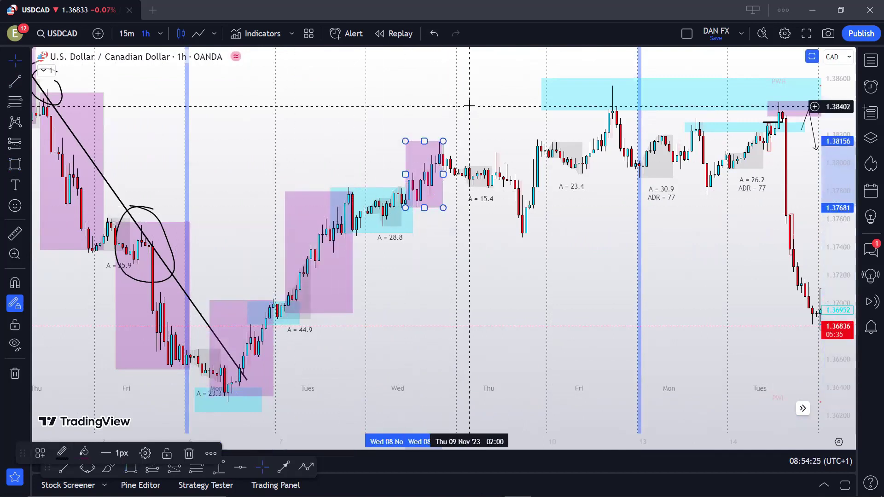
pyautogui.press('Escape')
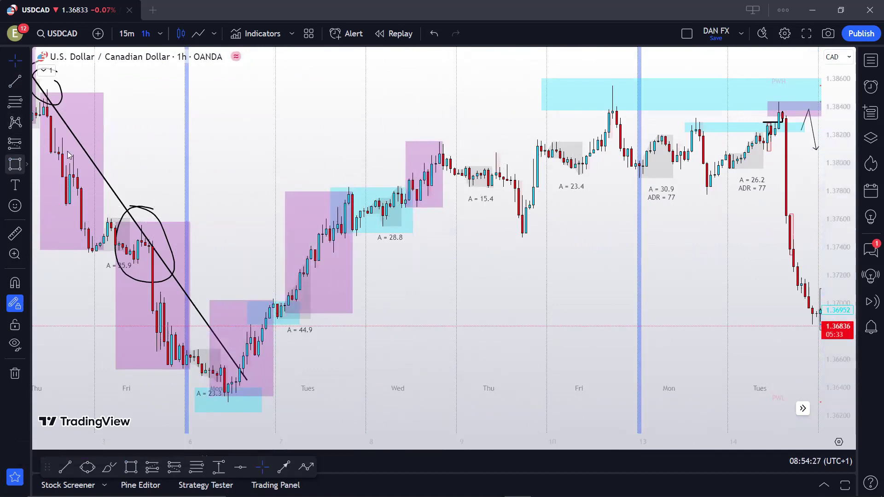
# Step: Brush an arc below the 8 to 9 November candles and a large loop around the 8 to 14 November consolidation
pyautogui.click(26, 165)
pyautogui.click(63, 458)
pyautogui.moveTo(418, 142); pyautogui.dragTo(544, 209)
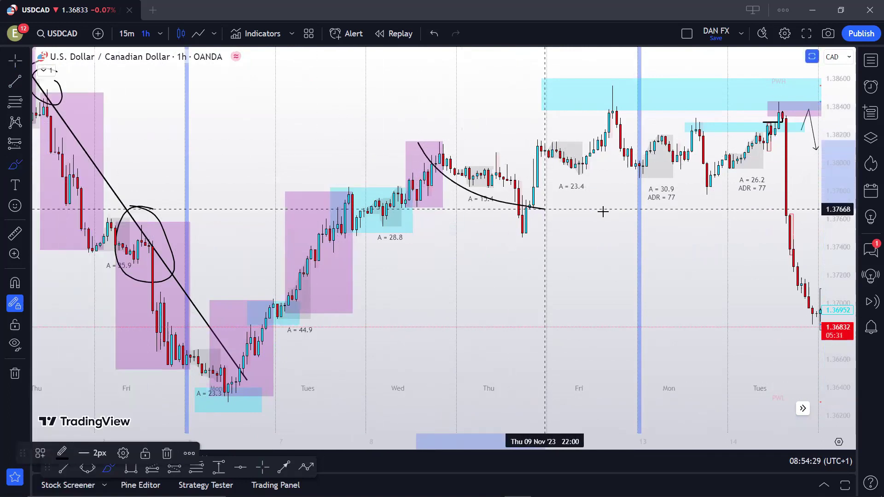
pyautogui.moveTo(602, 212)
pyautogui.mouseDown()
pyautogui.moveTo(813, 138)
pyautogui.moveTo(553, 85)
pyautogui.moveTo(401, 182)
pyautogui.moveTo(594, 197)
pyautogui.mouseUp()
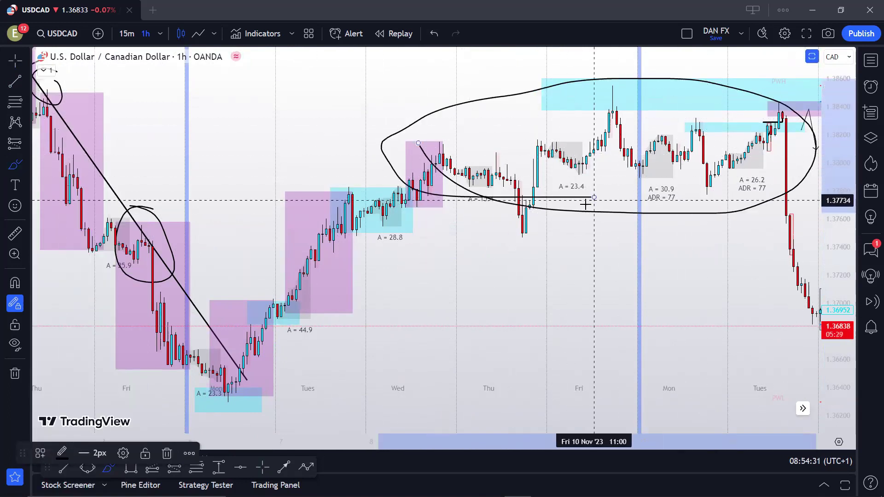
# Step: Undo the demonstration trend lines, brush strokes and purple leg and range rectangles until only the original markings remain
pyautogui.hotkey('ctrl', 'z')
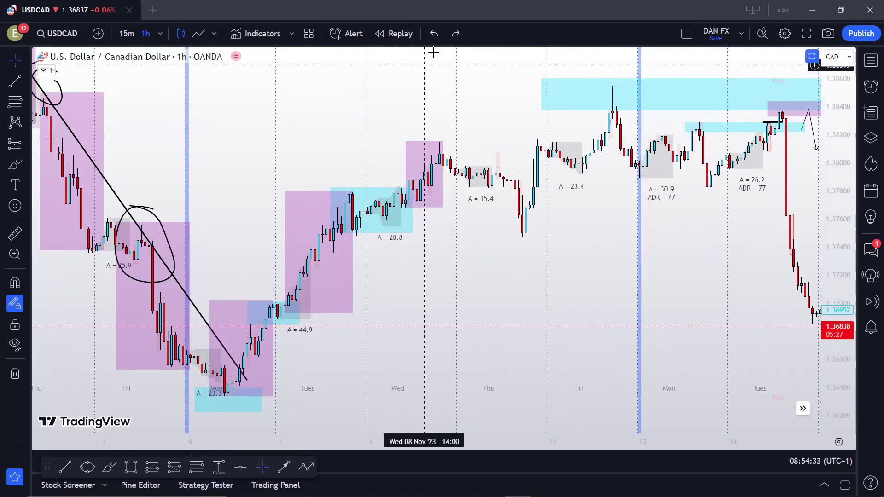
pyautogui.hotkey('ctrl', 'z')
pyautogui.hotkey('ctrl', 'z')
pyautogui.hotkey('ctrl', 'z')
pyautogui.click(433, 33)
pyautogui.click(433, 33)
pyautogui.click(434, 34)
pyautogui.click(434, 34)
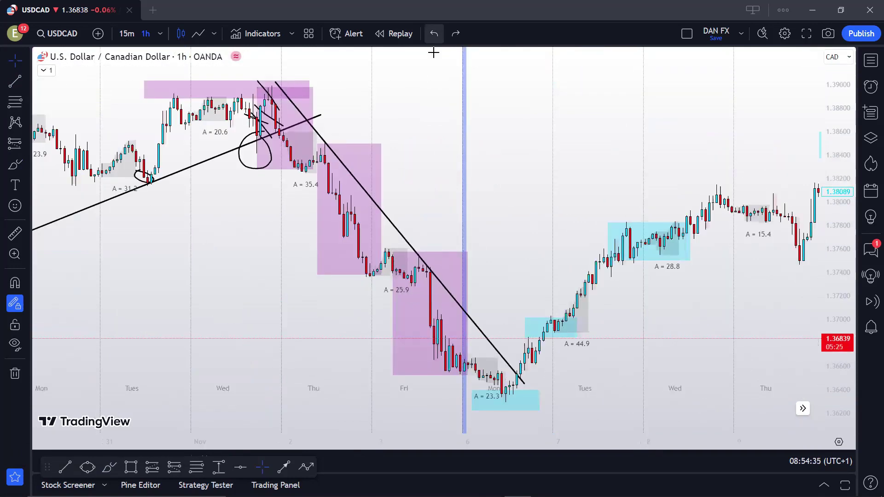
pyautogui.click(433, 33)
pyautogui.click(433, 33)
pyautogui.click(434, 33)
pyautogui.click(434, 33)
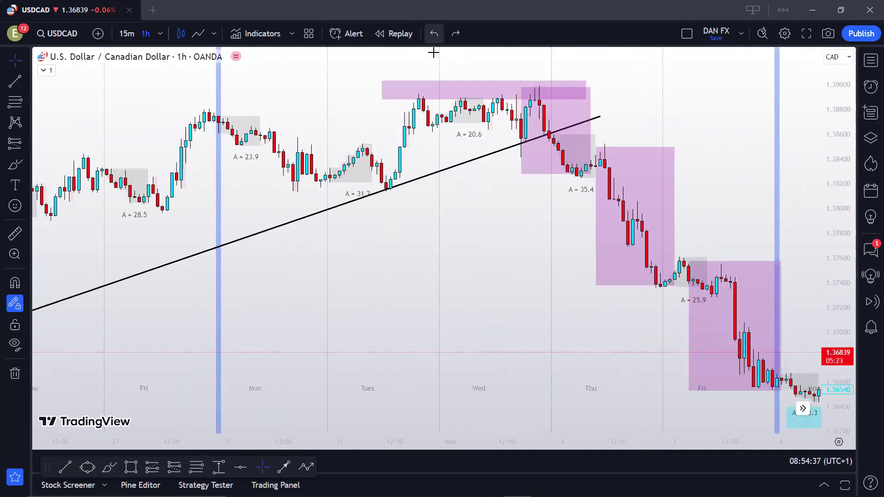
pyautogui.hotkey('ctrl', 'z')
pyautogui.hotkey('ctrl', 'z')
pyautogui.hotkey('ctrl', 'z')
pyautogui.hotkey('ctrl', 'z')
pyautogui.hotkey('ctrl', 'z')
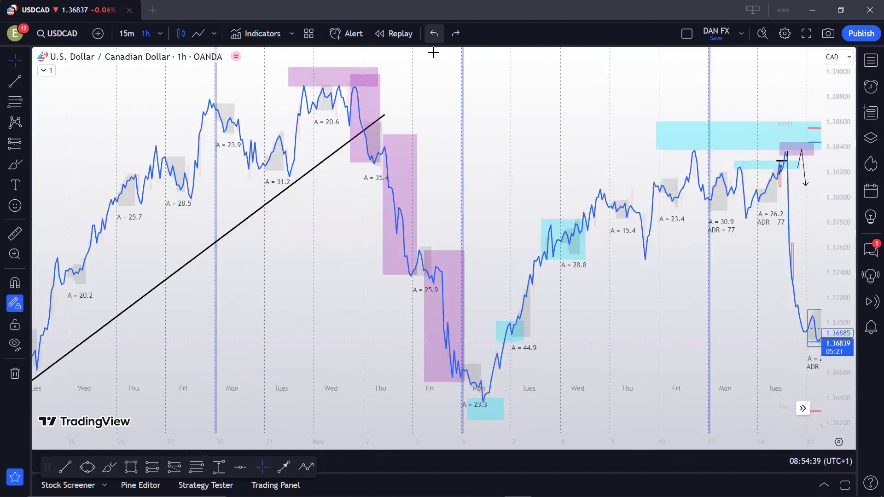
pyautogui.hotkey('ctrl', 'z')
pyautogui.hotkey('ctrl', 'z')
pyautogui.hotkey('ctrl', 'z')
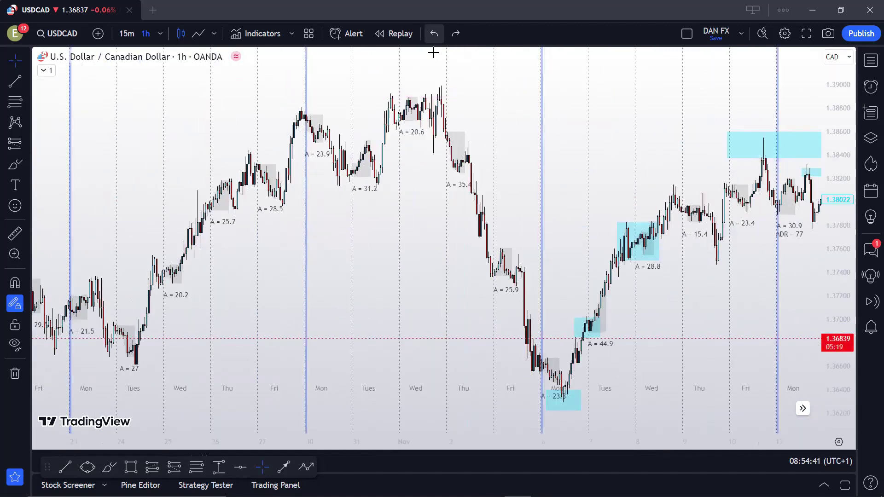
pyautogui.hotkey('ctrl', 'y')
pyautogui.hotkey('ctrl', 'y')
pyautogui.hotkey('ctrl', 'y')
pyautogui.hotkey('ctrl', 'y')
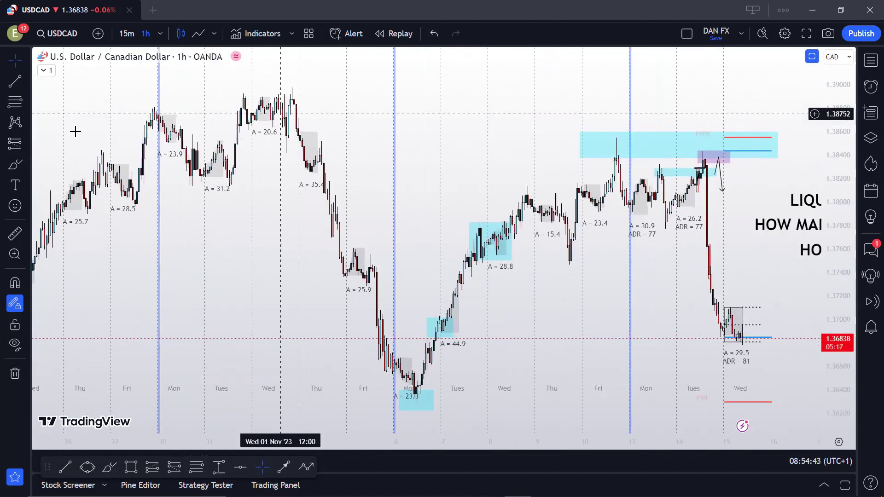
# Step: Place a horizontal line at 1.38144 along the 30 and 31 October lows
pyautogui.click(27, 81)
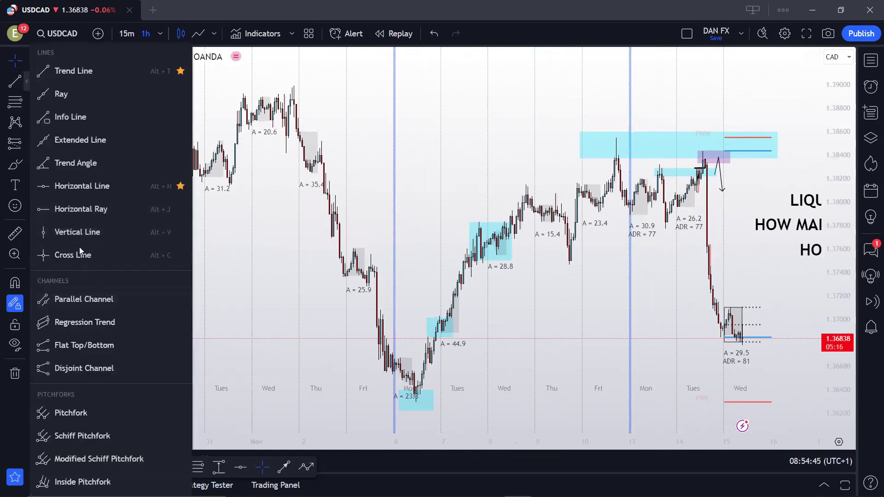
pyautogui.click(77, 186)
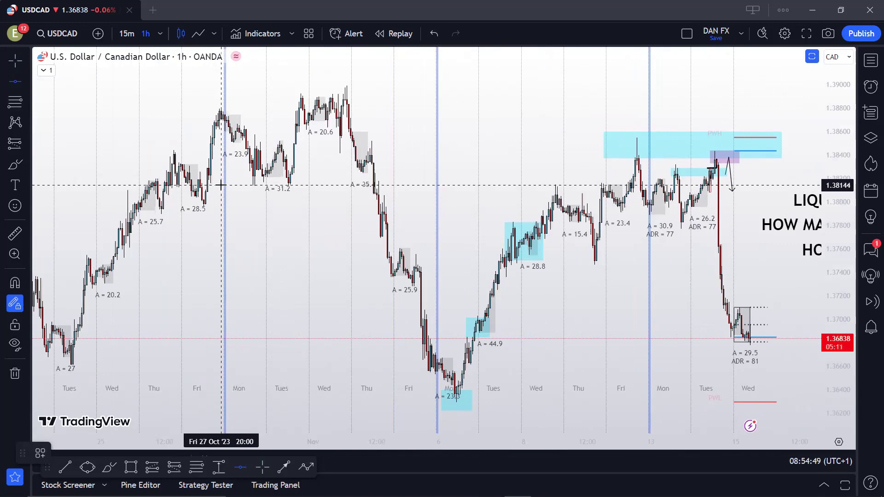
pyautogui.click(221, 186)
pyautogui.moveTo(270, 246); pyautogui.dragTo(294, 252)
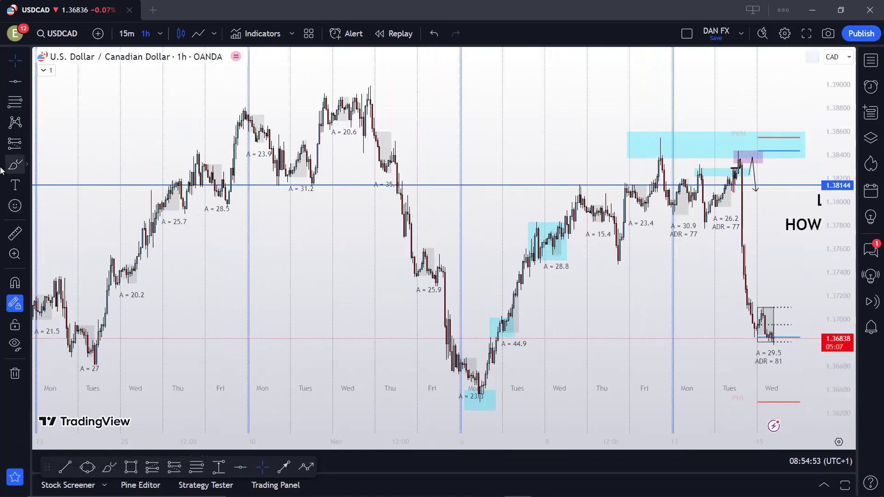
# Step: Place Arrow Mark Up markers below the horizontal line at the 30 October and 31 October lows
pyautogui.click(26, 164)
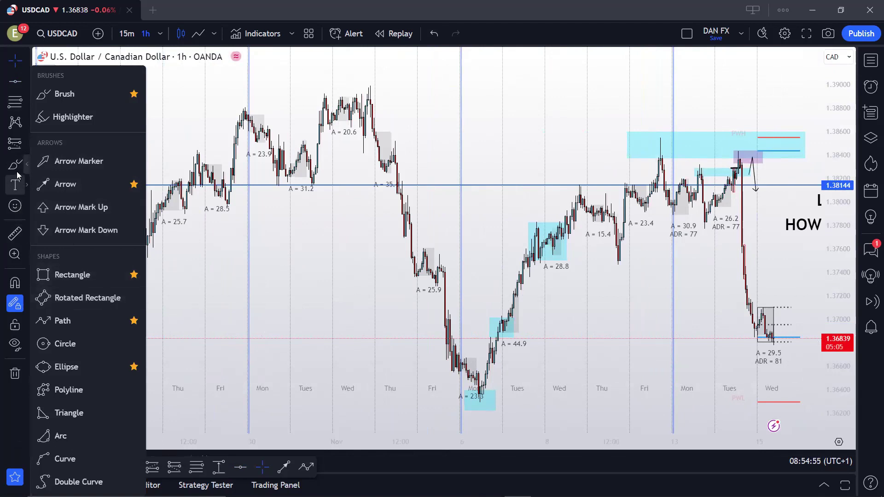
pyautogui.click(67, 214)
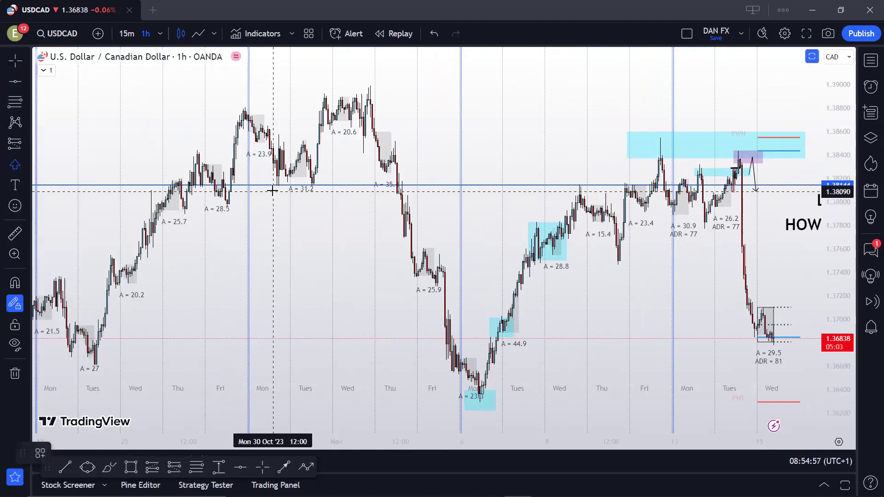
pyautogui.click(276, 190)
pyautogui.click(312, 191)
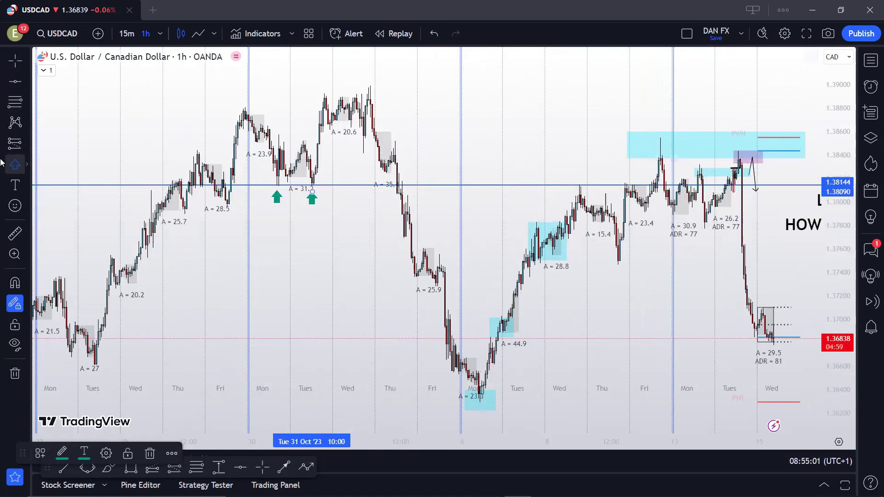
# Step: Place Arrow Mark Down markers above the horizontal line at the 8, 9 and 10 November highs and the 26 October high
pyautogui.click(22, 164)
pyautogui.click(65, 229)
pyautogui.click(579, 178)
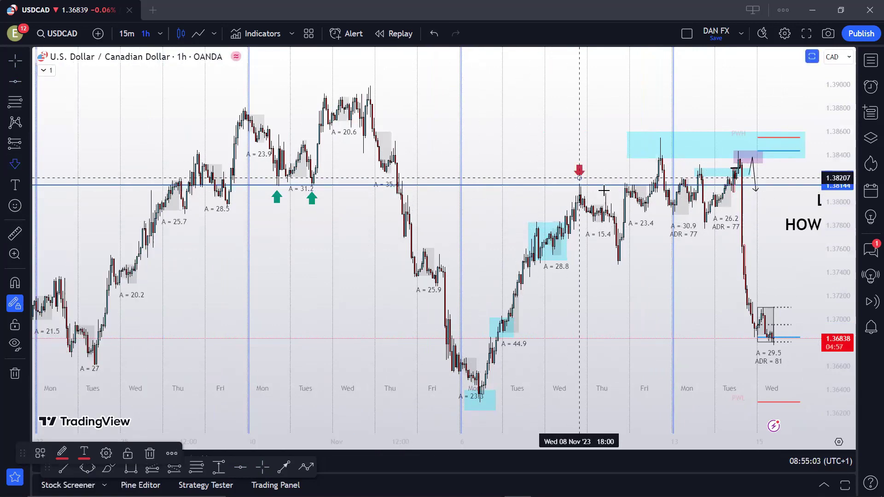
pyautogui.click(623, 176)
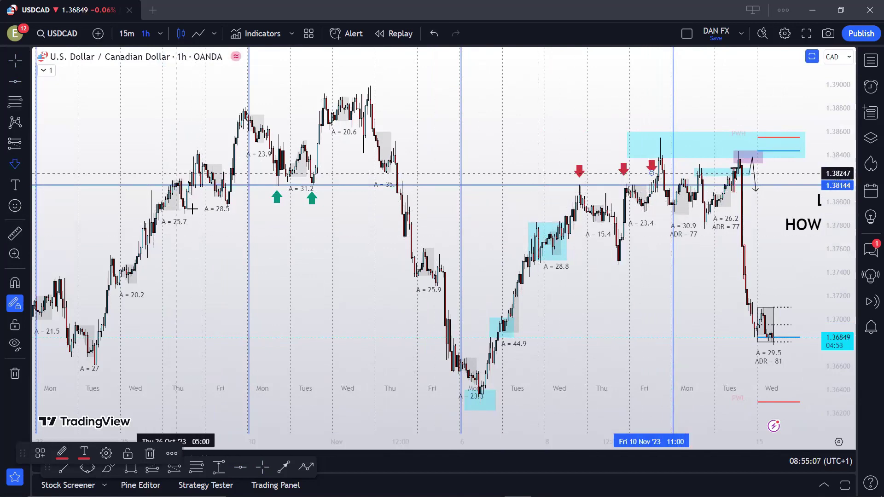
pyautogui.click(176, 173)
pyautogui.press('Escape')
# Step: Examine how price meets the horizontal line across the earlier months and around the arrow-marked October and November touches
pyautogui.moveTo(291, 264); pyautogui.dragTo(577, 289)
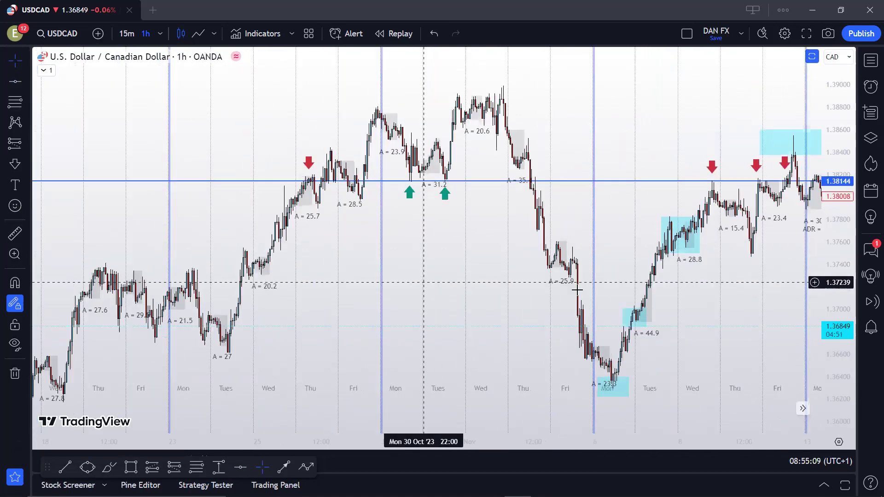
pyautogui.hscroll(-5, 571, 288)
pyautogui.scroll(-4, 518, 279)
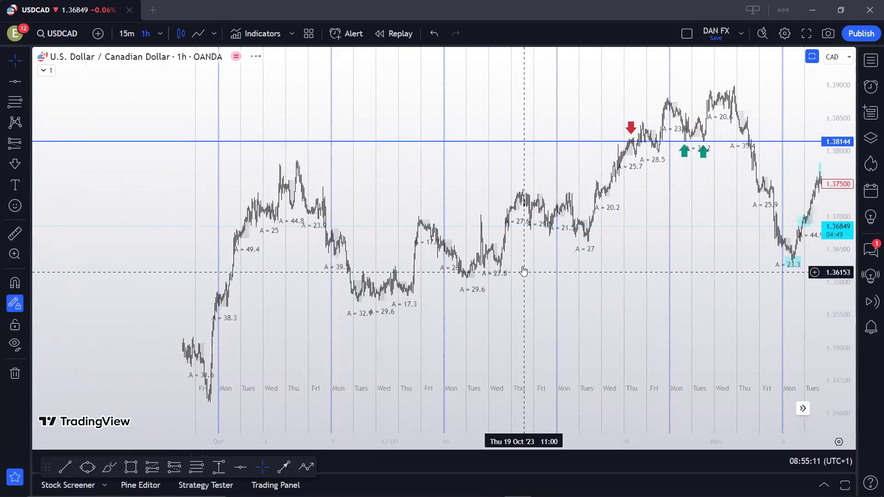
pyautogui.scroll(-2, 536, 273)
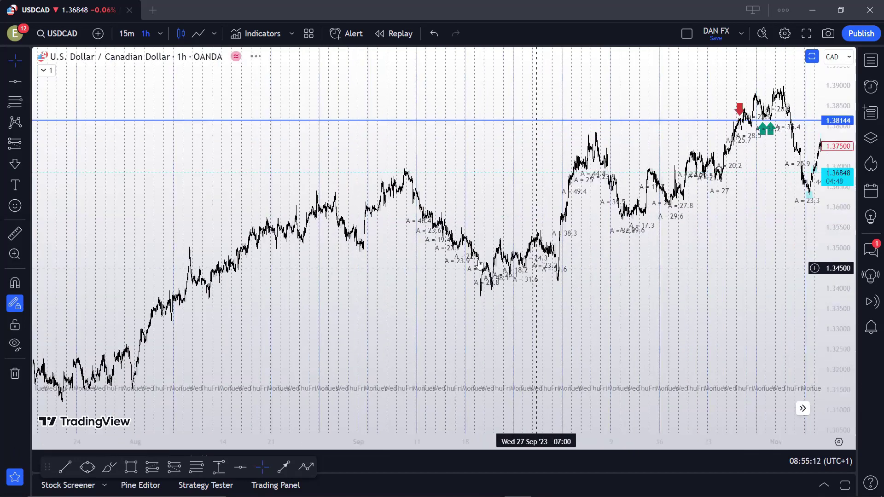
pyautogui.scroll(-2, 479, 265)
pyautogui.scroll(8, 598, 259)
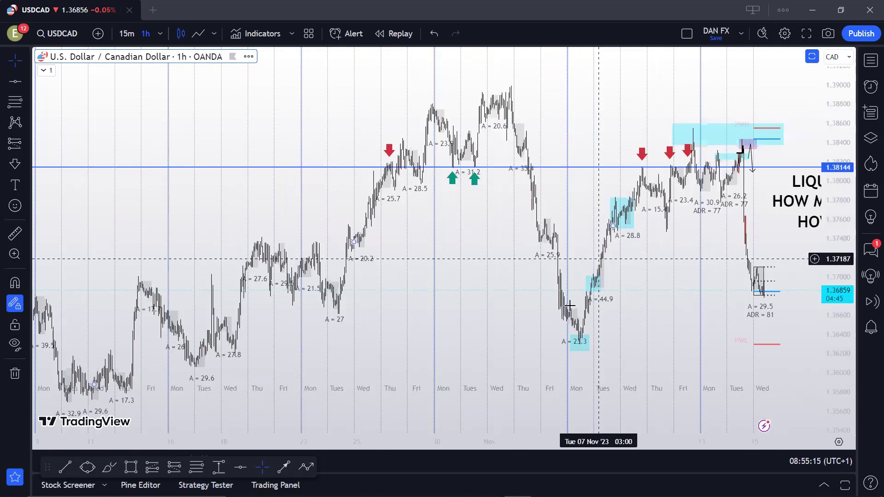
pyautogui.moveTo(583, 305); pyautogui.dragTo(596, 303)
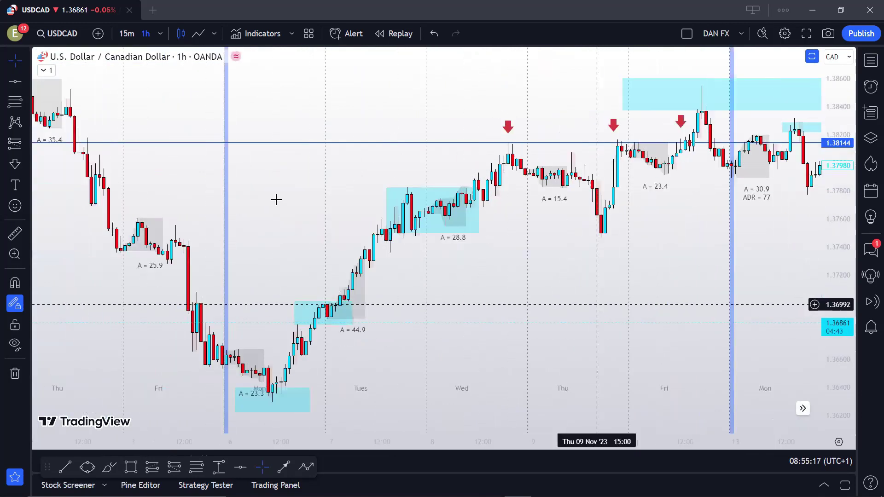
pyautogui.scroll(-2, 273, 196)
pyautogui.moveTo(249, 242); pyautogui.dragTo(371, 262)
pyautogui.hscroll(10, 341, 251)
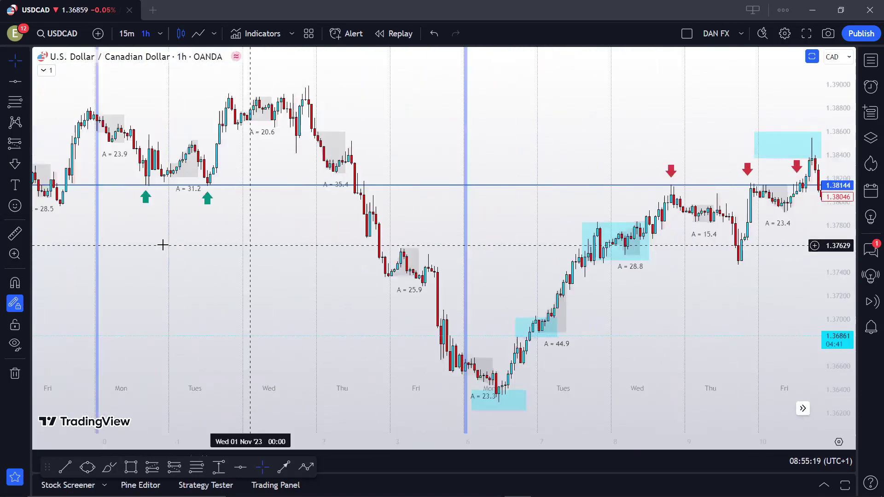
# Step: Draw a thin rectangle zone around the 1.38144 line, extending from the 8 November high to 14 November
pyautogui.scroll(6, 537, 302)
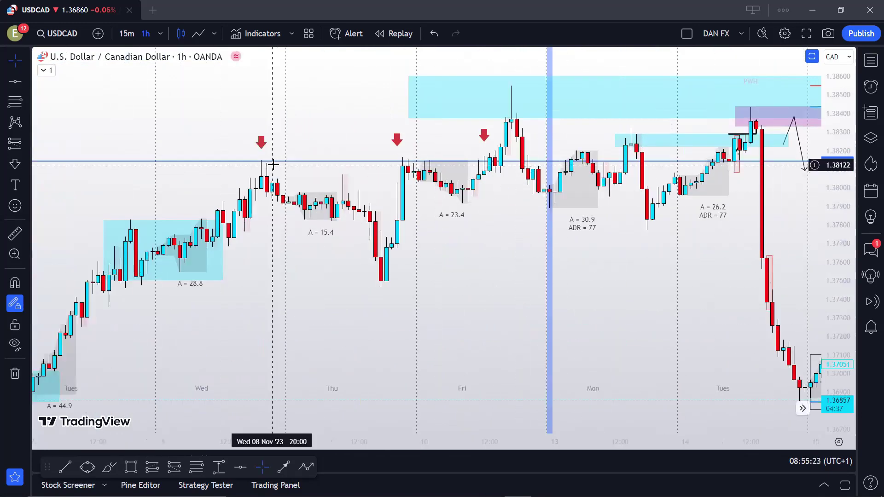
pyautogui.scroll(3, 479, 266)
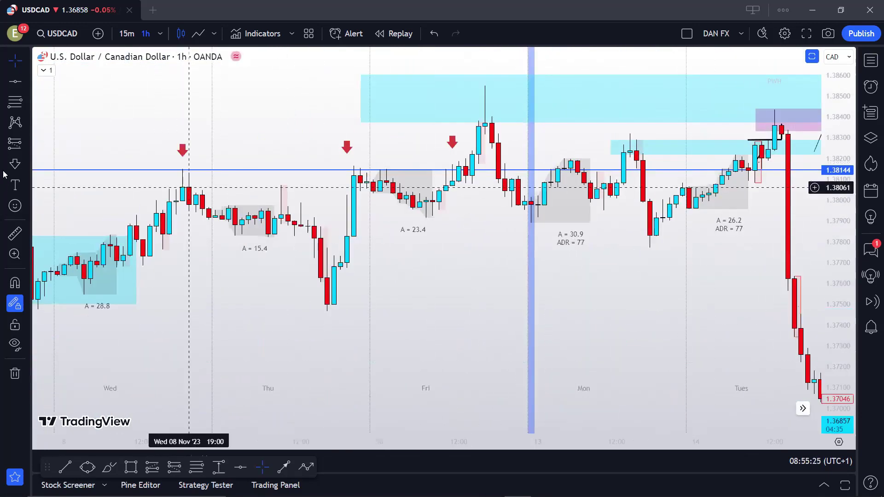
pyautogui.click(130, 467)
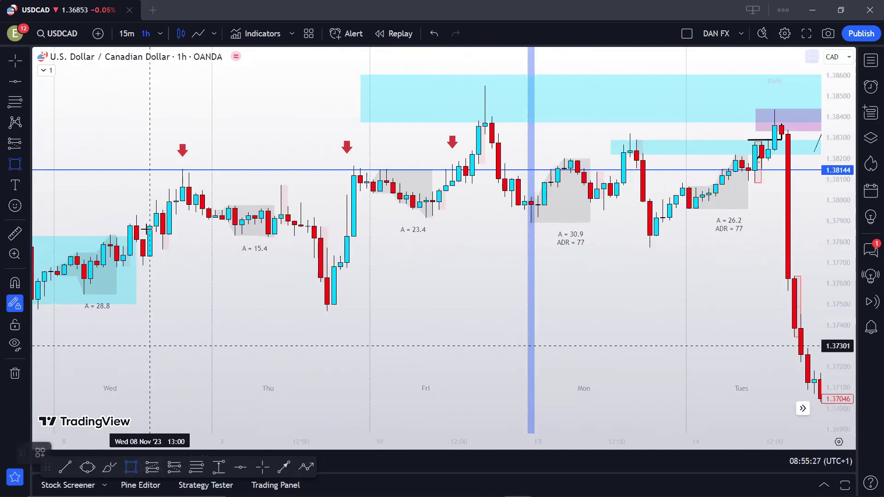
pyautogui.click(143, 169)
pyautogui.click(808, 180)
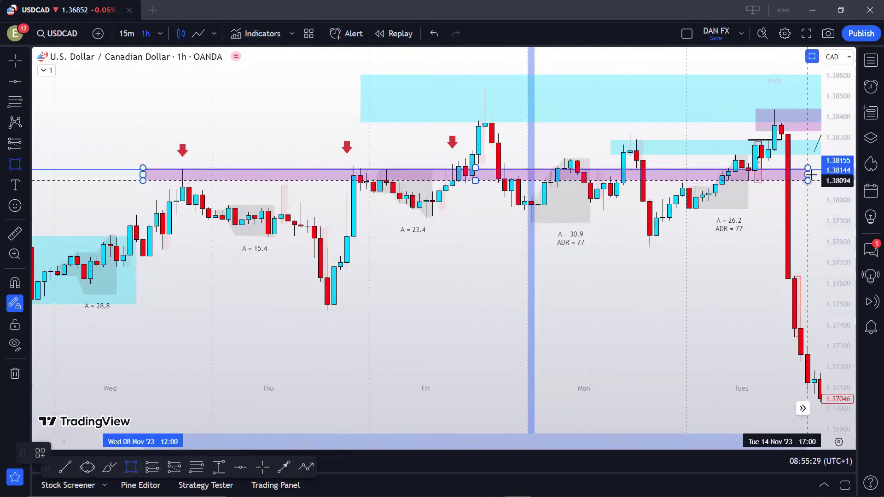
pyautogui.click(814, 177)
pyautogui.press('Escape')
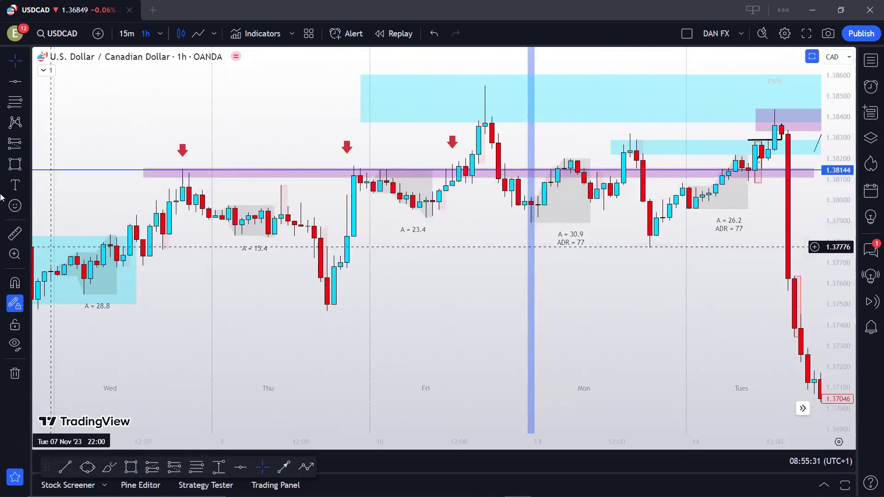
# Step: Try brush arcs around the 9–10 November highs at the horizontal zone, and undo them
pyautogui.click(23, 165)
pyautogui.click(52, 92)
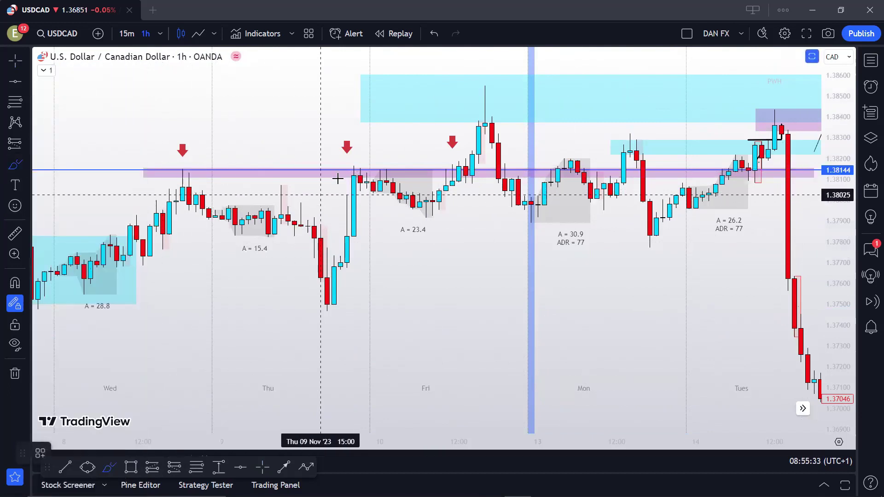
pyautogui.moveTo(368, 162); pyautogui.dragTo(387, 148)
pyautogui.moveTo(450, 162); pyautogui.dragTo(466, 166)
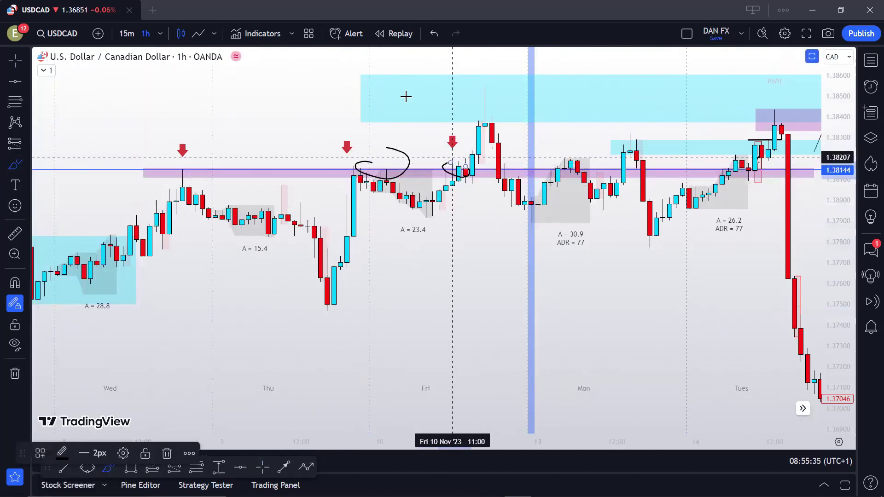
pyautogui.click(433, 33)
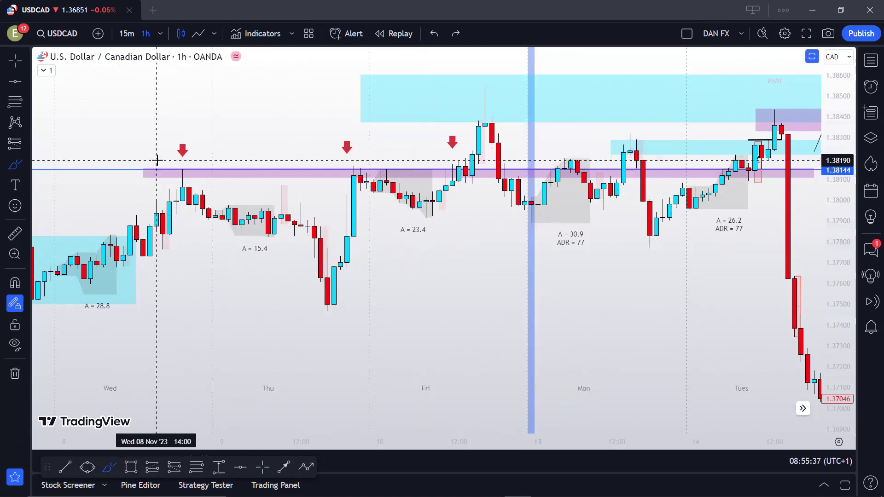
# Step: Try a brush line over the 8, 9 and 10 November highs and a stroke beside the 10 November spike, and undo both
pyautogui.moveTo(158, 161); pyautogui.dragTo(465, 160)
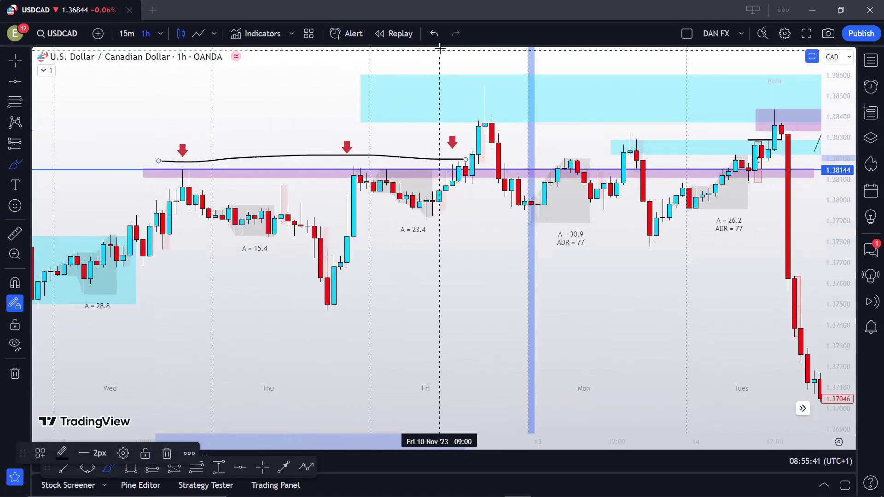
pyautogui.click(434, 33)
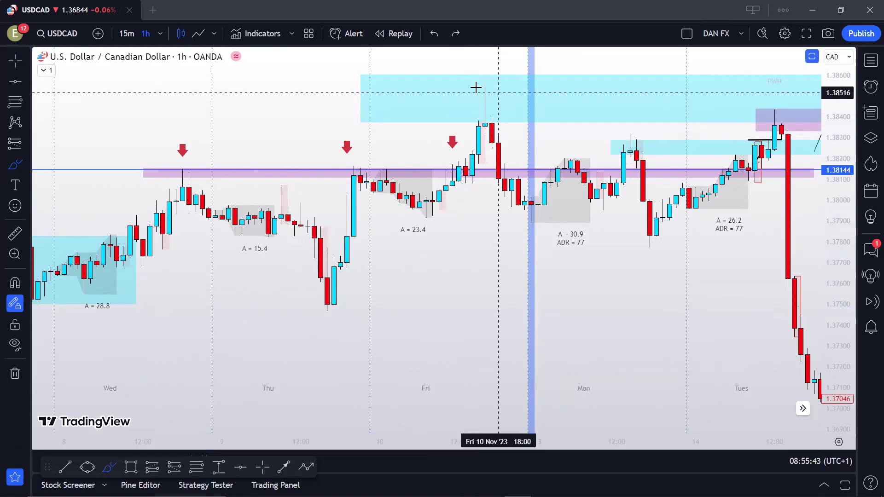
pyautogui.moveTo(495, 91); pyautogui.dragTo(506, 133)
pyautogui.click(434, 33)
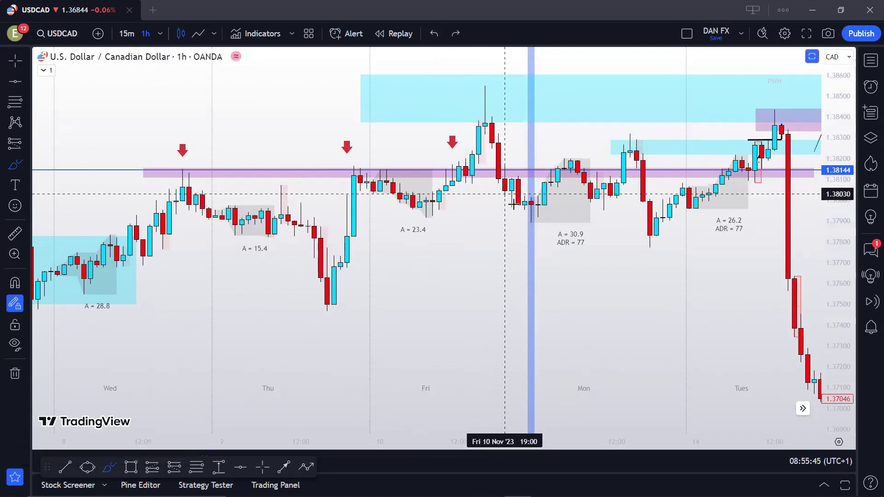
pyautogui.press('Escape')
# Step: Highlight the 10 November spike, both 13 November highs and the 14 November high above the zone with ellipses
pyautogui.moveTo(407, 292); pyautogui.dragTo(361, 305)
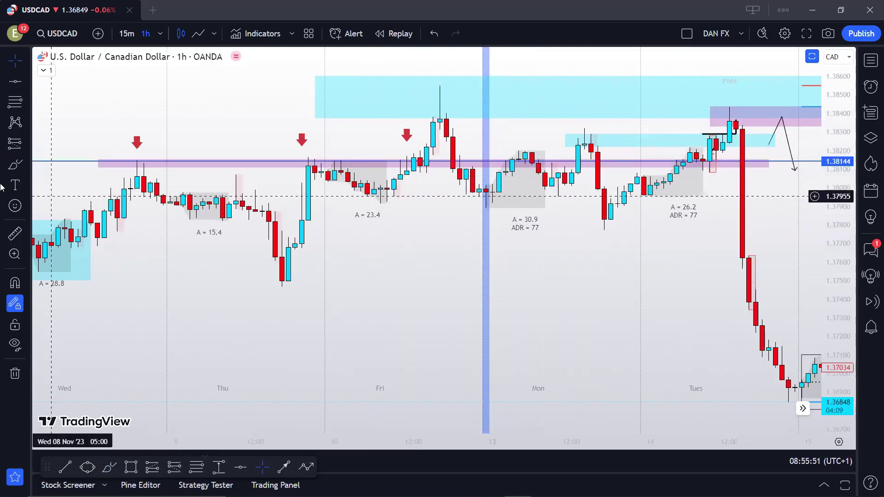
pyautogui.click(87, 467)
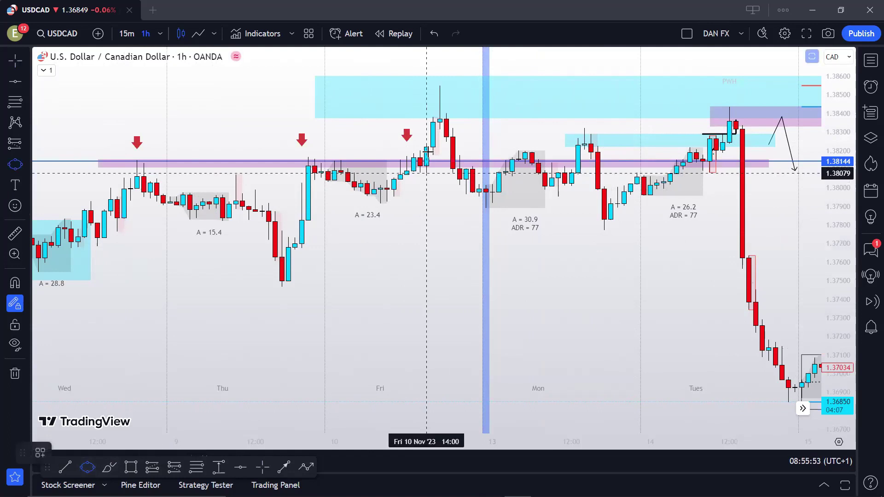
pyautogui.click(452, 89)
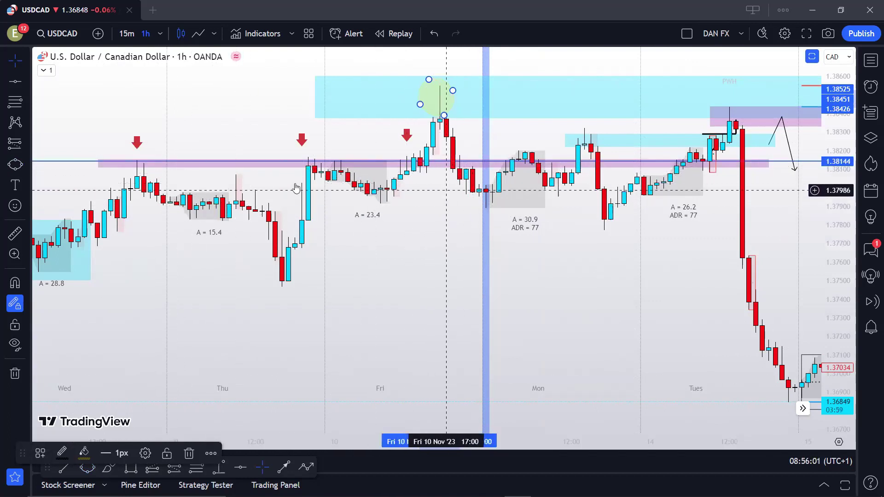
pyautogui.click(16, 164)
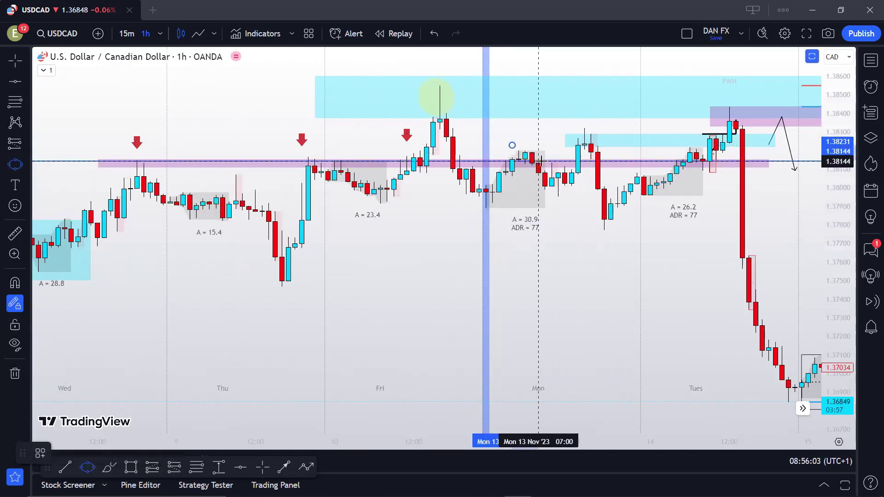
pyautogui.click(524, 165)
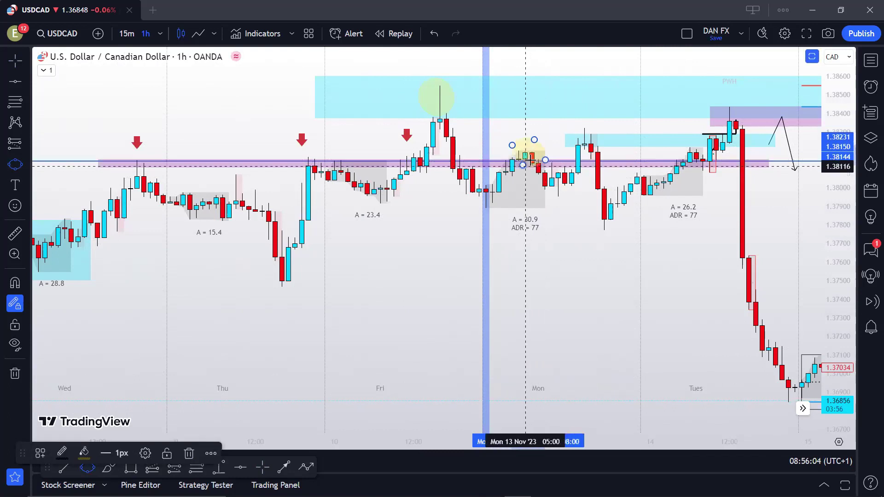
pyautogui.click(564, 149)
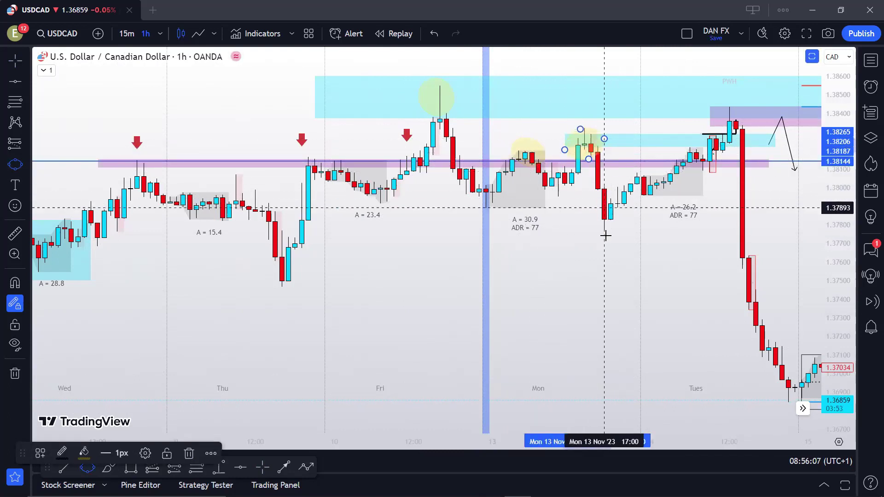
pyautogui.click(716, 126)
pyautogui.click(749, 118)
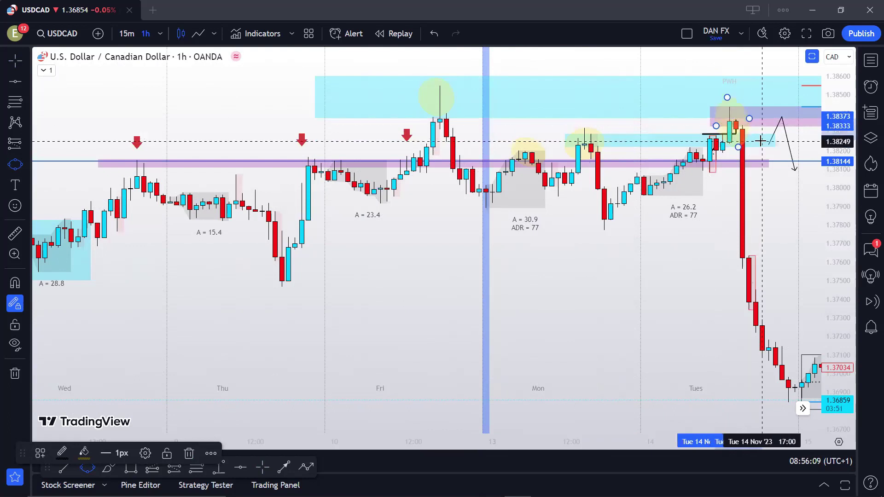
pyautogui.press('Escape')
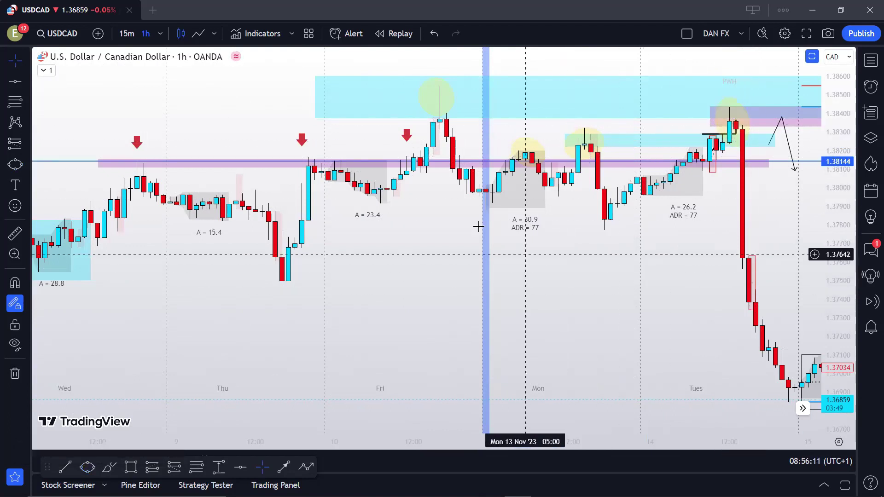
# Step: Place a horizontal line at 1.37187 and draw a three-peak zigzag path crossing it below the 9–10 November candles
pyautogui.click(188, 339)
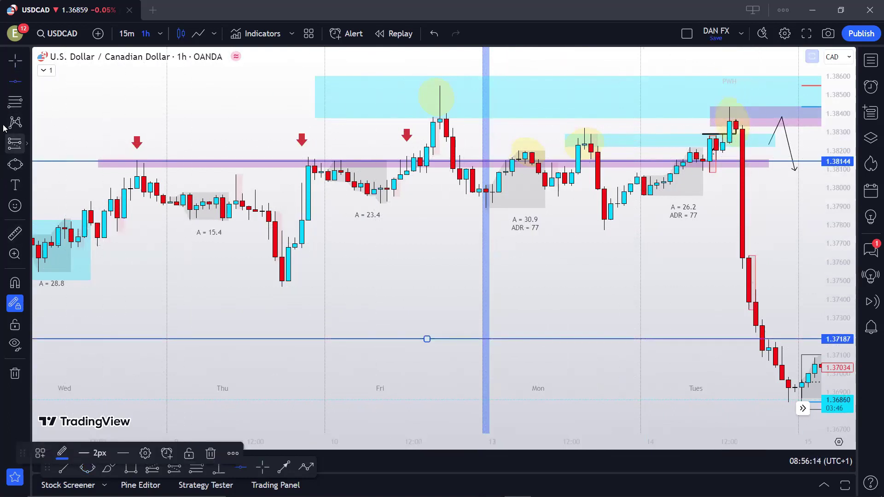
pyautogui.click(306, 467)
pyautogui.click(281, 386)
pyautogui.doubleClick(308, 315)
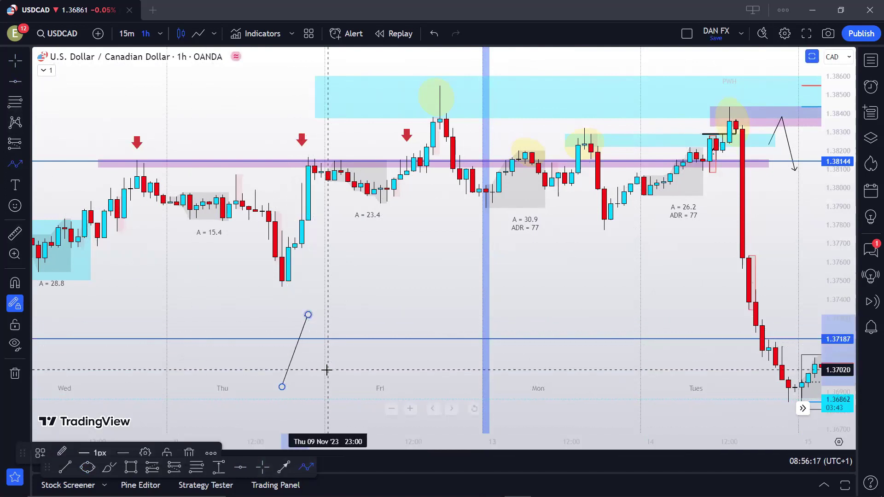
pyautogui.click(434, 34)
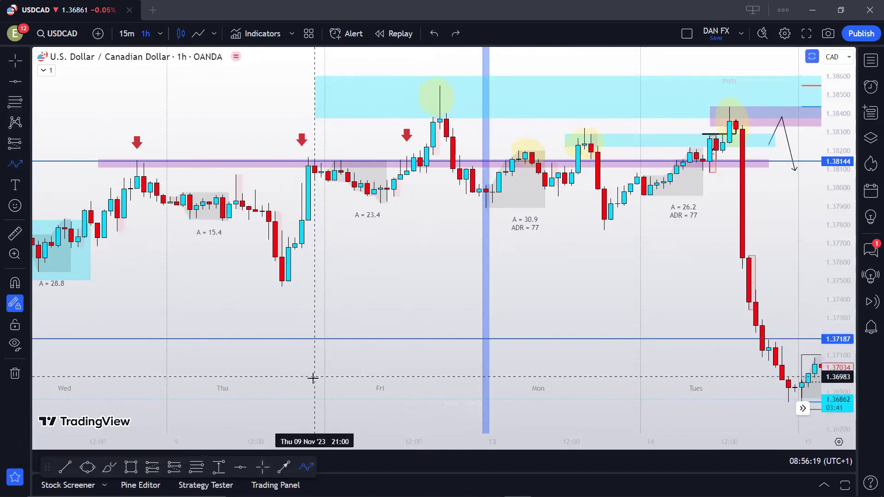
pyautogui.click(314, 380)
pyautogui.click(341, 303)
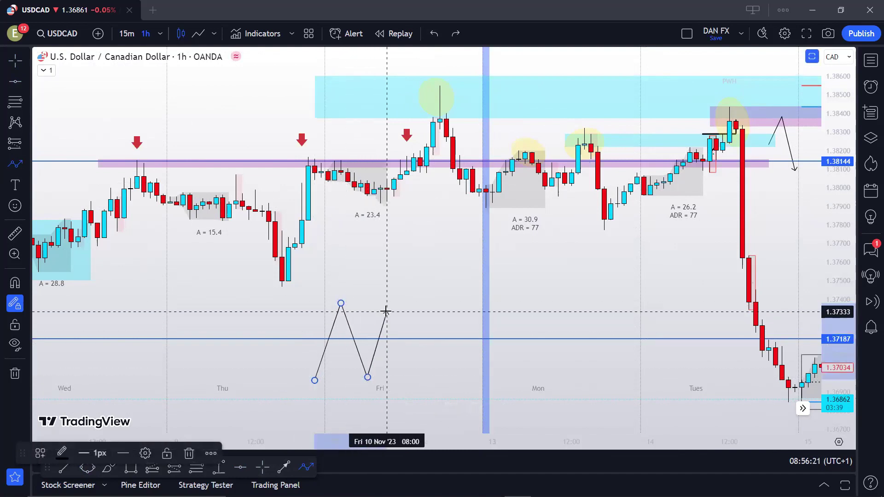
pyautogui.doubleClick(446, 388)
pyautogui.click(424, 266)
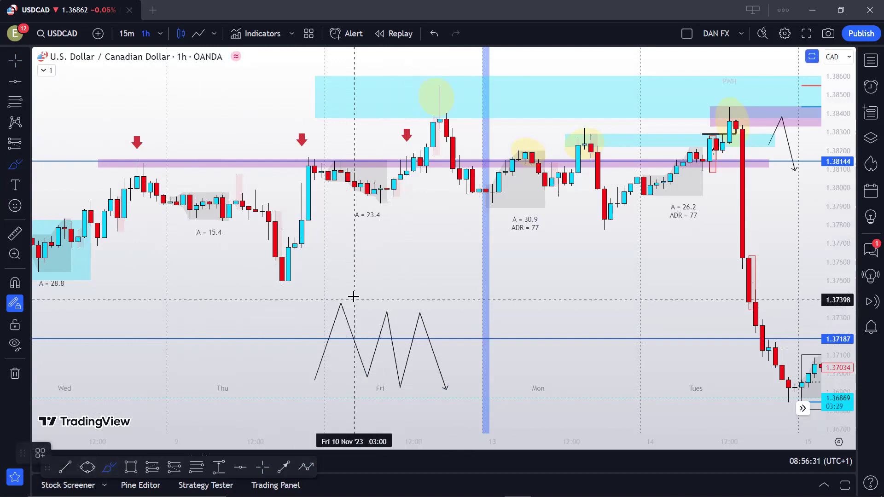
# Step: Circle the three zigzag peaks above the 1.37187 line with the brush and add strokes inside the first circle
pyautogui.moveTo(358, 290); pyautogui.dragTo(333, 286)
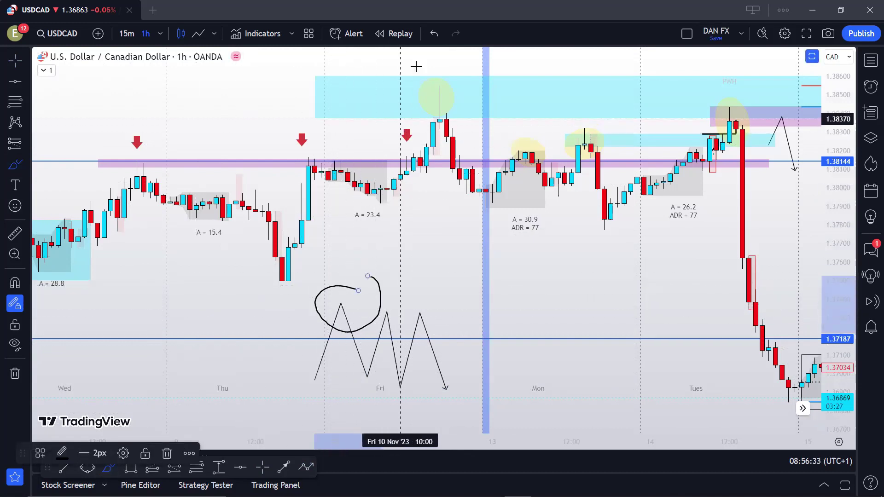
pyautogui.click(433, 37)
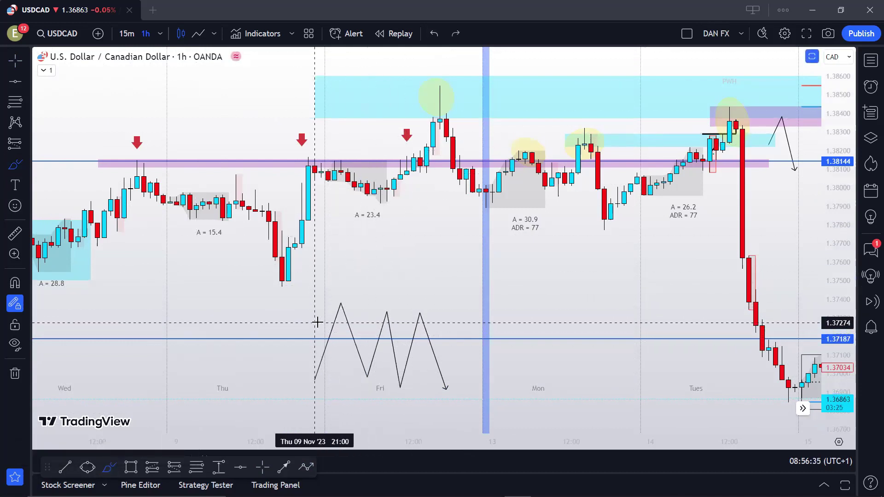
pyautogui.moveTo(317, 323); pyautogui.dragTo(348, 333)
pyautogui.moveTo(351, 299)
pyautogui.mouseDown()
pyautogui.moveTo(338, 336)
pyautogui.moveTo(349, 299)
pyautogui.mouseUp()
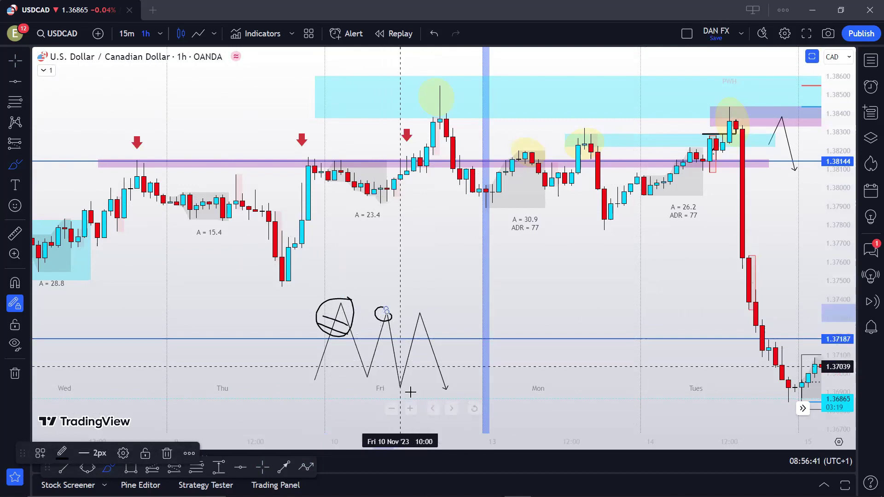
pyautogui.moveTo(421, 306); pyautogui.dragTo(439, 331)
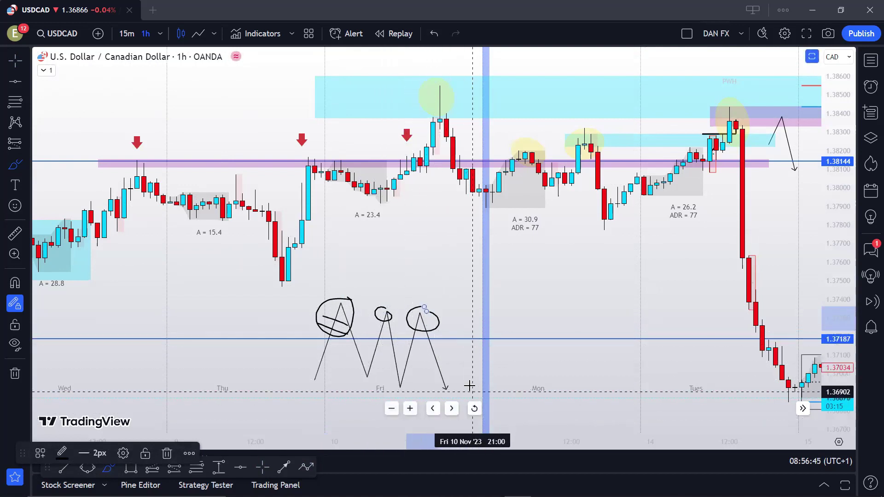
# Step: Undo the brush circles and the zigzag path, and delete the 1.37187 horizontal line
pyautogui.click(433, 33)
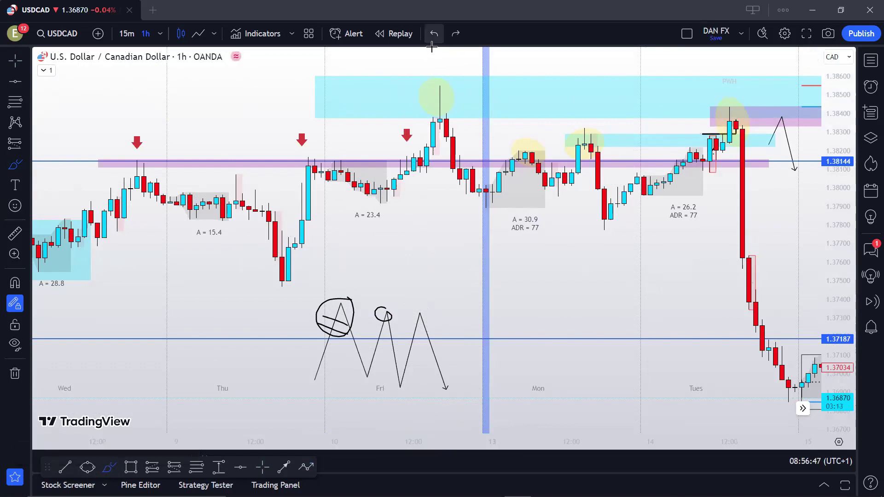
pyautogui.press('Escape')
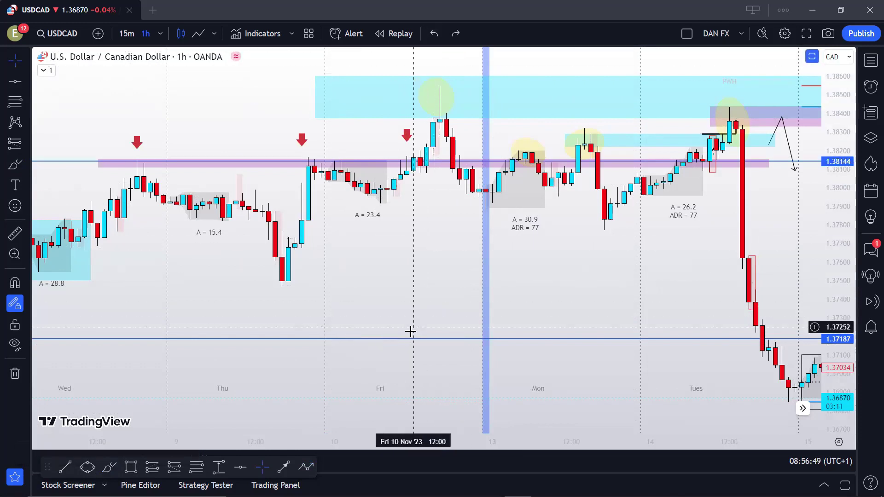
pyautogui.click(404, 339)
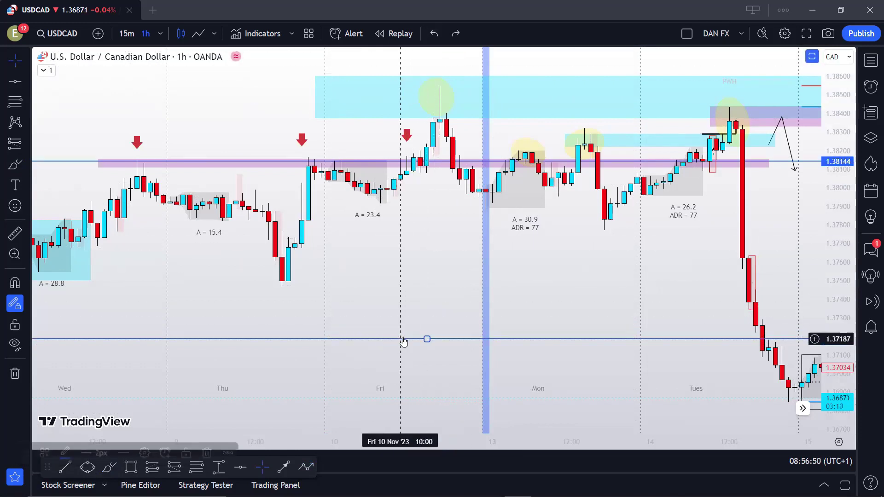
pyautogui.click(232, 453)
pyautogui.click(211, 453)
# Step: Sketch a temporary brush line beneath the 10 and 13 November lows, and return to the latest candles
pyautogui.moveTo(392, 322)
pyautogui.mouseDown()
pyautogui.moveTo(448, 331)
pyautogui.moveTo(440, 332)
pyautogui.moveTo(450, 319)
pyautogui.moveTo(469, 318)
pyautogui.mouseUp()
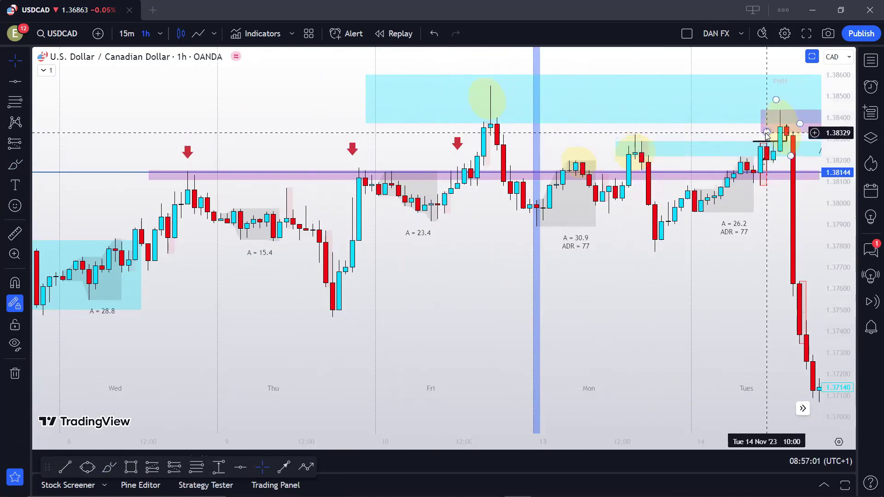
pyautogui.click(15, 165)
pyautogui.moveTo(387, 224); pyautogui.dragTo(608, 226)
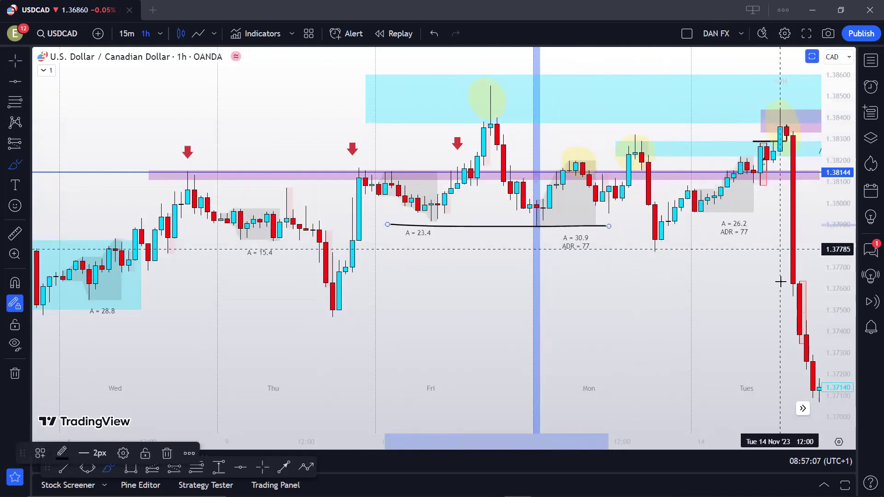
pyautogui.press('Escape')
pyautogui.click(802, 409)
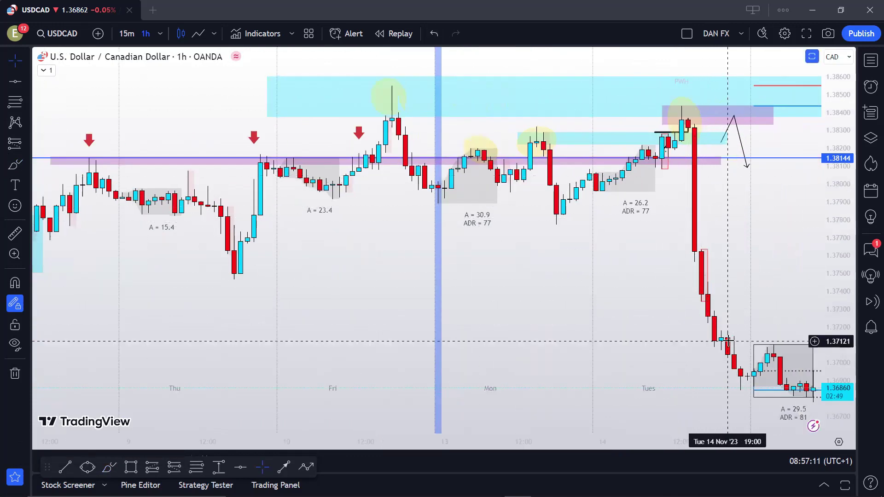
pyautogui.moveTo(641, 312)
pyautogui.mouseDown()
pyautogui.moveTo(676, 321)
pyautogui.moveTo(653, 315)
pyautogui.mouseUp()
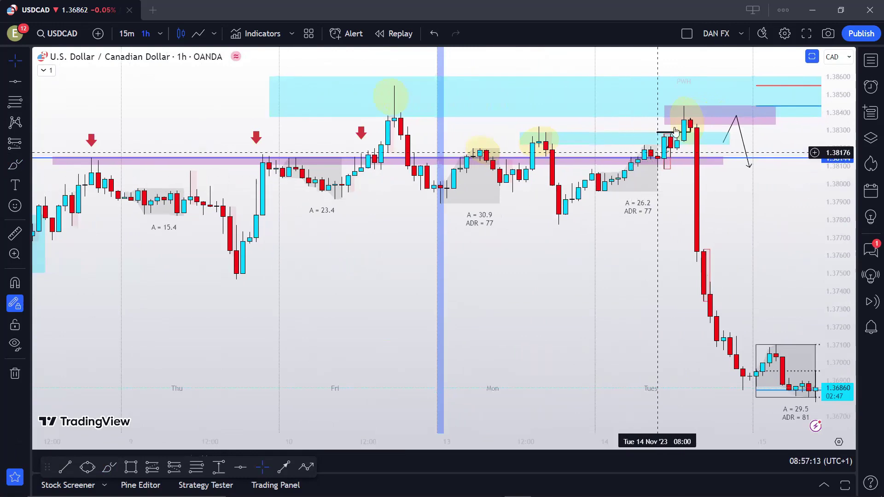
# Step: Switch the chart to the 15-minute timeframe and frame the rise from 13 November to 14 November
pyautogui.click(26, 82)
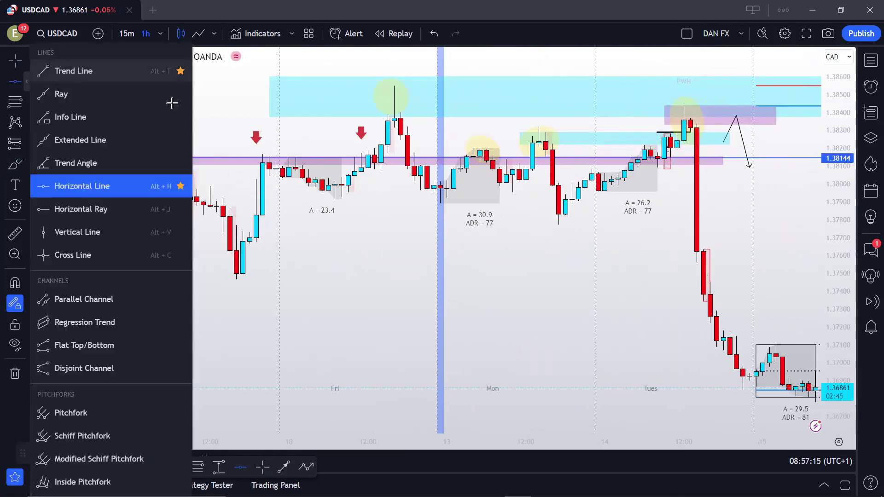
pyautogui.click(46, 71)
pyautogui.click(133, 37)
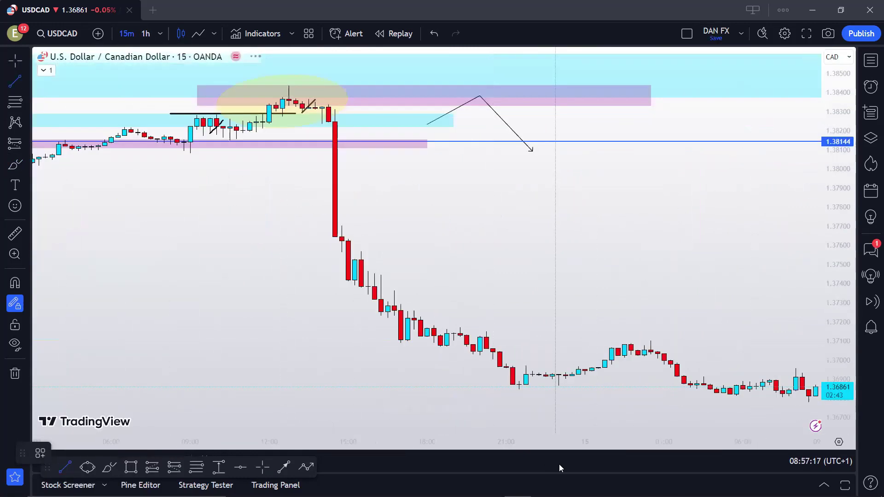
pyautogui.press('Escape')
pyautogui.moveTo(177, 222); pyautogui.dragTo(609, 291)
pyautogui.scroll(-2, 524, 289)
pyautogui.scroll(2, 799, 300)
pyautogui.moveTo(835, 297); pyautogui.dragTo(835, 271)
pyautogui.moveTo(727, 282); pyautogui.dragTo(471, 305)
# Step: Draw a rising trend line beneath the lows from 13 November 17:30 at 1.37765 to 14 November 15:15 at about 1.3829
pyautogui.hotkey('alt', 't')
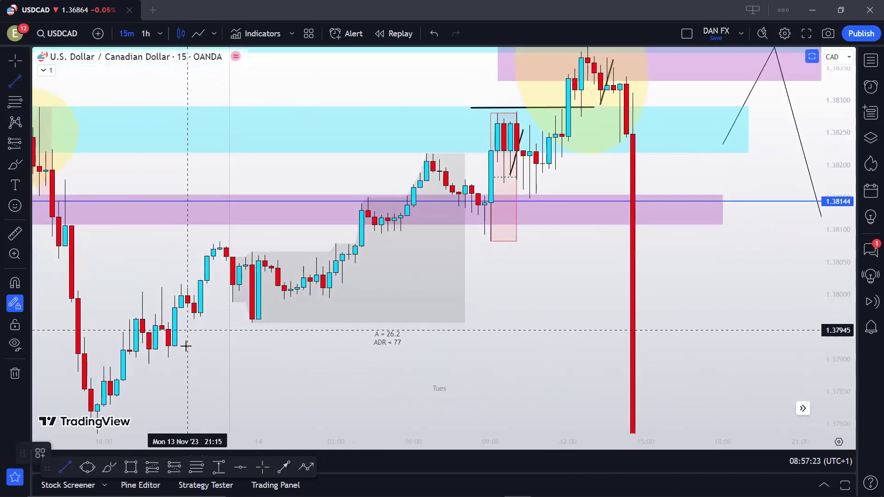
pyautogui.scroll(-2, 255, 353)
pyautogui.scroll(2, 239, 419)
pyautogui.press('Escape')
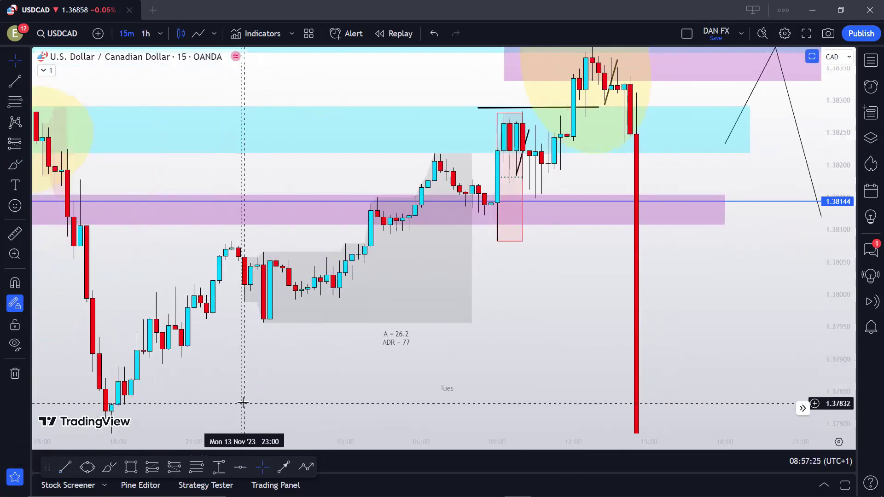
pyautogui.moveTo(244, 391); pyautogui.dragTo(253, 358)
pyautogui.hotkey('alt', 't')
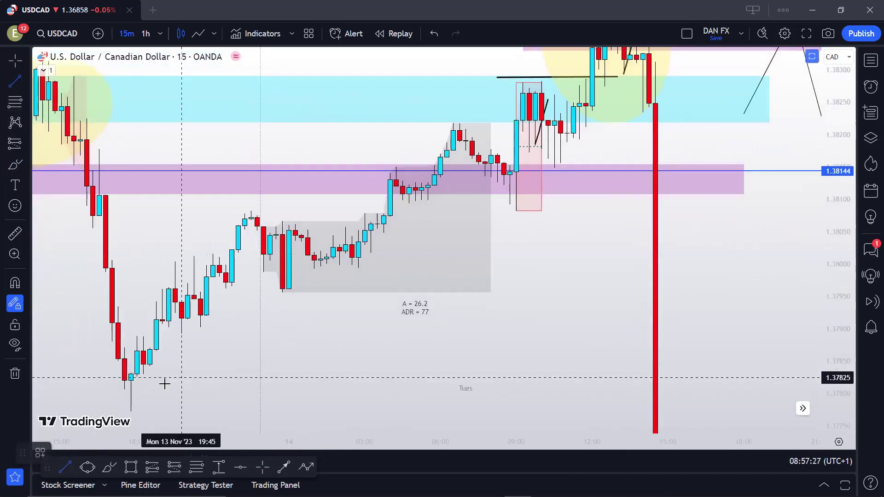
pyautogui.click(124, 415)
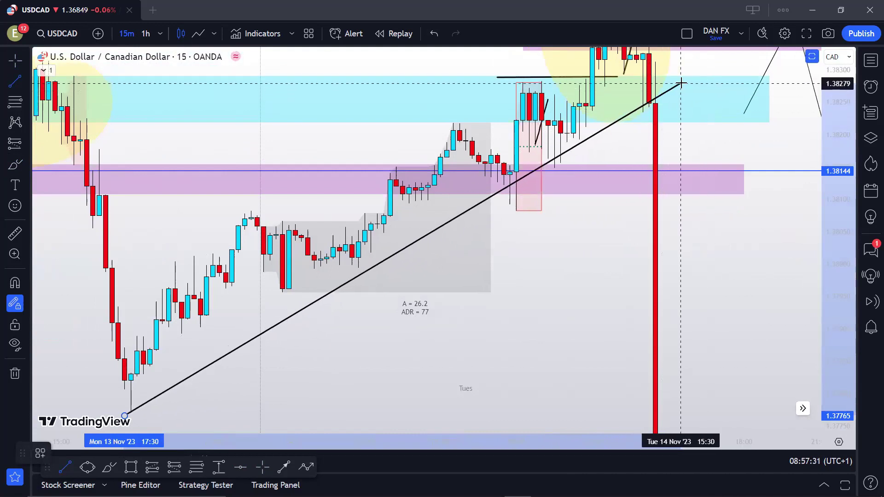
pyautogui.click(673, 77)
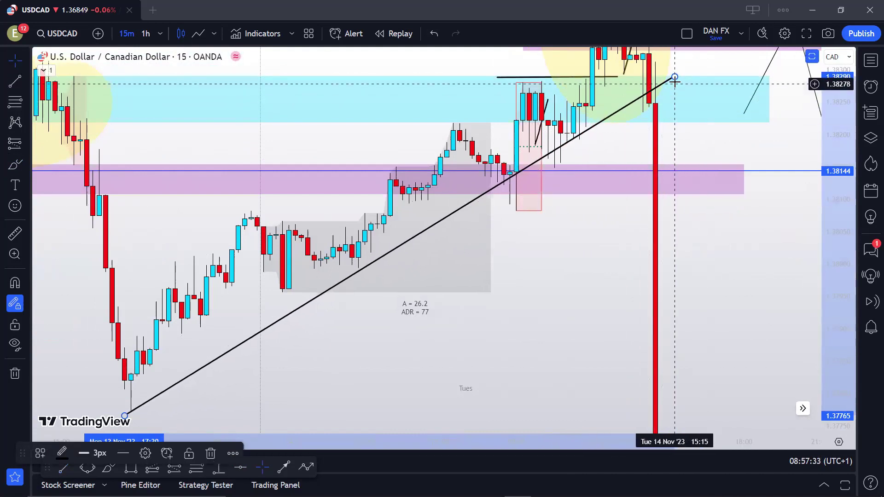
# Step: Clone the rising trend line and move the copy above the highs to form a parallel channel
pyautogui.rightClick(673, 77)
pyautogui.click(706, 189)
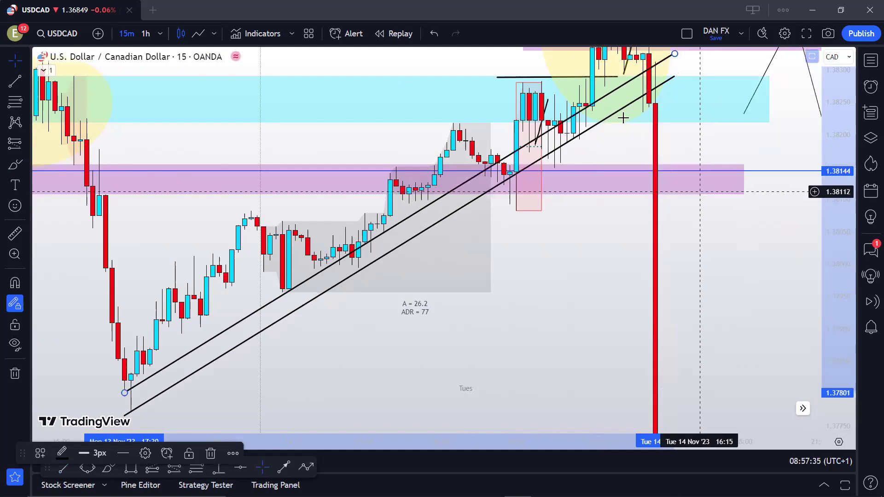
pyautogui.moveTo(612, 94); pyautogui.dragTo(543, 51)
pyautogui.moveTo(611, 289)
pyautogui.mouseDown()
pyautogui.moveTo(670, 388)
pyautogui.moveTo(605, 399)
pyautogui.mouseUp()
pyautogui.moveTo(569, 368); pyautogui.dragTo(574, 297)
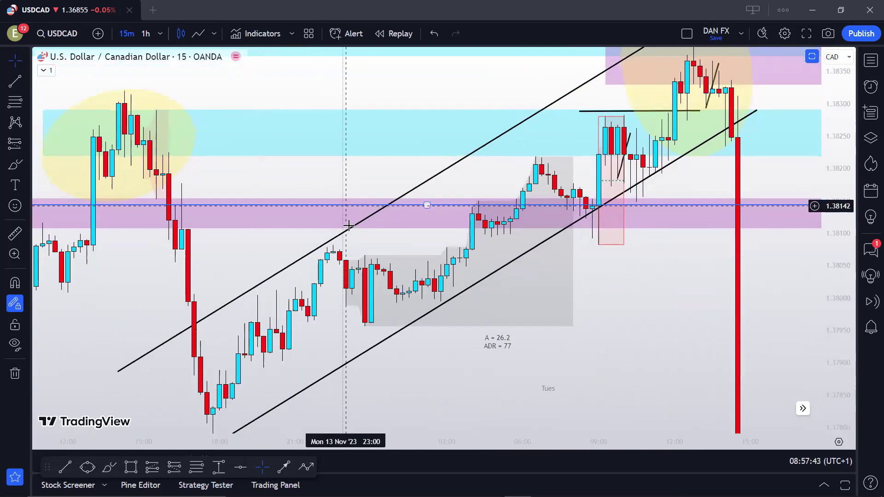
# Step: Trace the up and down swings inside the channel with eight trend lines, from the 13 November low to 14 November 14:30
pyautogui.click(14, 83)
pyautogui.click(201, 406)
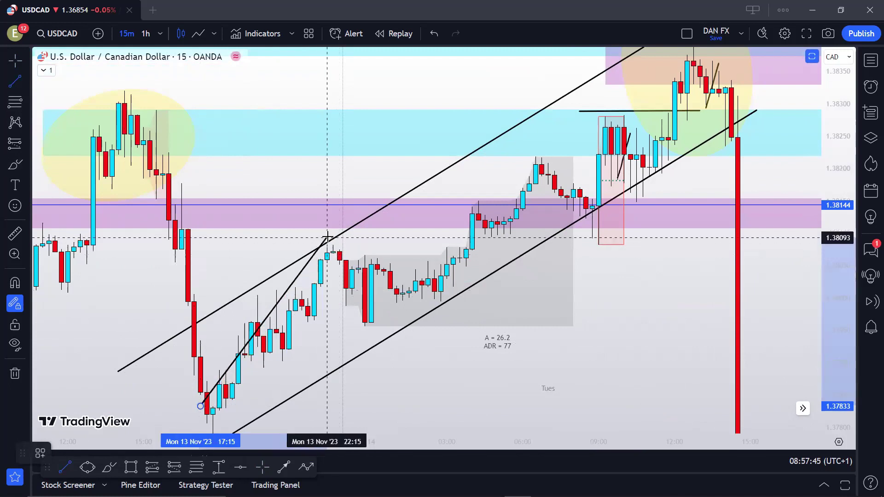
pyautogui.click(327, 238)
pyautogui.click(327, 238)
pyautogui.click(378, 330)
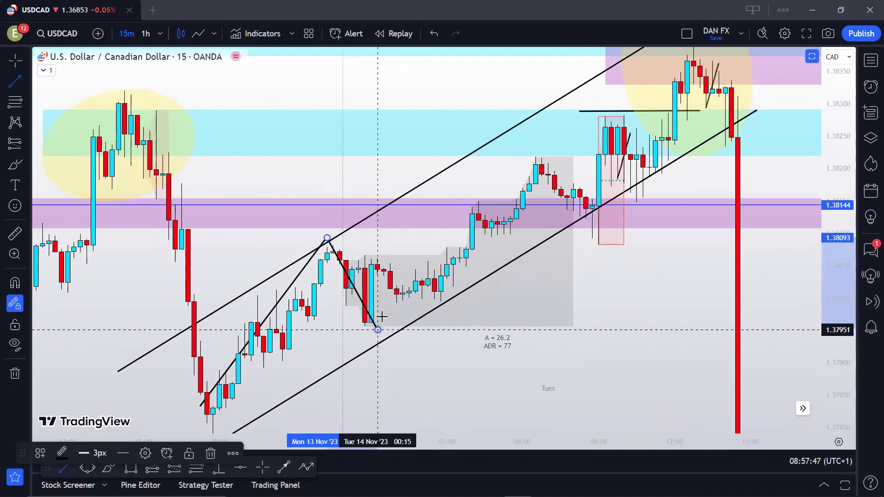
pyautogui.click(381, 330)
pyautogui.click(530, 156)
pyautogui.click(529, 156)
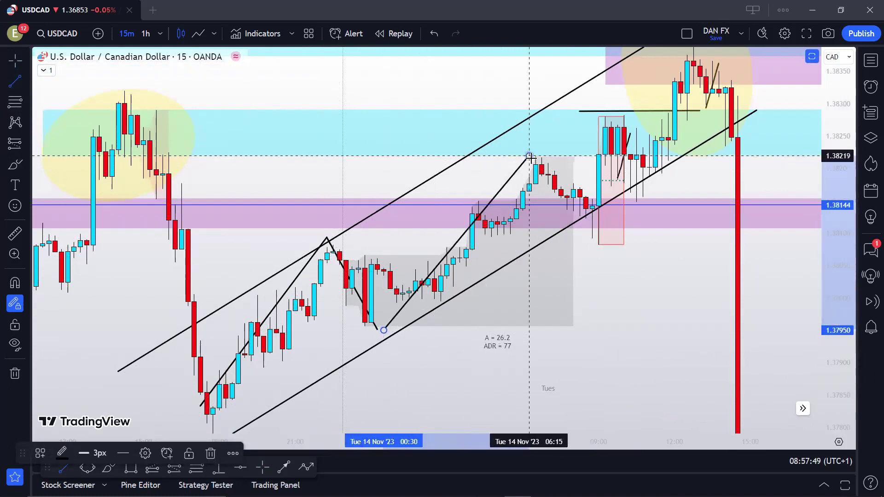
pyautogui.click(593, 222)
pyautogui.click(593, 221)
pyautogui.click(617, 113)
pyautogui.click(617, 113)
pyautogui.click(662, 177)
pyautogui.click(662, 177)
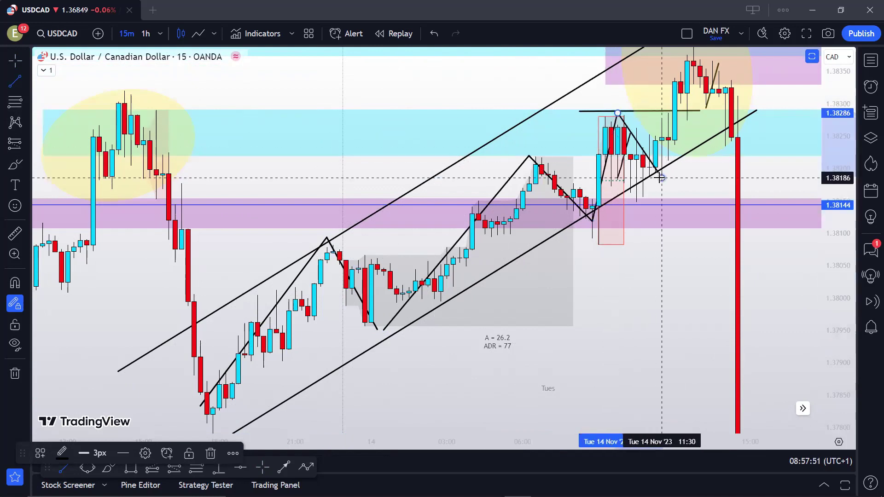
pyautogui.click(687, 63)
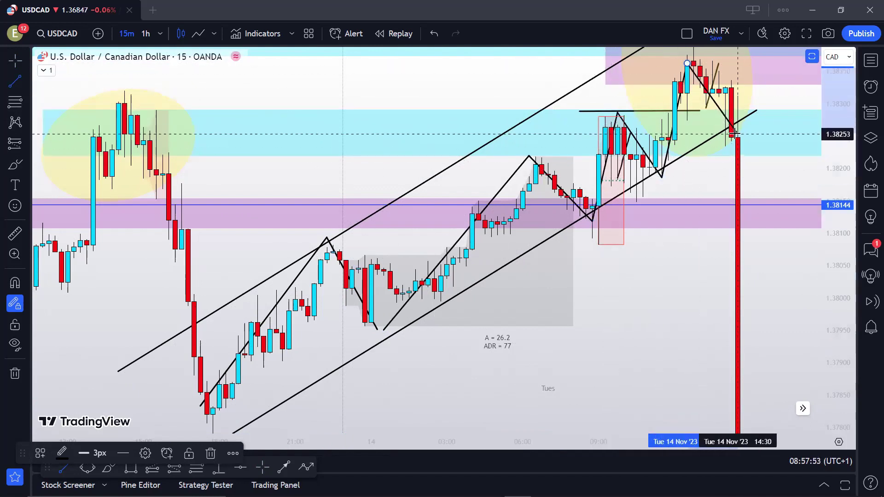
pyautogui.click(737, 134)
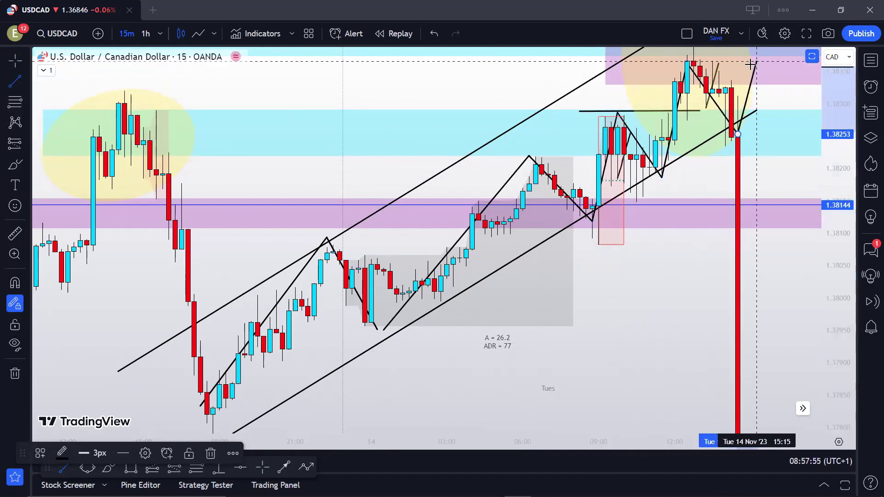
pyautogui.press('Escape')
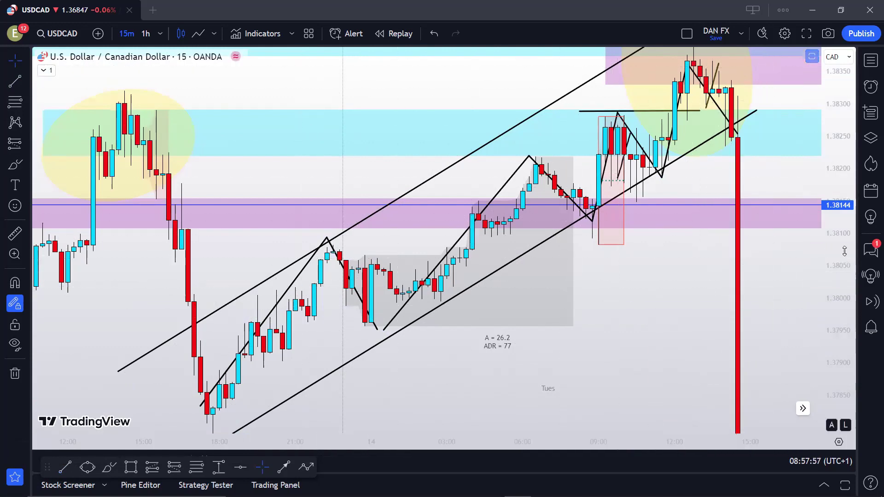
# Step: Undo the swing lines, the cloned channel line and the rising trend line
pyautogui.hotkey('ctrl', 'z')
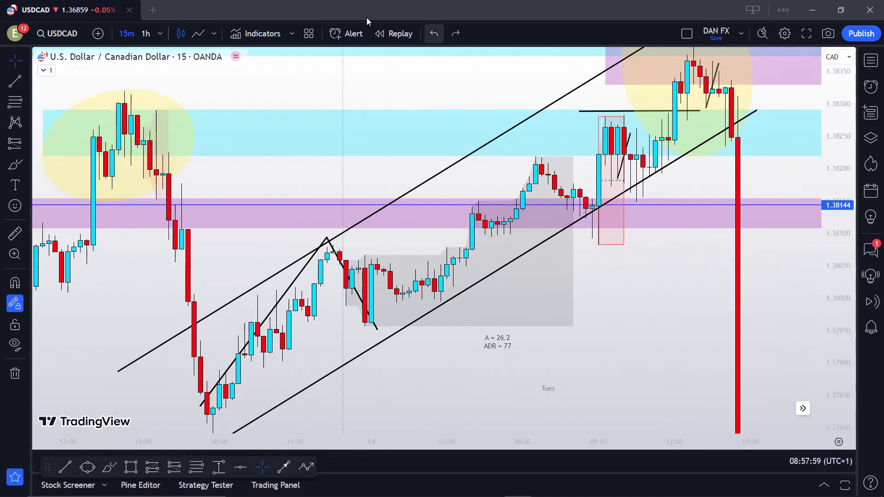
pyautogui.hotkey('ctrl', 'z')
pyautogui.hotkey('ctrl', 'z')
pyautogui.hotkey('ctrl', 'z')
pyautogui.hotkey('ctrl', 'z')
pyautogui.hotkey('ctrl', 'z')
pyautogui.hotkey('ctrl', 'z')
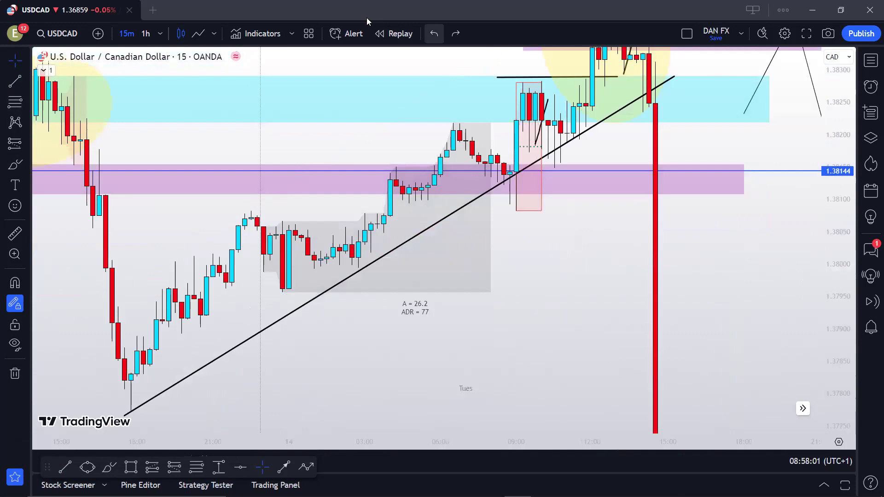
pyautogui.hotkey('ctrl', 'z')
# Step: Remove all drawings from the chart, leaving the indicators in place
pyautogui.moveTo(539, 277); pyautogui.dragTo(700, 266)
pyautogui.doubleClick(833, 261)
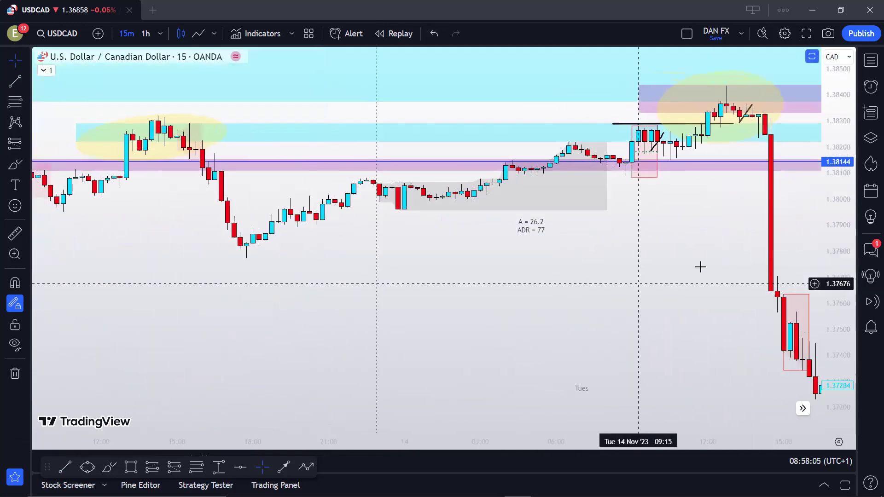
pyautogui.scroll(4, 641, 276)
pyautogui.moveTo(672, 315); pyautogui.dragTo(645, 322)
pyautogui.scroll(2, 677, 316)
pyautogui.hscroll(-2, 644, 322)
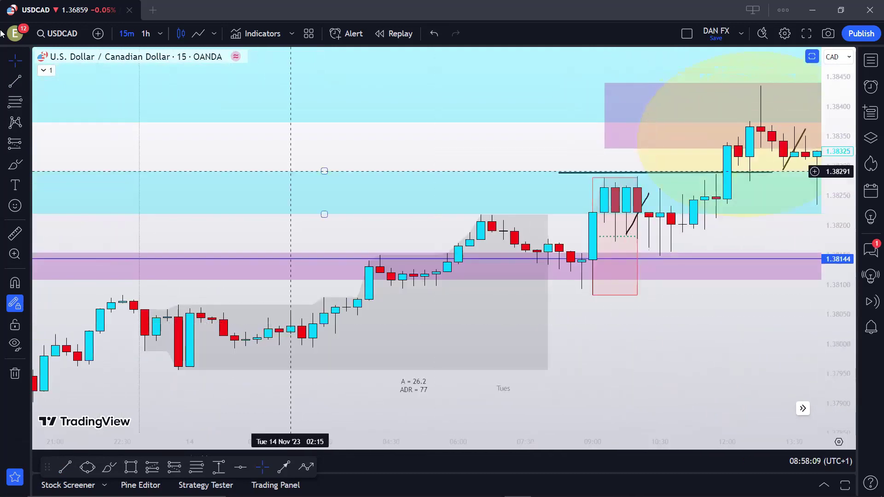
pyautogui.click(15, 81)
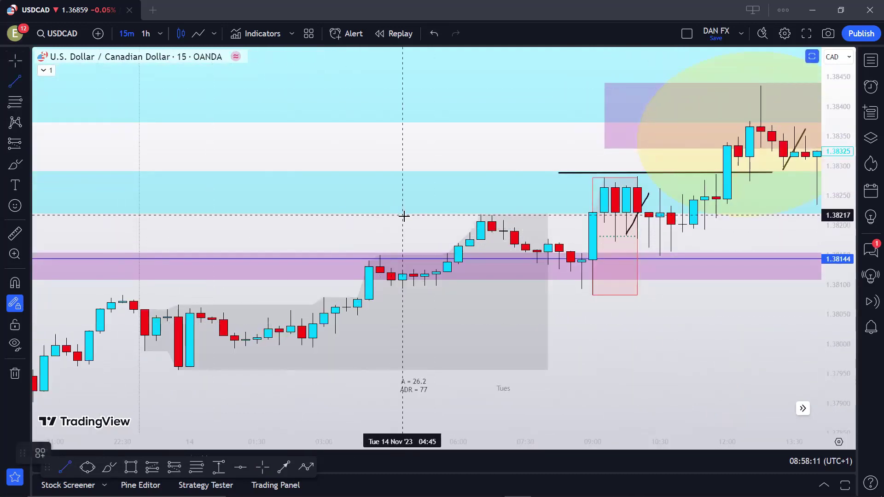
pyautogui.rightClick(377, 138)
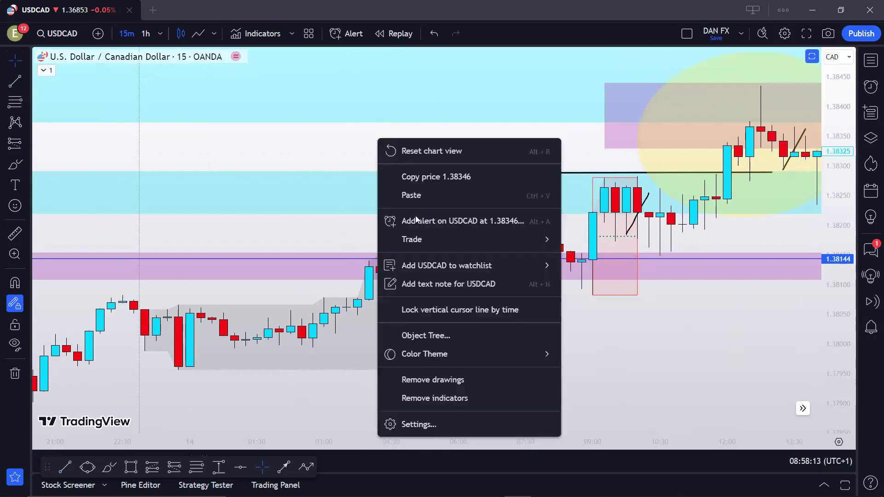
pyautogui.click(435, 382)
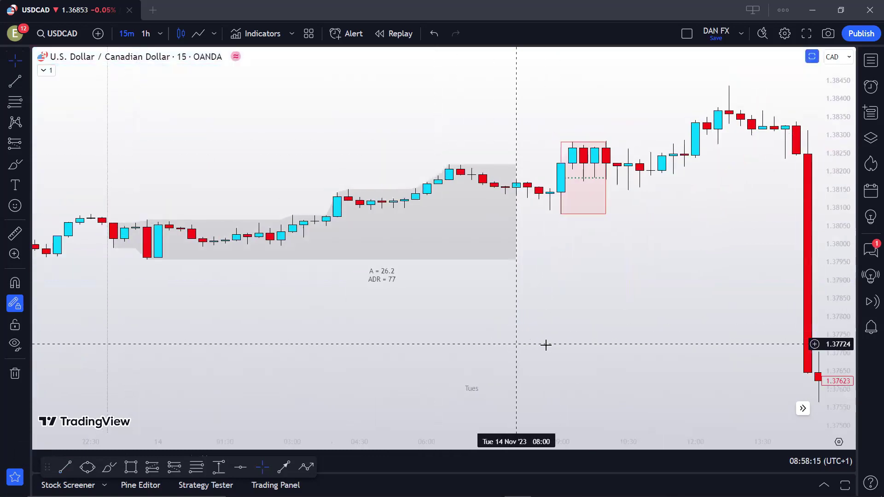
# Step: Draw near-horizontal trend lines along the grey session range's high at about 1.38214 and low at about 1.37959, extending past the range
pyautogui.click(15, 81)
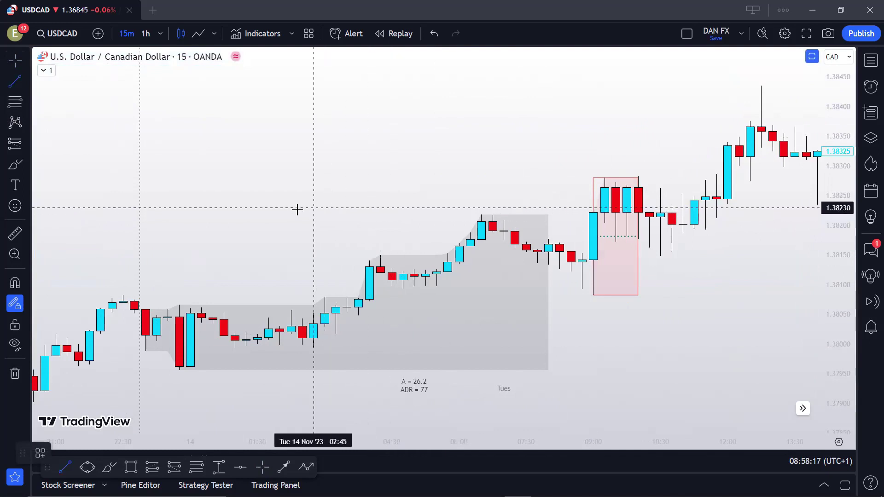
pyautogui.click(133, 218)
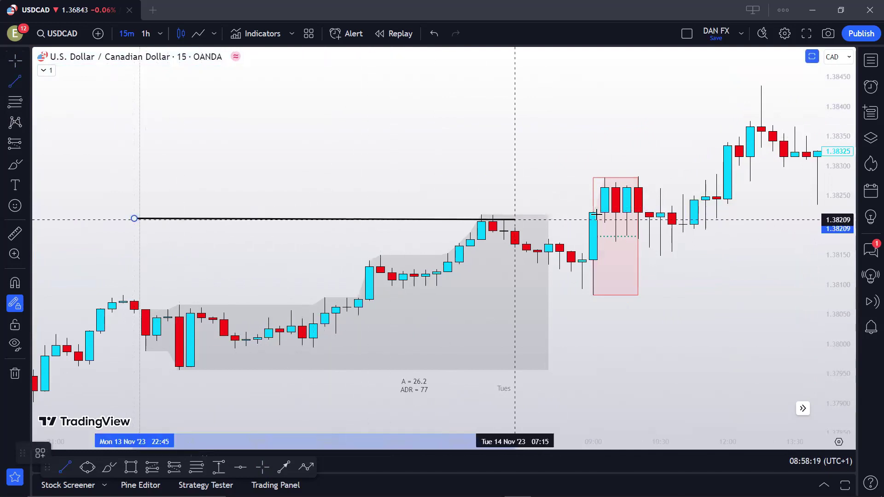
pyautogui.click(660, 216)
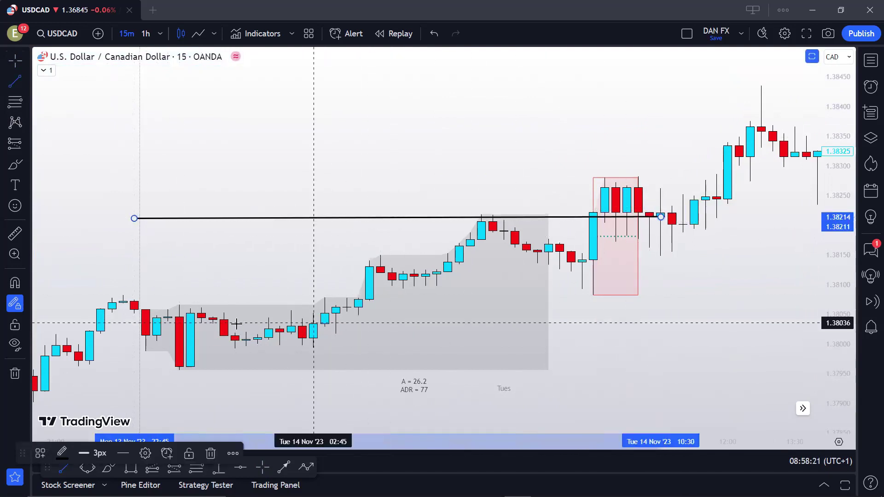
pyautogui.click(123, 369)
pyautogui.click(720, 369)
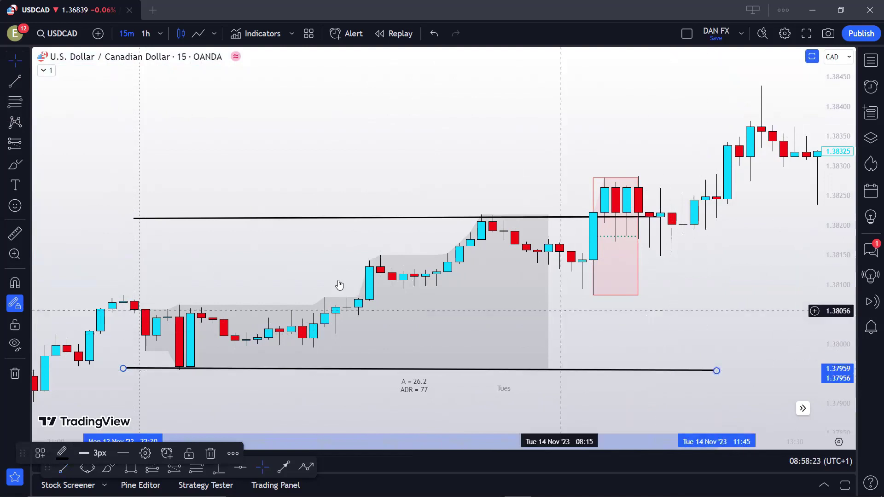
pyautogui.click(27, 164)
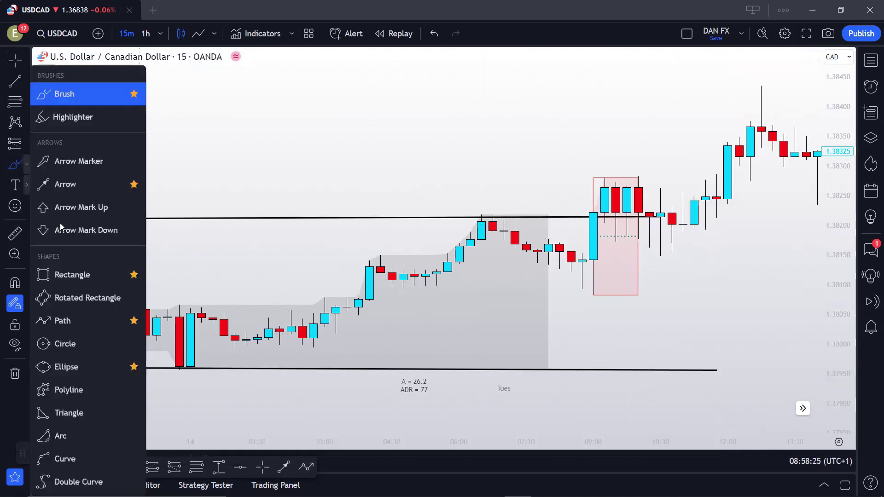
pyautogui.click(58, 276)
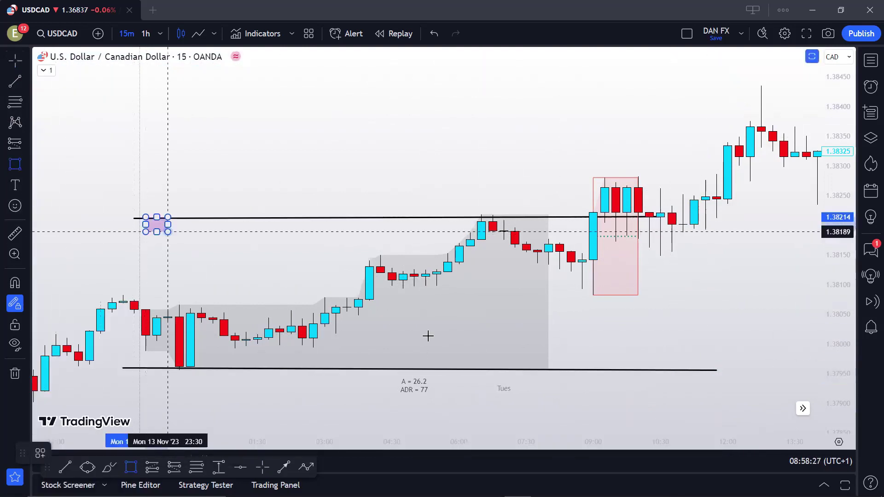
pyautogui.press('Escape')
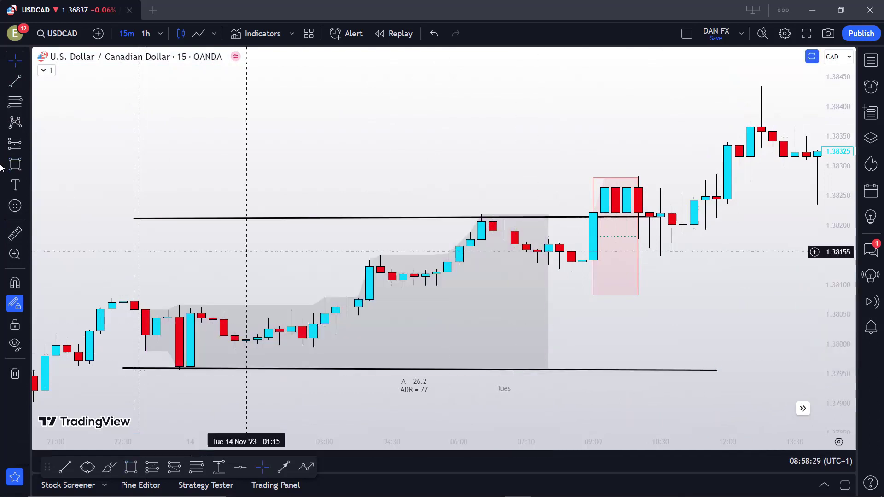
pyautogui.hotkey('alt', 'shift', 'r')
pyautogui.moveTo(594, 177)
pyautogui.mouseDown()
pyautogui.moveTo(637, 233)
pyautogui.moveTo(638, 295)
pyautogui.mouseUp()
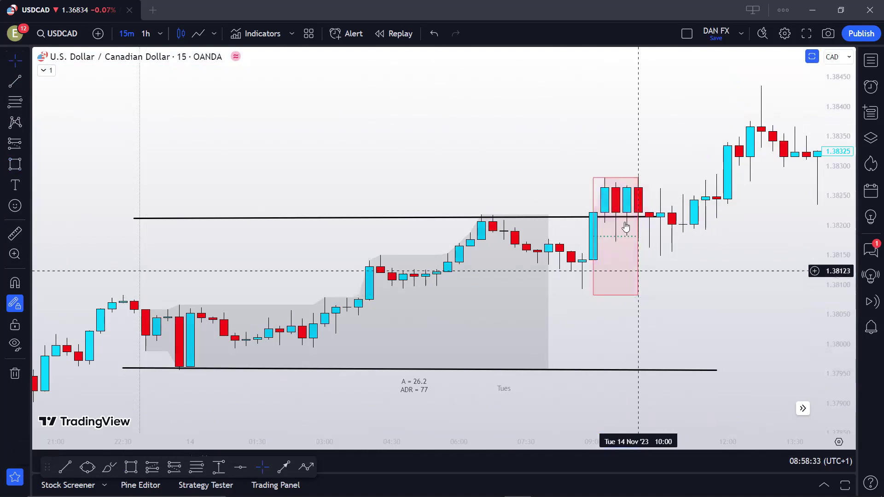
pyautogui.click(11, 79)
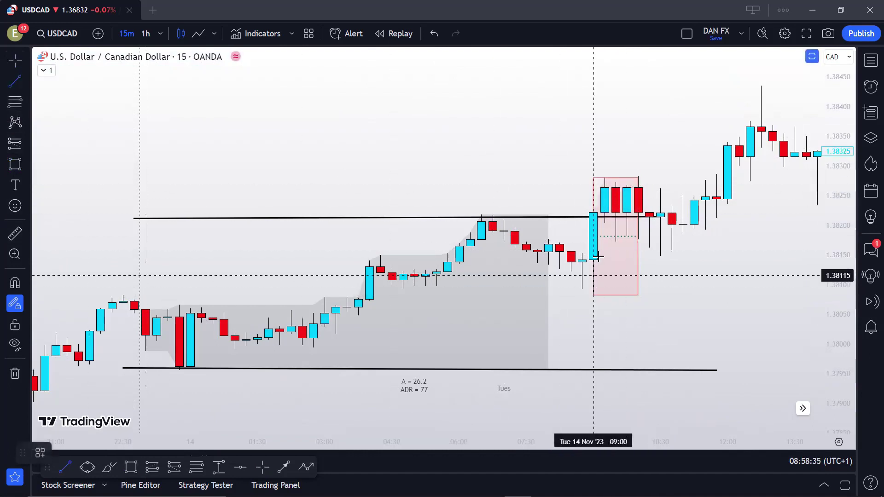
pyautogui.moveTo(549, 210); pyautogui.dragTo(549, 365)
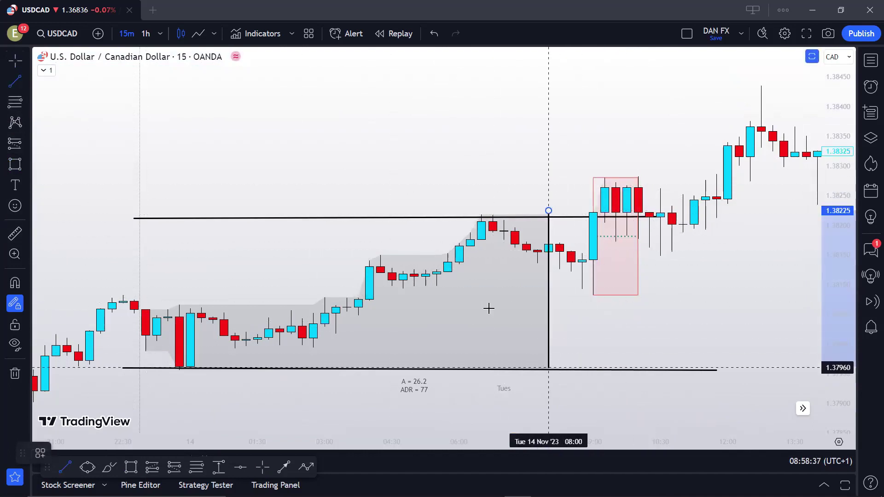
pyautogui.press('Escape')
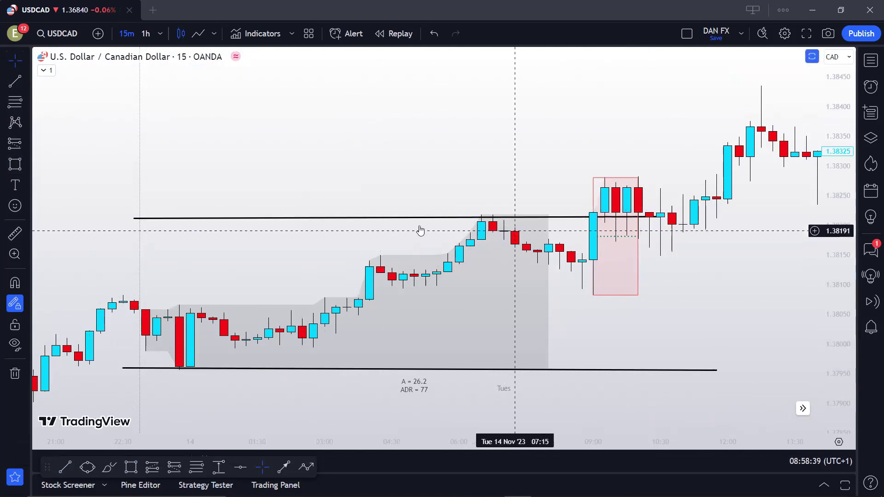
# Step: Circle the grey session range's low and mark its high with the brush, and undo both strokes
pyautogui.click(22, 166)
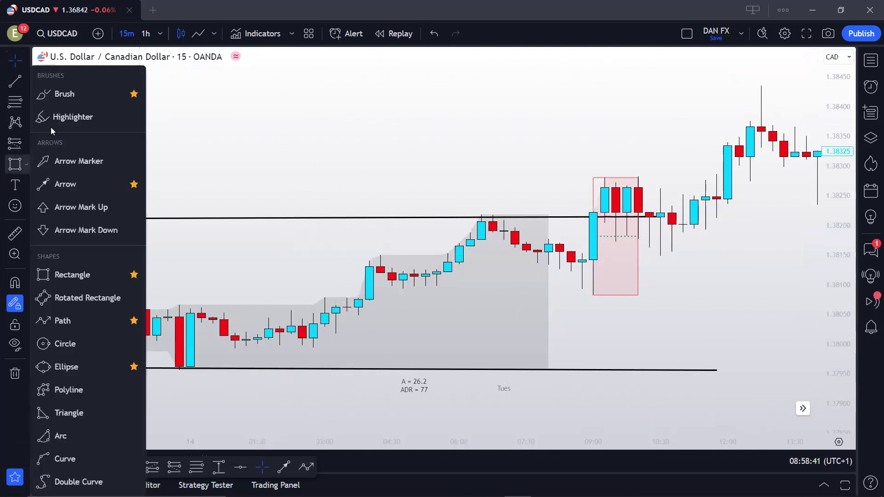
pyautogui.click(64, 92)
pyautogui.moveTo(168, 328); pyautogui.dragTo(180, 346)
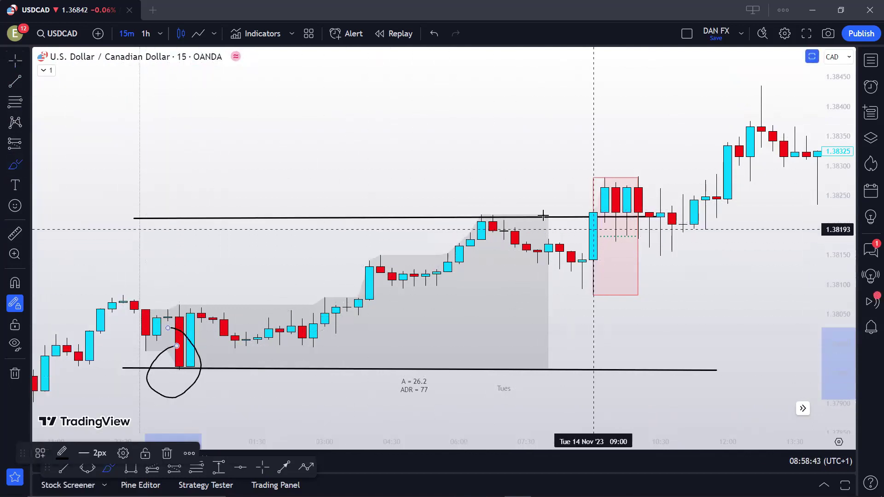
pyautogui.moveTo(470, 198); pyautogui.dragTo(501, 202)
pyautogui.click(433, 33)
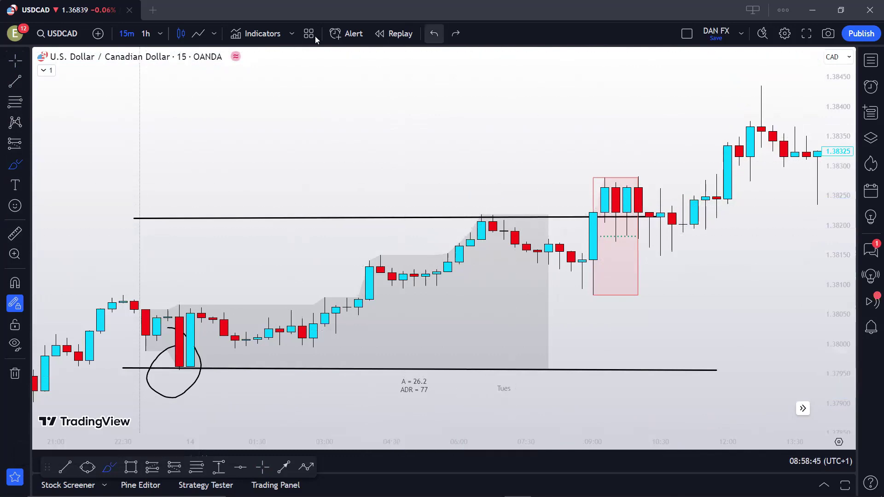
pyautogui.click(434, 33)
# Step: Brush a falling stroke across the red session box and the candles just after it
pyautogui.moveTo(536, 138)
pyautogui.mouseDown()
pyautogui.moveTo(462, 177)
pyautogui.moveTo(527, 178)
pyautogui.mouseUp()
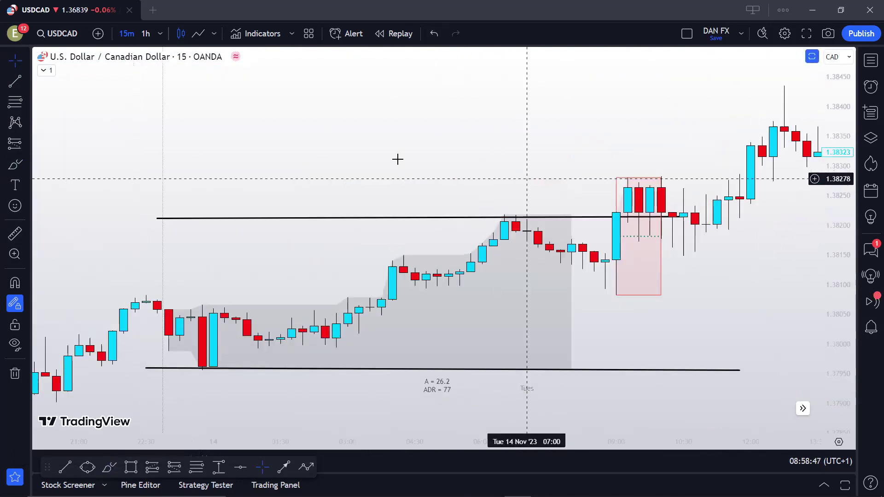
pyautogui.click(13, 164)
pyautogui.moveTo(608, 174); pyautogui.dragTo(694, 226)
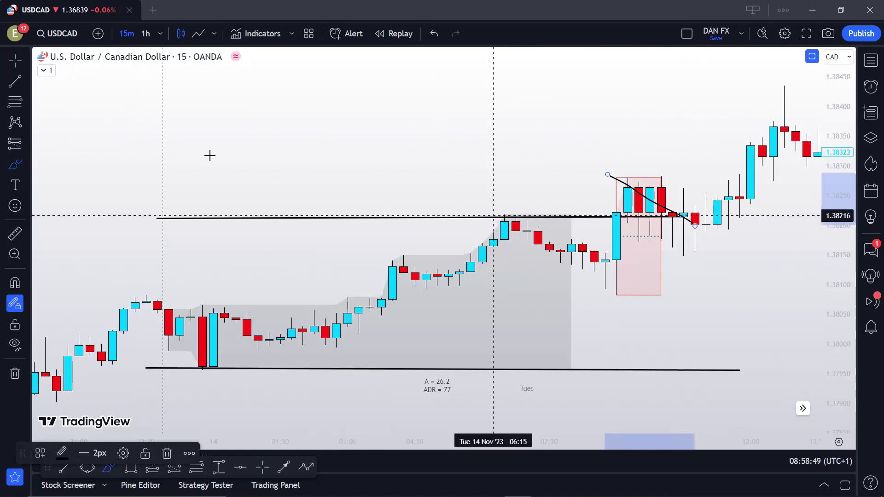
# Step: Raise the upper trend line onto the grey session range's high at about 1.38219
pyautogui.click(14, 82)
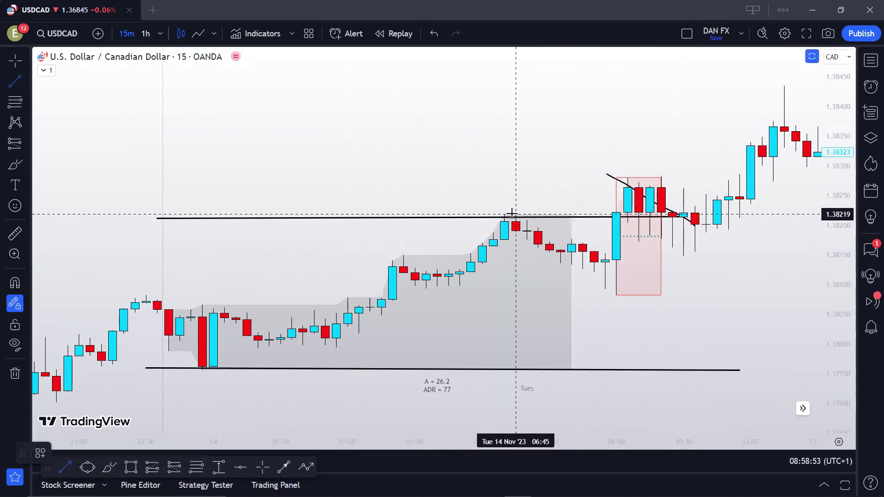
pyautogui.moveTo(469, 219); pyautogui.dragTo(479, 216)
pyautogui.click(576, 169)
pyautogui.moveTo(583, 184); pyautogui.dragTo(555, 187)
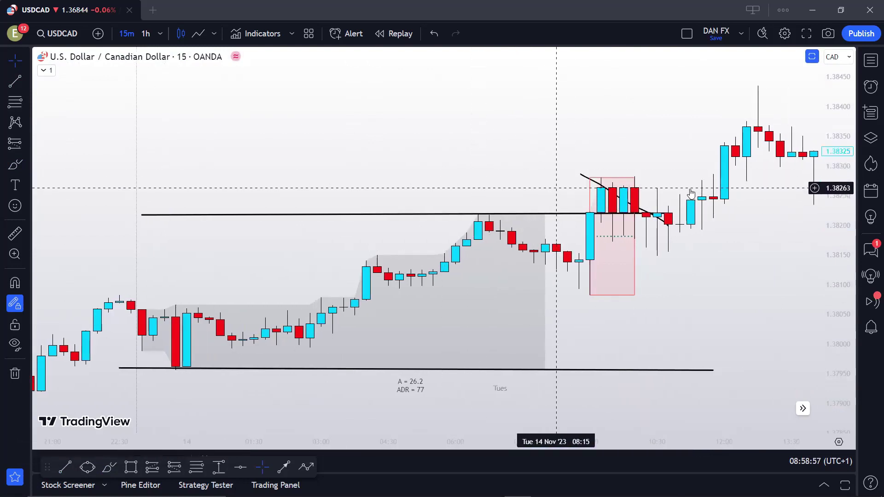
# Step: Circle the price action around and above the range high with the brush, and measure the rise from 14 November 09:00
pyautogui.hscroll(1, 621, 179)
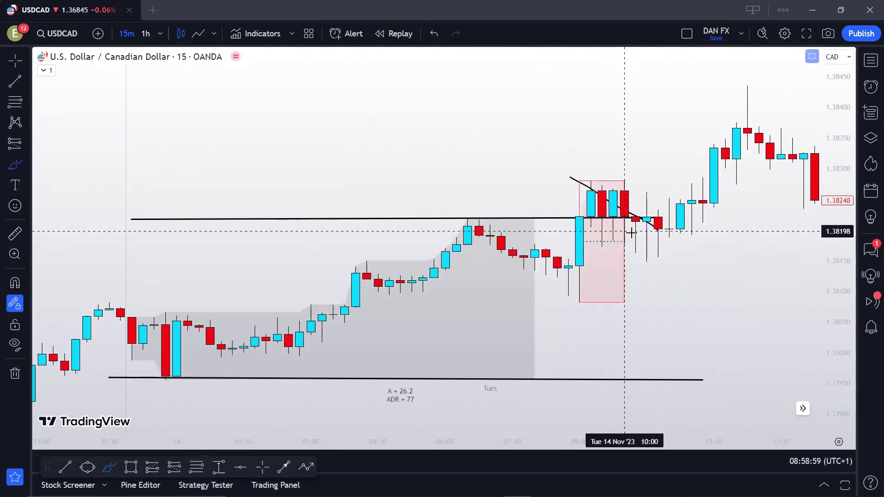
pyautogui.moveTo(582, 264)
pyautogui.mouseDown()
pyautogui.moveTo(736, 245)
pyautogui.moveTo(650, 81)
pyautogui.moveTo(546, 241)
pyautogui.mouseUp()
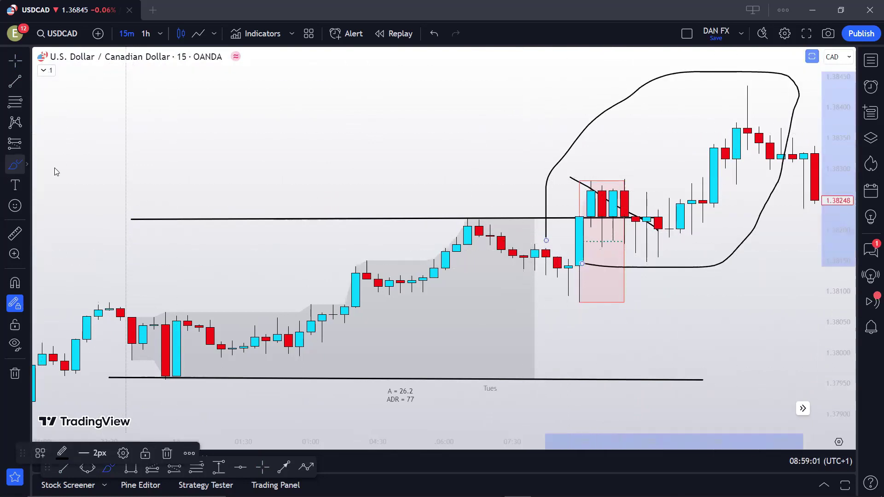
pyautogui.click(579, 191)
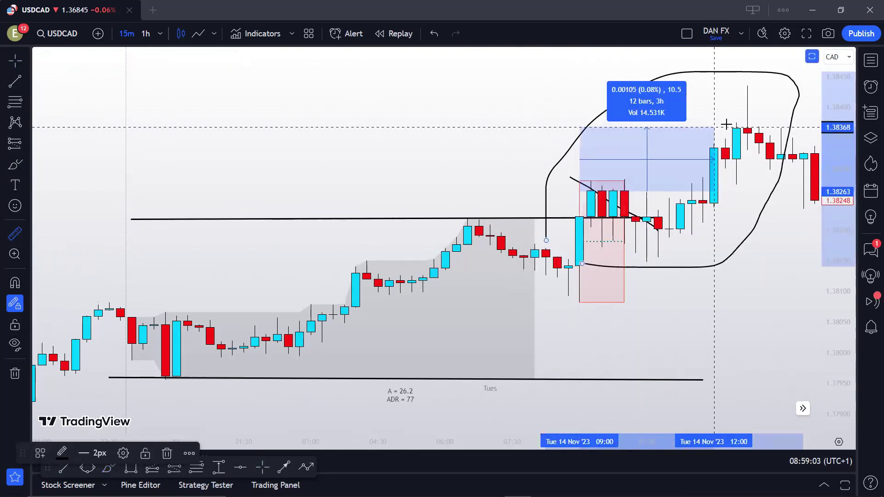
# Step: Brush four roughly horizontal strokes below the grey session range, spread between about 1.3790 and 1.3745
pyautogui.scroll(-6, 745, 88)
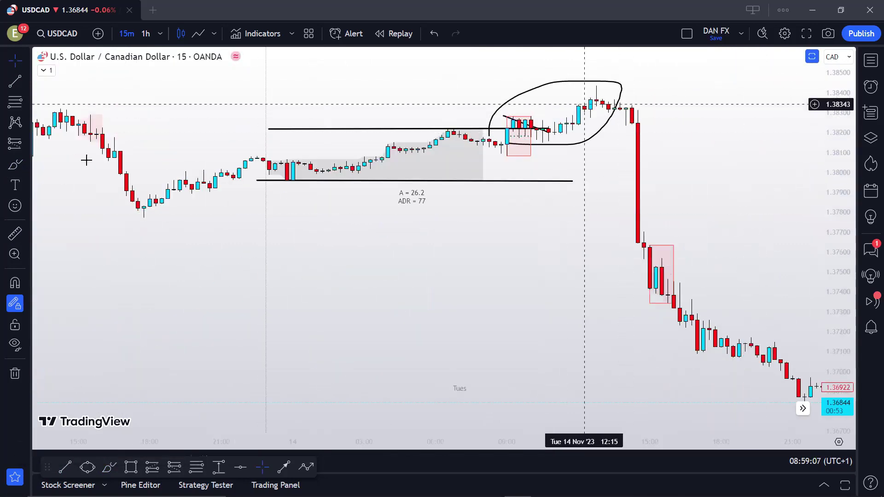
pyautogui.moveTo(247, 193); pyautogui.dragTo(620, 196)
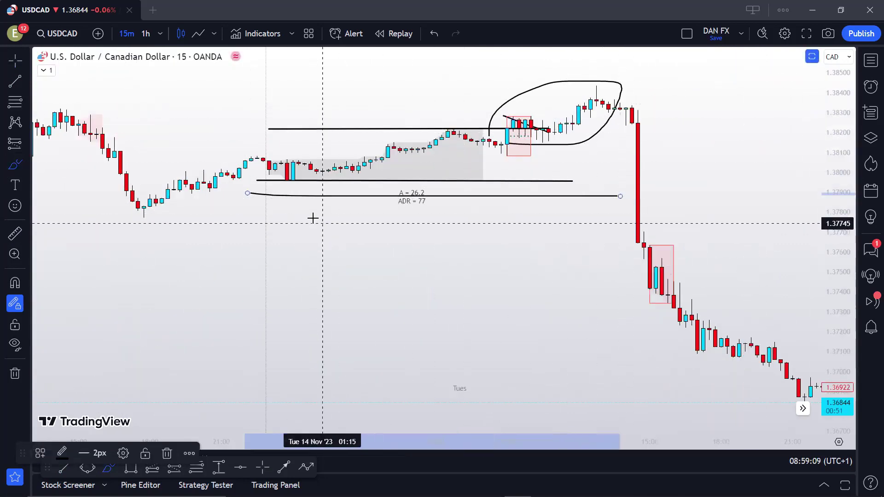
pyautogui.moveTo(313, 219); pyautogui.dragTo(793, 190)
pyautogui.moveTo(259, 232); pyautogui.dragTo(717, 223)
pyautogui.moveTo(336, 257); pyautogui.dragTo(608, 280)
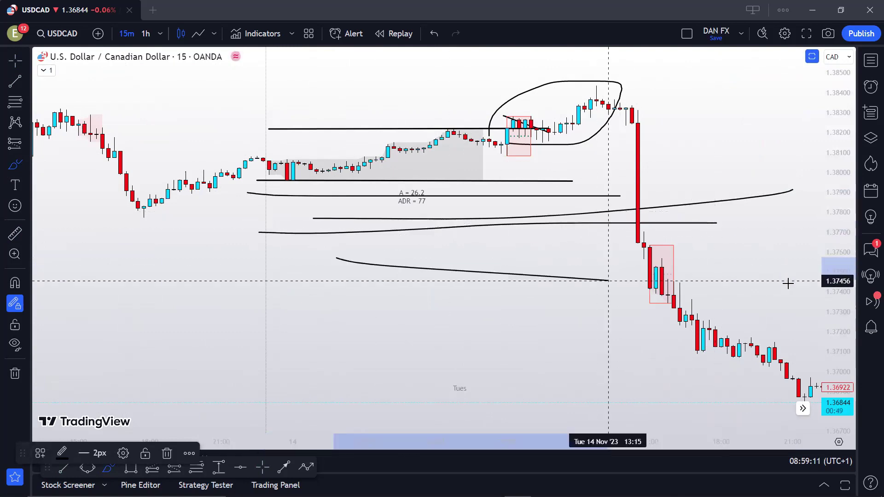
# Step: Remove all drawings from the chart, leaving the indicators in place
pyautogui.scroll(-3, 643, 231)
pyautogui.rightClick(456, 219)
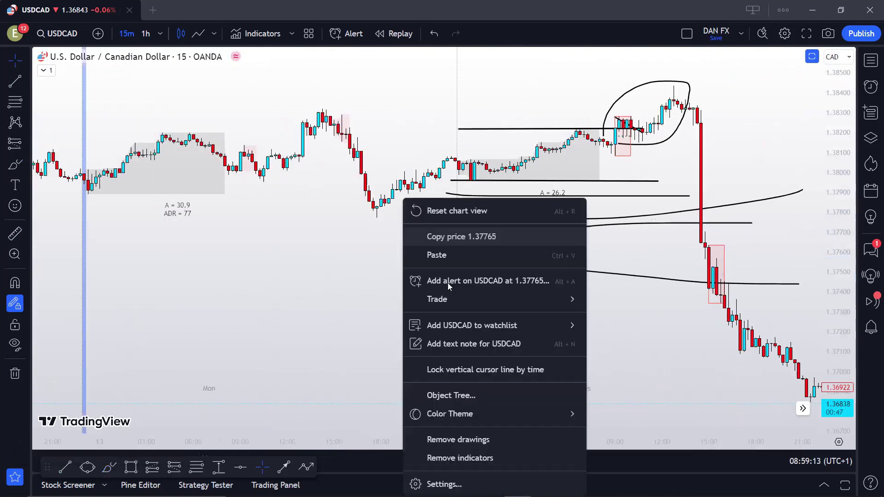
pyautogui.click(456, 438)
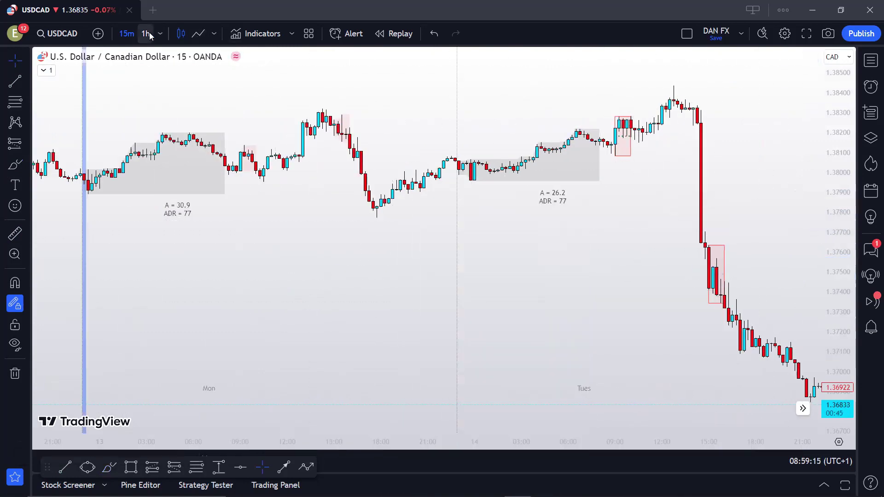
# Step: Switch to the 1-hour chart and draw a rising trend line from the 6 November low at 1.36303 to 14 November 01:00
pyautogui.click(146, 34)
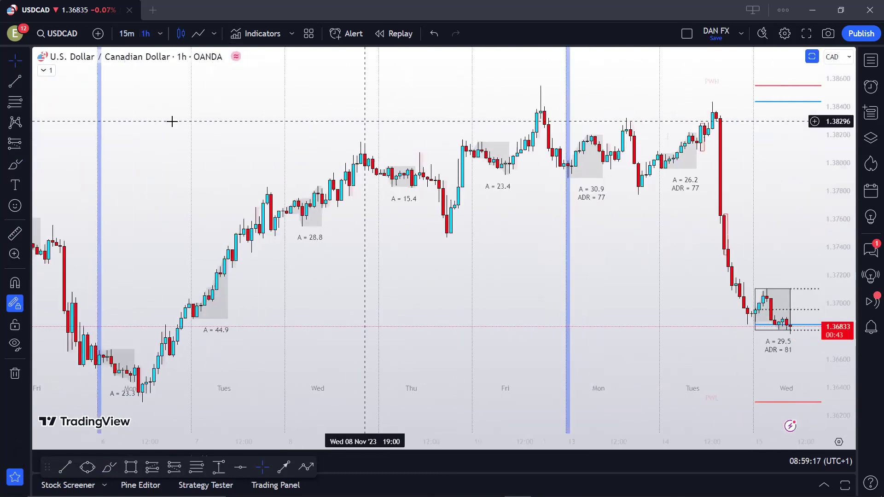
pyautogui.click(12, 82)
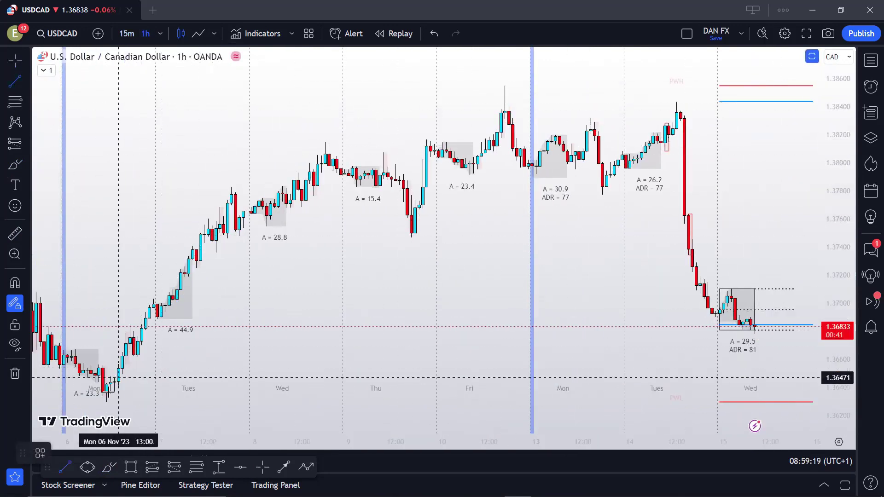
pyautogui.click(635, 123)
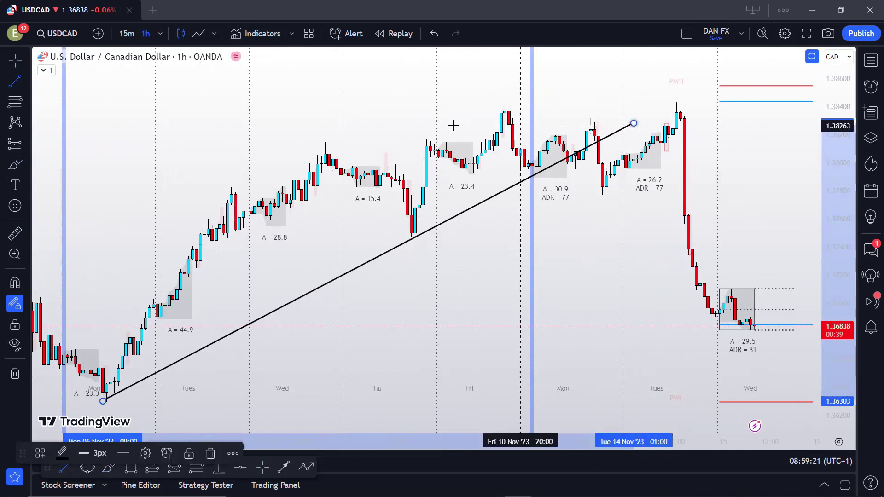
# Step: Draw a near-horizontal trend line at about 1.3817 from 27 October 01:00 to 15 November 00:00
pyautogui.scroll(-2, 379, 155)
pyautogui.scroll(-2, 379, 156)
pyautogui.click(134, 181)
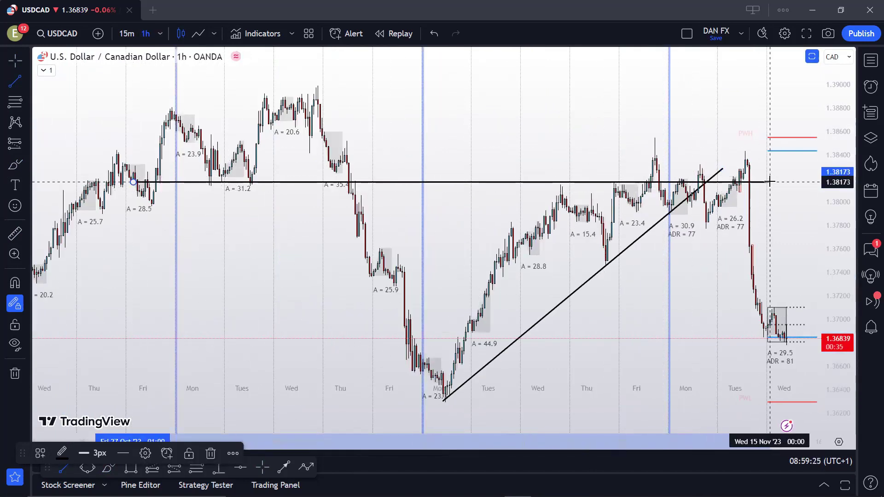
pyautogui.click(456, 192)
# Step: Draw a short near-horizontal trend line at about 1.38212 over the 14 November grey session range, starting at 01:00
pyautogui.scroll(5, 457, 191)
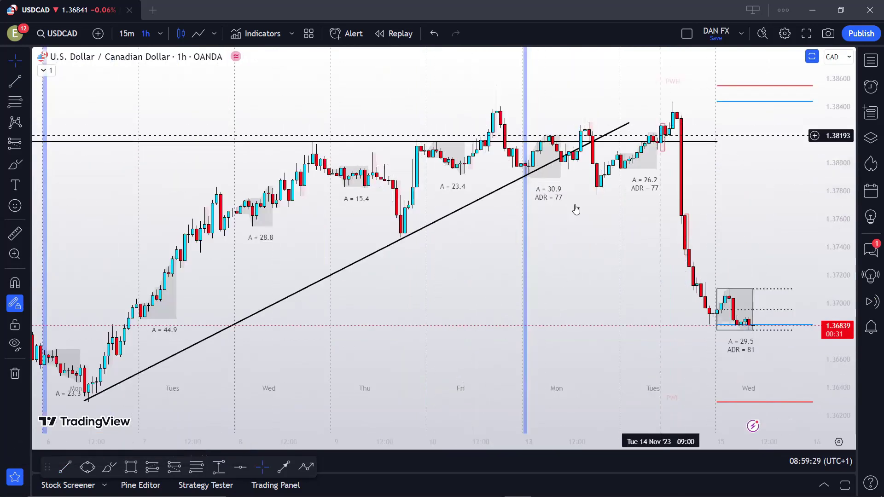
pyautogui.scroll(-5, 575, 209)
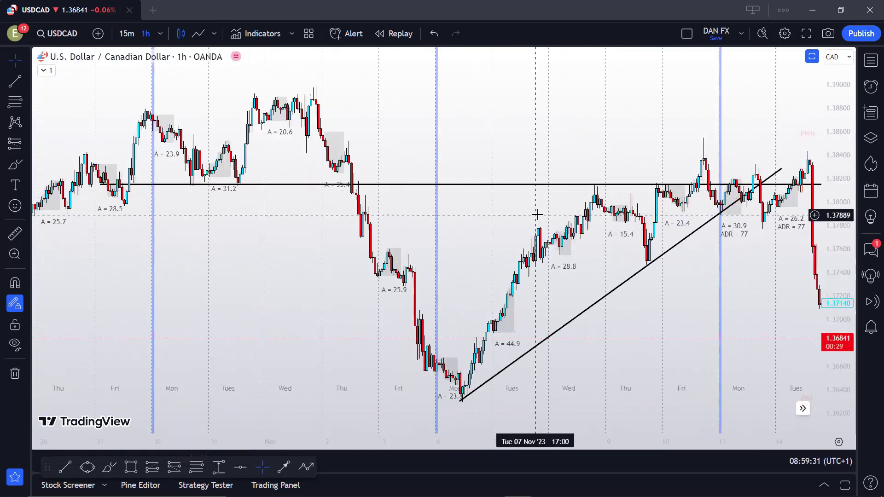
pyautogui.scroll(5, 537, 214)
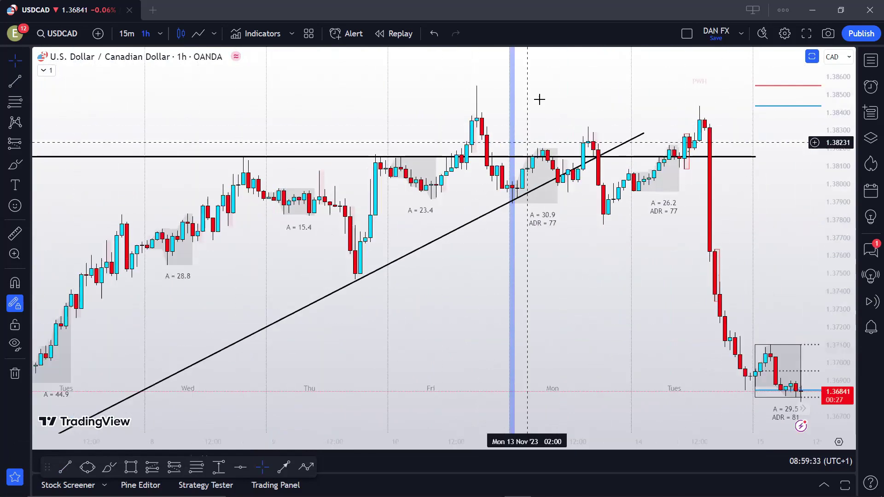
pyautogui.scroll(-3, 544, 170)
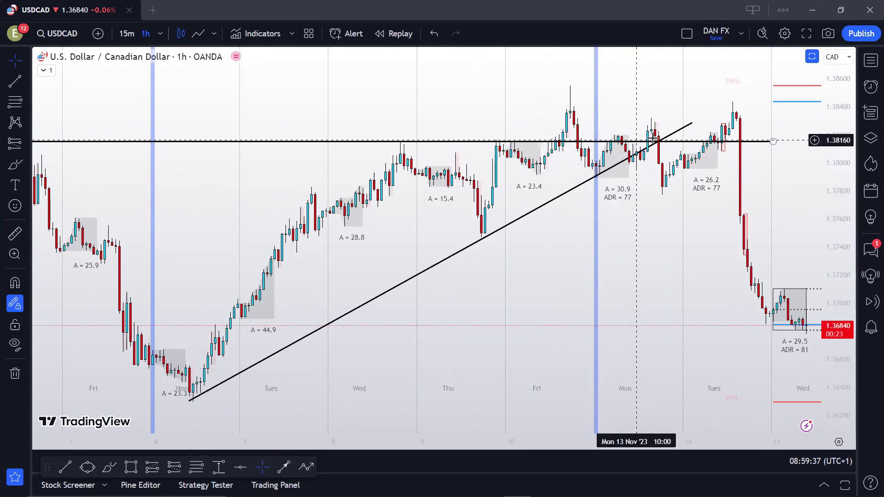
pyautogui.moveTo(692, 123)
pyautogui.mouseDown()
pyautogui.moveTo(683, 124)
pyautogui.moveTo(686, 110)
pyautogui.moveTo(633, 123)
pyautogui.mouseUp()
pyautogui.scroll(2, 553, 127)
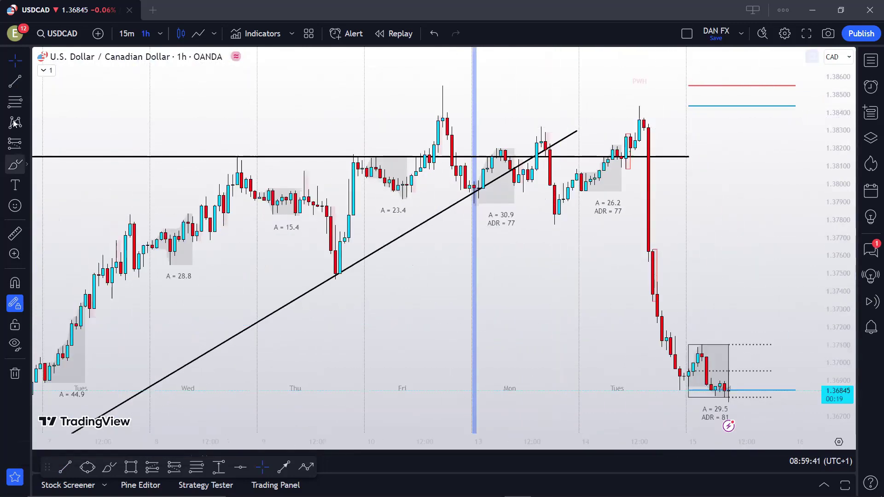
pyautogui.click(14, 81)
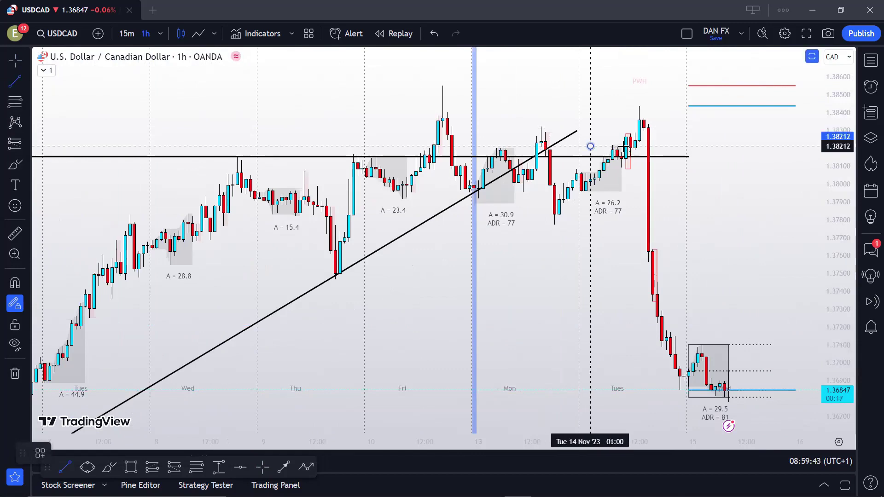
pyautogui.moveTo(590, 146); pyautogui.dragTo(652, 147)
# Step: Circle the highs above the horizontal level with the brush, from 9 November to past 15 November
pyautogui.hotkey('alt', 'b')
pyautogui.moveTo(570, 84)
pyautogui.mouseDown()
pyautogui.moveTo(308, 126)
pyautogui.moveTo(730, 85)
pyautogui.moveTo(447, 86)
pyautogui.mouseUp()
pyautogui.scroll(-3, 575, 257)
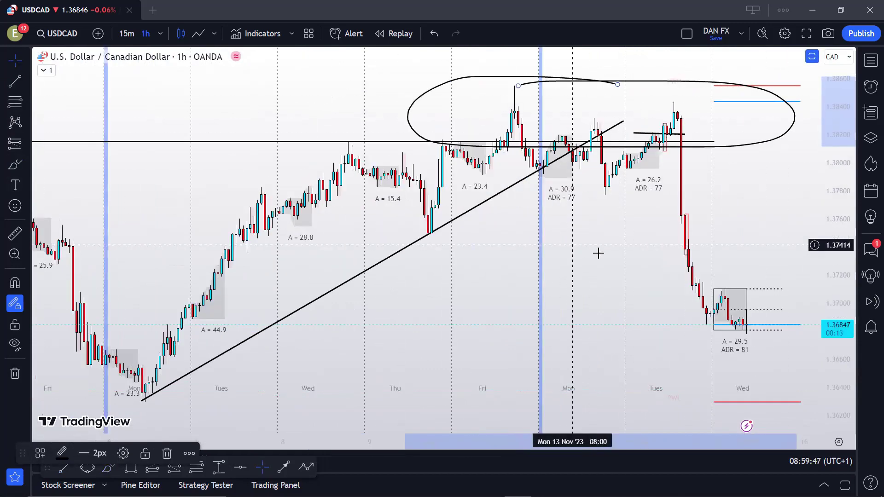
pyautogui.press('Escape')
# Step: Brush near-horizontal lines under the 13 November low and under the 9 November low at about 1.3745, both reaching the 14 November fall
pyautogui.moveTo(622, 242); pyautogui.dragTo(543, 264)
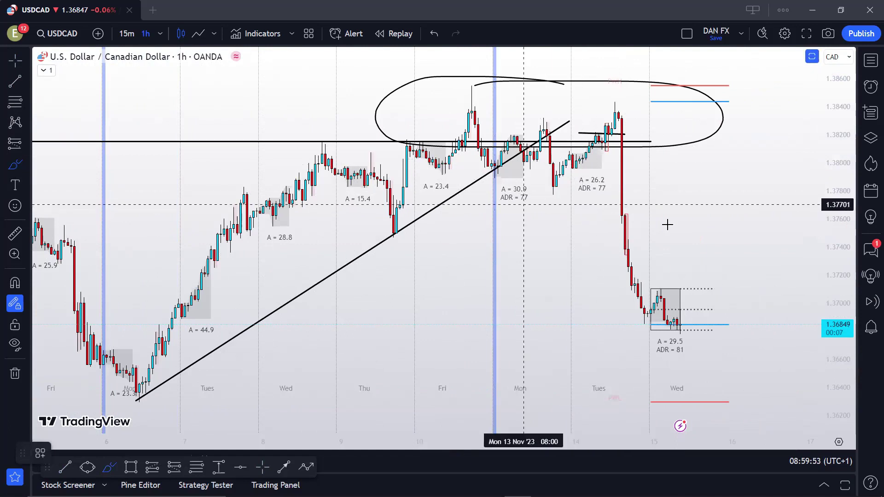
pyautogui.moveTo(520, 198); pyautogui.dragTo(582, 202)
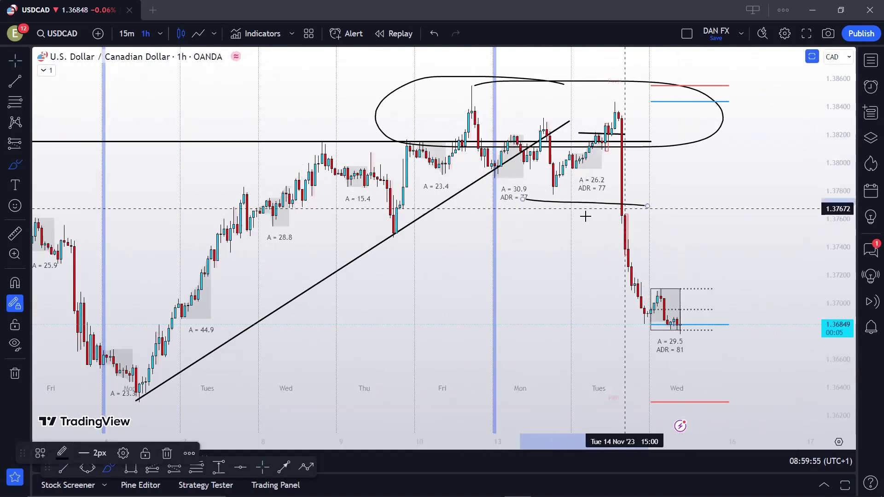
pyautogui.moveTo(370, 242); pyautogui.dragTo(640, 240)
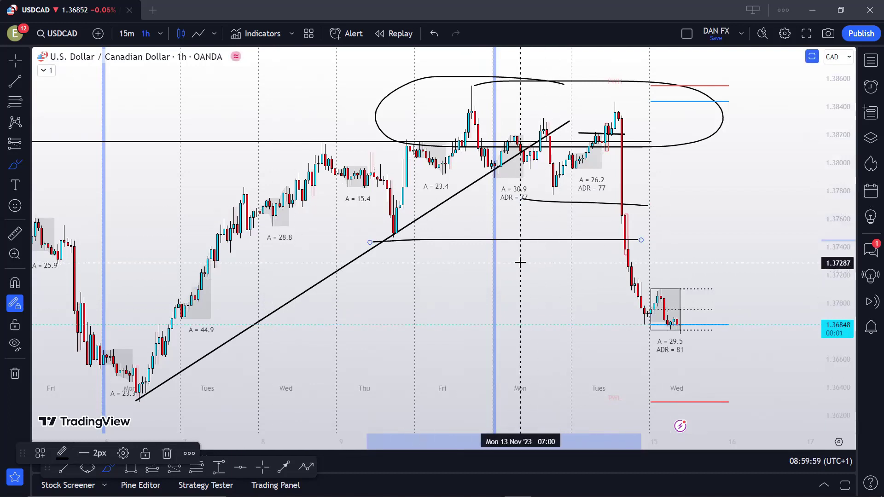
# Step: Number the trading days 1 to 7 with the brush, from Monday 6 November to Tuesday 14 November
pyautogui.click(15, 164)
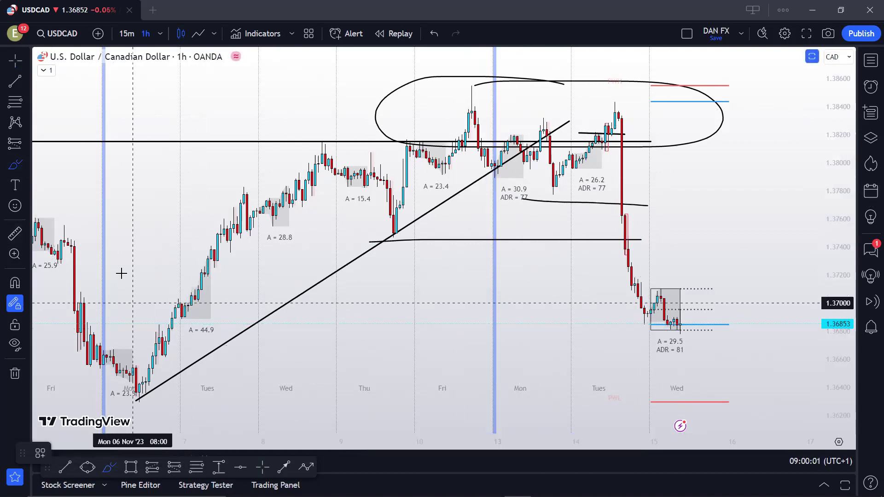
pyautogui.moveTo(123, 276); pyautogui.dragTo(129, 305)
pyautogui.moveTo(207, 209); pyautogui.dragTo(209, 225)
pyautogui.moveTo(275, 162); pyautogui.dragTo(318, 194)
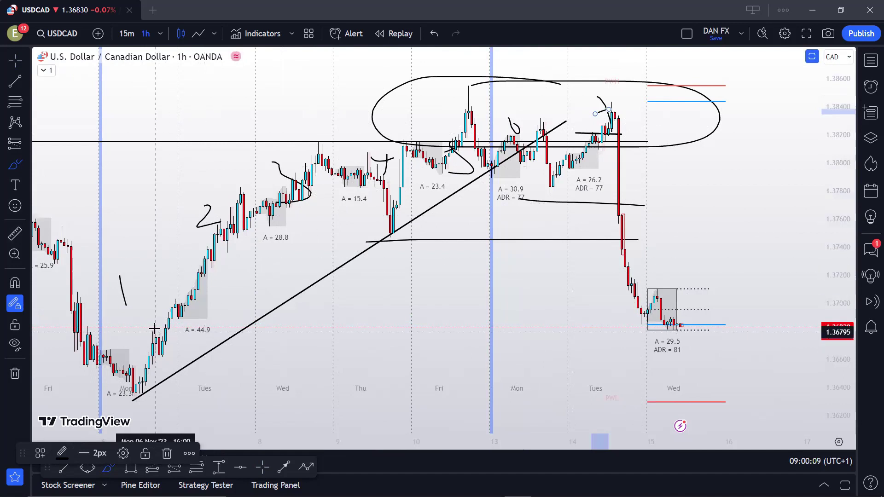
# Step: Circle the sharp 14 November fall with the brush, and outline the whole price move from 7 to 14 November
pyautogui.moveTo(569, 105)
pyautogui.mouseDown()
pyautogui.moveTo(367, 219)
pyautogui.moveTo(553, 82)
pyautogui.mouseUp()
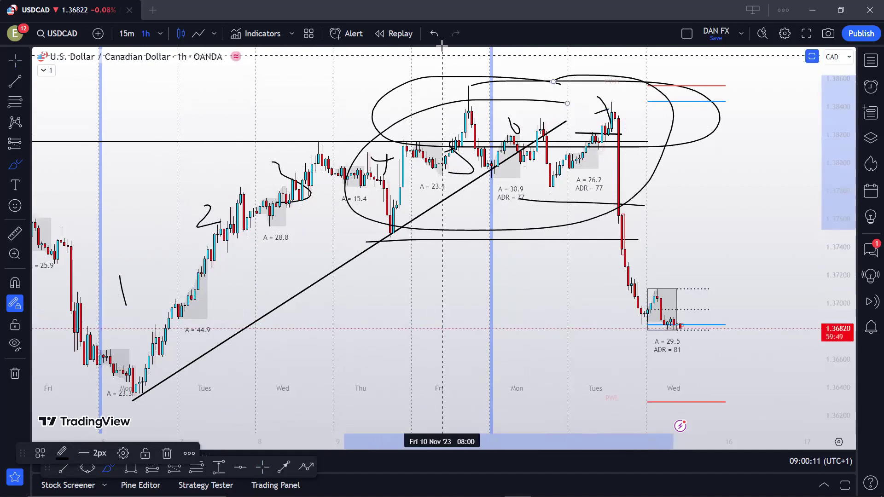
pyautogui.hotkey('ctrl', 'z')
pyautogui.moveTo(621, 110)
pyautogui.mouseDown()
pyautogui.moveTo(592, 144)
pyautogui.moveTo(616, 315)
pyautogui.mouseUp()
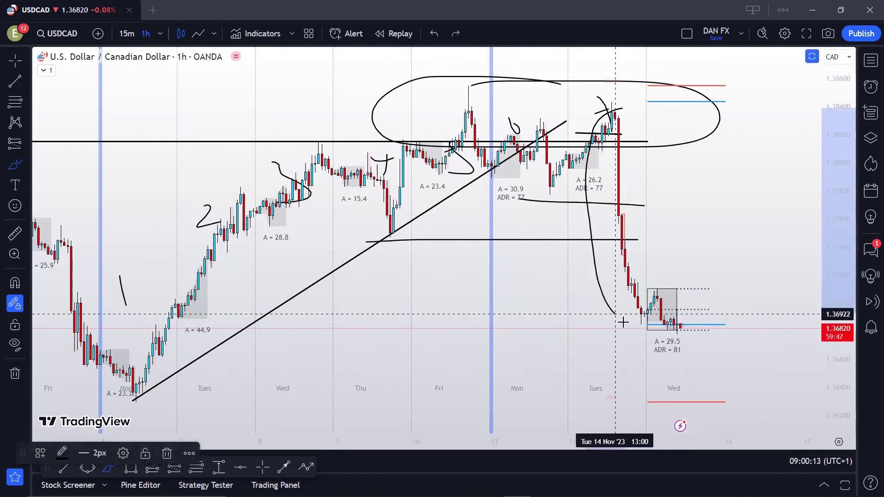
pyautogui.moveTo(599, 125); pyautogui.dragTo(594, 131)
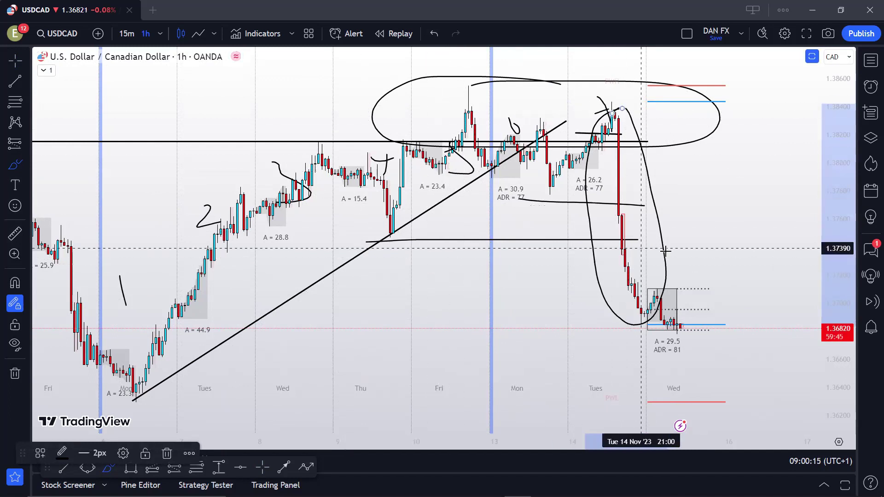
pyautogui.moveTo(654, 327)
pyautogui.mouseDown()
pyautogui.moveTo(170, 315)
pyautogui.moveTo(192, 168)
pyautogui.moveTo(498, 116)
pyautogui.moveTo(615, 116)
pyautogui.mouseUp()
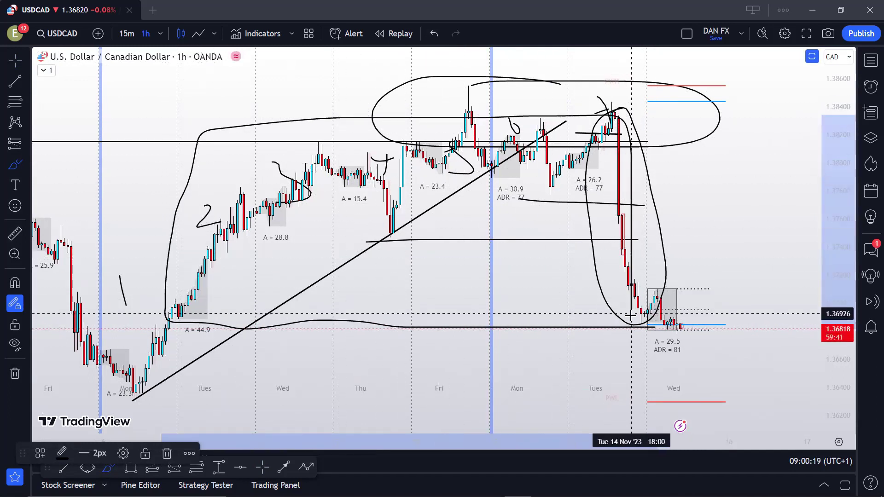
# Step: Finish the brush outline around the 7 to 14 November move and switch the chart symbol to GOLD
pyautogui.moveTo(631, 315); pyautogui.dragTo(632, 317)
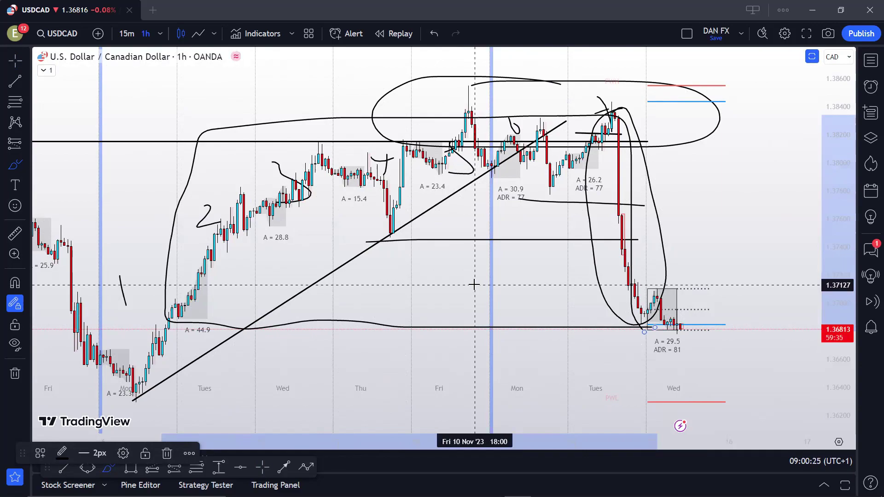
pyautogui.write('GOLD')
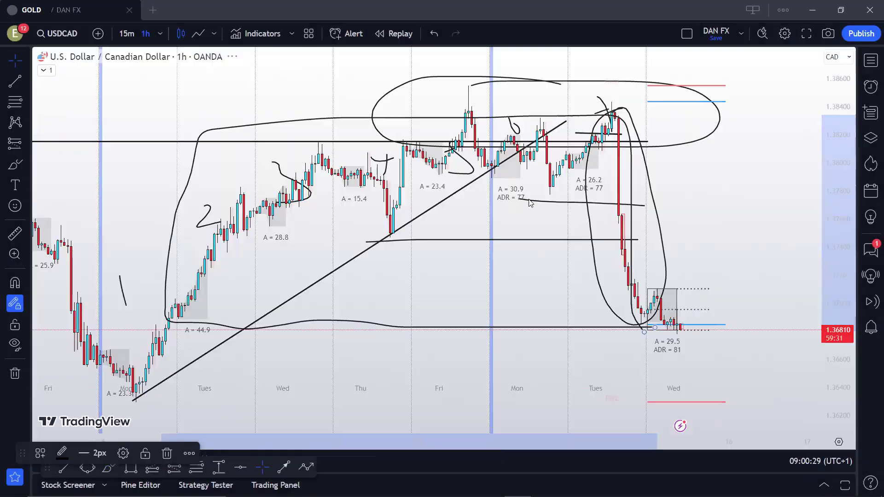
pyautogui.click(529, 199)
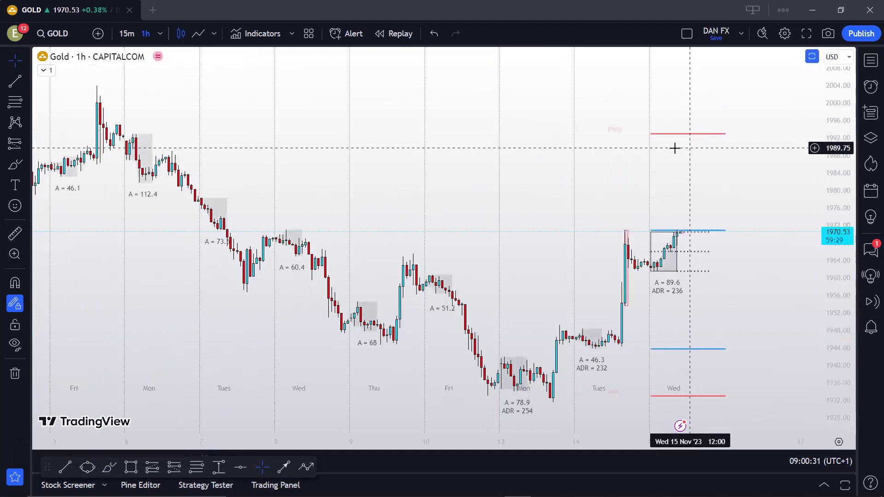
# Step: Draw a rectangle across the 30 and 31 October highs on Gold, from about 2006 to 2009
pyautogui.moveTo(479, 150); pyautogui.dragTo(680, 178)
pyautogui.moveTo(460, 177); pyautogui.dragTo(761, 199)
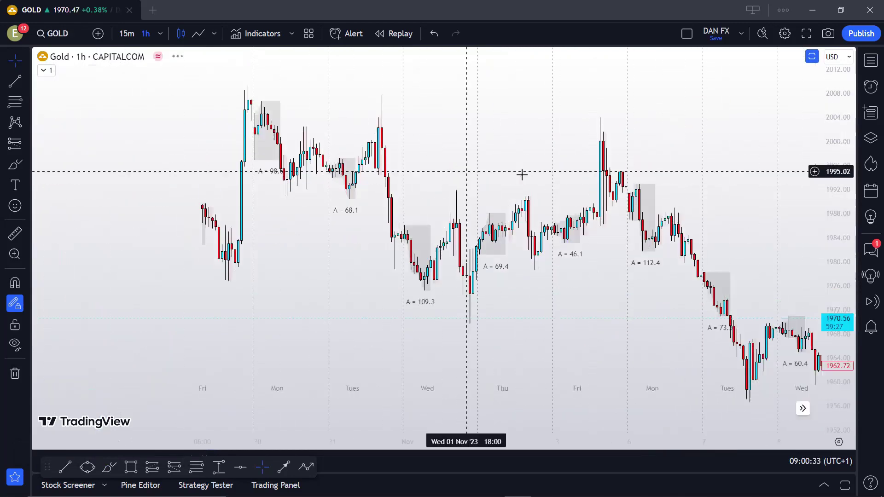
pyautogui.moveTo(463, 171); pyautogui.dragTo(529, 178)
pyautogui.scroll(2, 510, 180)
pyautogui.click(27, 164)
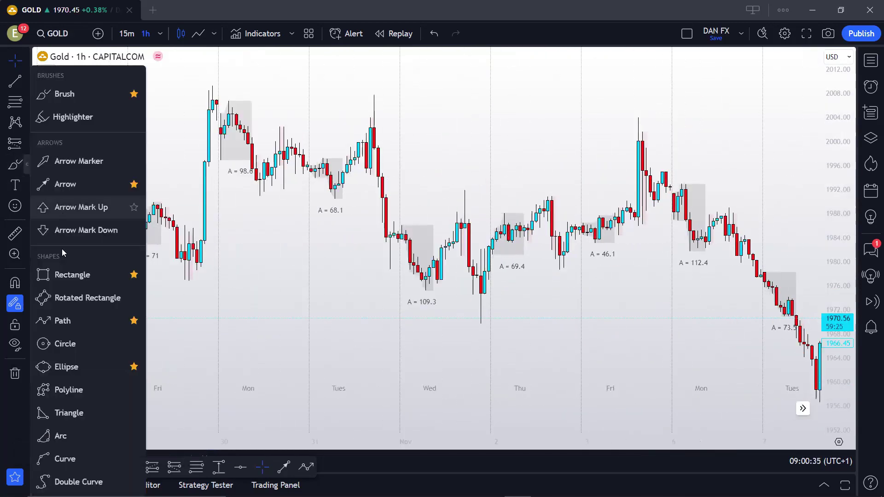
pyautogui.click(60, 274)
pyautogui.moveTo(193, 86)
pyautogui.mouseDown()
pyautogui.moveTo(407, 147)
pyautogui.moveTo(402, 104)
pyautogui.mouseUp()
# Step: Draw a thin rectangle zone at about 1989.4 to 1991, from 20 October to 6 November
pyautogui.moveTo(465, 154); pyautogui.dragTo(500, 158)
pyautogui.scroll(1, 450, 169)
pyautogui.scroll(-2, 479, 150)
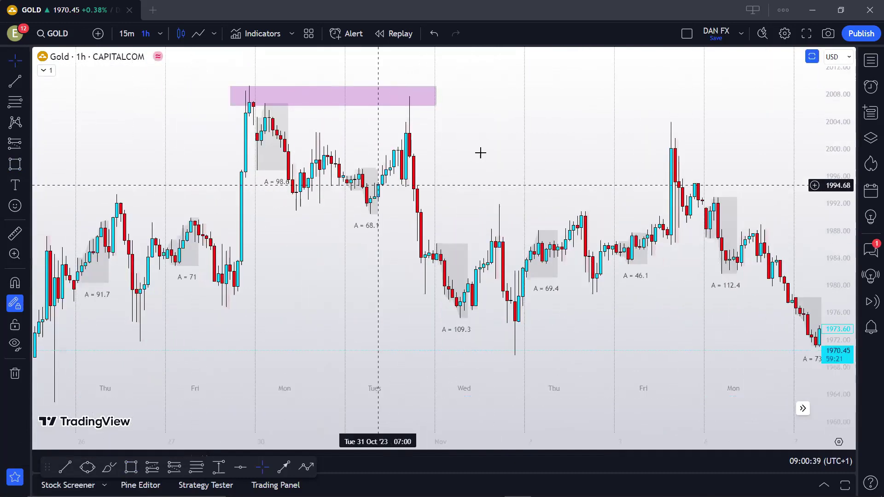
pyautogui.scroll(-3, 255, 244)
pyautogui.moveTo(257, 227); pyautogui.dragTo(381, 253)
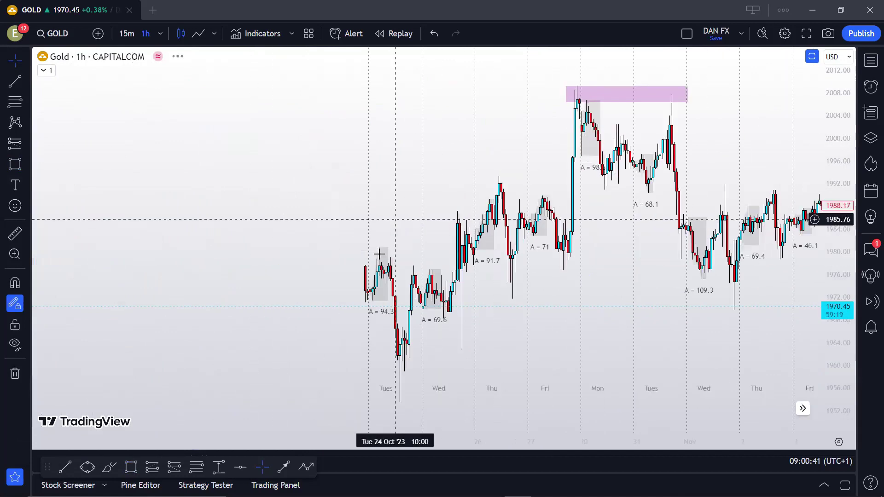
pyautogui.scroll(-2, 221, 189)
pyautogui.scroll(4, 441, 244)
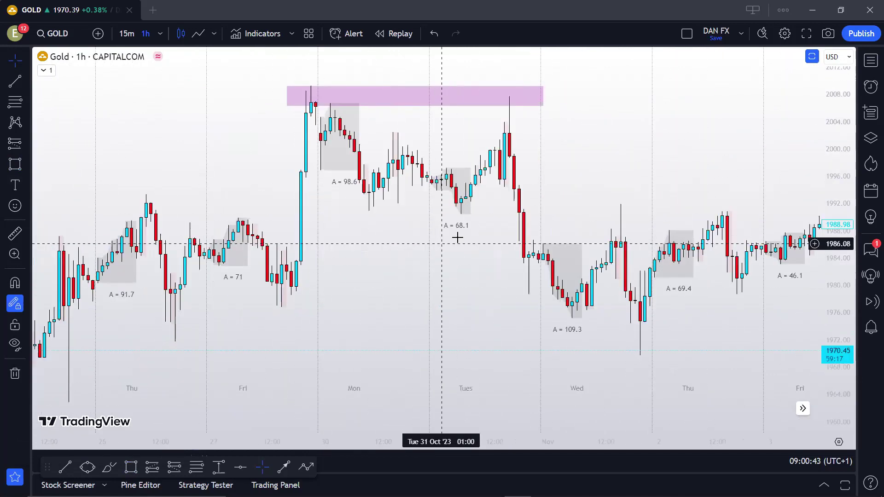
pyautogui.moveTo(539, 166); pyautogui.dragTo(473, 138)
pyautogui.moveTo(548, 173); pyautogui.dragTo(382, 203)
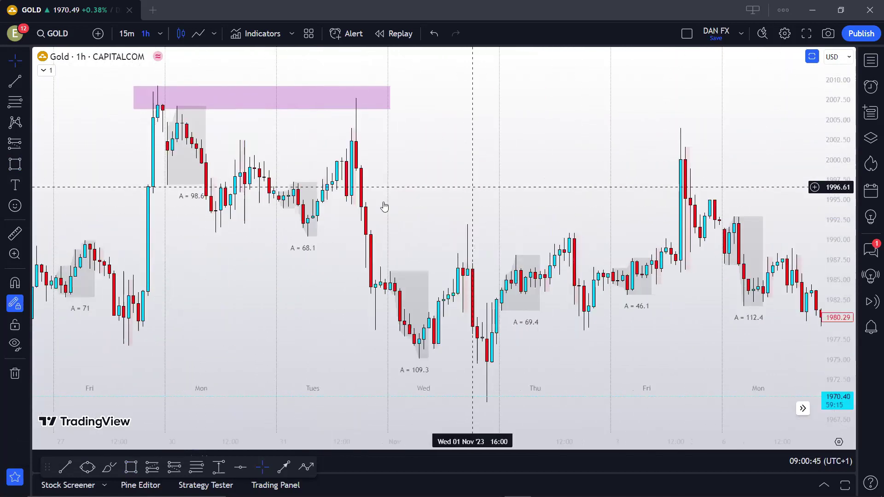
pyautogui.scroll(-2, 101, 121)
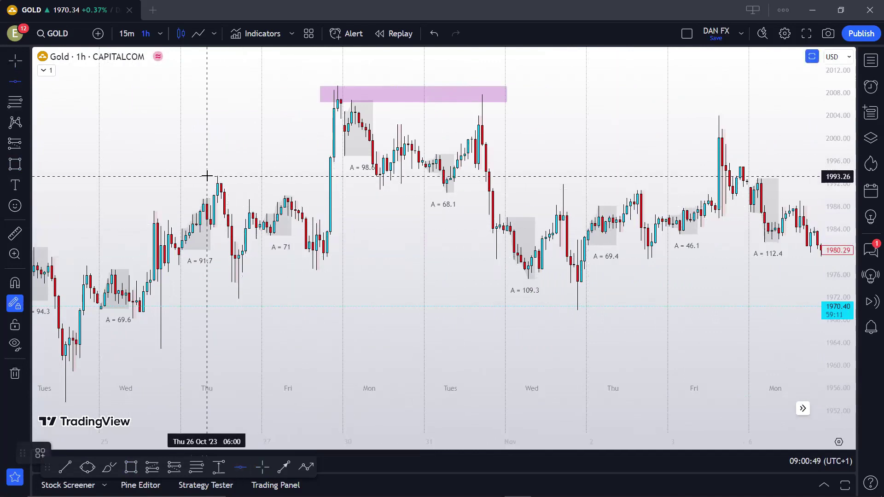
pyautogui.scroll(-2, 207, 175)
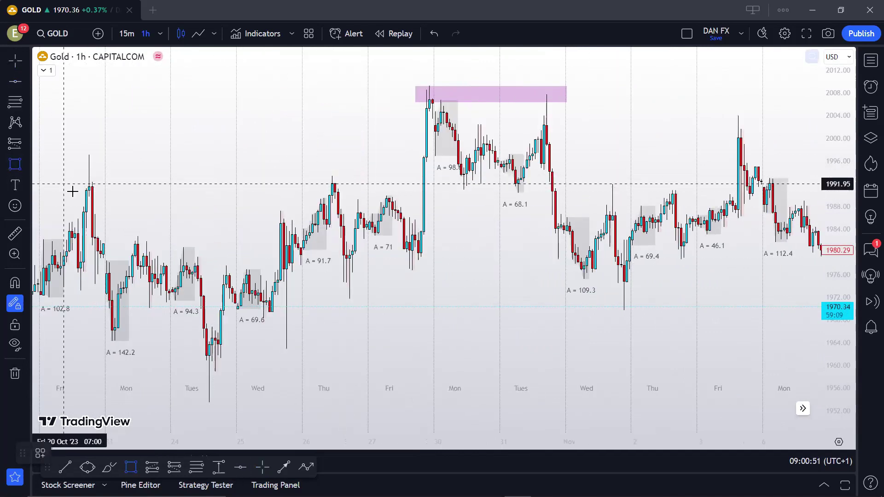
pyautogui.moveTo(70, 188)
pyautogui.mouseDown()
pyautogui.moveTo(431, 235)
pyautogui.moveTo(796, 198)
pyautogui.mouseUp()
# Step: Extend the end of the 1990 zone to 7 November
pyautogui.moveTo(657, 114); pyautogui.dragTo(598, 154)
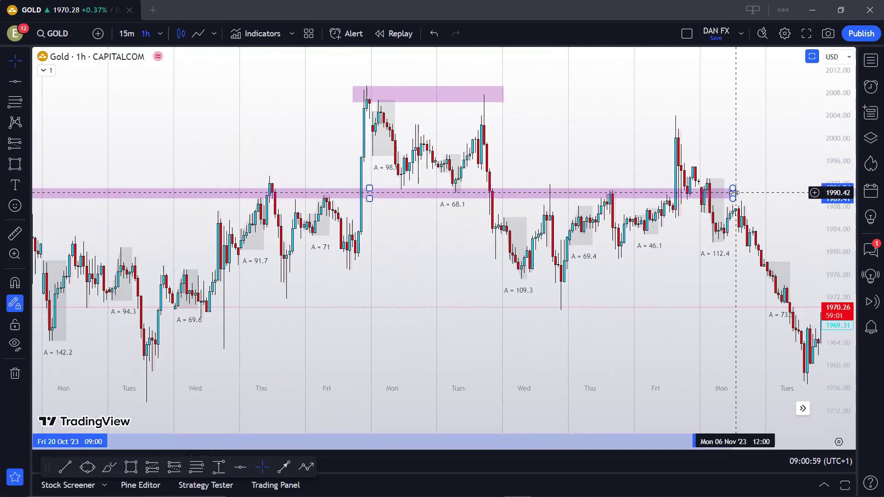
pyautogui.moveTo(733, 194); pyautogui.dragTo(789, 192)
pyautogui.hscroll(3, 683, 140)
pyautogui.hscroll(-4, 684, 144)
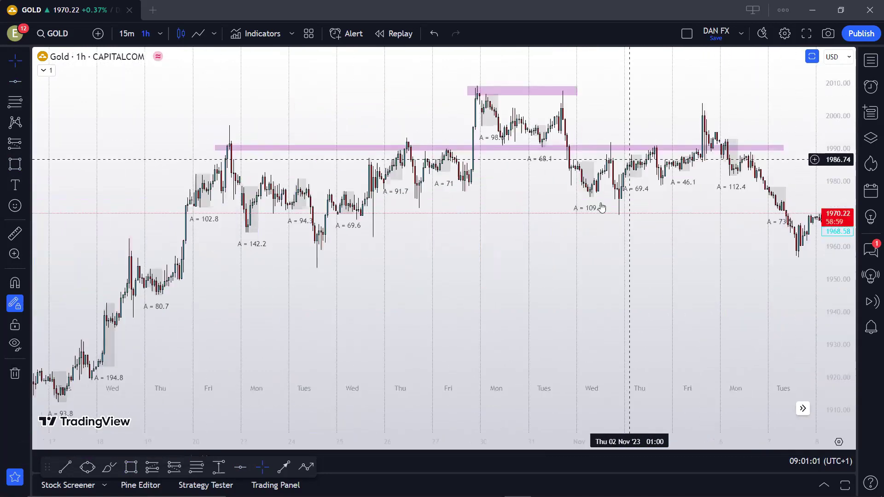
# Step: Draw rectangles over the three falls of 31 October to 1 November, 7 November and 8 to 9 November
pyautogui.hotkey('alt', 'shift', 'r')
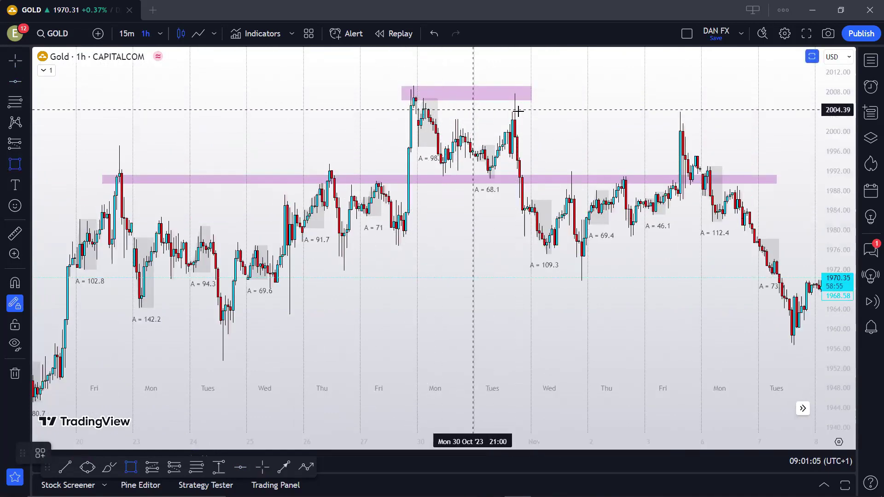
pyautogui.press('Escape')
pyautogui.moveTo(634, 109); pyautogui.dragTo(403, 135)
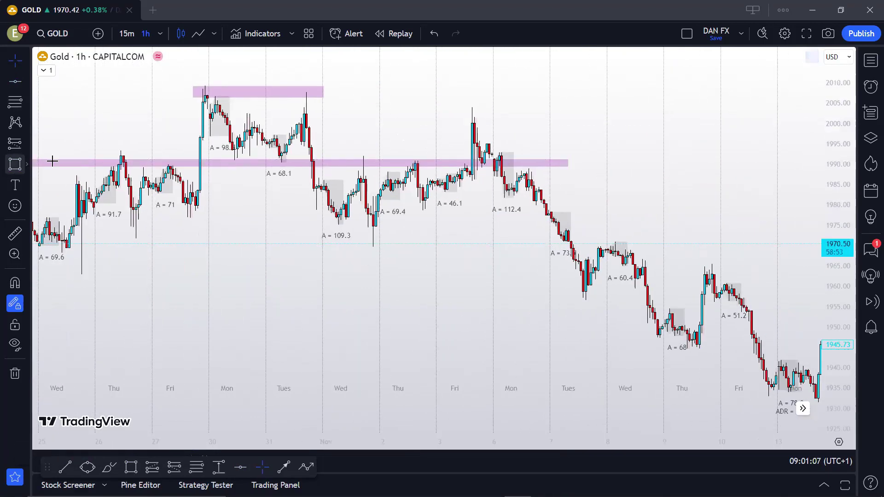
pyautogui.hotkey('alt', 'shift', 'r')
pyautogui.moveTo(306, 94); pyautogui.dragTo(336, 218)
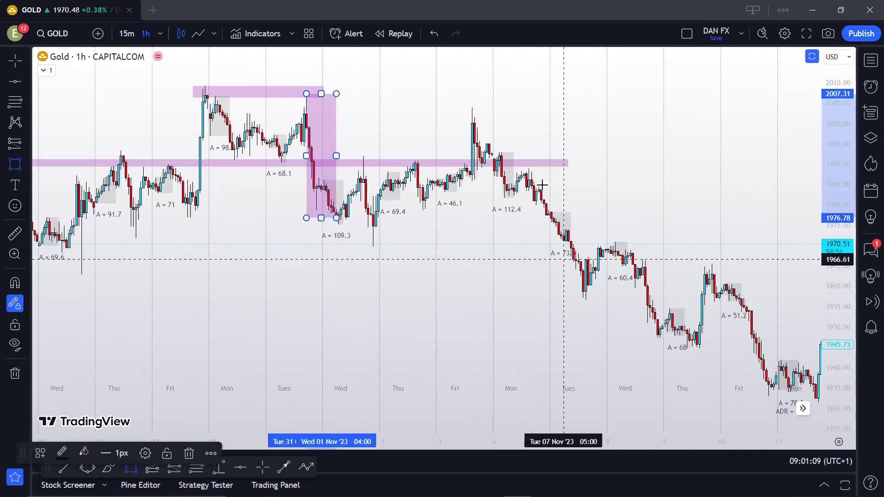
pyautogui.moveTo(546, 203); pyautogui.dragTo(598, 299)
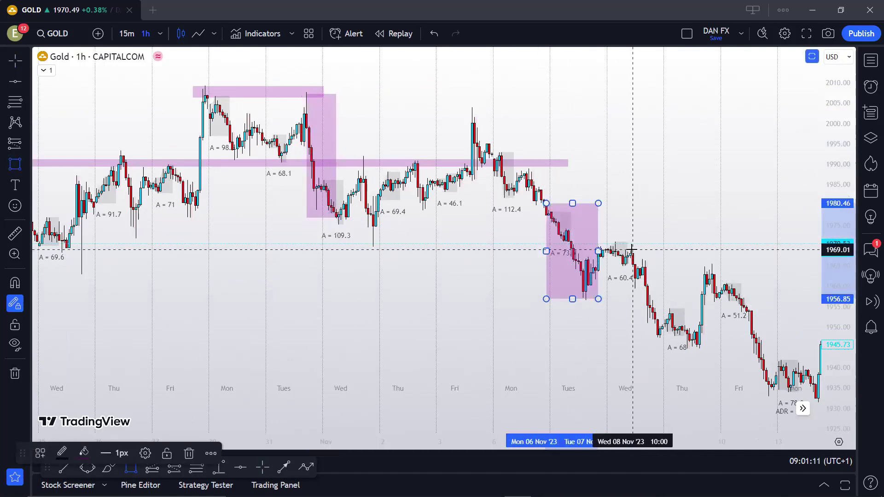
pyautogui.moveTo(632, 250)
pyautogui.mouseDown()
pyautogui.moveTo(741, 394)
pyautogui.moveTo(698, 338)
pyautogui.moveTo(701, 345)
pyautogui.mouseUp()
pyautogui.press('Escape')
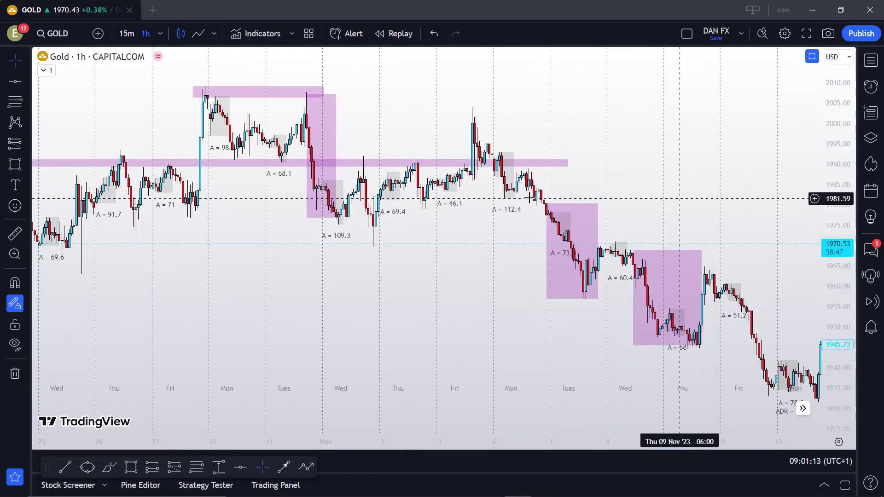
# Step: Circle the 9 November lows and the 13 November lows with the brush, and undo the marks
pyautogui.moveTo(530, 199); pyautogui.dragTo(315, 198)
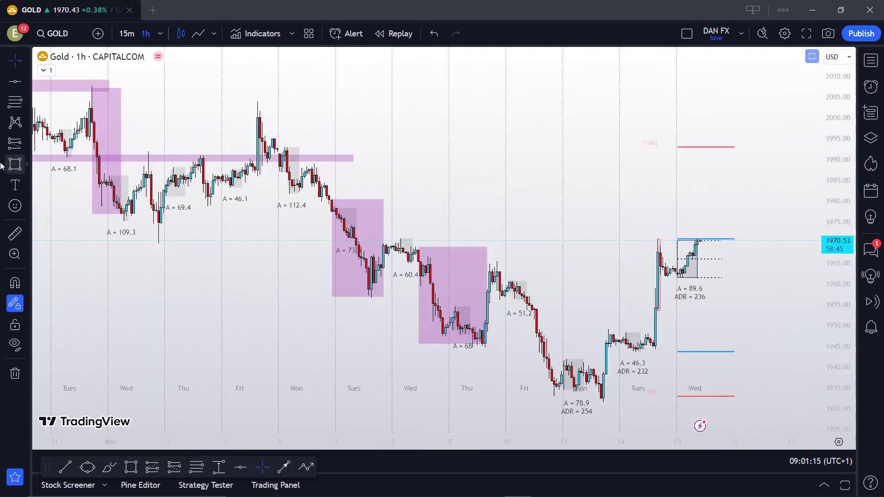
pyautogui.click(27, 164)
pyautogui.click(61, 90)
pyautogui.moveTo(477, 293); pyautogui.dragTo(488, 296)
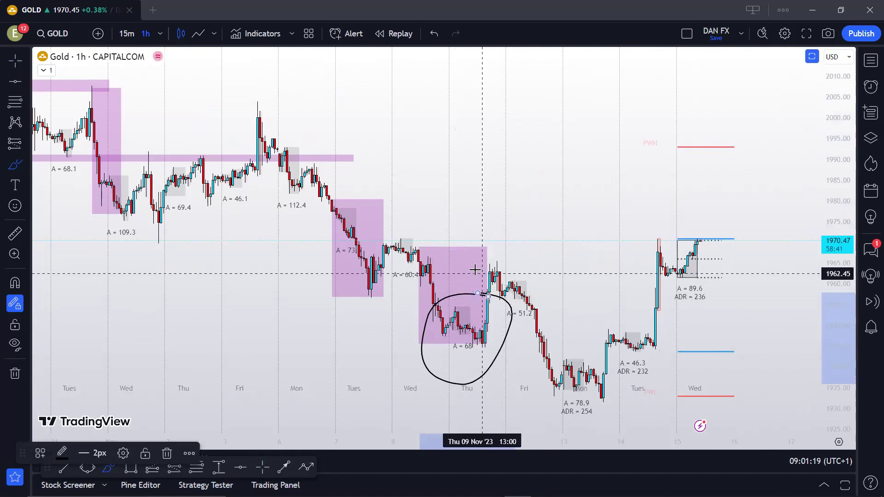
pyautogui.moveTo(584, 361)
pyautogui.mouseDown()
pyautogui.moveTo(530, 368)
pyautogui.moveTo(594, 360)
pyautogui.mouseUp()
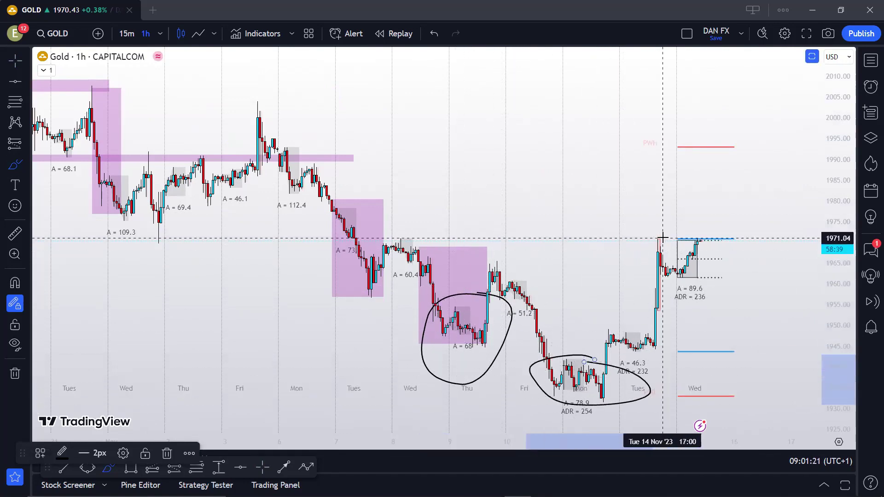
pyautogui.click(434, 33)
pyautogui.click(433, 33)
pyautogui.press('Escape')
# Step: Delete the three rectangles covering the falls of 7 November, 8 to 9 November and 31 October to 1 November
pyautogui.moveTo(448, 120)
pyautogui.mouseDown()
pyautogui.moveTo(687, 207)
pyautogui.moveTo(706, 242)
pyautogui.mouseUp()
pyautogui.scroll(1, 688, 230)
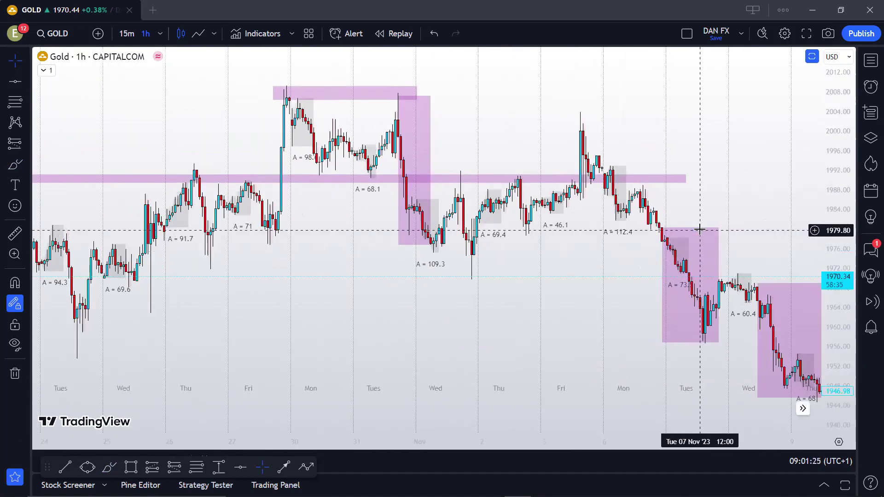
pyautogui.click(699, 229)
pyautogui.press('Delete')
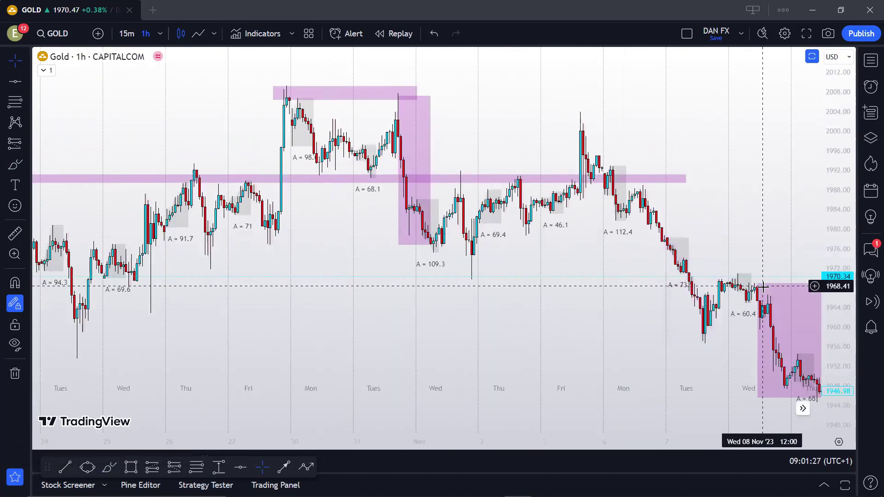
pyautogui.press('Delete')
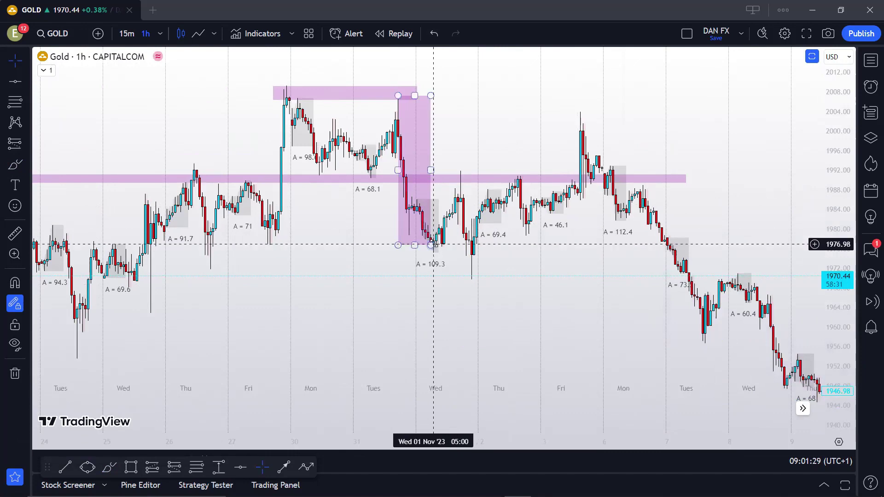
pyautogui.click(428, 237)
pyautogui.press('Delete')
# Step: Circle the 3 November spike above the 1990 zone with the brush, and undo the mark
pyautogui.moveTo(537, 313); pyautogui.dragTo(608, 327)
pyautogui.scroll(3, 608, 327)
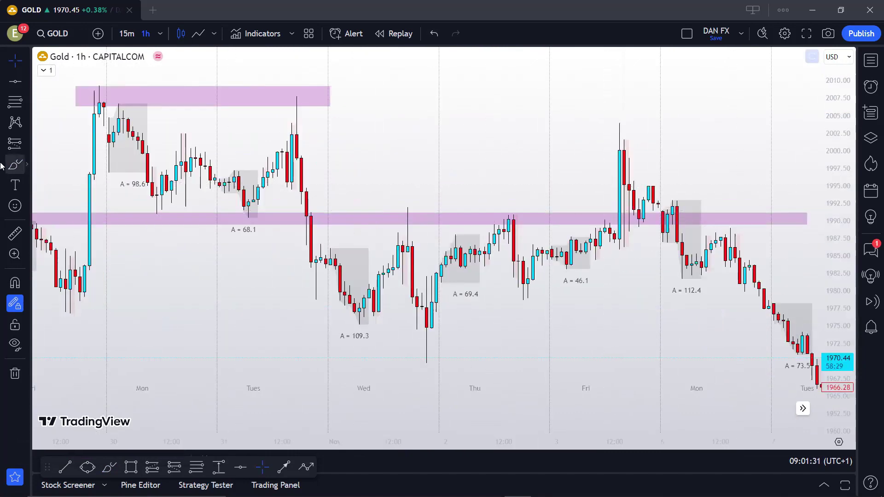
pyautogui.click(15, 165)
pyautogui.moveTo(622, 127)
pyautogui.mouseDown()
pyautogui.moveTo(605, 205)
pyautogui.moveTo(625, 132)
pyautogui.mouseUp()
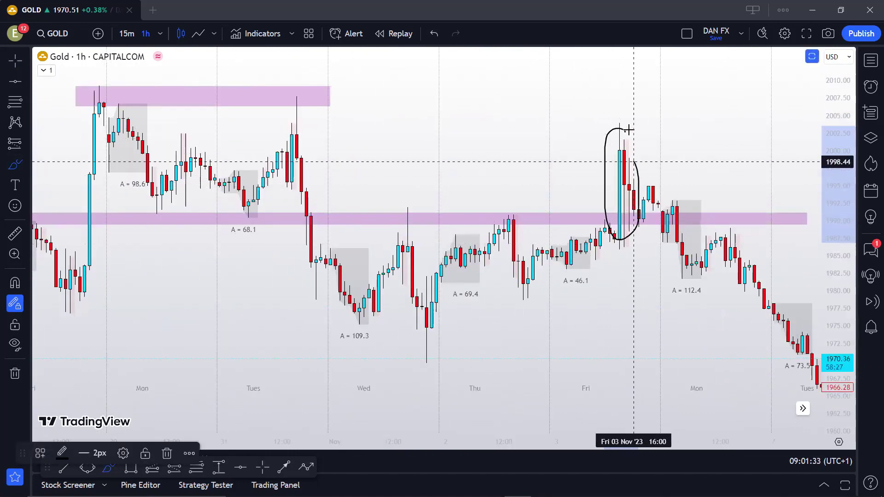
pyautogui.click(433, 33)
pyautogui.moveTo(430, 108)
pyautogui.mouseDown()
pyautogui.moveTo(477, 132)
pyautogui.moveTo(487, 156)
pyautogui.mouseUp()
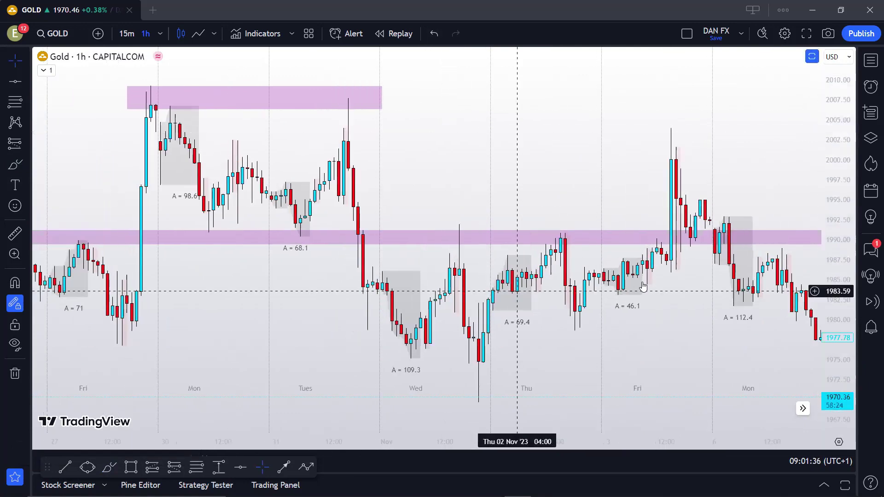
pyautogui.click(12, 87)
pyautogui.click(57, 78)
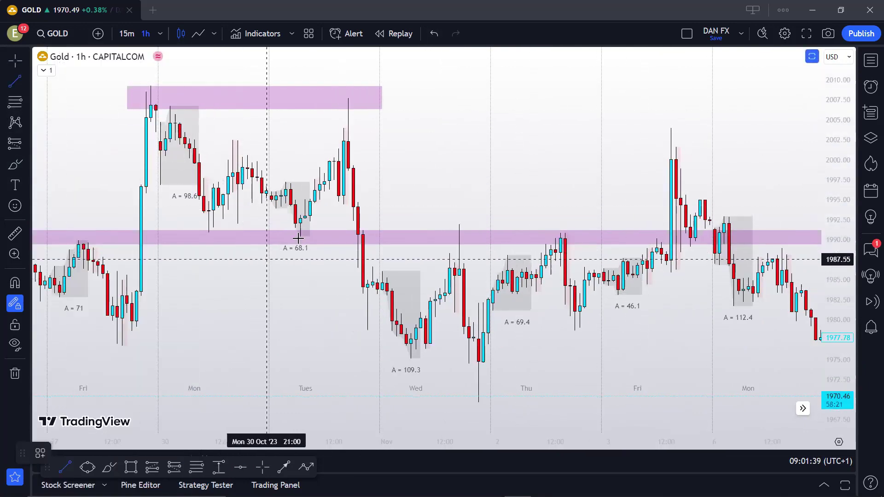
pyautogui.scroll(-1, 352, 266)
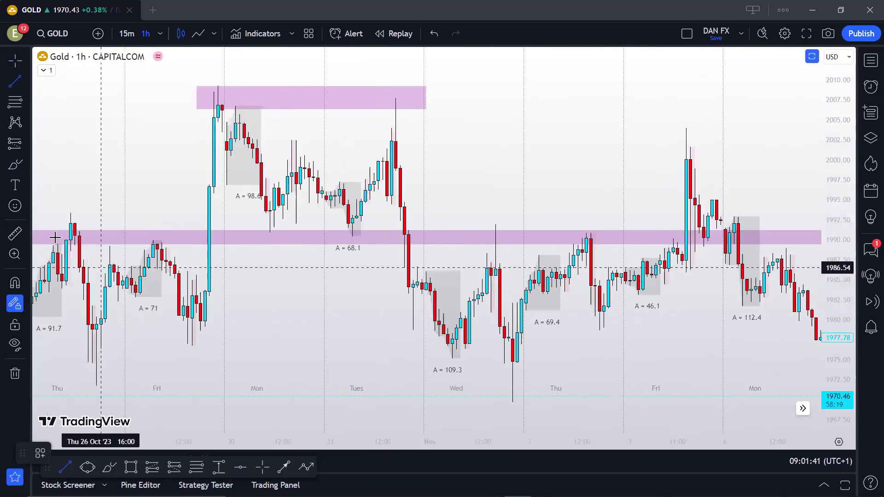
# Step: Brush marks where price meets the 1990 zone: the 26 October high, 30 and 31 October lows, 1 and 2 November highs
pyautogui.click(15, 164)
pyautogui.scroll(-2, 209, 203)
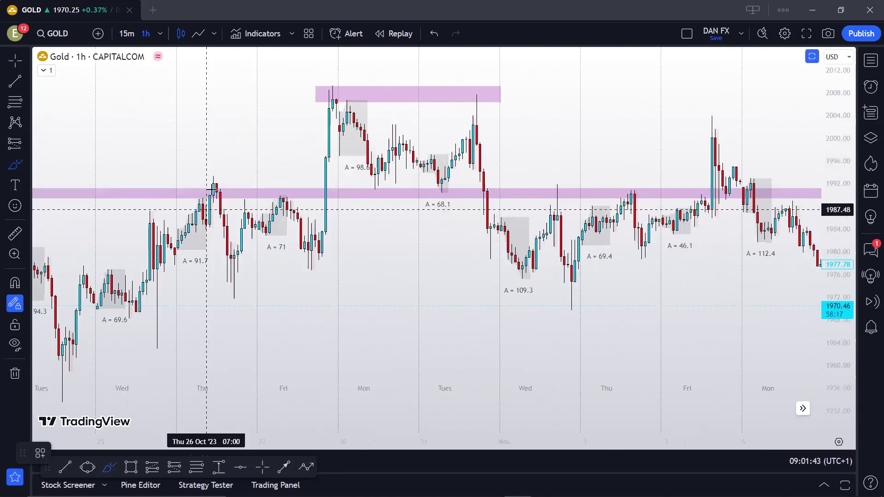
pyautogui.moveTo(215, 166); pyautogui.dragTo(221, 163)
pyautogui.moveTo(374, 181)
pyautogui.mouseDown()
pyautogui.moveTo(375, 195)
pyautogui.moveTo(378, 183)
pyautogui.moveTo(424, 186)
pyautogui.mouseUp()
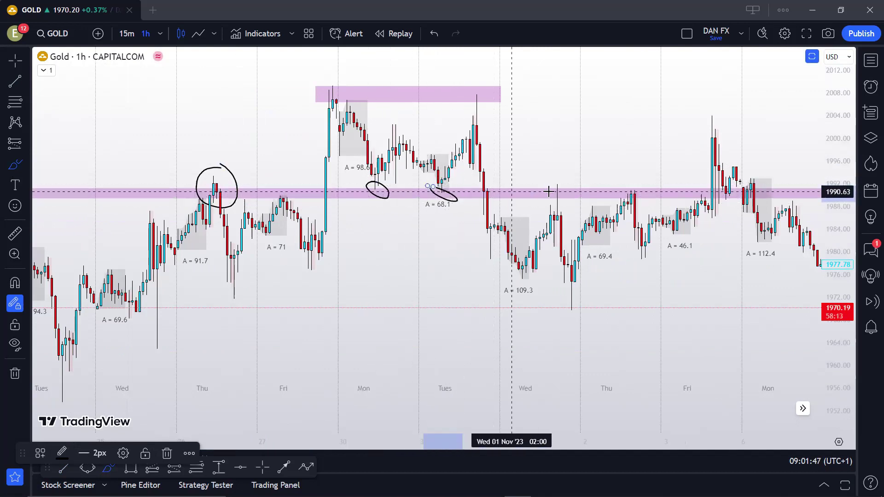
pyautogui.moveTo(560, 182); pyautogui.dragTo(565, 194)
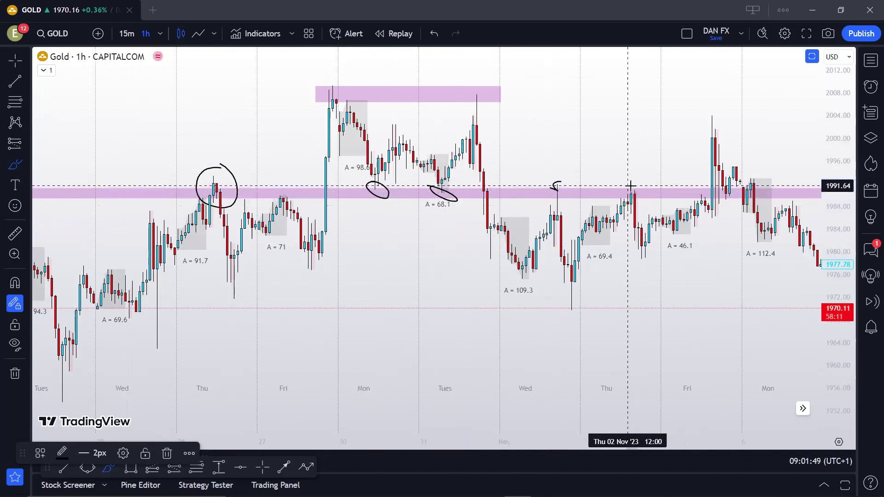
pyautogui.press('Escape')
# Step: Brush a mark around the 3 November candles at the lower edge of the 1990 zone, just before the spike
pyautogui.moveTo(605, 148); pyautogui.dragTo(627, 152)
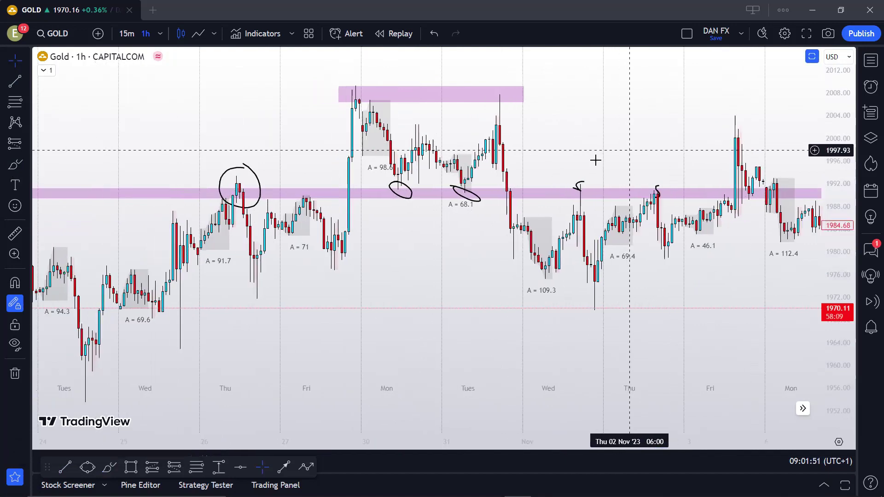
pyautogui.scroll(3, 598, 156)
pyautogui.click(6, 165)
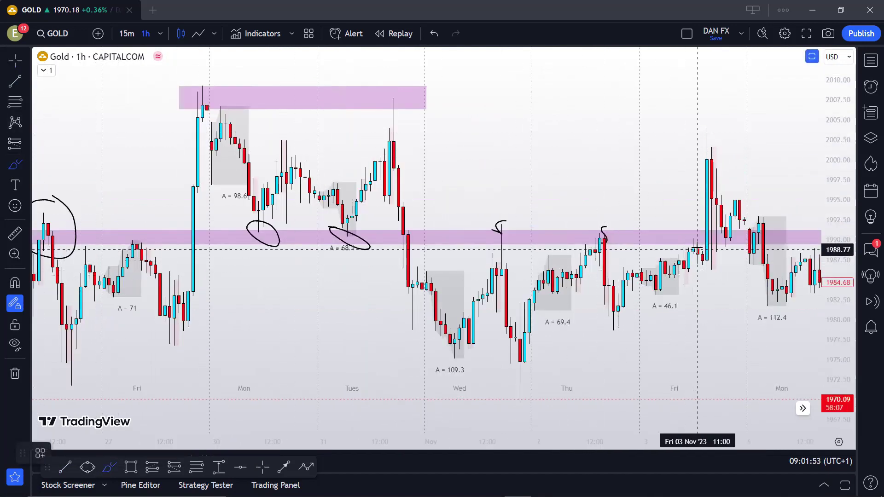
pyautogui.moveTo(675, 263); pyautogui.dragTo(696, 265)
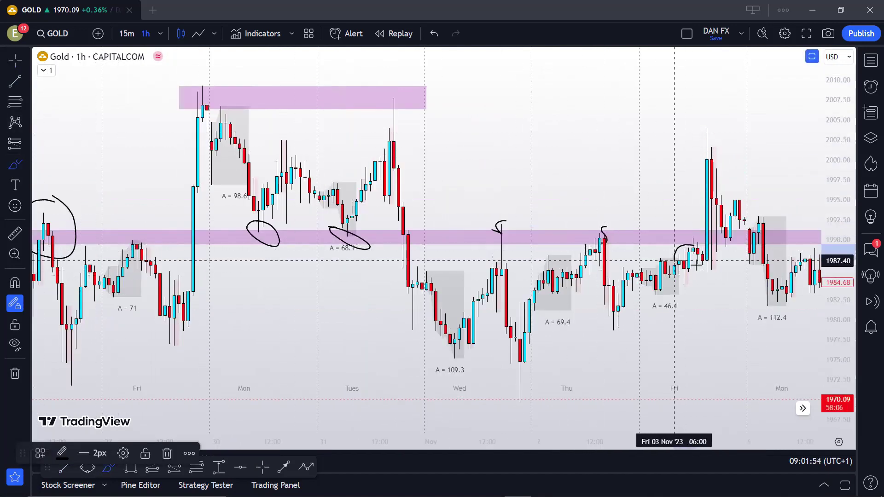
# Step: Undo the last brush mark around the 3 November candles at the lower edge of the 1990 zone
pyautogui.click(434, 33)
pyautogui.scroll(-3, 230, 214)
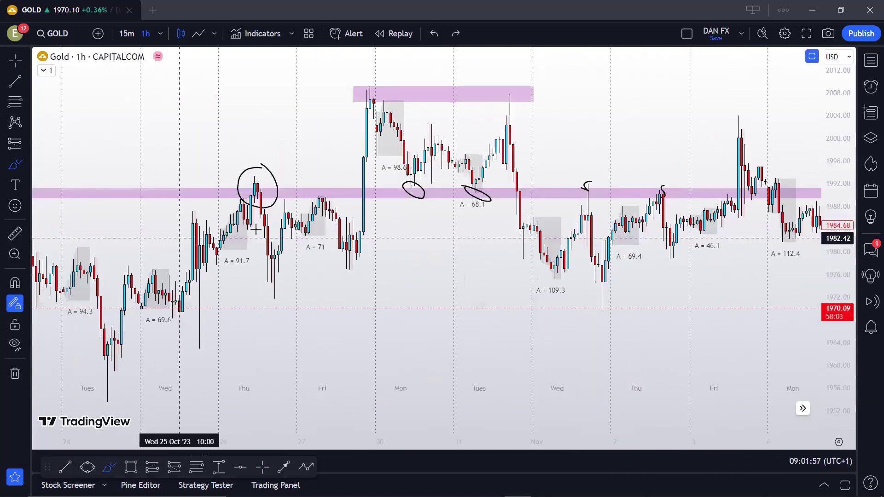
pyautogui.scroll(-2, 221, 211)
pyautogui.scroll(3, 198, 203)
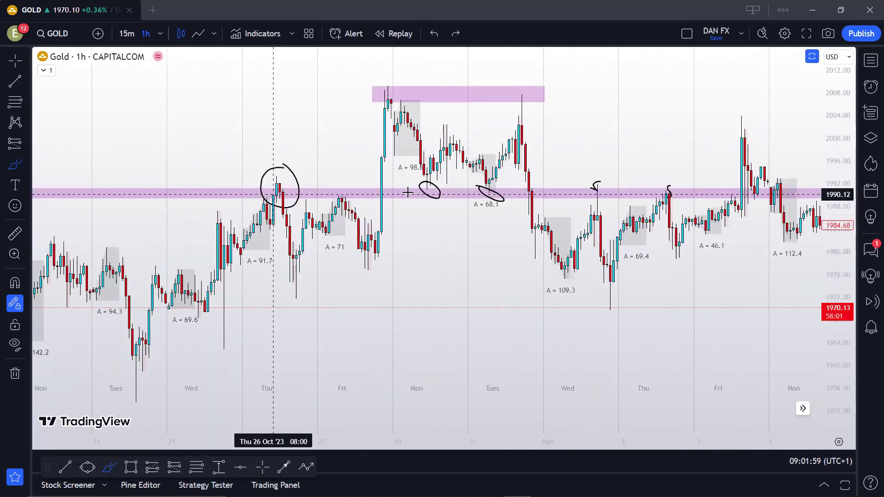
pyautogui.scroll(2, 427, 213)
pyautogui.scroll(3, 558, 237)
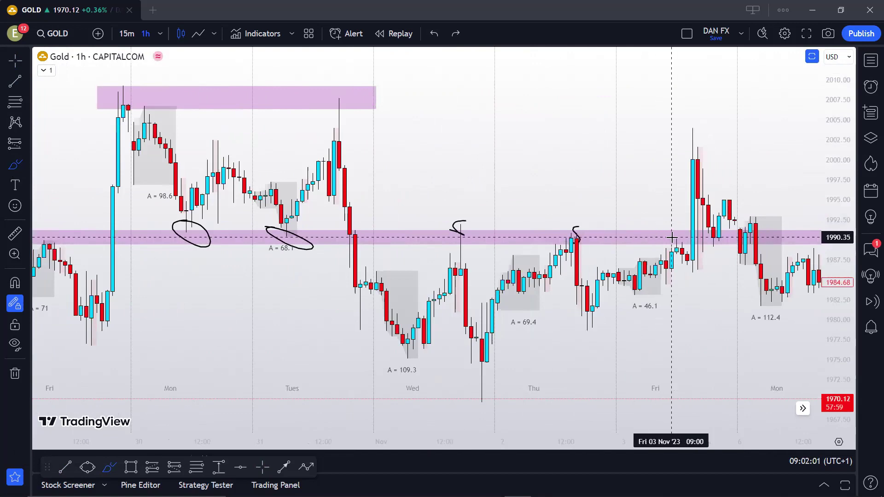
# Step: Circle the 3 November candles touching the lower edge of the 1990 zone with the brush, and delete the mark
pyautogui.moveTo(655, 240); pyautogui.dragTo(672, 237)
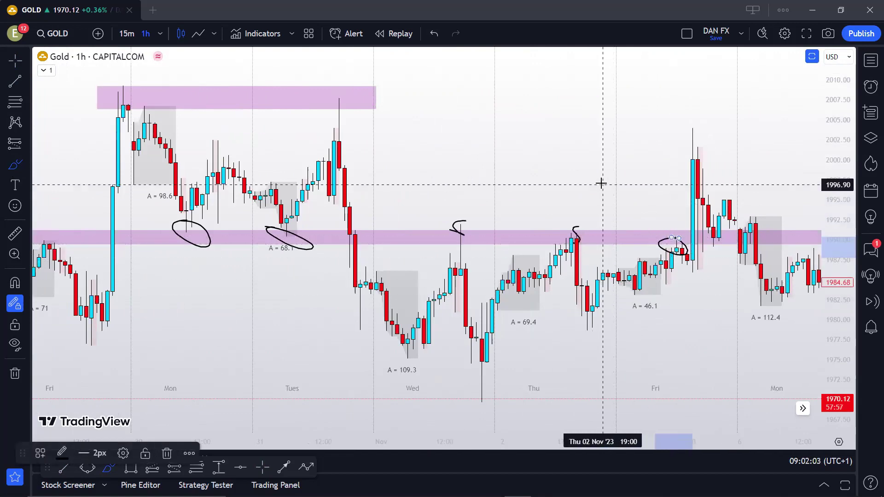
pyautogui.press('Escape')
pyautogui.moveTo(637, 167); pyautogui.dragTo(558, 206)
pyautogui.scroll(2, 649, 168)
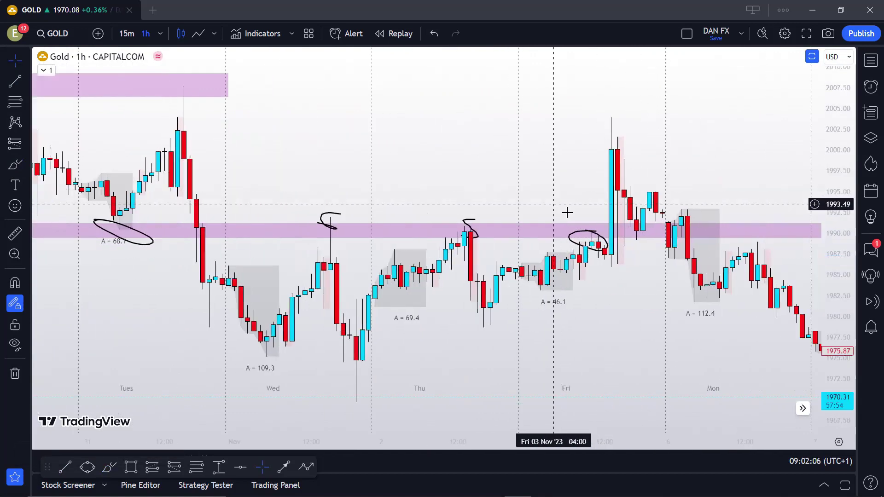
pyautogui.click(586, 232)
pyautogui.click(169, 456)
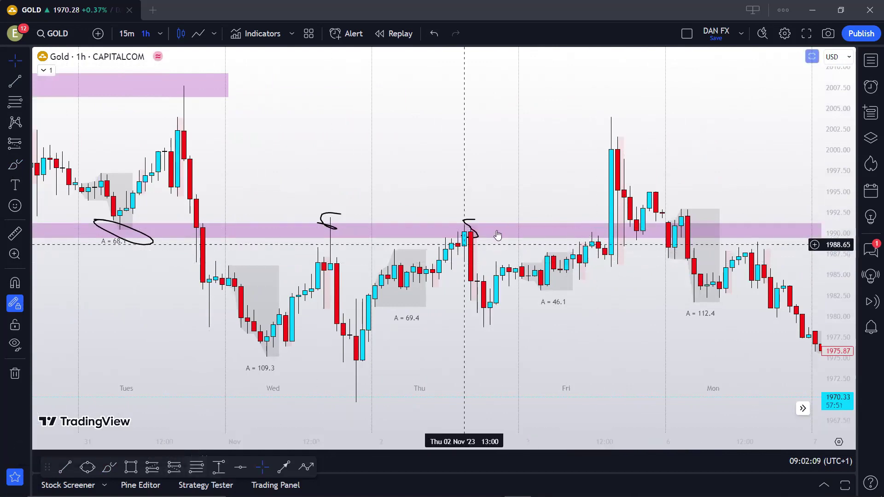
# Step: Draw a trend line from the 3 November rise at about 1989.8 down to about 1966, and undo it
pyautogui.scroll(-6, 504, 182)
pyautogui.moveTo(553, 107); pyautogui.dragTo(461, 121)
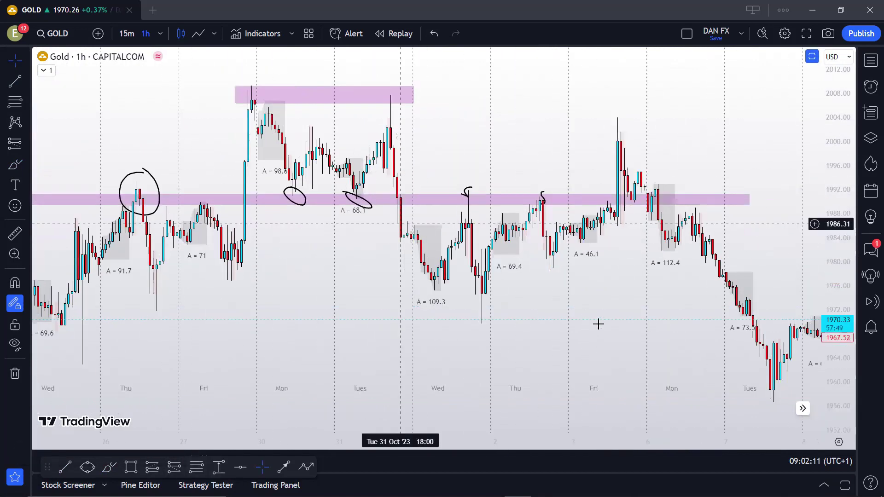
pyautogui.moveTo(641, 324); pyautogui.dragTo(759, 387)
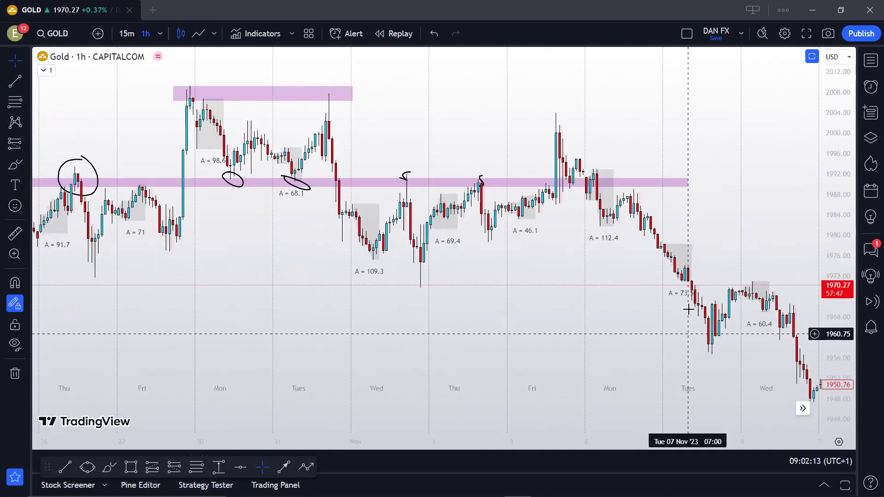
pyautogui.moveTo(688, 309); pyautogui.dragTo(718, 307)
pyautogui.scroll(4, 653, 280)
pyautogui.moveTo(572, 230); pyautogui.dragTo(537, 183)
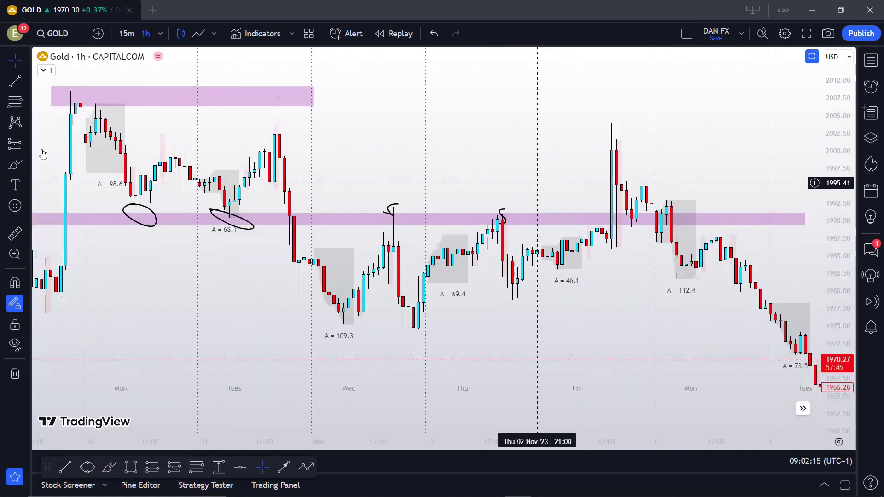
pyautogui.click(15, 81)
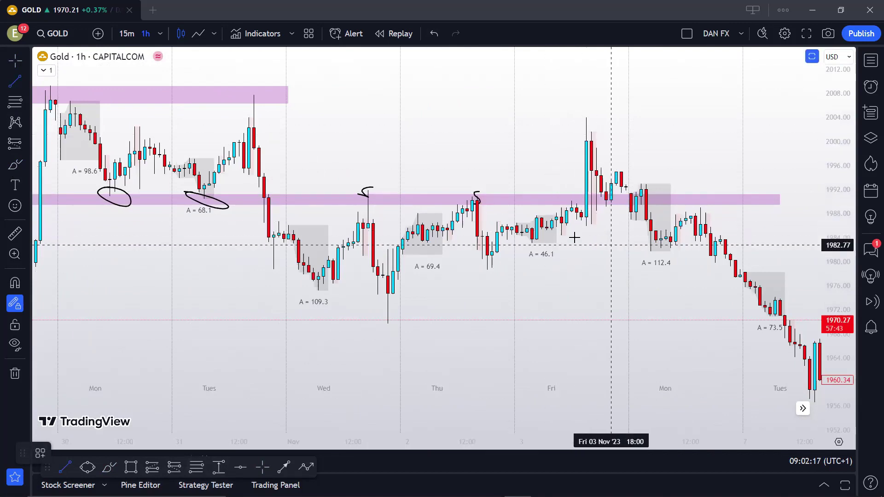
pyautogui.click(586, 203)
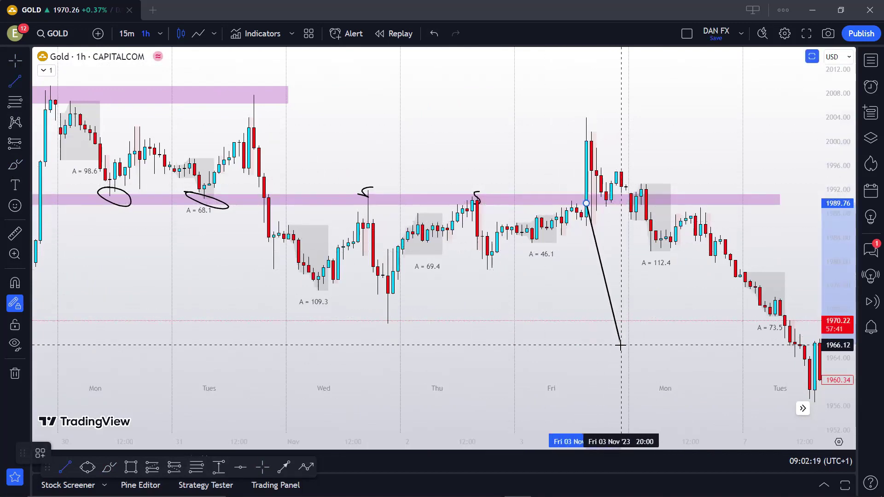
pyautogui.click(620, 345)
pyautogui.hotkey('ctrl', 'z')
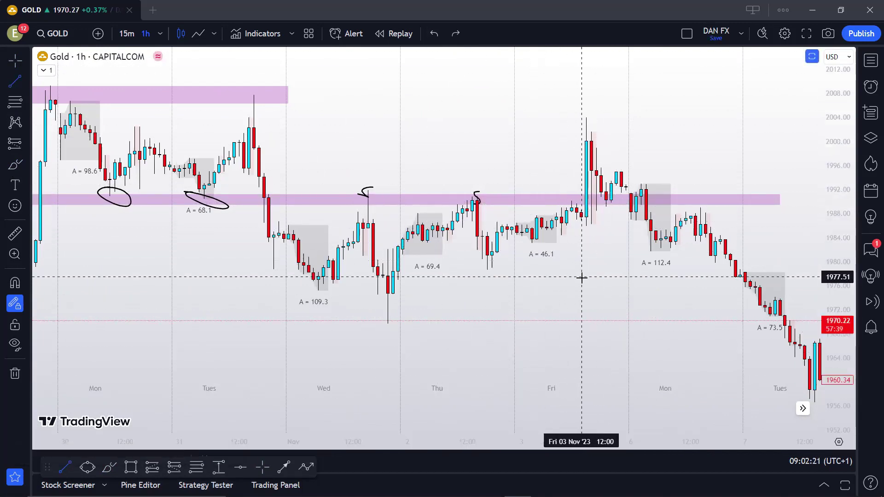
# Step: Draw trend lines up the 3 November rise from 1985.25 to 2004.74 and nearly level at about 1992 from 30 October to 6 November
pyautogui.moveTo(577, 291); pyautogui.dragTo(613, 310)
pyautogui.click(8, 86)
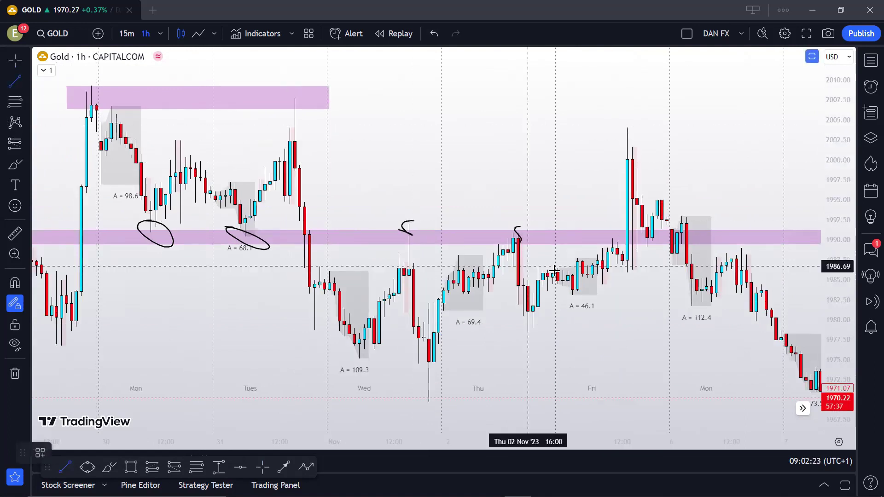
pyautogui.click(625, 121)
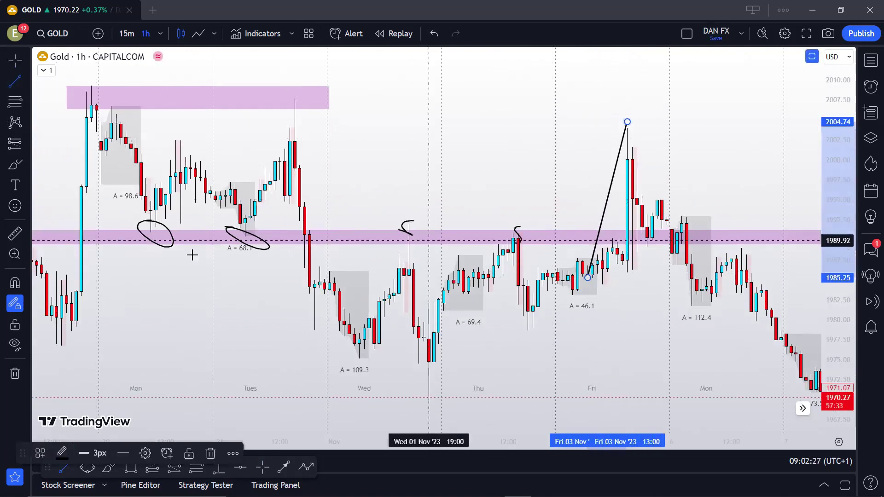
pyautogui.click(201, 220)
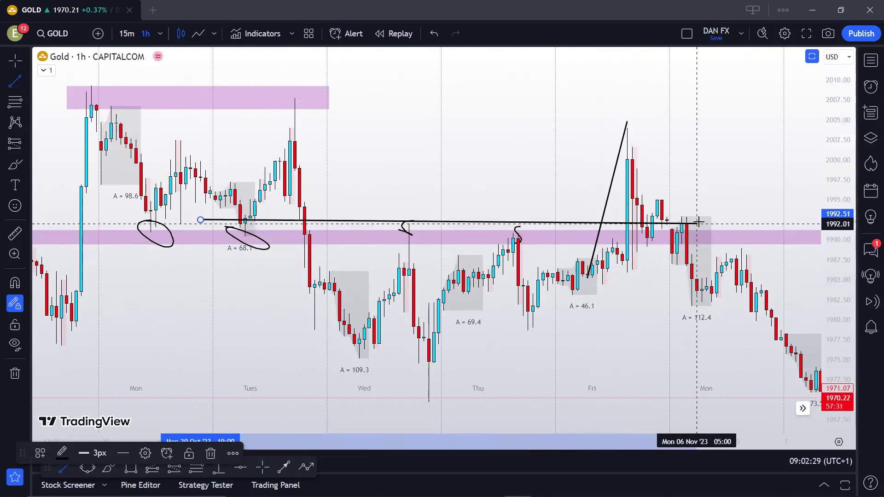
pyautogui.click(702, 222)
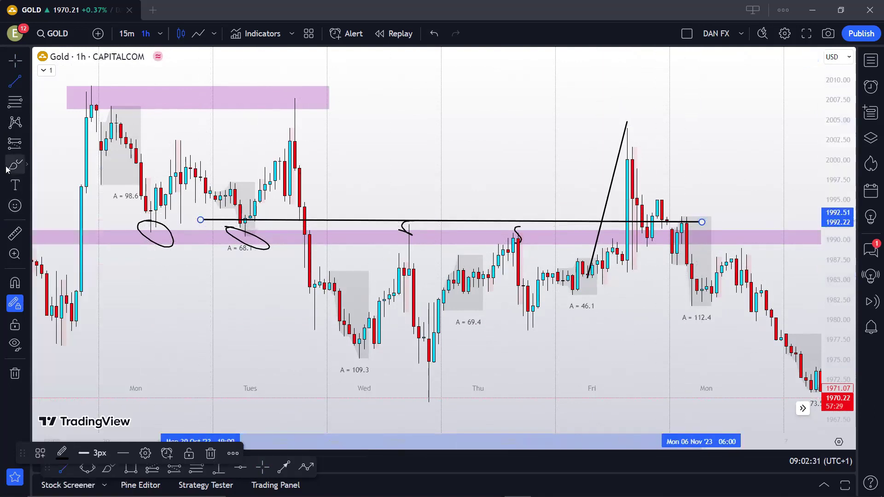
# Step: Draw a rectangle from 31 October to 6 November between 2002.08 and 2005.82, reaching the 3 November spike
pyautogui.click(26, 165)
pyautogui.click(56, 275)
pyautogui.click(261, 143)
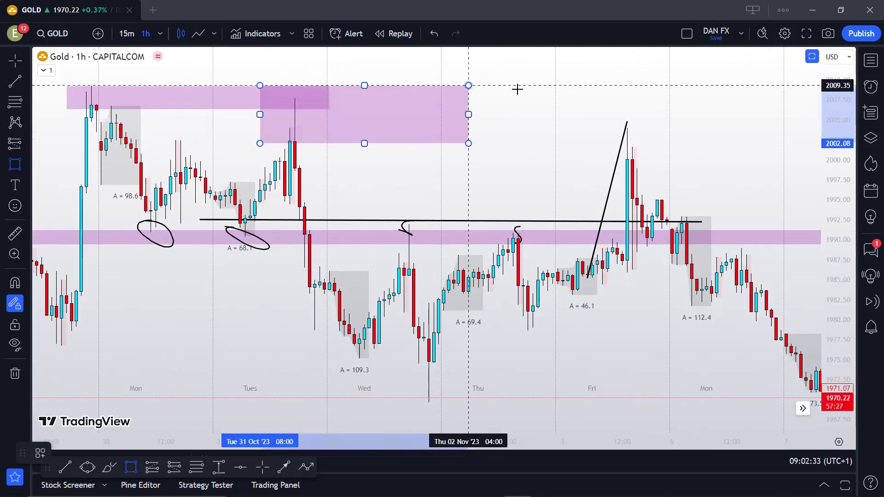
pyautogui.click(686, 113)
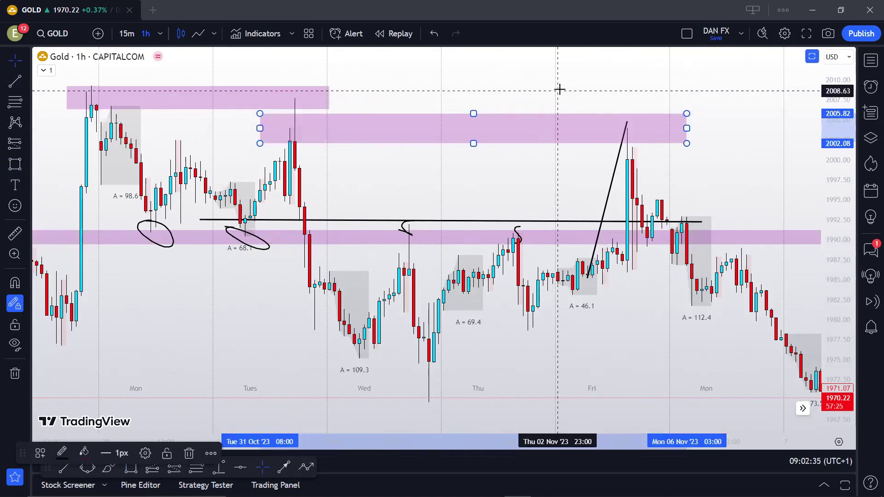
pyautogui.press('Escape')
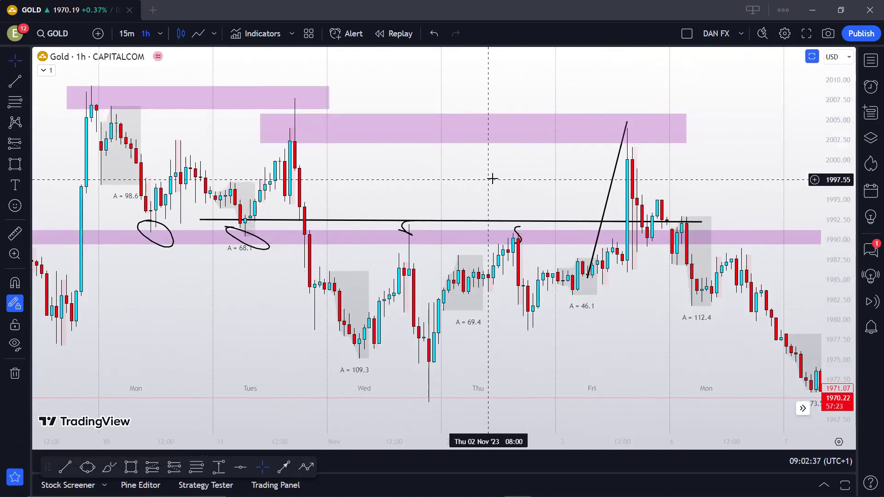
# Step: Lower and enlarge the new rectangle so it spans 1994.74 to 2003.30 above the near-level trend line
pyautogui.moveTo(352, 146); pyautogui.dragTo(371, 164)
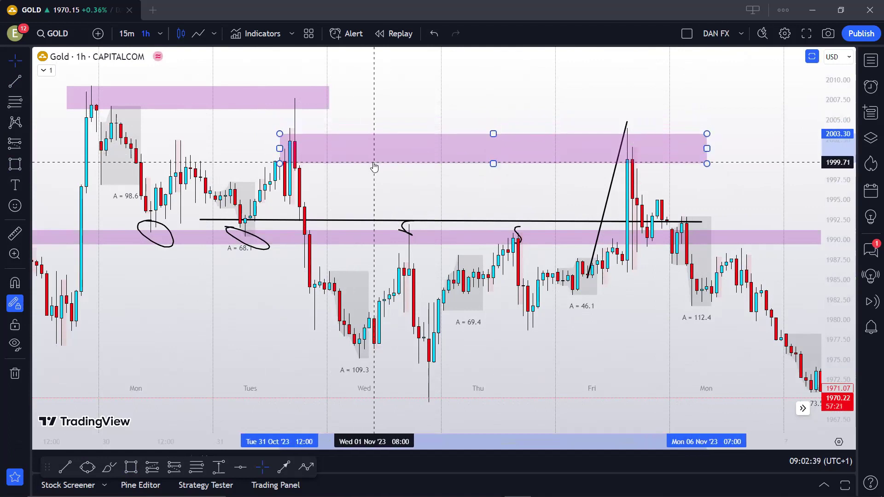
pyautogui.moveTo(494, 164); pyautogui.dragTo(499, 201)
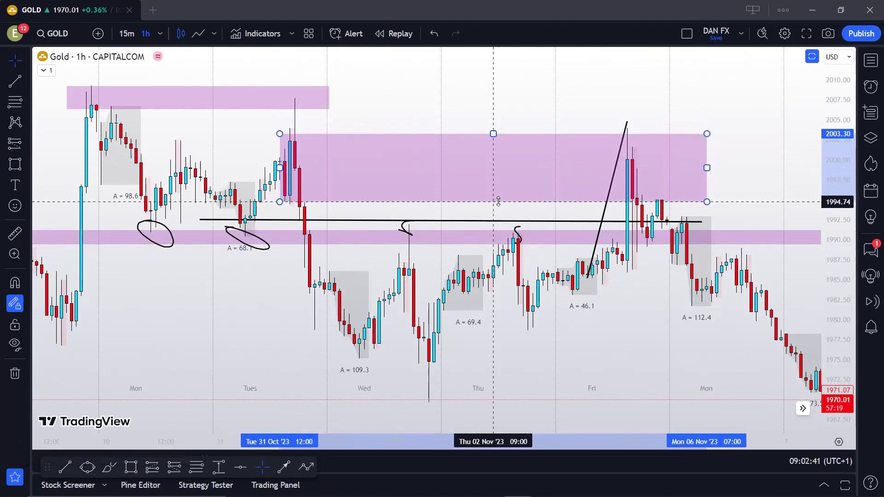
pyautogui.click(568, 123)
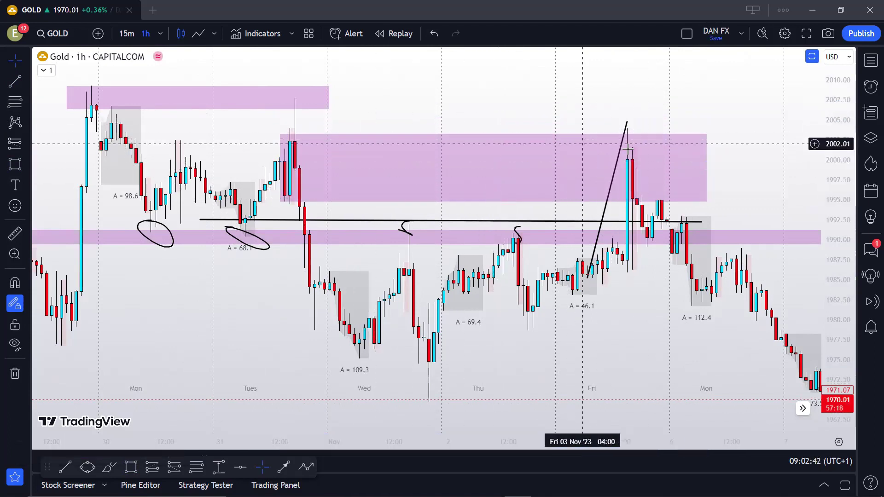
# Step: Change the fill of the enlarged rectangle above the 1990 zone to cyan
pyautogui.click(473, 135)
pyautogui.click(85, 452)
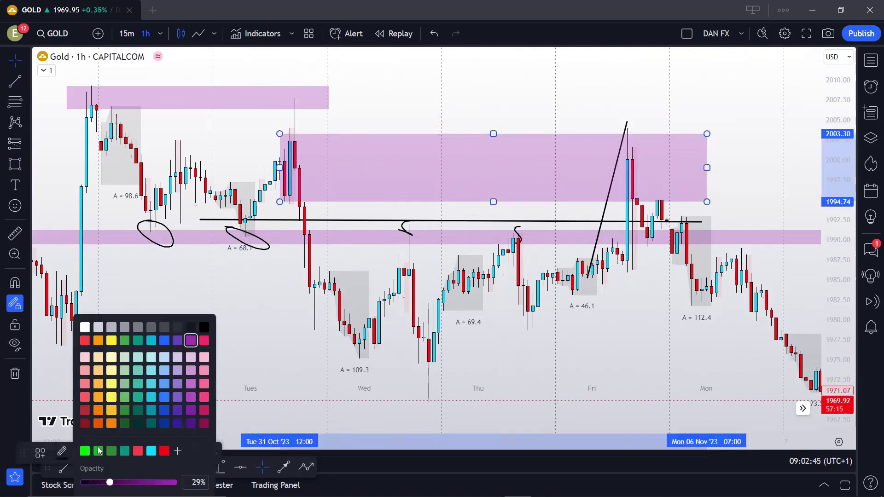
pyautogui.click(151, 451)
pyautogui.click(517, 97)
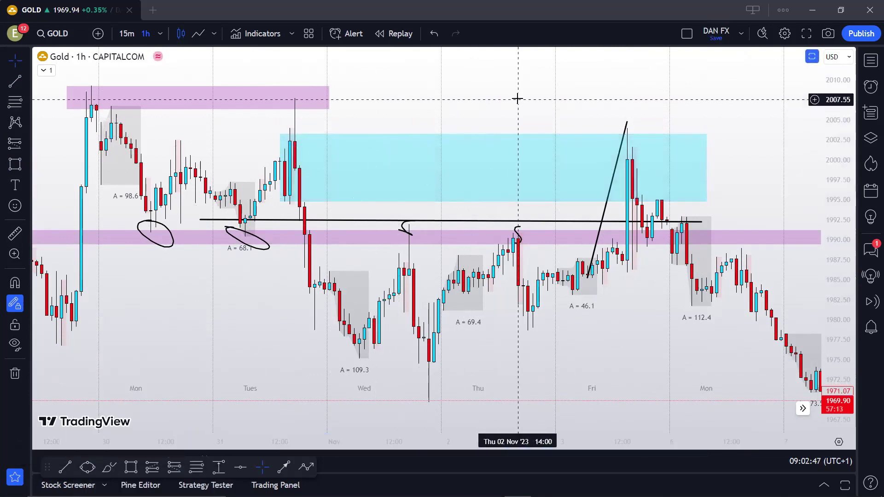
# Step: Delete the steep trend line running up to the top of the 3 November spike
pyautogui.moveTo(517, 96); pyautogui.dragTo(509, 95)
pyautogui.moveTo(391, 152); pyautogui.dragTo(399, 156)
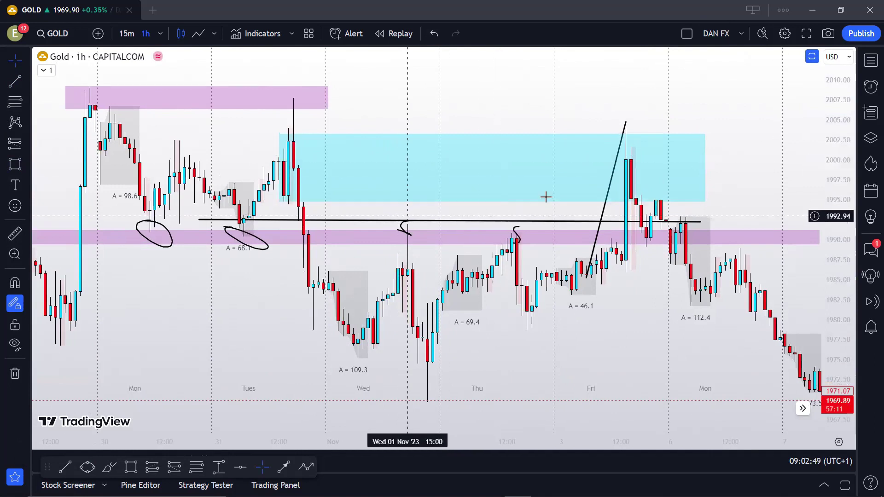
pyautogui.click(625, 123)
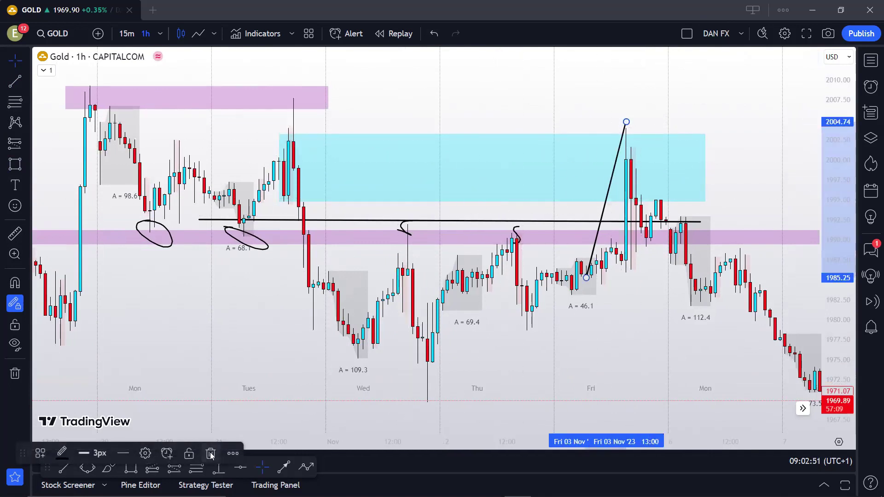
pyautogui.click(210, 454)
pyautogui.click(284, 467)
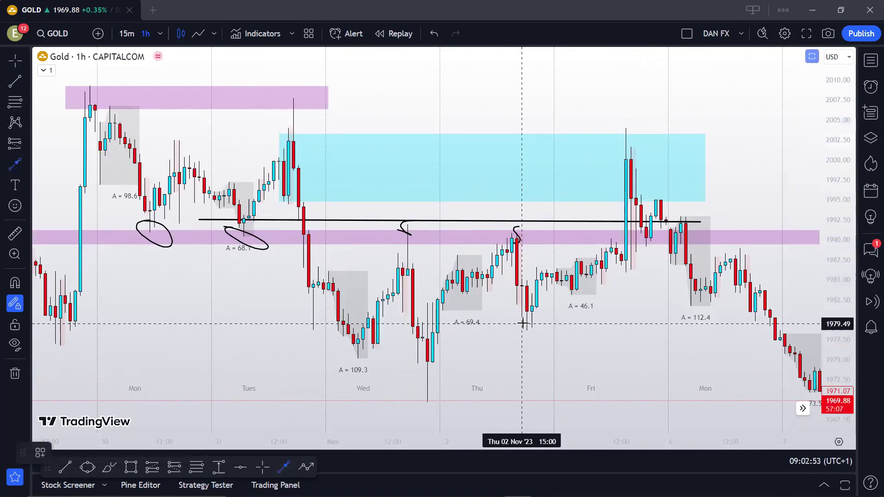
pyautogui.click(573, 253)
pyautogui.press('Escape')
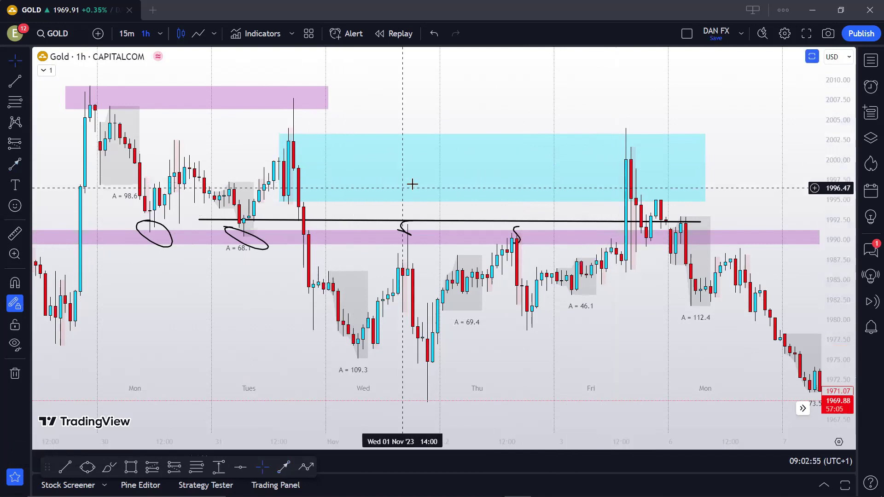
# Step: Brush a falling stroke from the 3 November spike down to the 6 November lows, and undo it
pyautogui.click(26, 163)
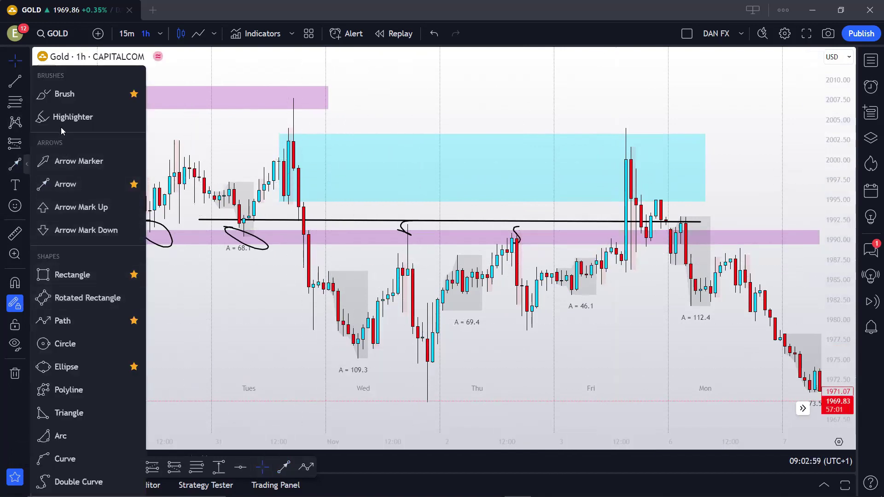
pyautogui.click(61, 103)
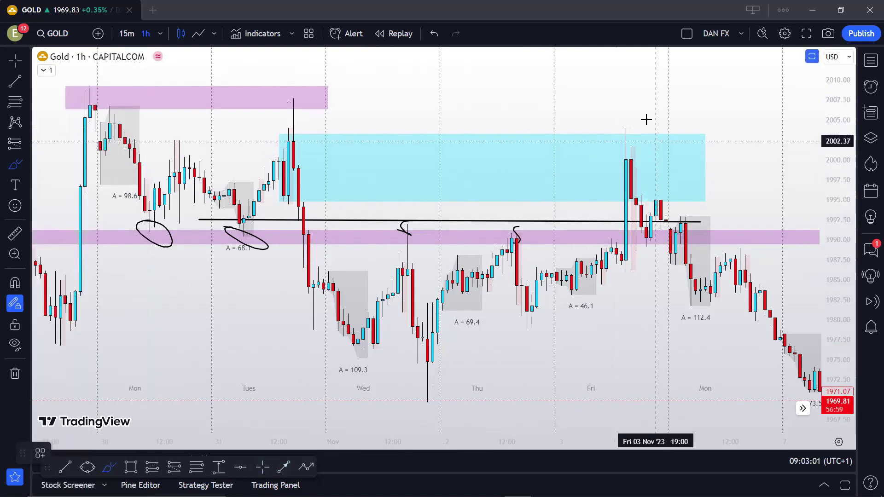
pyautogui.moveTo(654, 134)
pyautogui.mouseDown()
pyautogui.moveTo(587, 152)
pyautogui.moveTo(635, 136)
pyautogui.moveTo(716, 311)
pyautogui.mouseUp()
pyautogui.hotkey('ctrl', 'z')
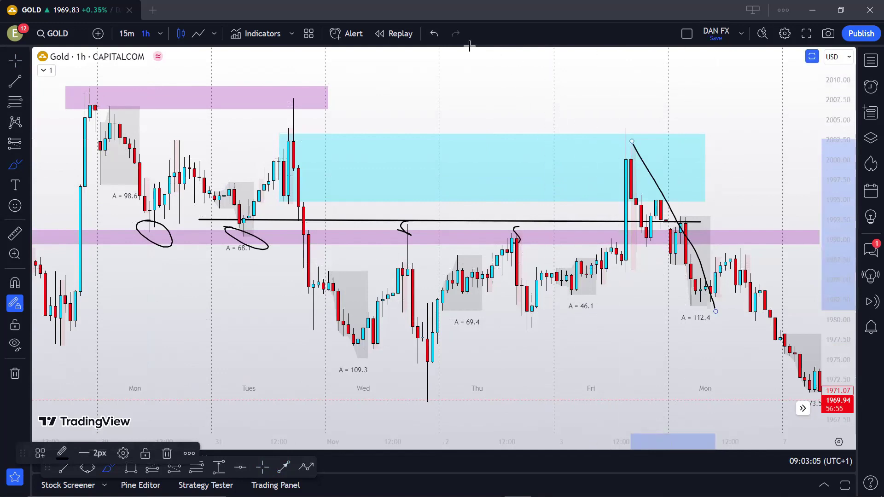
pyautogui.hotkey('ctrl', 'z')
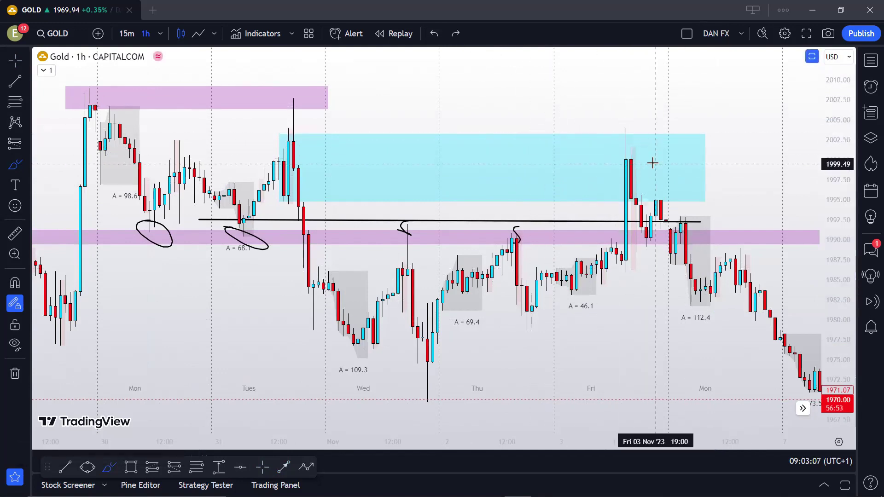
# Step: Circle the whole 3 November spike, from below the 1990 zone up into the cyan rectangle, with the brush
pyautogui.press('Escape')
pyautogui.moveTo(636, 186)
pyautogui.mouseDown()
pyautogui.moveTo(632, 228)
pyautogui.moveTo(662, 280)
pyautogui.mouseUp()
pyautogui.scroll(5, 652, 280)
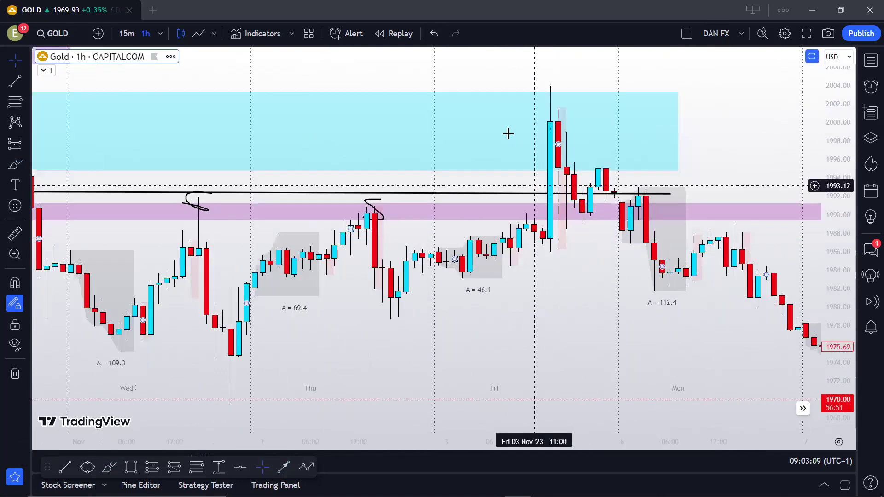
pyautogui.click(15, 164)
pyautogui.moveTo(533, 152); pyautogui.dragTo(549, 87)
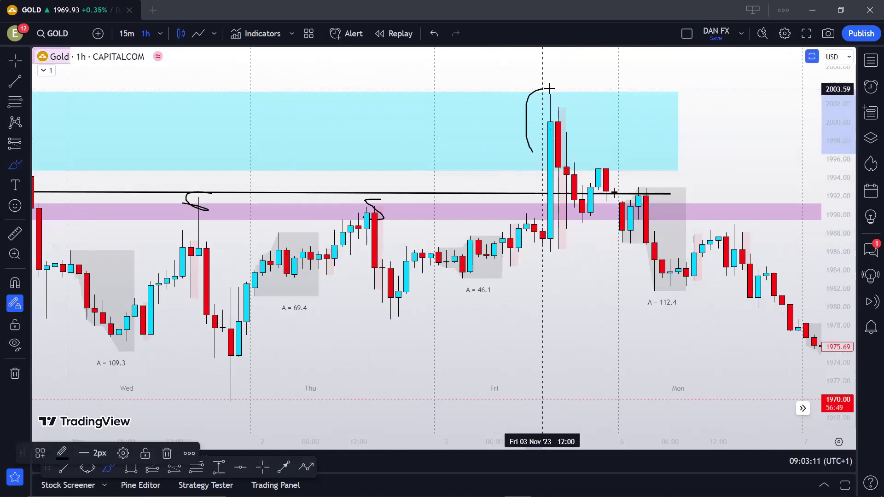
pyautogui.moveTo(576, 222)
pyautogui.mouseDown()
pyautogui.moveTo(523, 161)
pyautogui.moveTo(534, 123)
pyautogui.mouseUp()
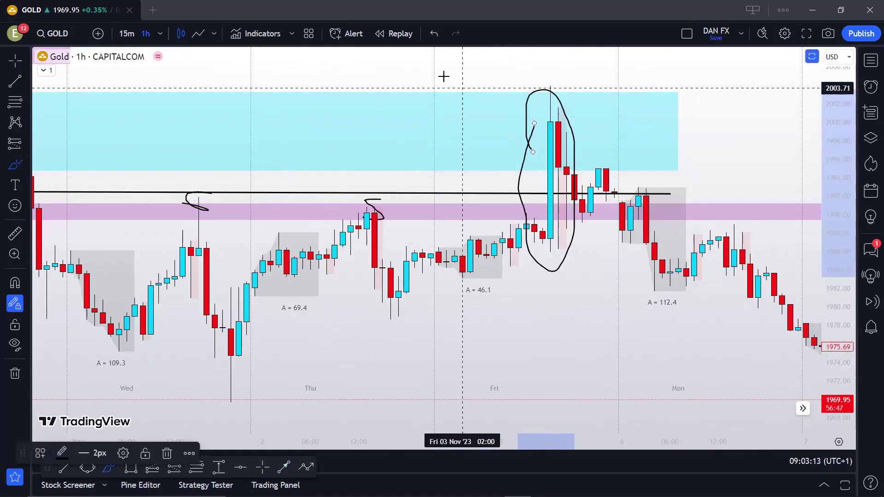
# Step: Undo the brush circle around the 3 November spike and review the Gold price action from that spike through 15 November
pyautogui.click(435, 42)
pyautogui.scroll(-5, 533, 150)
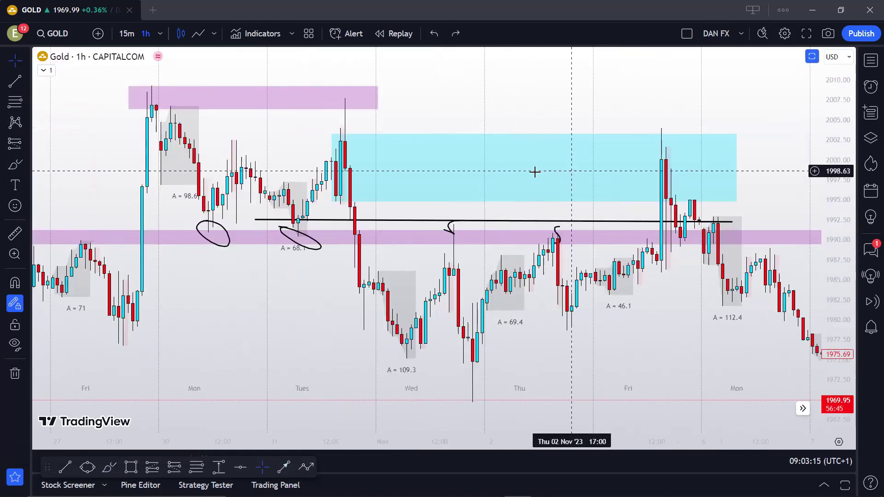
pyautogui.moveTo(535, 172); pyautogui.dragTo(557, 153)
pyautogui.scroll(1, 564, 163)
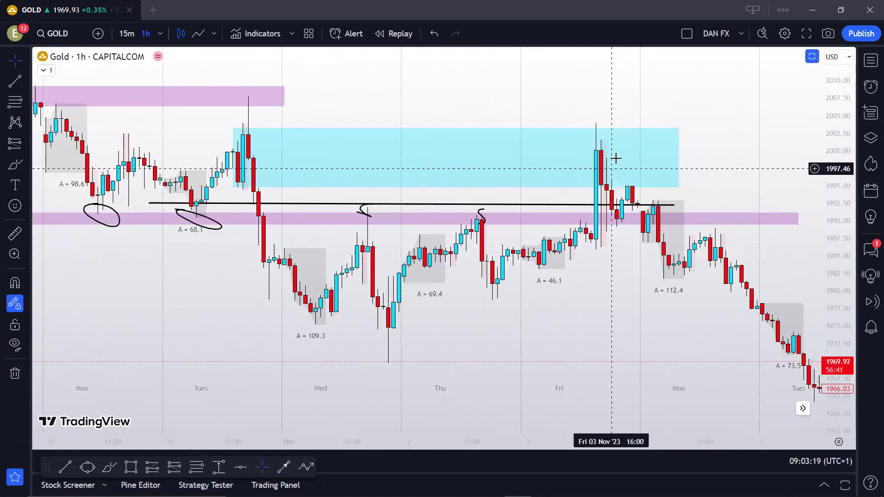
pyautogui.hscroll(5, 686, 266)
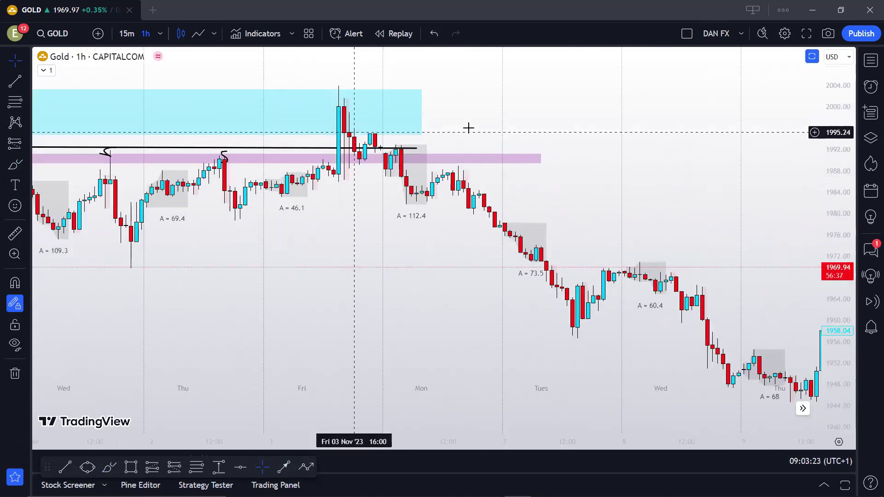
pyautogui.scroll(-2, 576, 313)
pyautogui.hscroll(7, 576, 314)
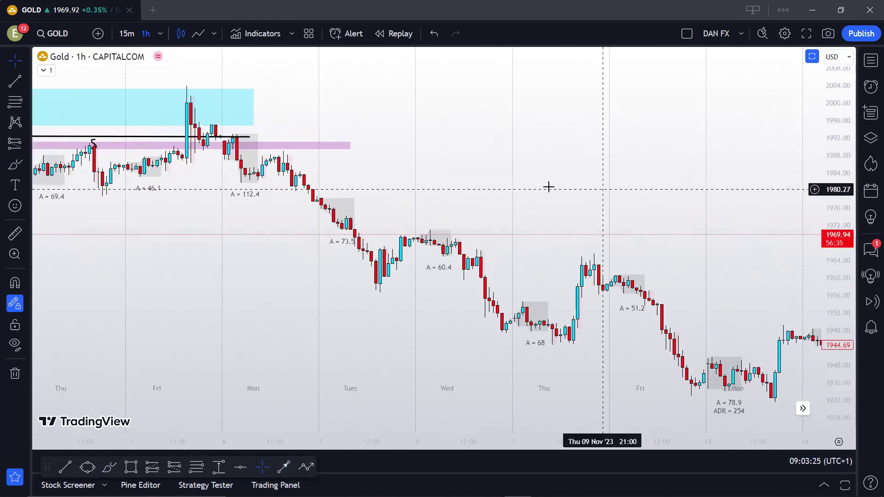
pyautogui.scroll(-3, 480, 186)
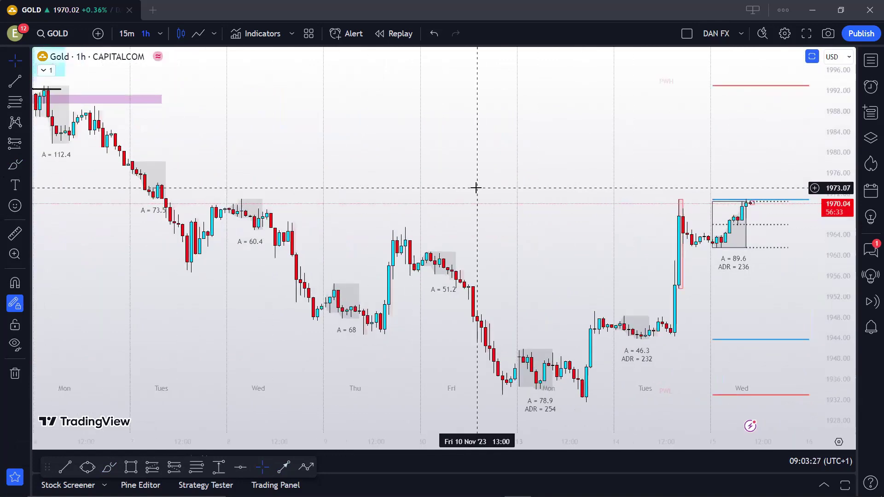
pyautogui.hscroll(-3, 584, 193)
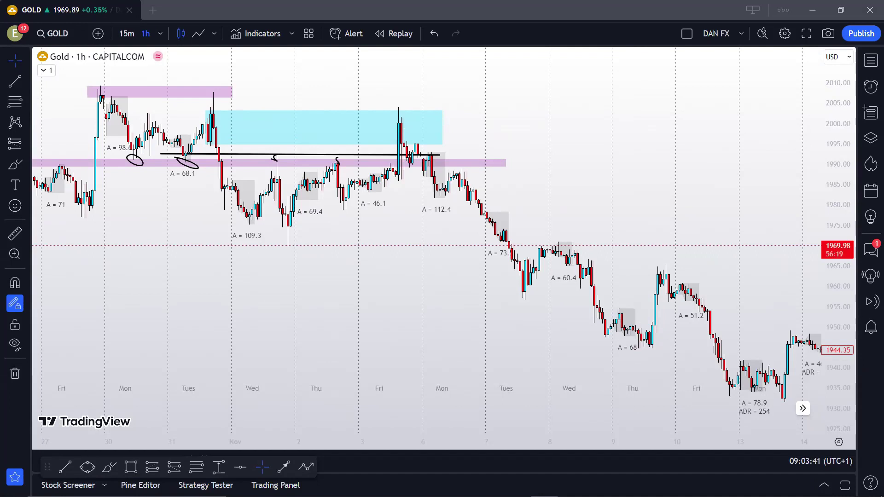
# Step: Switch to Photos and step through the 3 November Gold chart screenshots published at 11:04, 13:43 and 14:30
pyautogui.hotkey('alt', 'Tab')
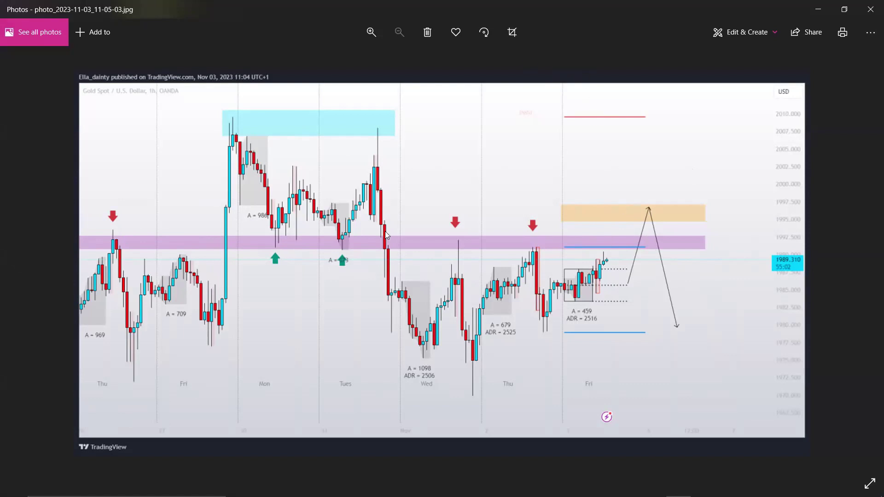
pyautogui.click(16, 251)
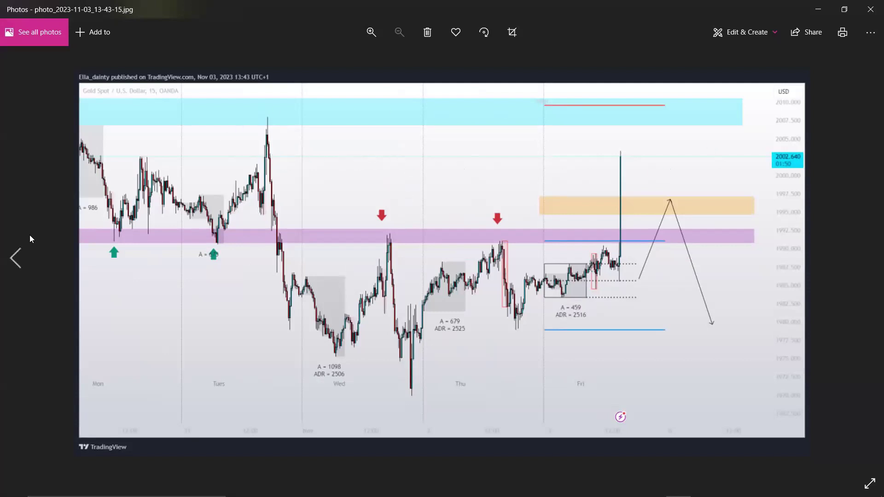
pyautogui.click(17, 257)
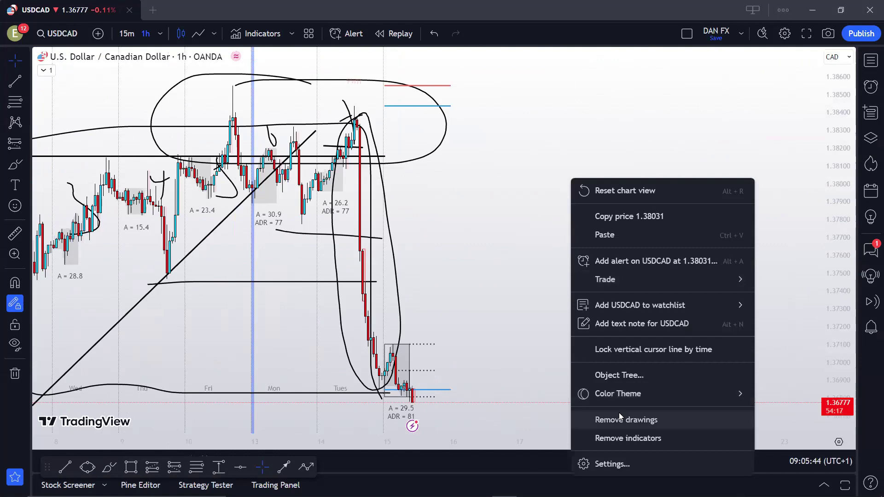
# Step: Return to TradingView with the 1-hour USDCAD chart and frame the price action from early November to 15 November
pyautogui.click(619, 416)
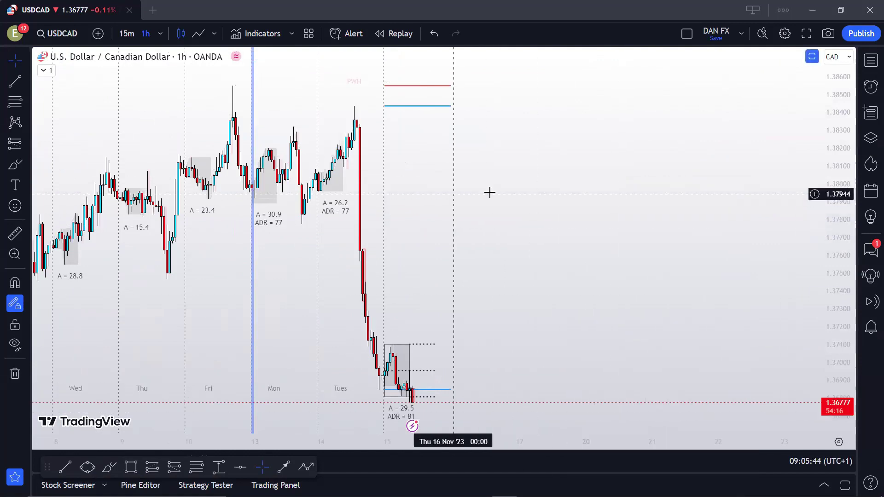
pyautogui.scroll(-5, 490, 193)
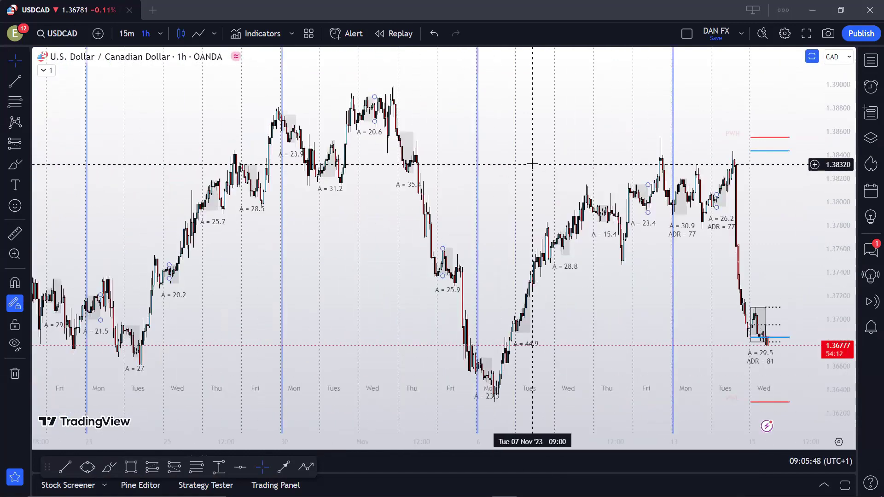
pyautogui.scroll(3, 531, 164)
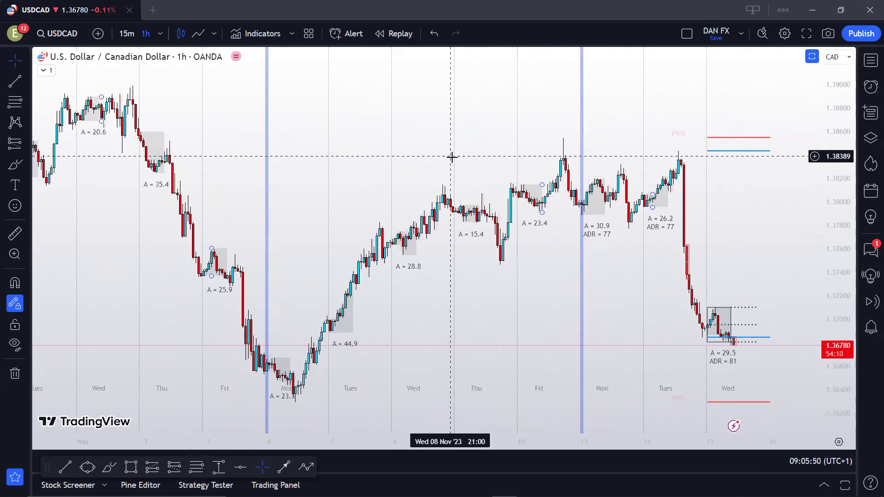